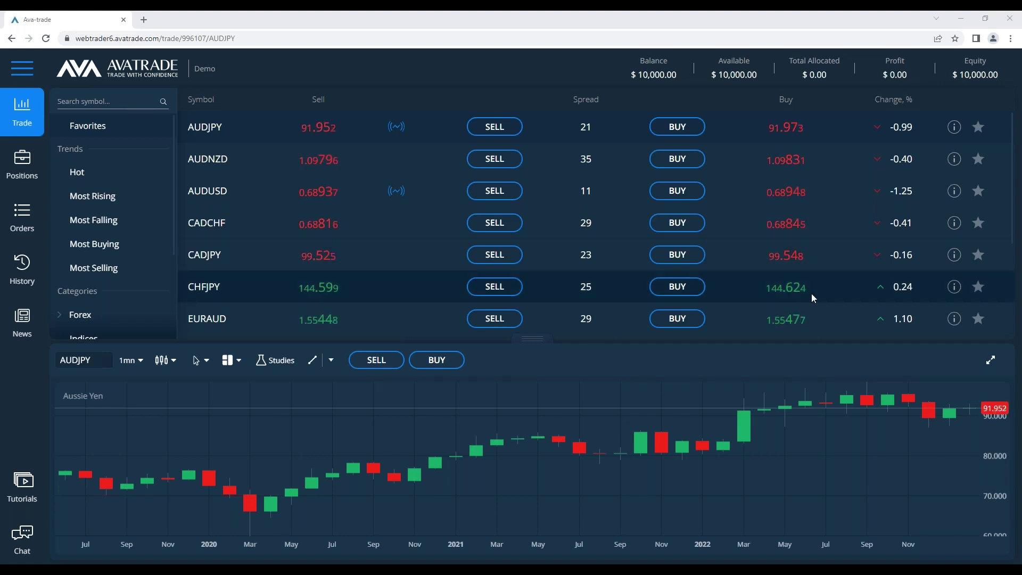
Open an AUDJPY buy ticket at 25,000 AUD (0.25 lot), about $861.76 margin impact
click(676, 126)
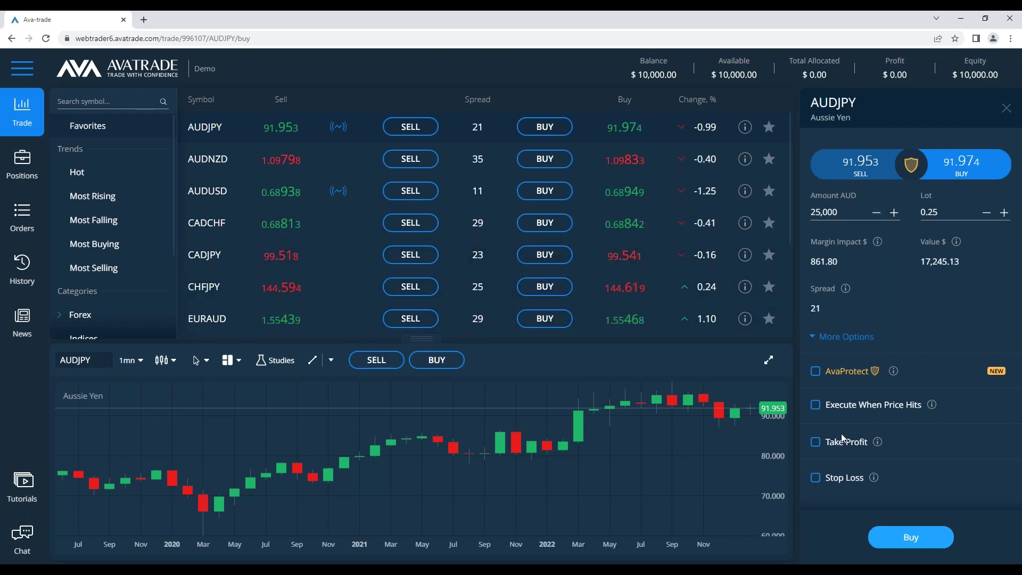
Collapse and re-expand More Options, then switch to PowerPoint's Risk Disclosure slide
mouse_move(873, 479)
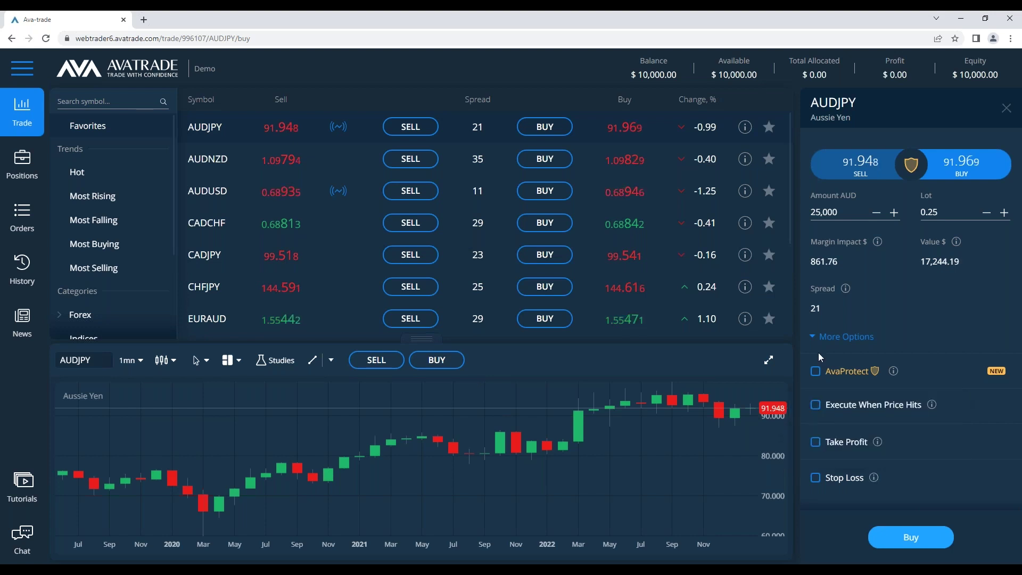
click(812, 335)
click(816, 336)
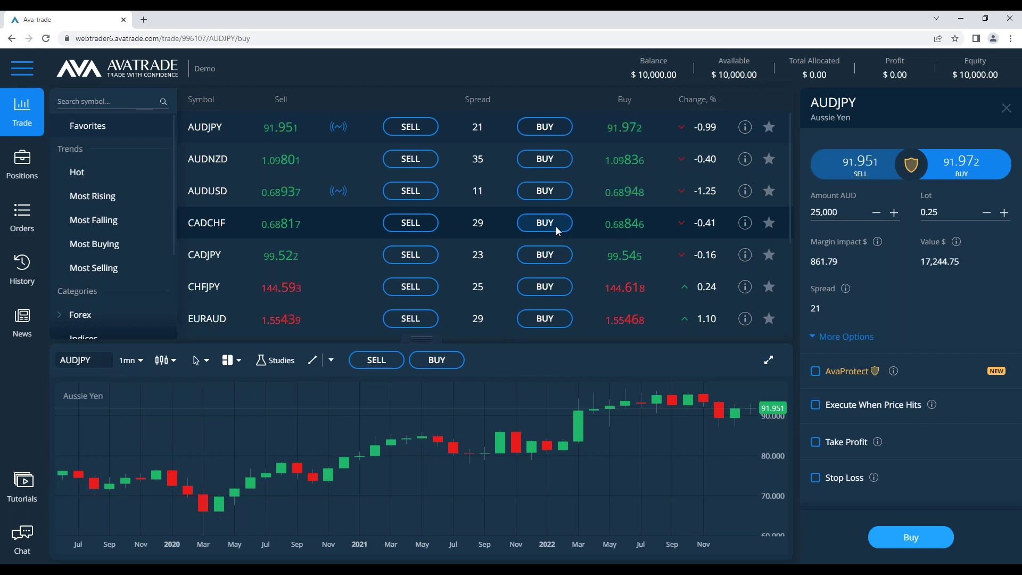
key(alt+Tab)
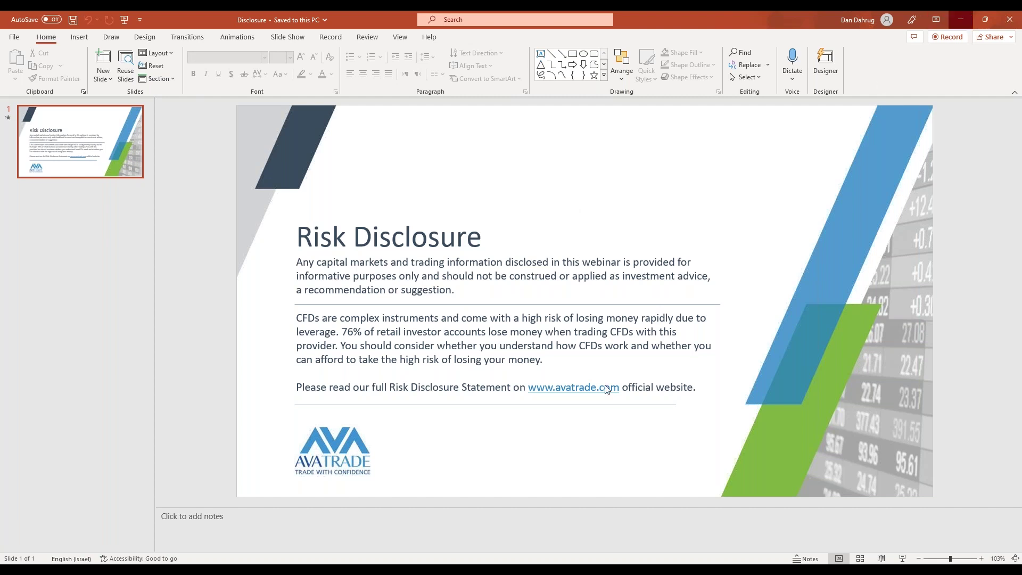
Minimize the PowerPoint Risk Disclosure presentation to get back to the AUDJPY ticket
click(968, 17)
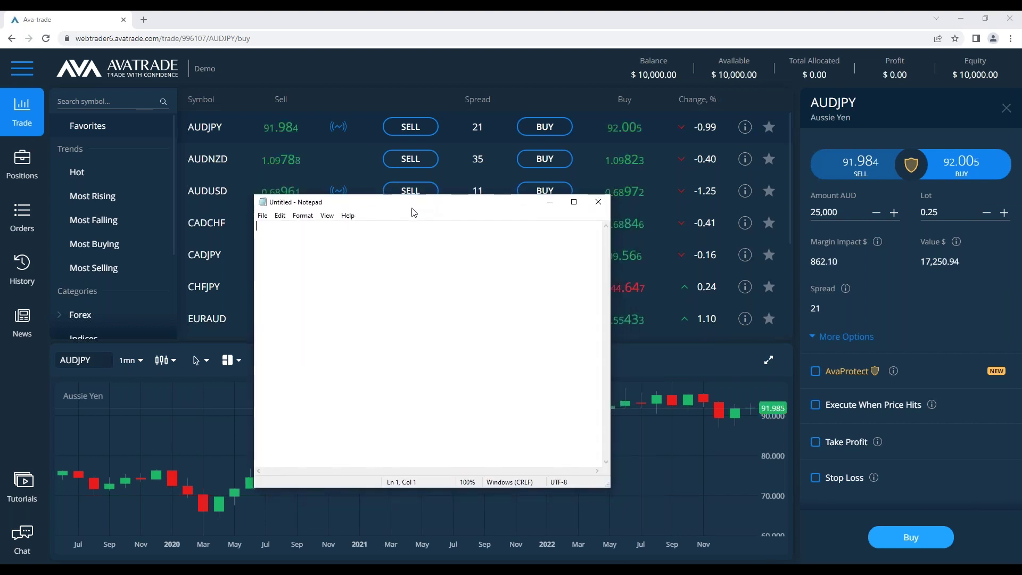
Minimize the empty Untitled Notepad window to reveal the AUDJPY buy ticket
click(550, 202)
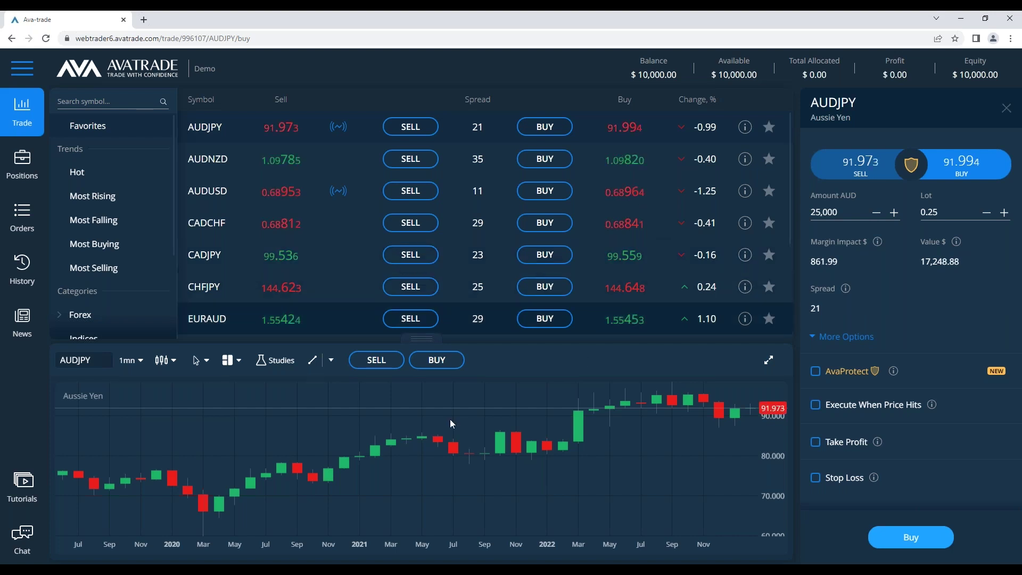
Show the sidebar Chat contact options and bring the empty Notepad note back on top
click(22, 536)
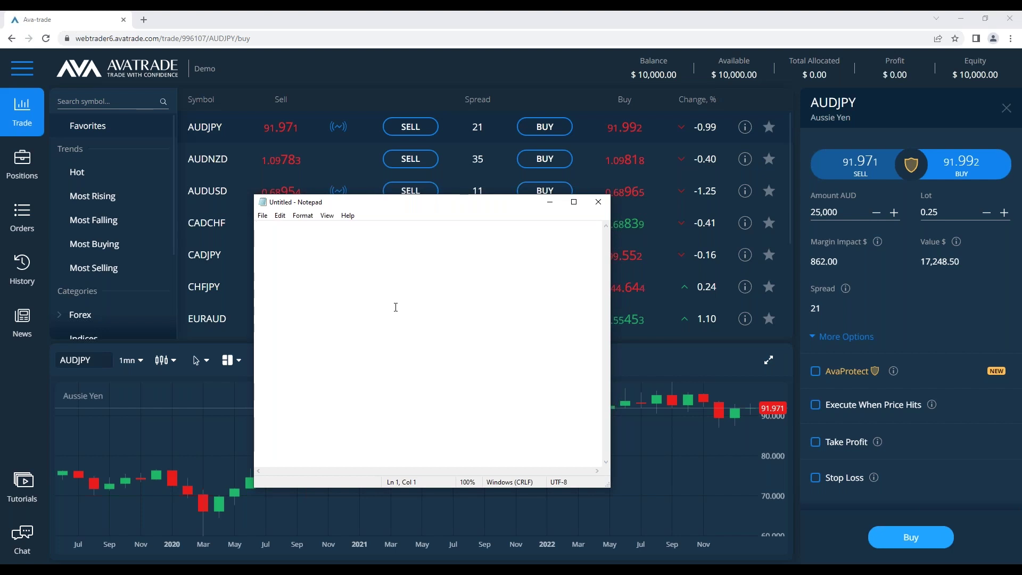
Type AVATrade.com and the customer-service e-mail address, deleting the empty line between them
text(AVAT)
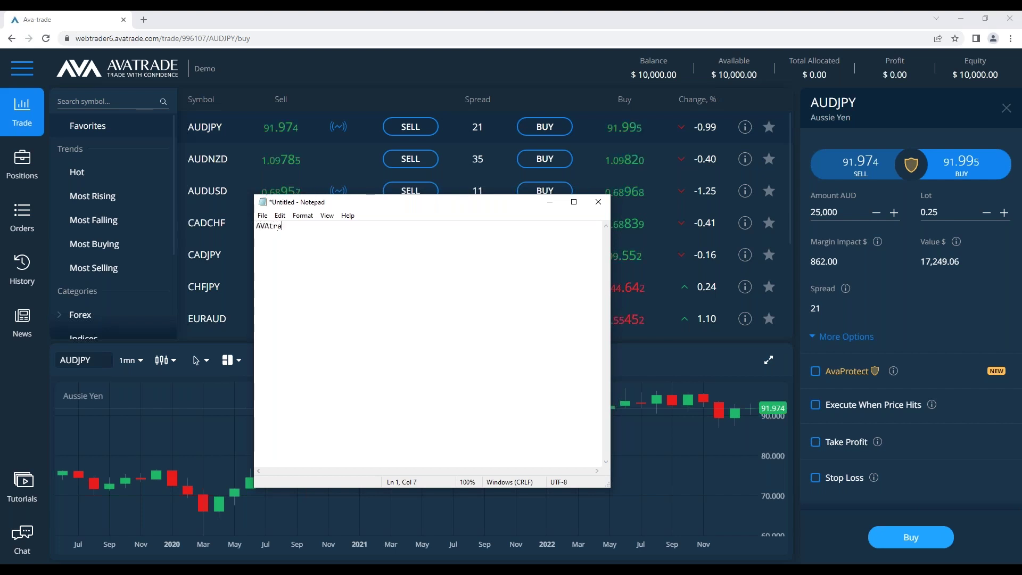
text(rade.com)
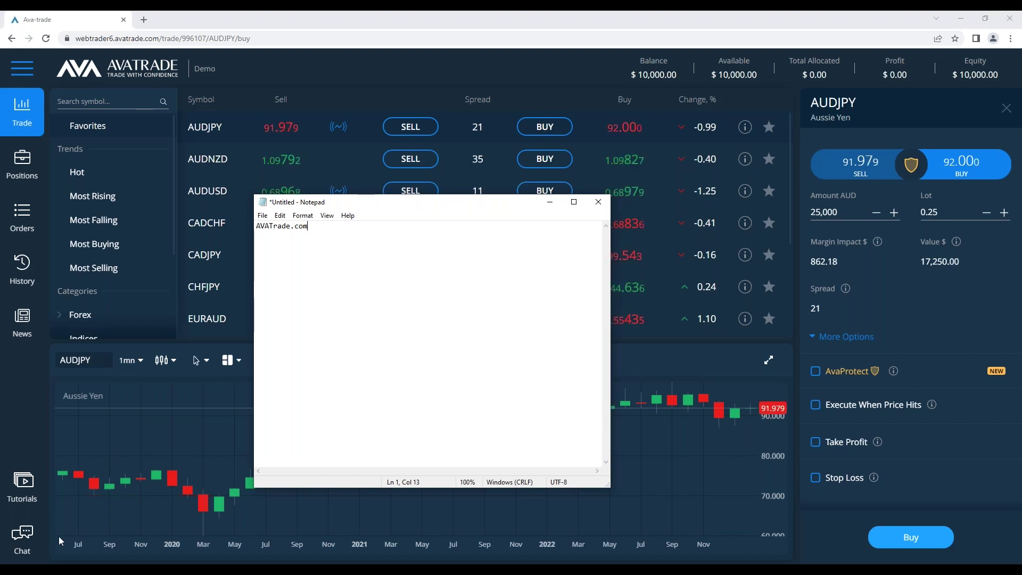
click(22, 536)
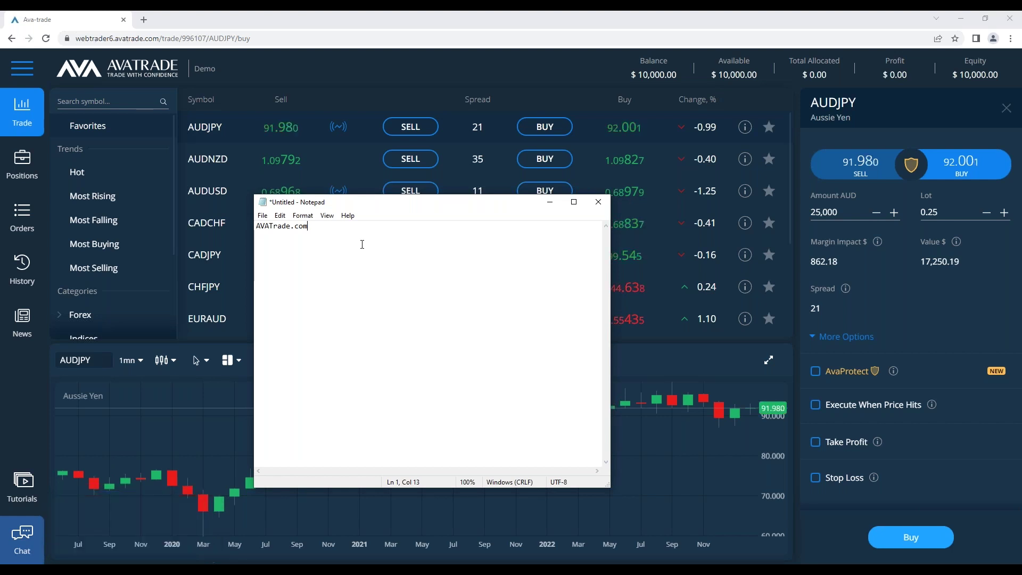
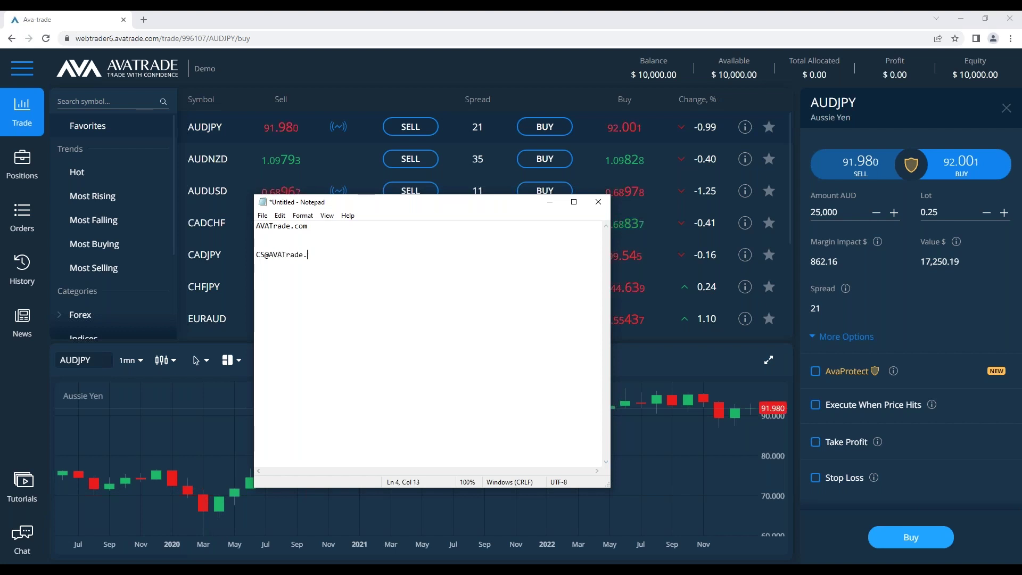
key(shift+Left)
key(shift+Left)
key(shift+Left)
key(shift+Left)
key(shift+Left)
key(shift+Left)
key(shift+Left)
key(shift+Left)
key(shift+Left)
key(shift+Left)
key(shift+Left)
key(shift+Left)
key(shift+Left)
key(shift+Left)
key(shift+Left)
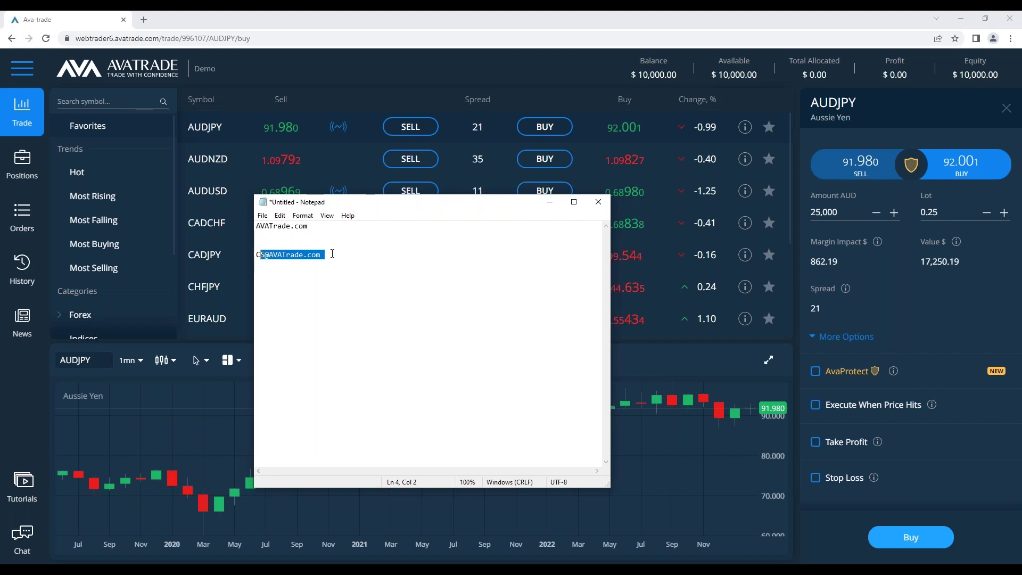
click(330, 236)
key(BackSpace)
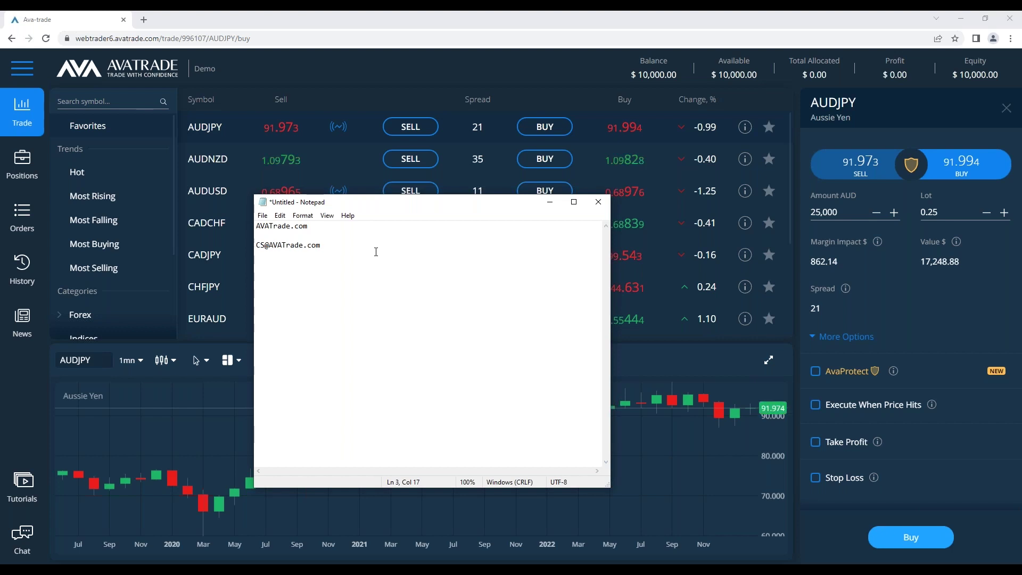
Add a 'Senior Account Manager' line, remove the blank line above it, and enlarge the AUDJPY chart
click(22, 536)
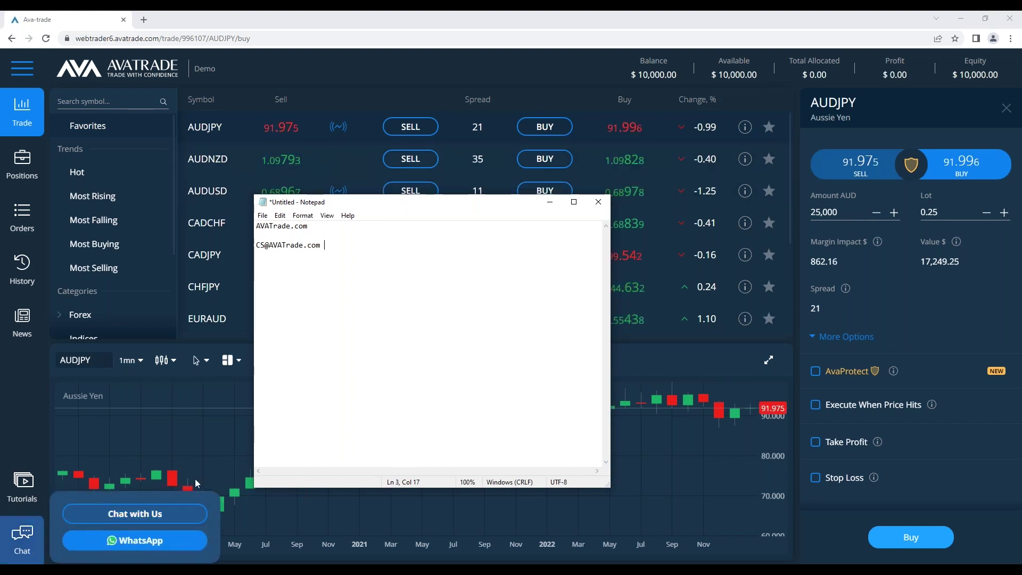
key(Return)
key(Return)
key(Return)
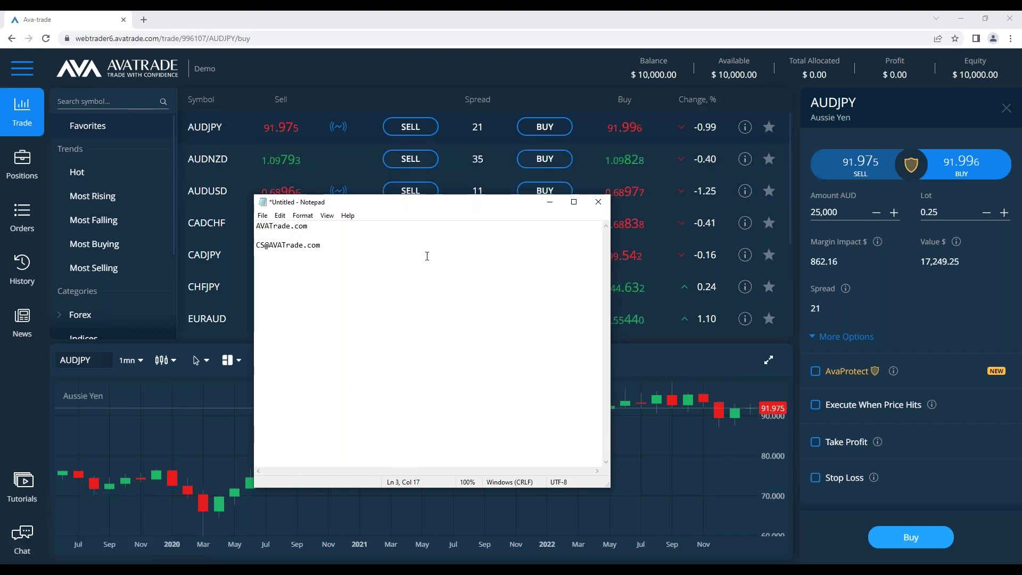
text(Senior ACcou)
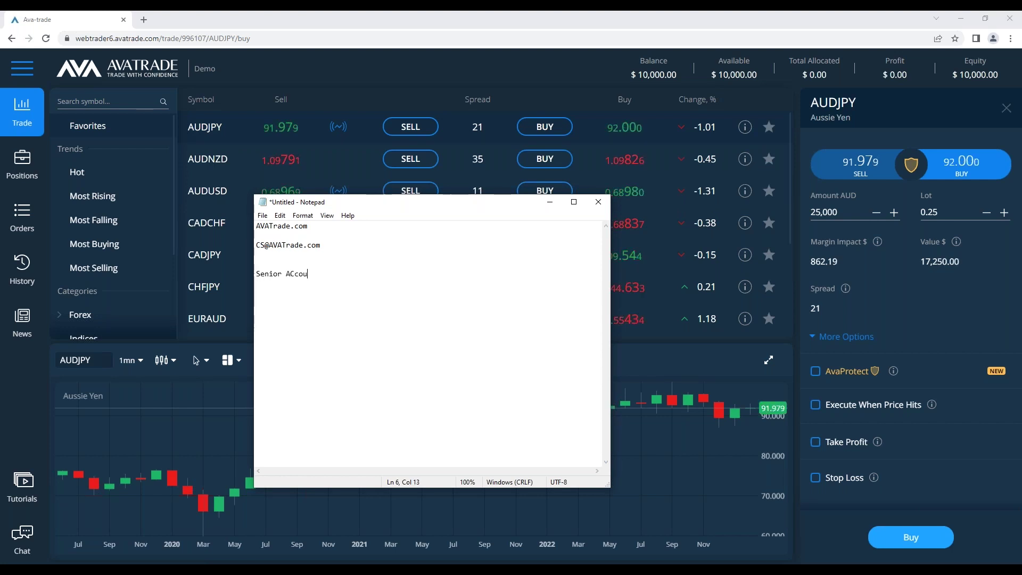
key(BackSpace)
key(BackSpace)
key(BackSpace)
key(BackSpace)
text(ccount )
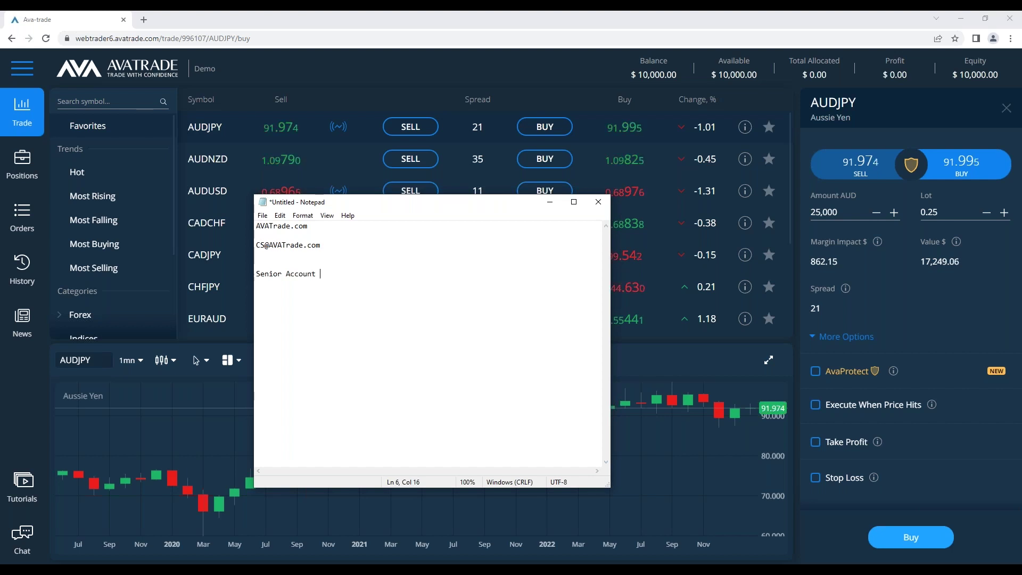
text(Mang)
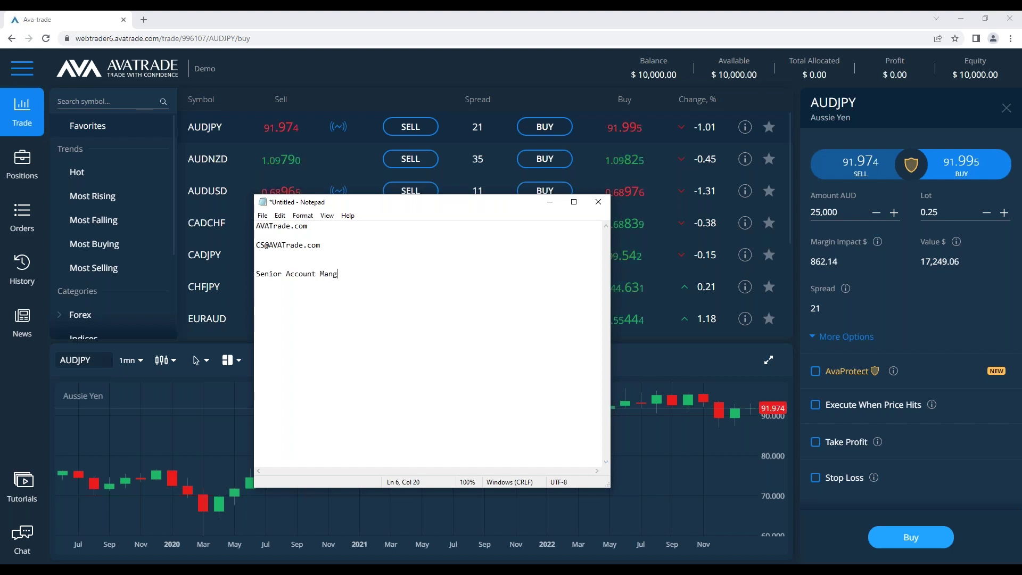
key(BackSpace)
key(BackSpace)
key(BackSpace)
key(BackSpace)
text(Mana)
click(396, 266)
key(BackSpace)
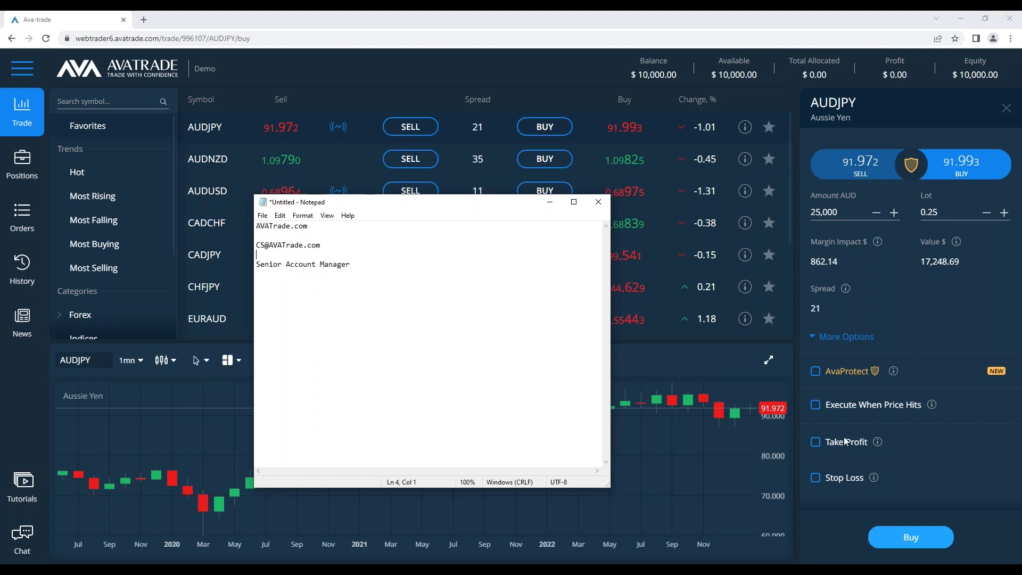
click(767, 360)
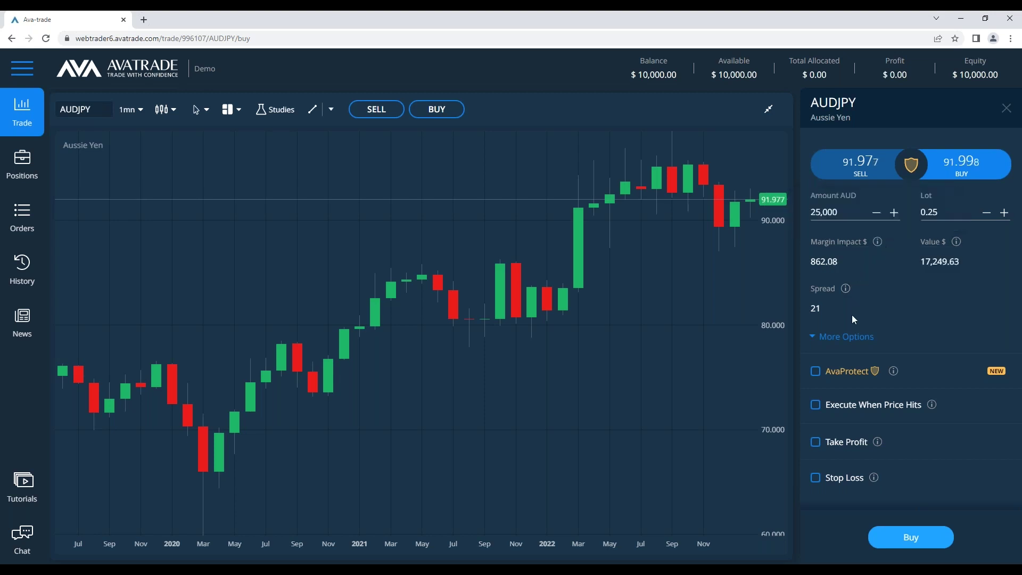
Restore the maximized AUDJPY chart to its normal size
click(769, 110)
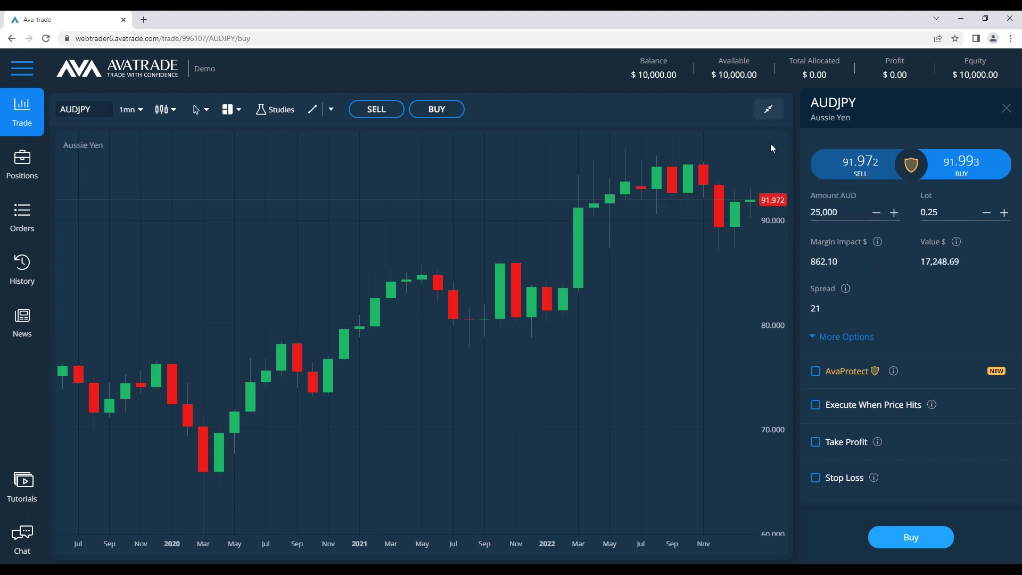
Bring the Notepad note forward and delete the blank line above Senior Account Manager
key(alt+Tab)
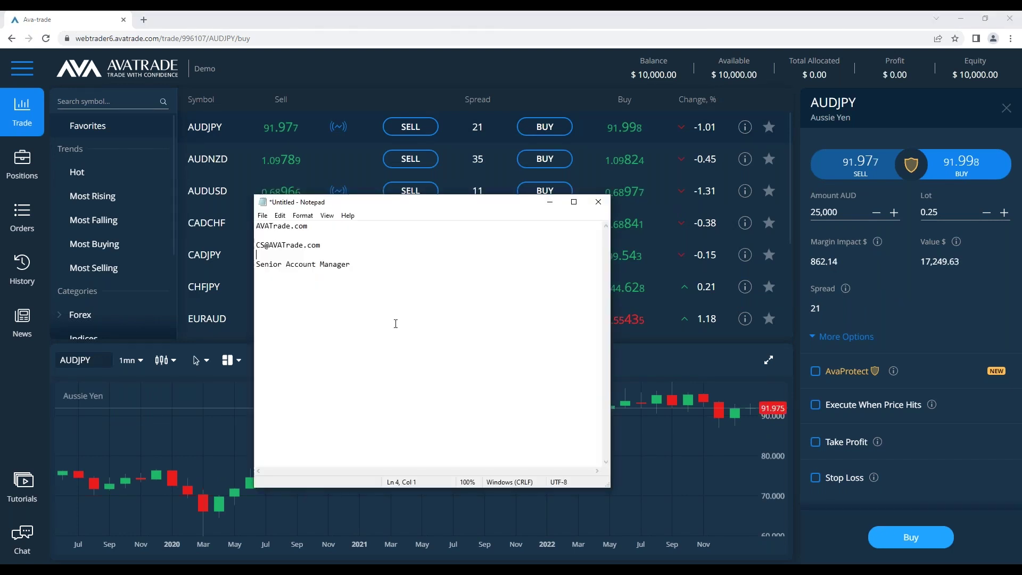
key(shift+Left)
key(shift+Left)
key(shift+Left)
key(shift+Left)
key(shift+Left)
key(shift+Home)
click(374, 264)
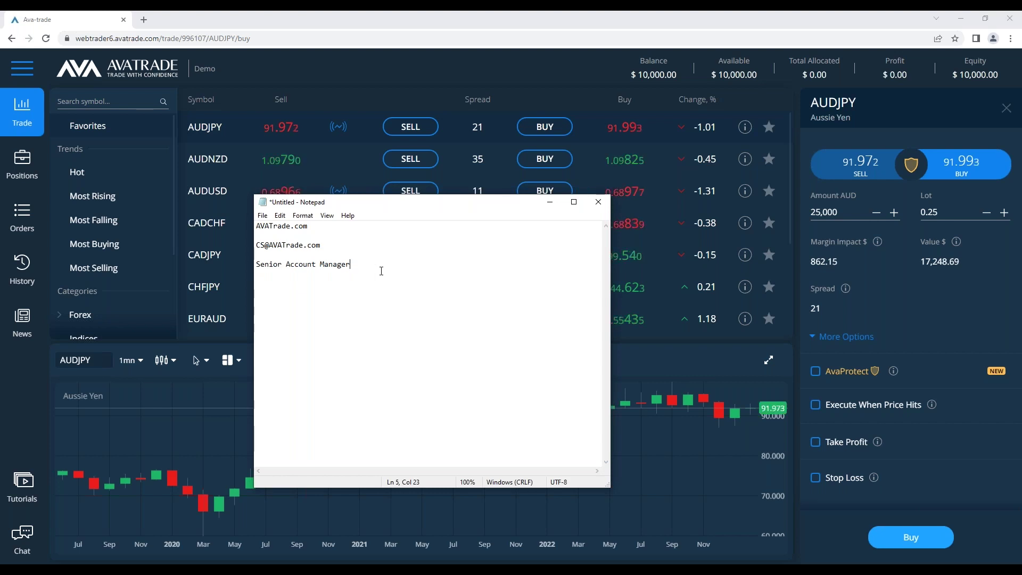
key(shift+Home)
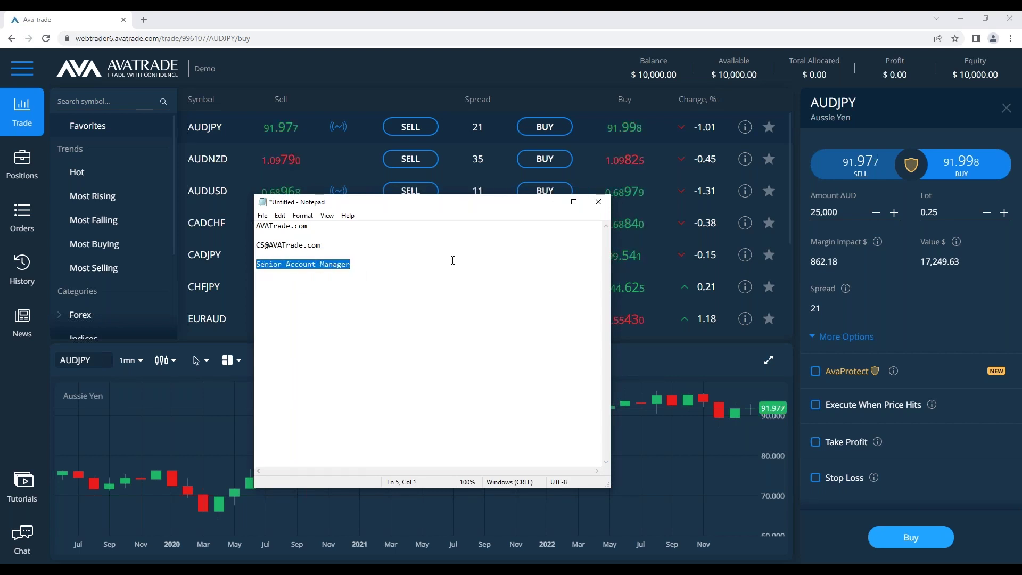
click(411, 282)
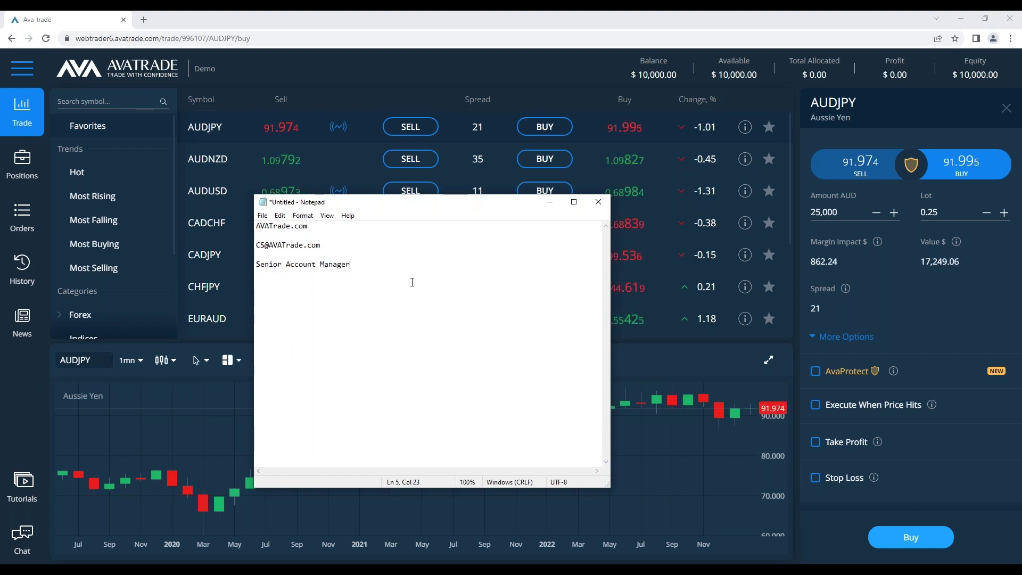
click(396, 254)
key(BackSpace)
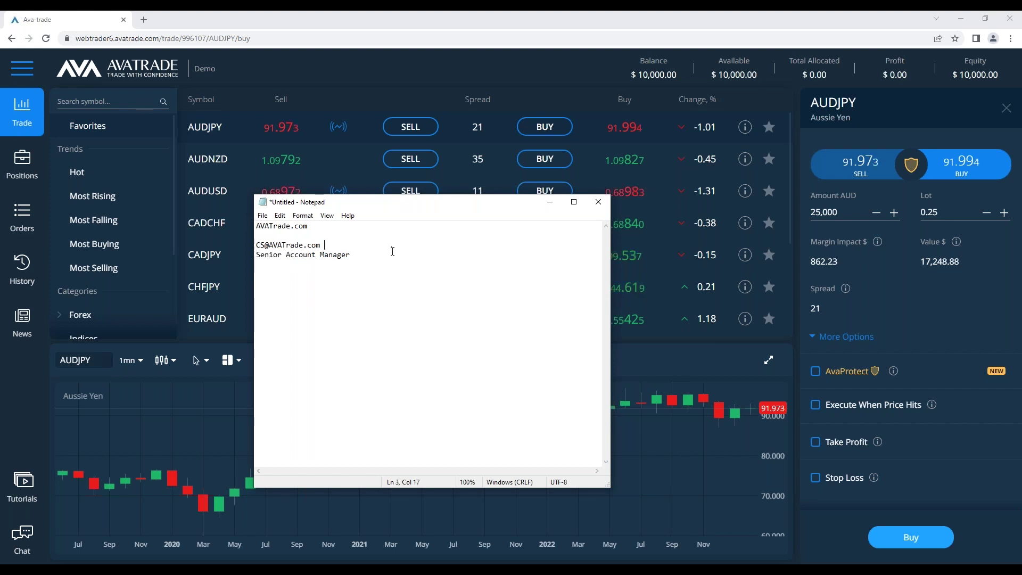
Check the Senior Account Manager line and place the cursor at its end
drag(392, 254, 256, 256)
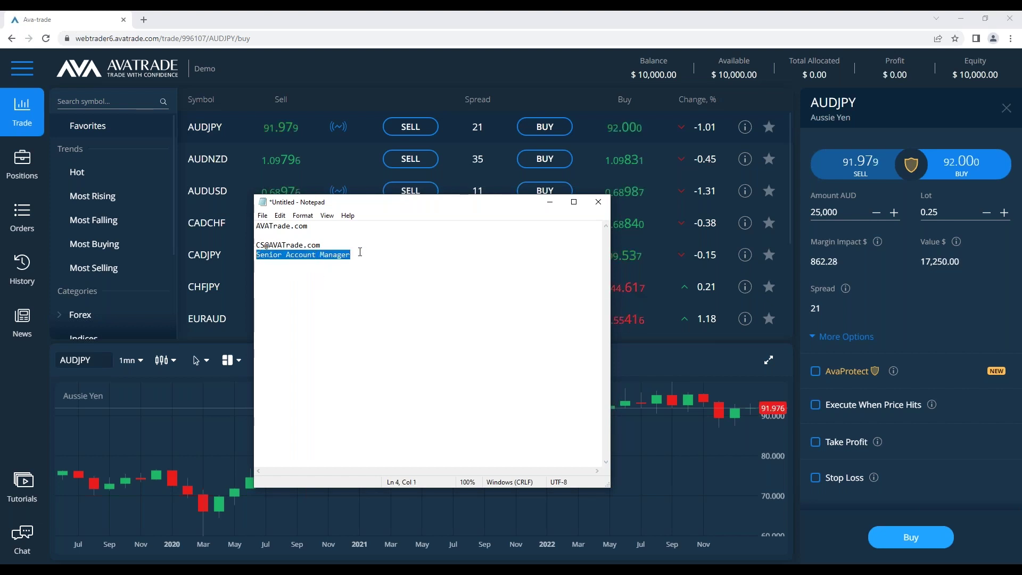
click(388, 259)
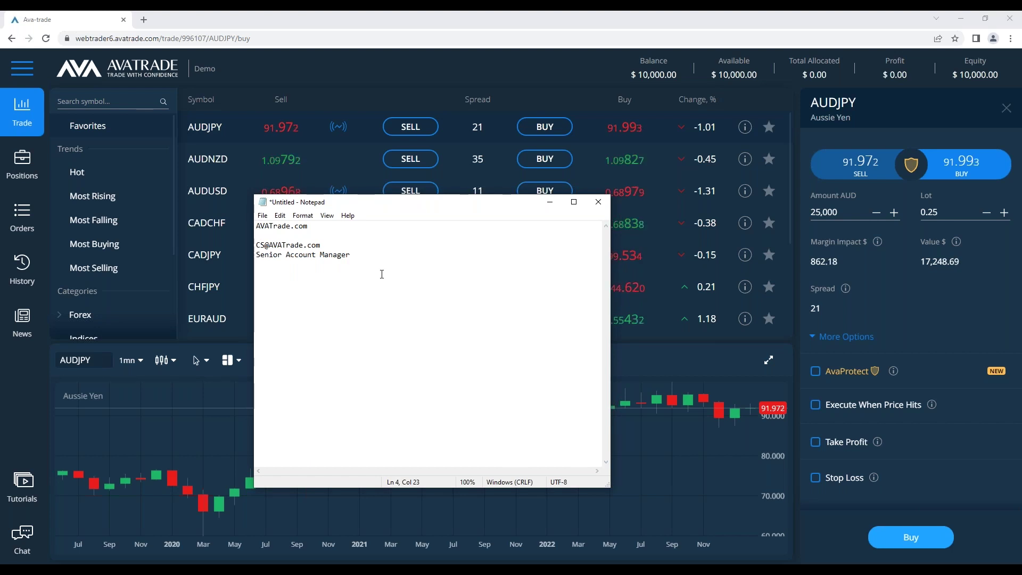
drag(379, 258, 256, 255)
click(353, 228)
click(353, 235)
mouse_move(22, 538)
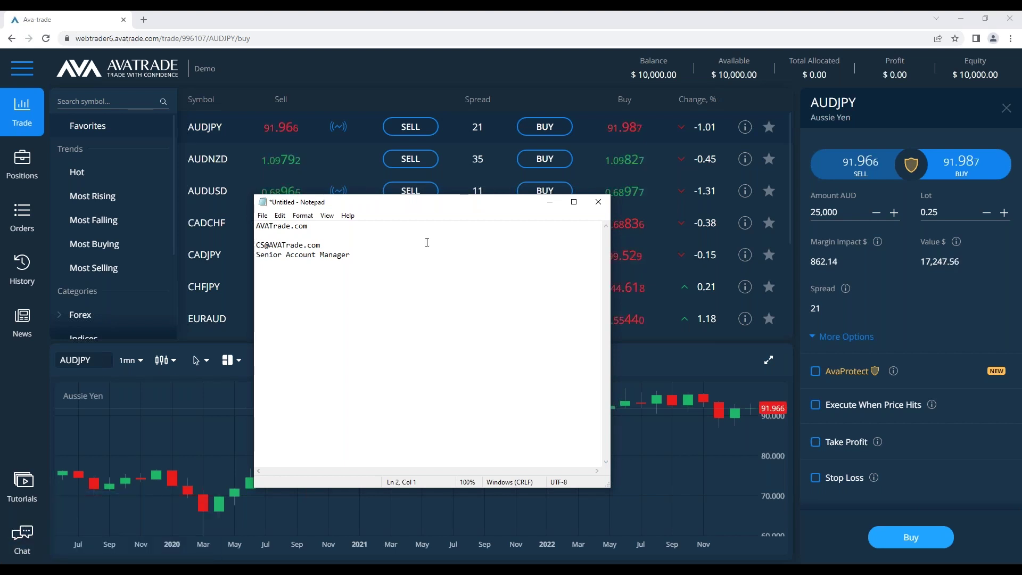
click(456, 257)
List Metatrader4 and Metatrader5 on separate lines below Senior Account Manager
key(Return)
key(Return)
text(Meta)
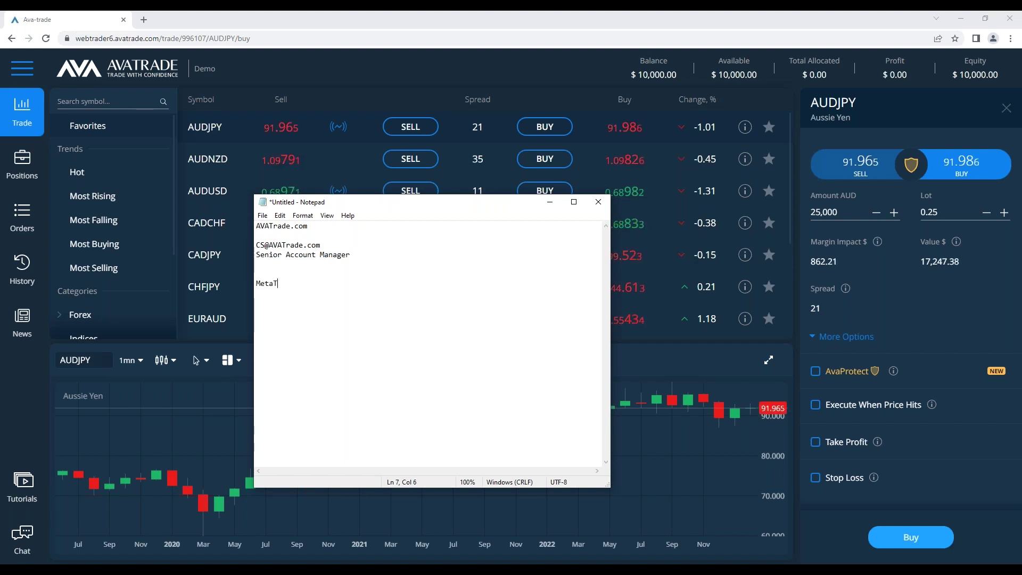
text(trader)
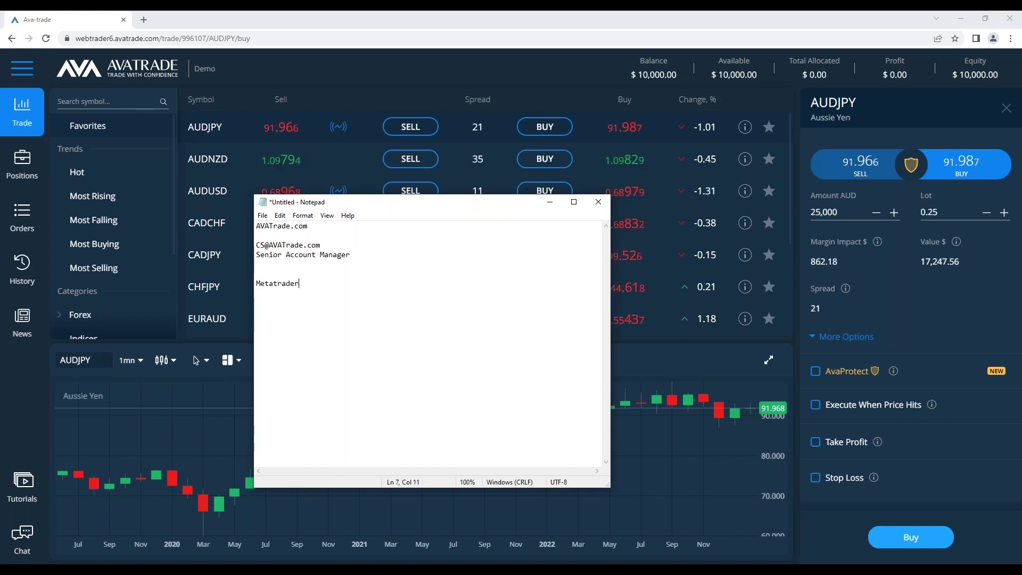
text( M)
key(BackSpace)
key(BackSpace)
key(BackSpace)
text(Metatrader)
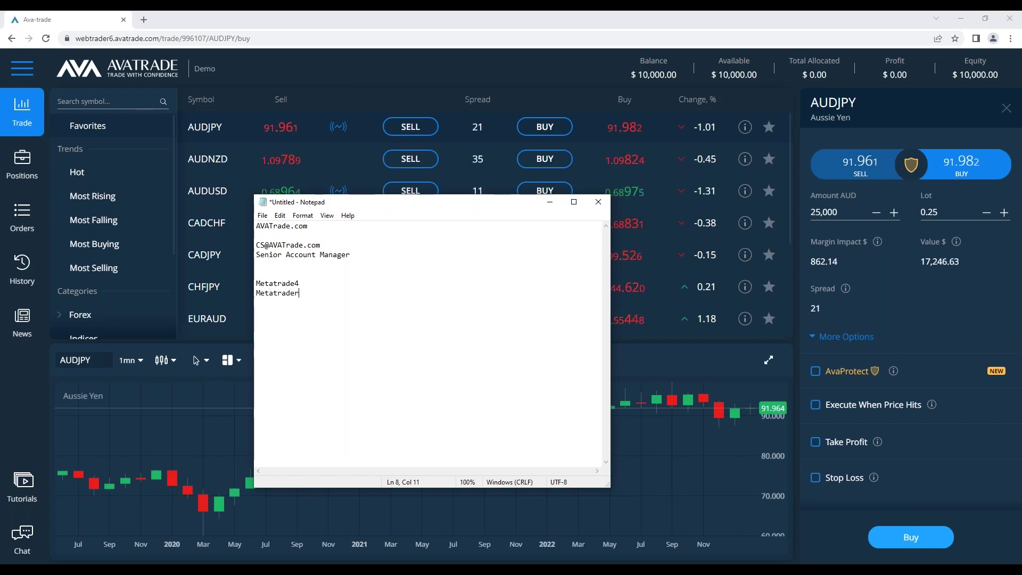
key(Up)
text(r)
key(Down)
text(5)
key(Return)
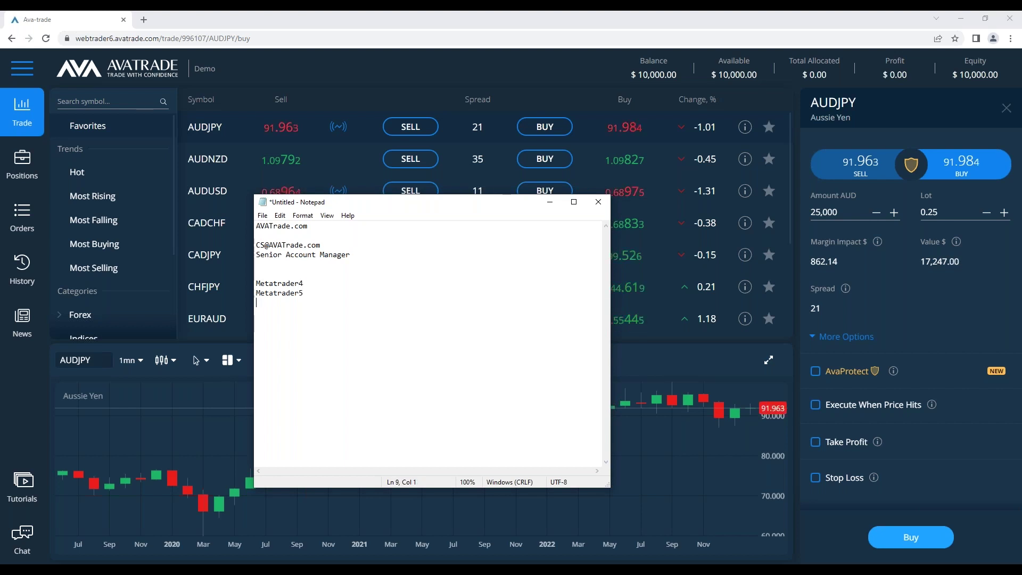
Add a dash separator, Webtrader/AVAGO, and another dash separator line
text(-)
key(Return)
text(Webtrader)
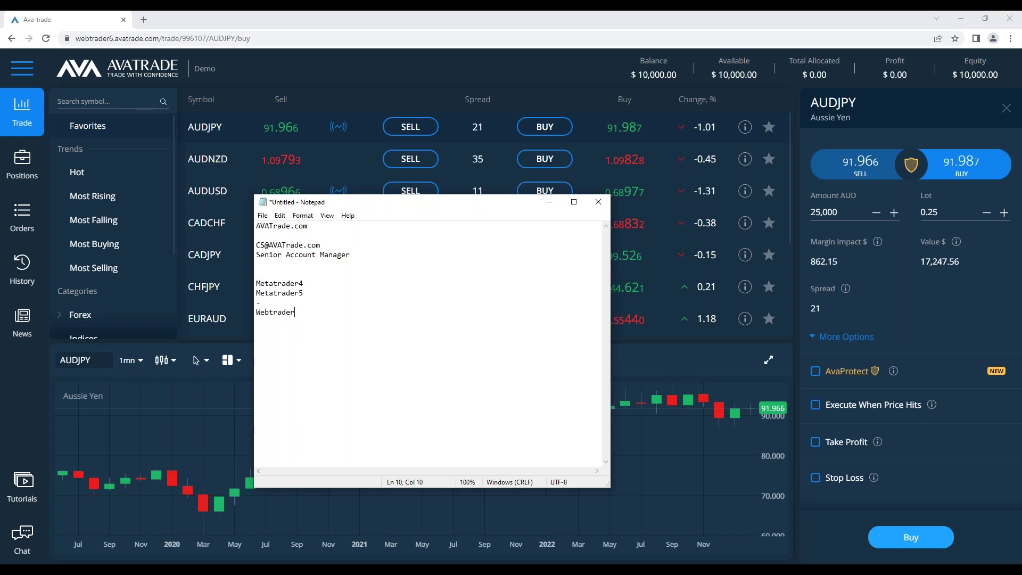
text(/AVAGO)
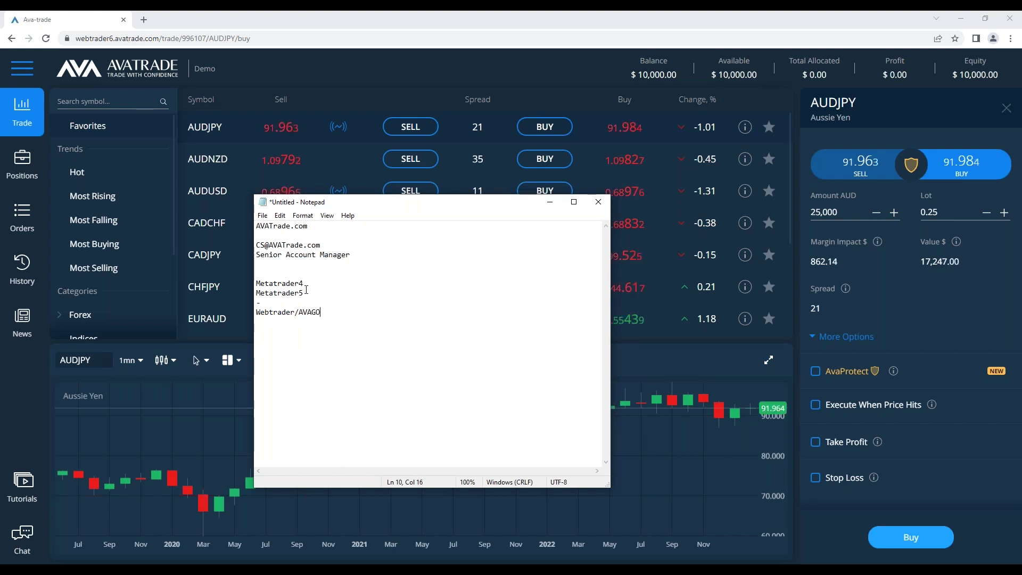
click(358, 303)
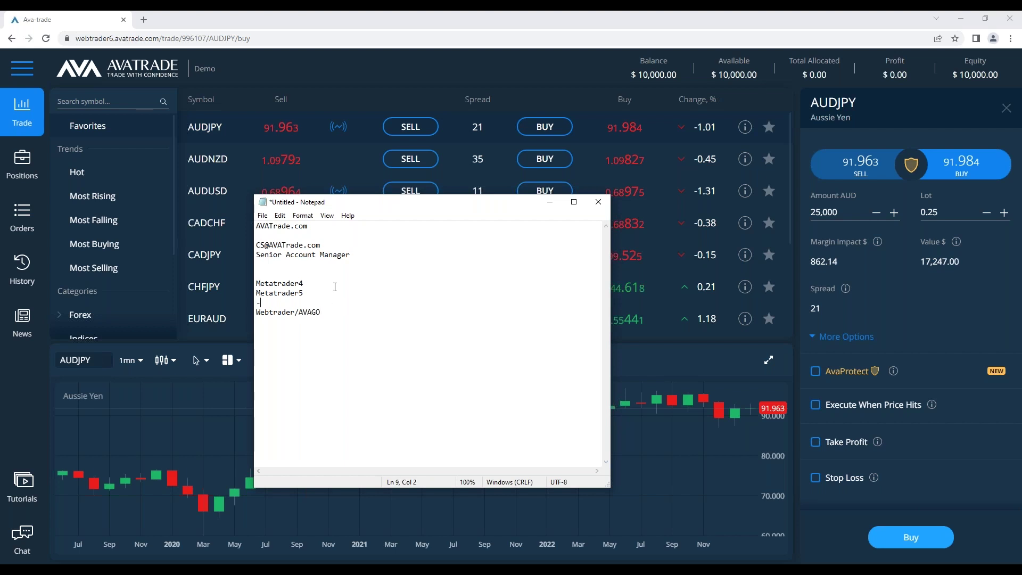
key(Return)
text(-)
Insert AVASocial and AVAOptions between the dashes and delete the extra blank line above Metatrader4
key(Up)
key(Return)
text(AVASocial)
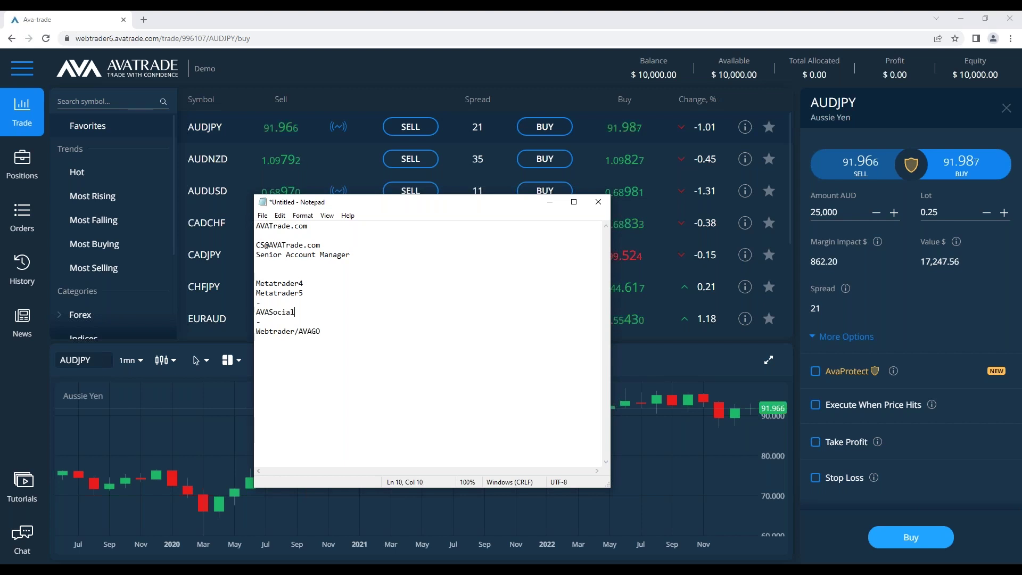
key(Return)
text(AVAOptions)
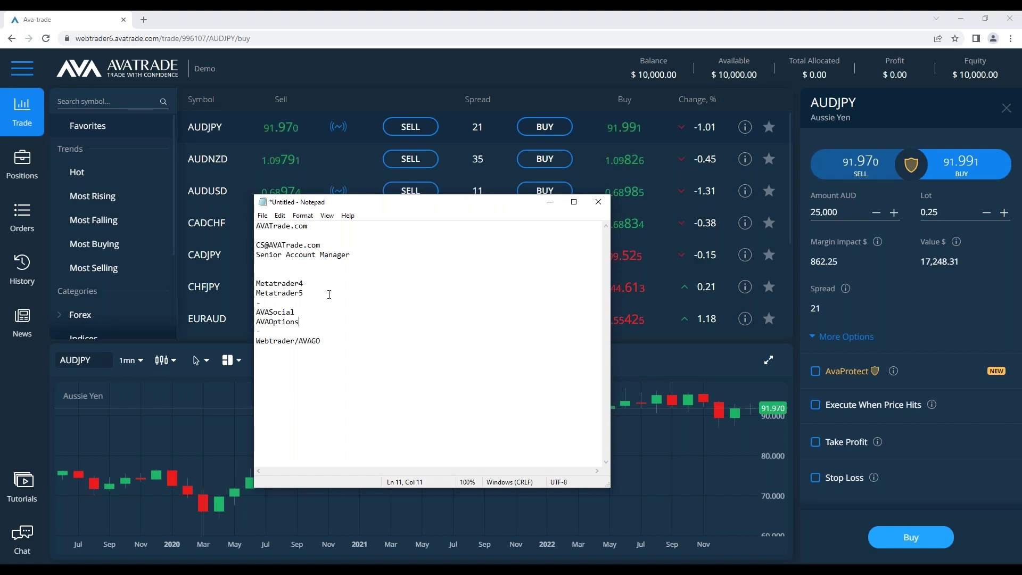
click(298, 270)
key(BackSpace)
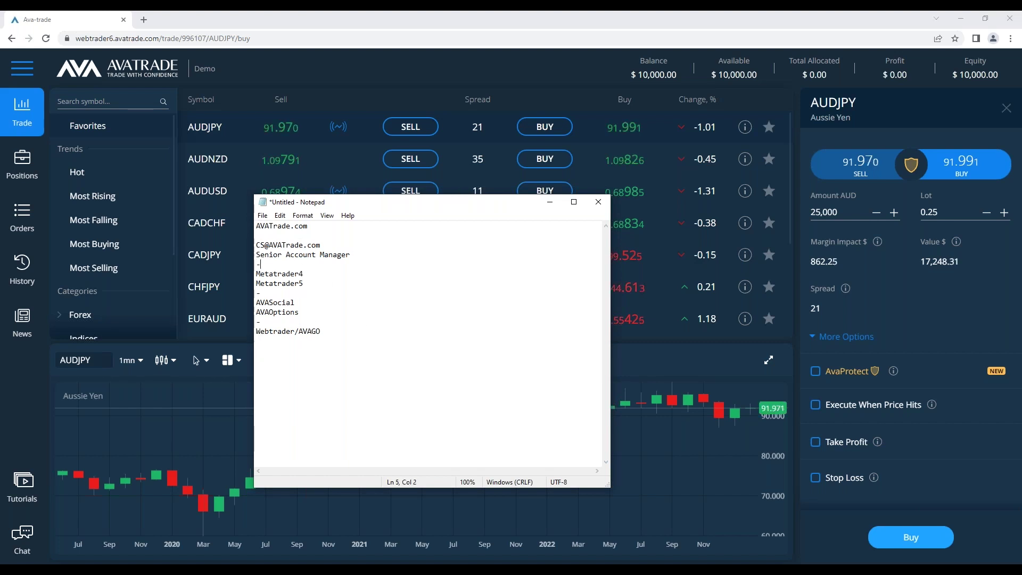
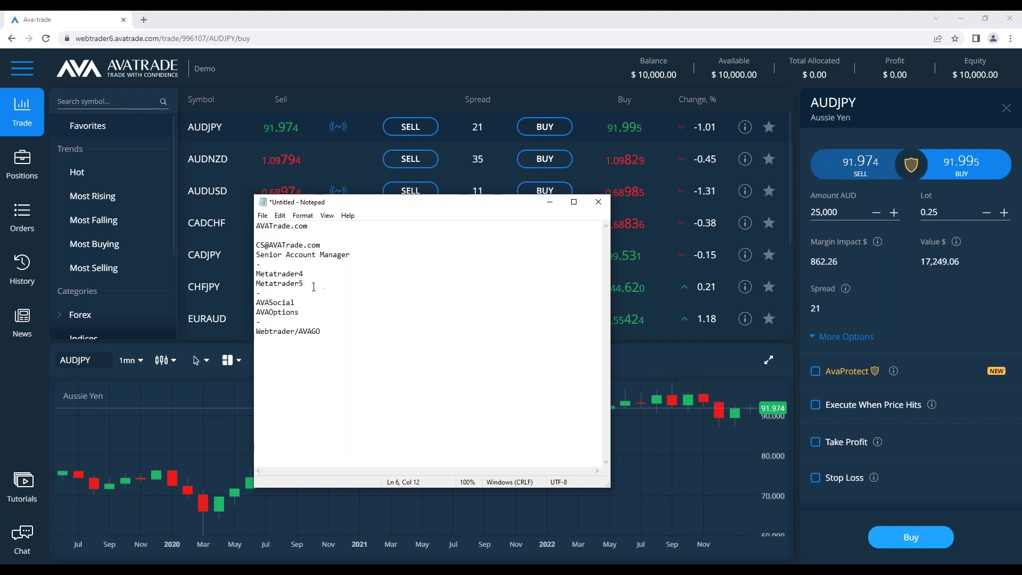
Look over the Metatrader4 and Webtrader/AVAGO note lines, minimize Notepad, and expand the AUDJPY chart
drag(300, 273, 256, 273)
click(329, 276)
click(322, 331)
drag(323, 331, 255, 331)
click(335, 333)
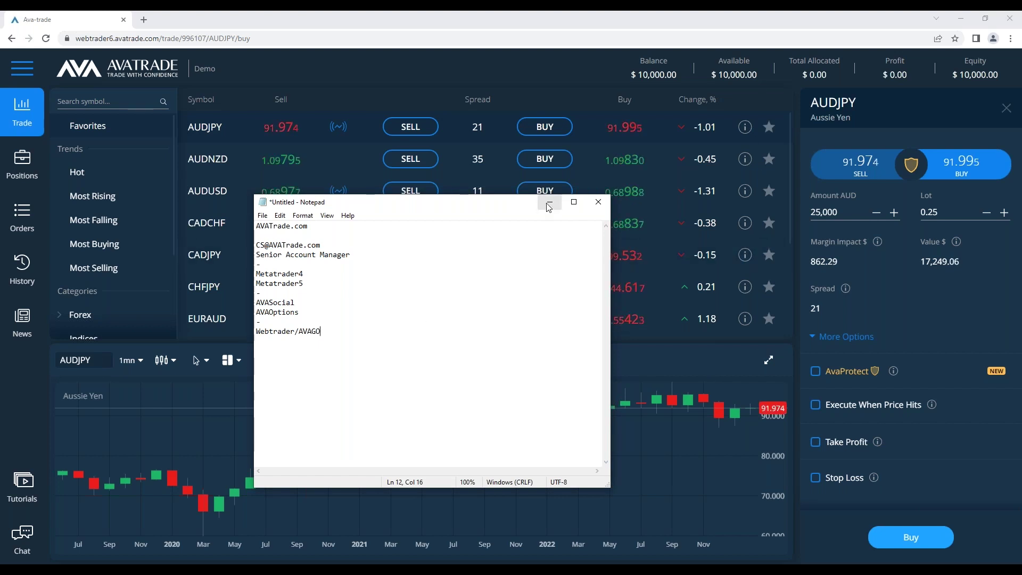
click(631, 263)
click(768, 359)
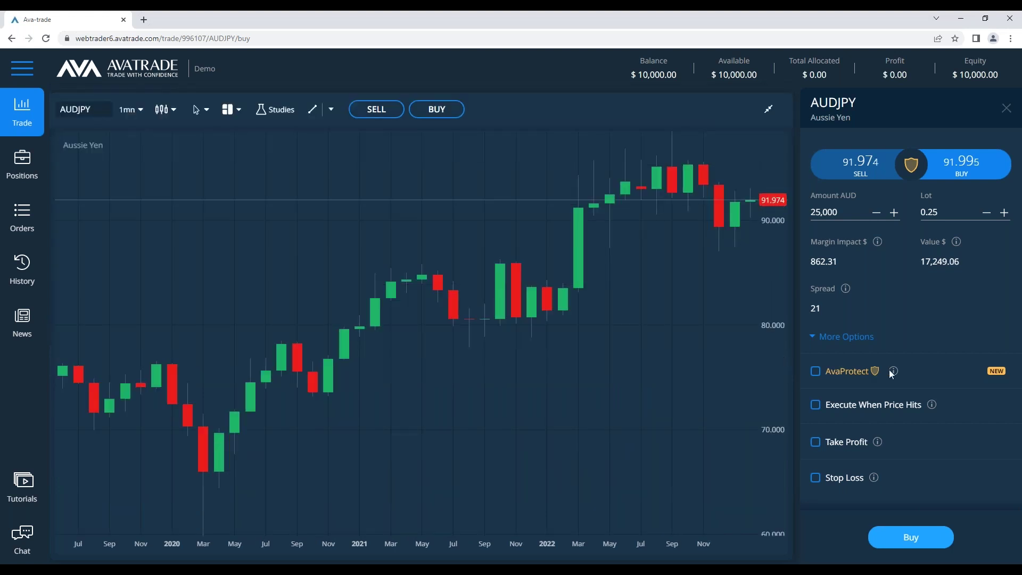
Restore the AUDJPY chart so the symbol list returns, and show the AUDJPY instrument info
mouse_move(892, 372)
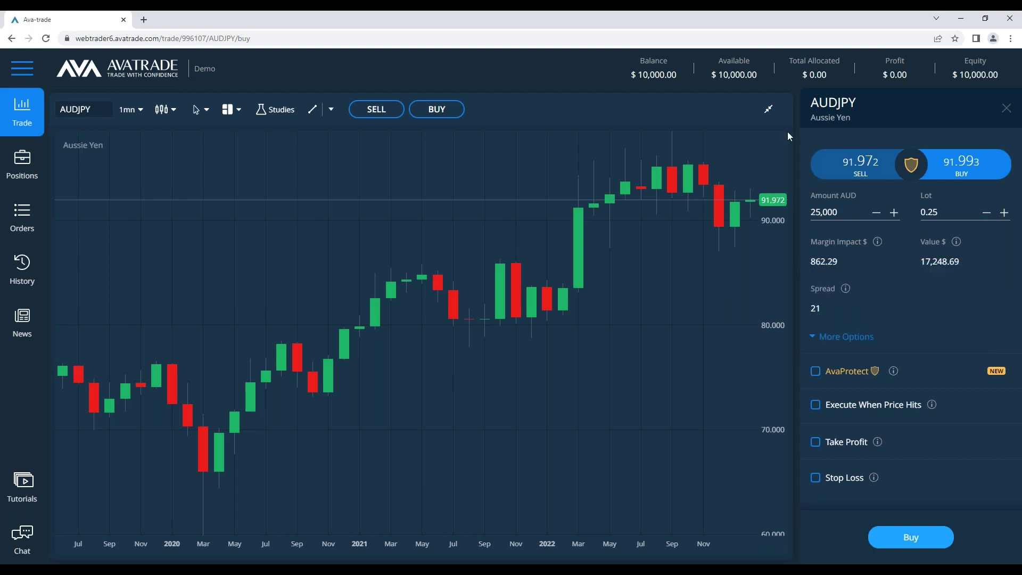
click(773, 109)
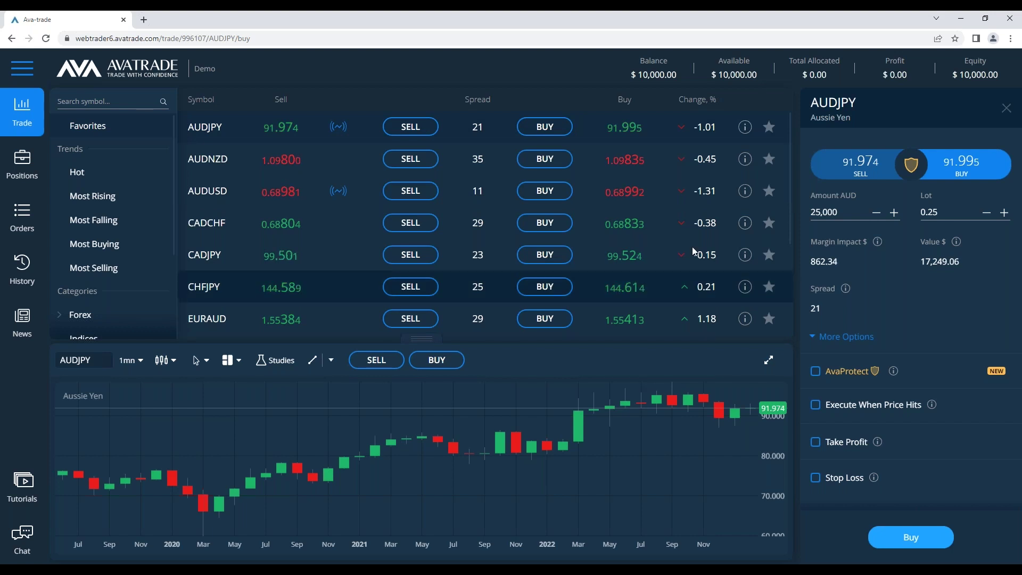
click(745, 128)
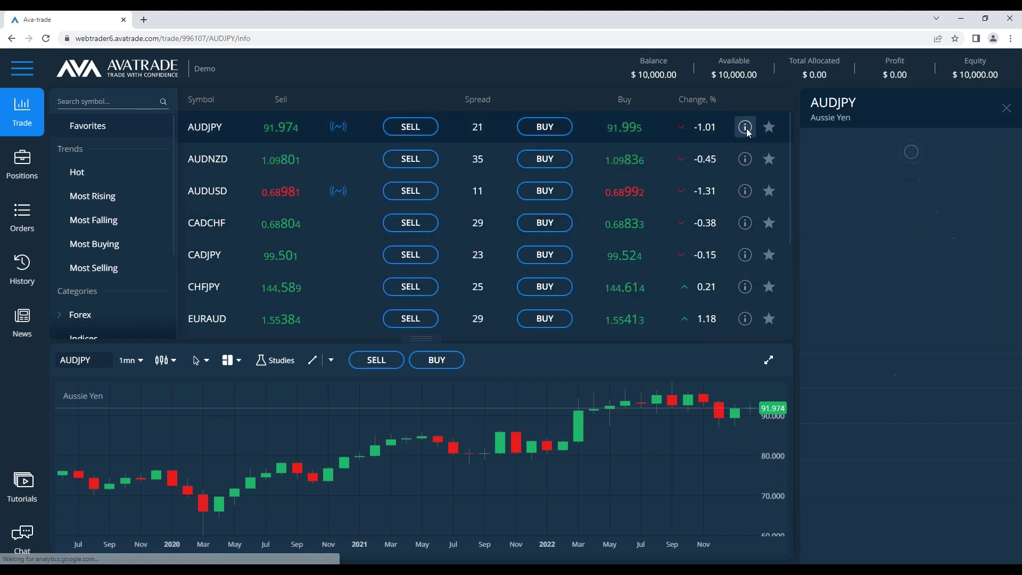
Read the AUDJPY info panel, including Friday/Saturday trading hours and 1:20 leverage, then close it
scroll(893, 218, down, 2)
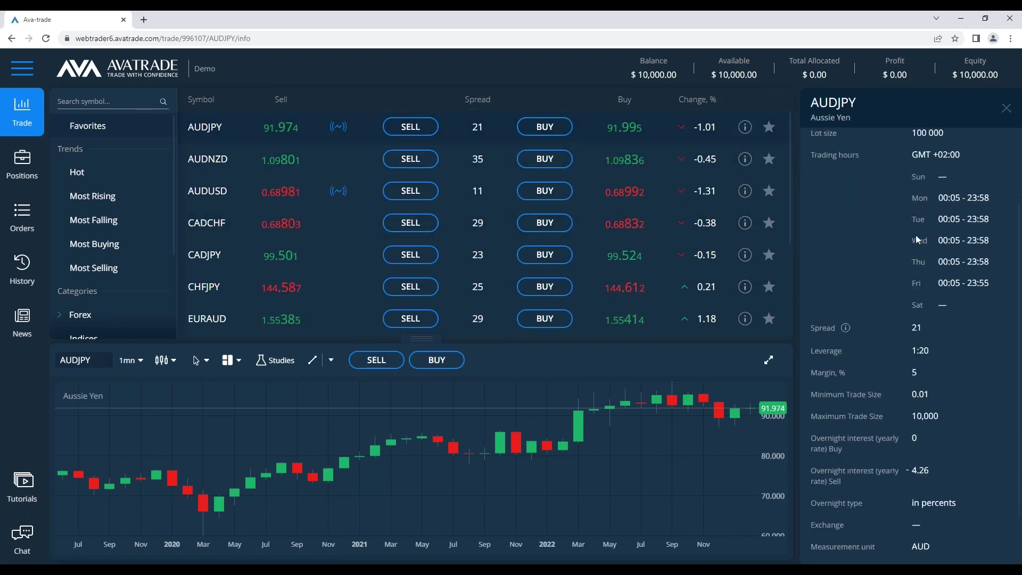
scroll(937, 264, up, 2)
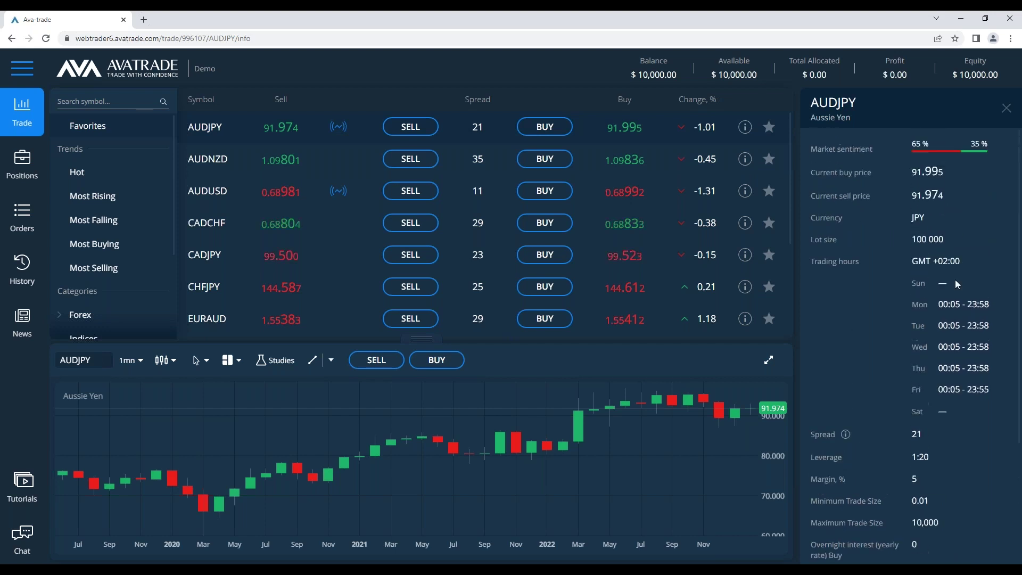
scroll(889, 301, down, 3)
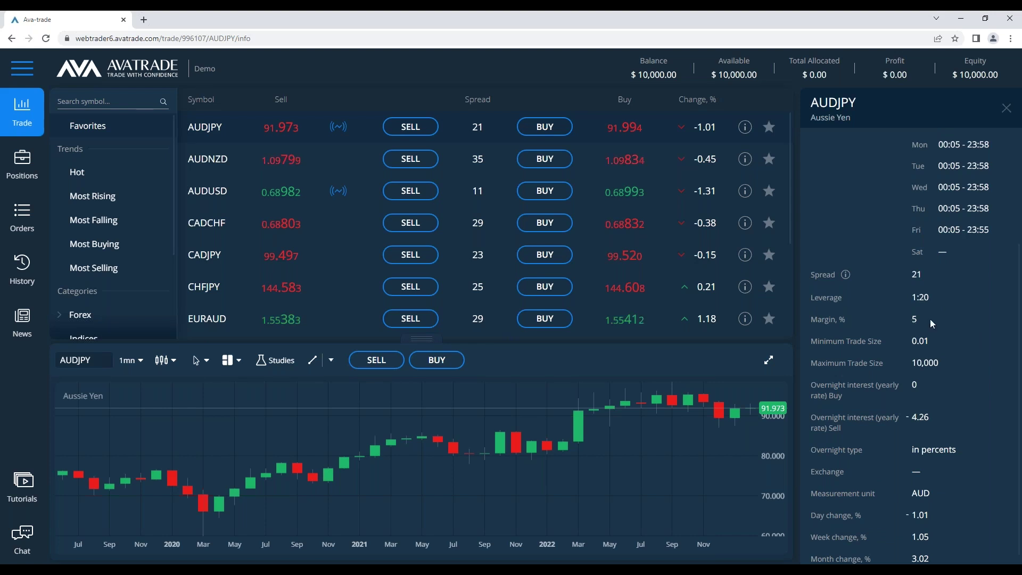
scroll(943, 404, up, 2)
drag(986, 349, 918, 245)
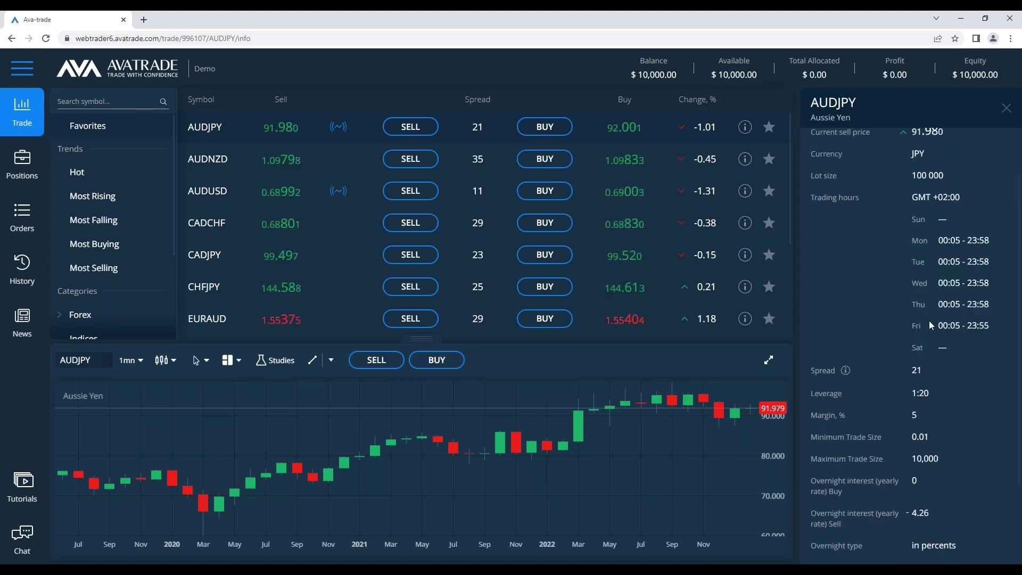
scroll(928, 320, down, 1)
scroll(930, 460, down, 2)
scroll(911, 271, up, 5)
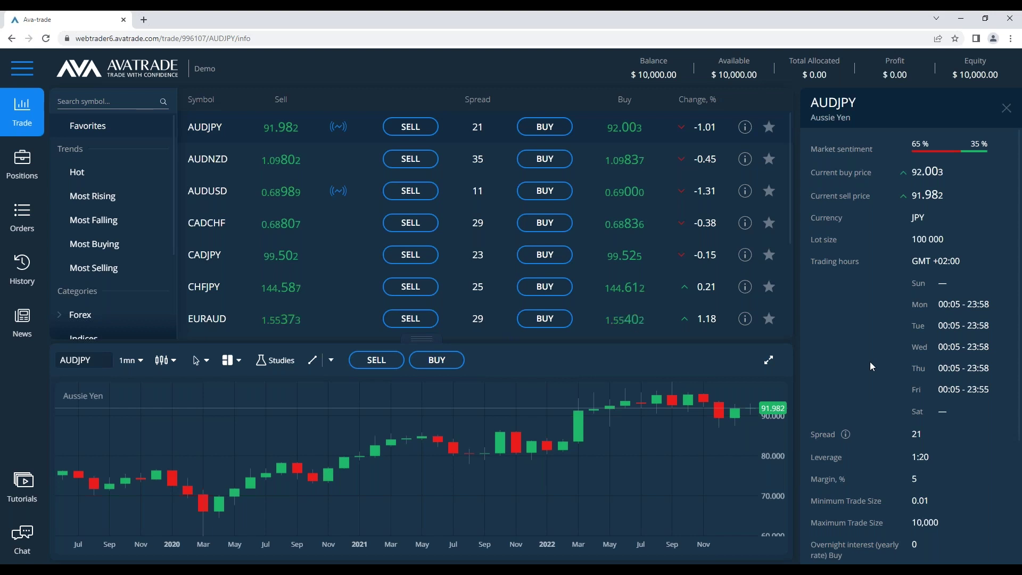
click(1005, 108)
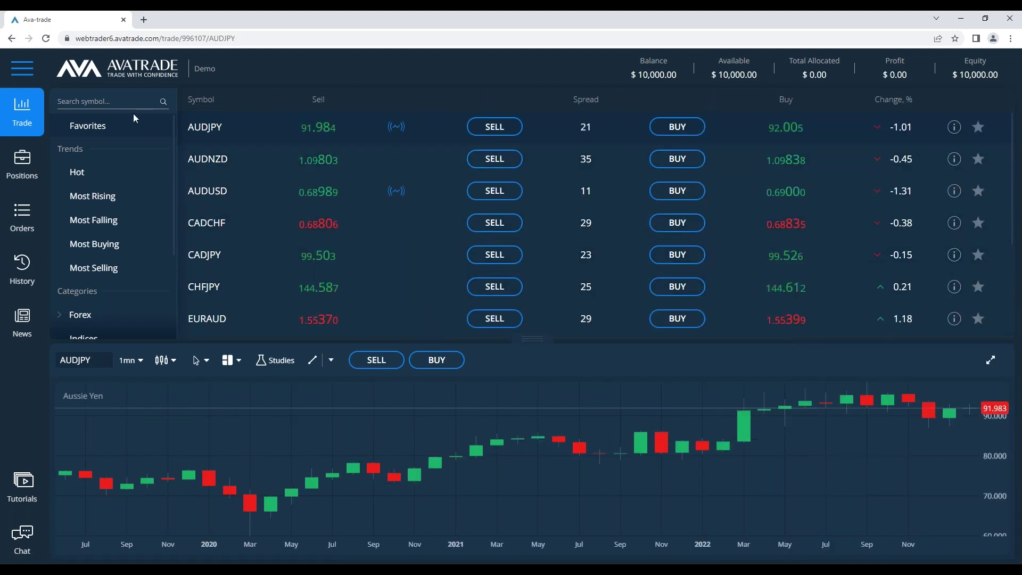
scroll(106, 213, down, 1)
scroll(106, 207, down, 2)
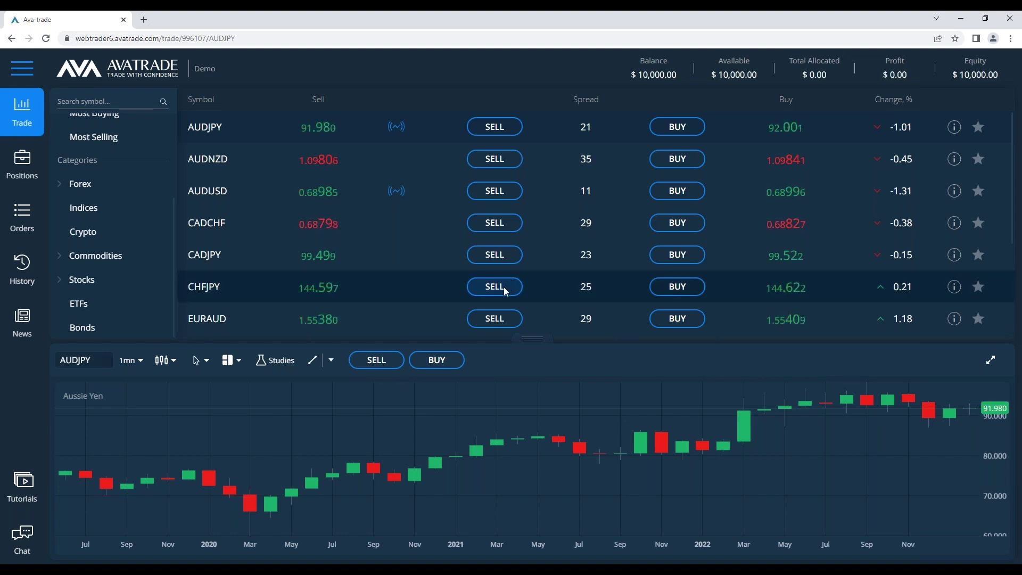
click(30, 69)
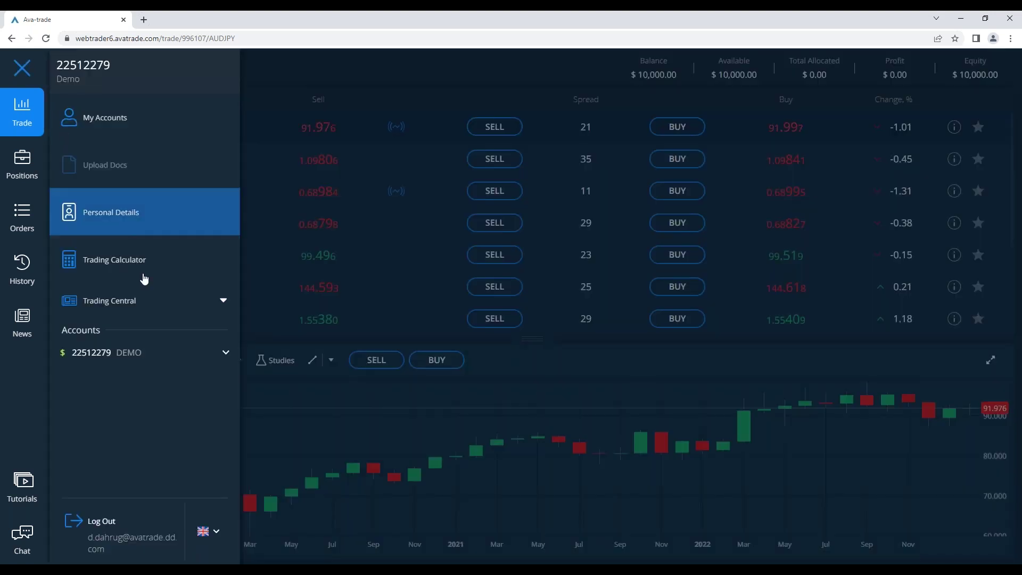
Open the Trading Central Economic Calendar listing 28 events for 15 Feb 2023
click(154, 304)
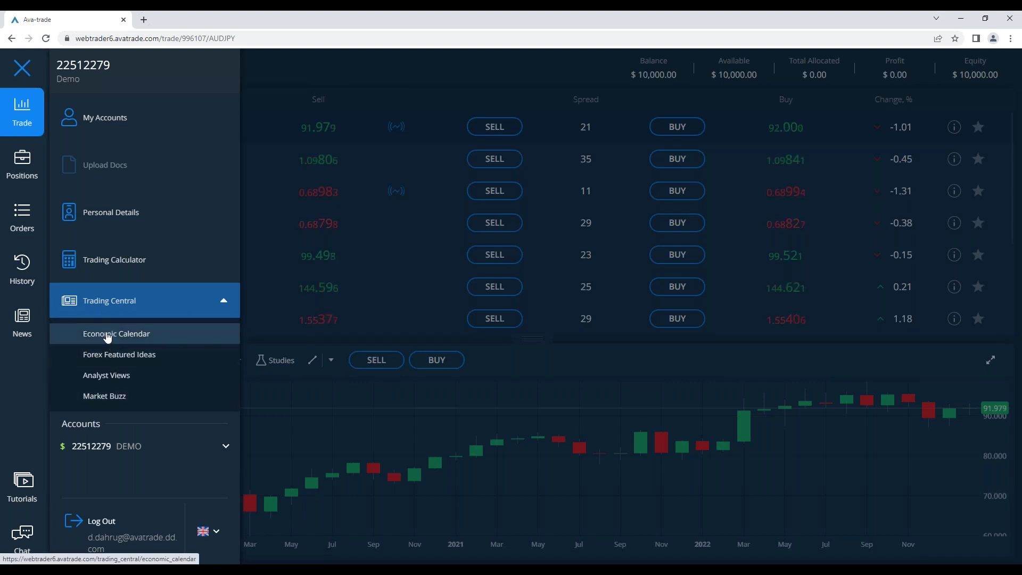
click(108, 335)
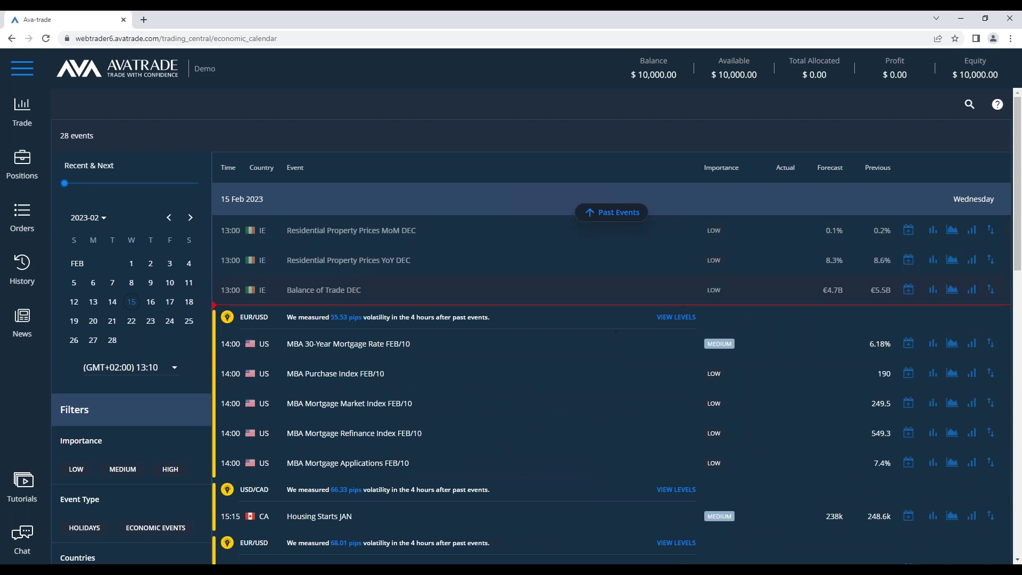
click(23, 78)
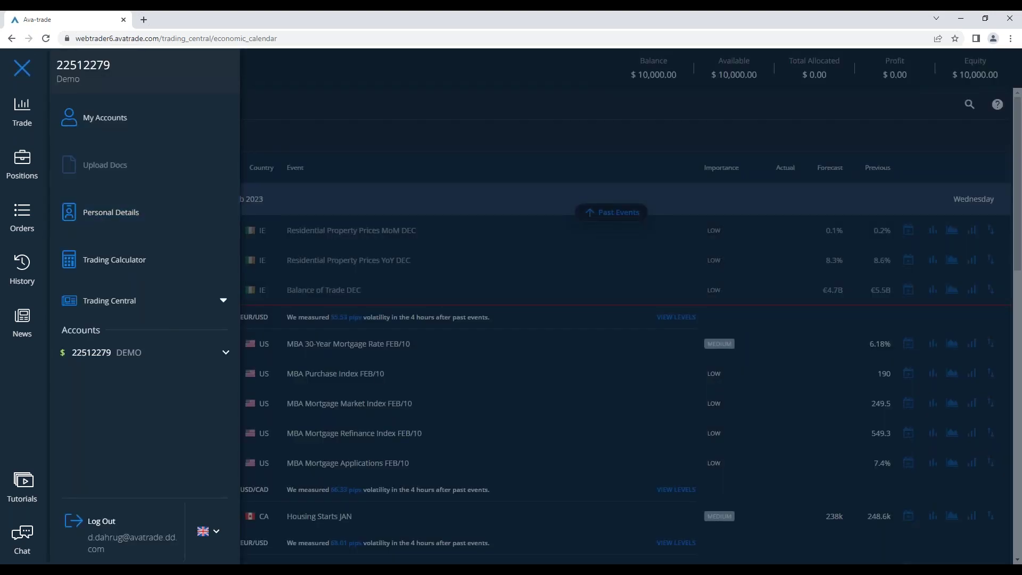
Open Trading Central's Forex Featured Ideas and view the USD/JPY bearish Outside Bar pattern
click(190, 306)
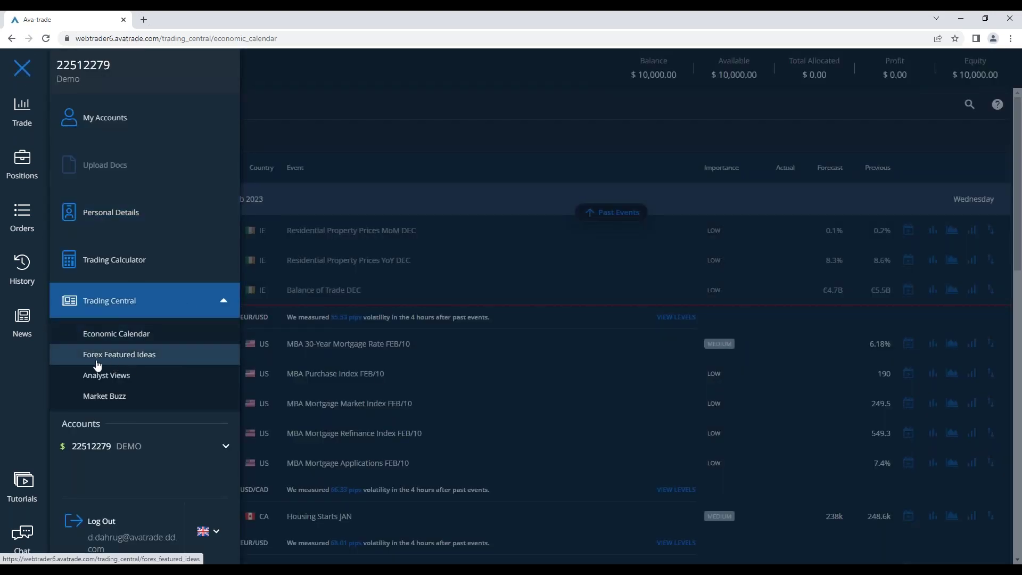
click(152, 354)
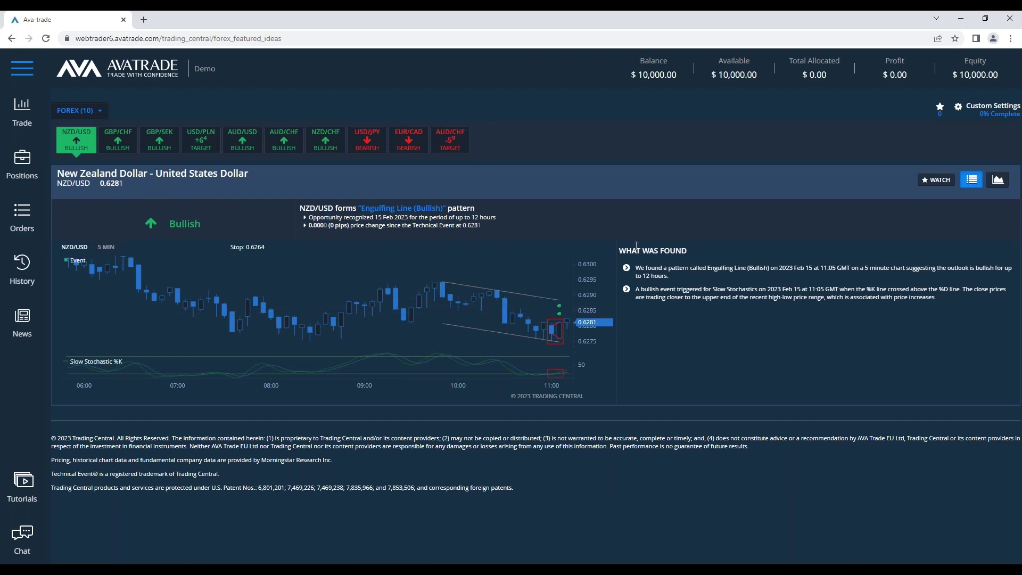
drag(945, 297, 636, 267)
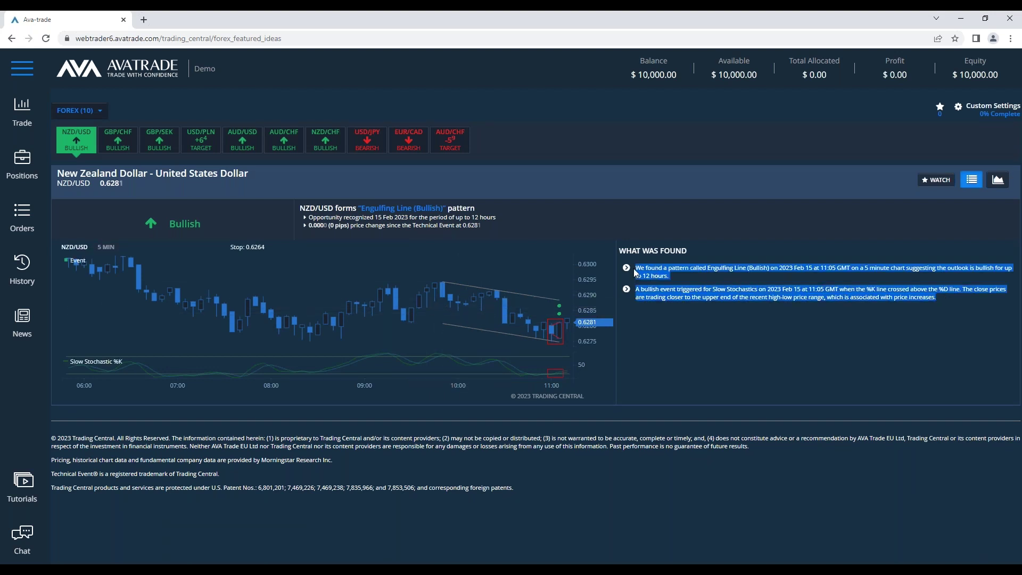
click(657, 276)
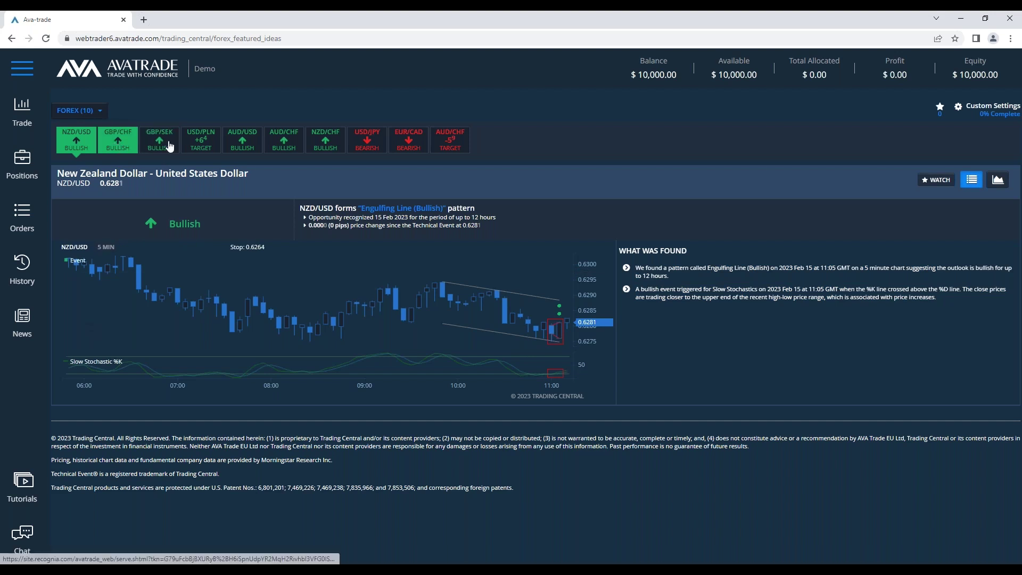
click(390, 138)
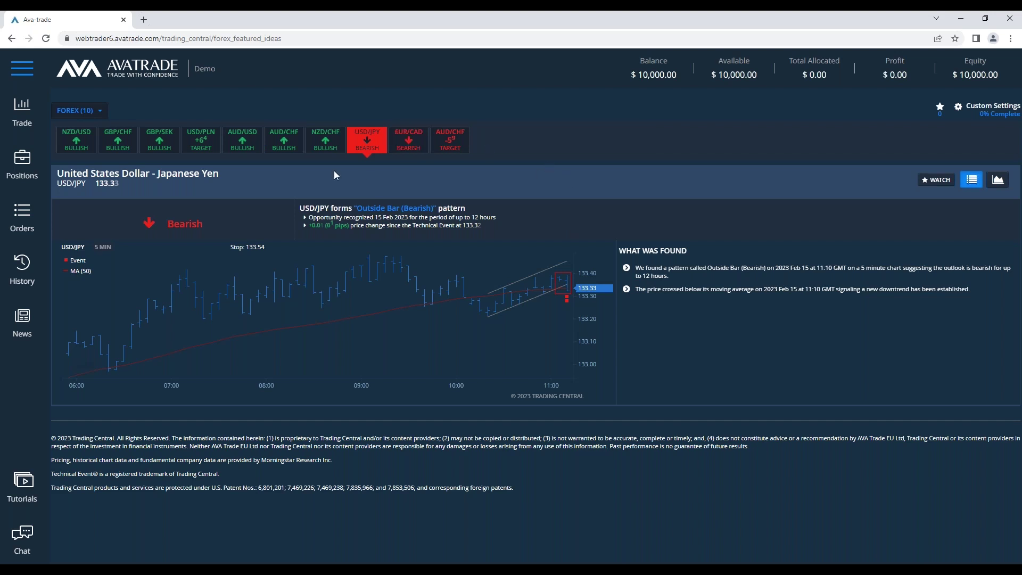
click(19, 69)
Open Analyst Views and read the USD/ZAR idea targeting 18.2490 above its 17.8410 pivot
click(166, 304)
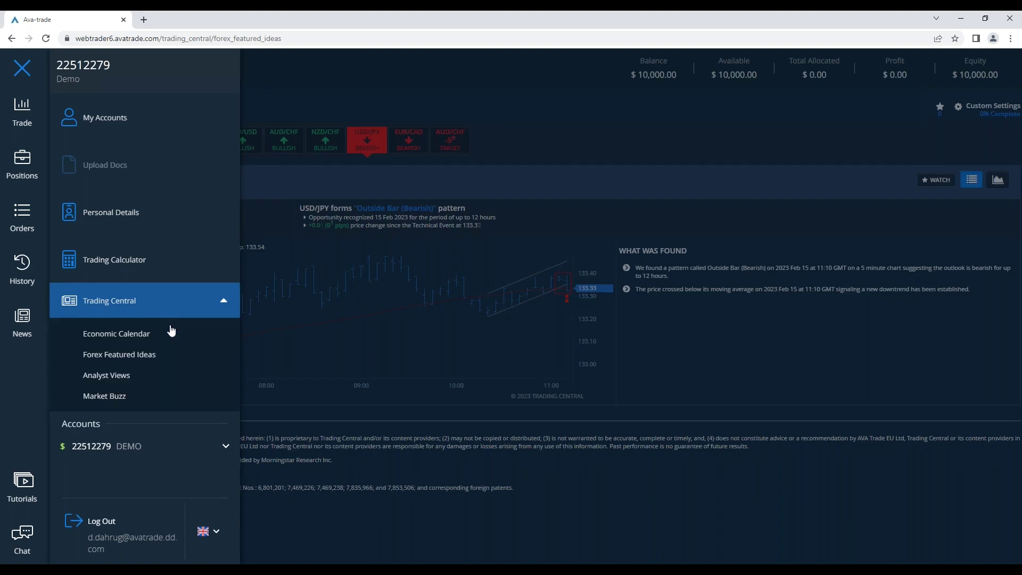
click(155, 376)
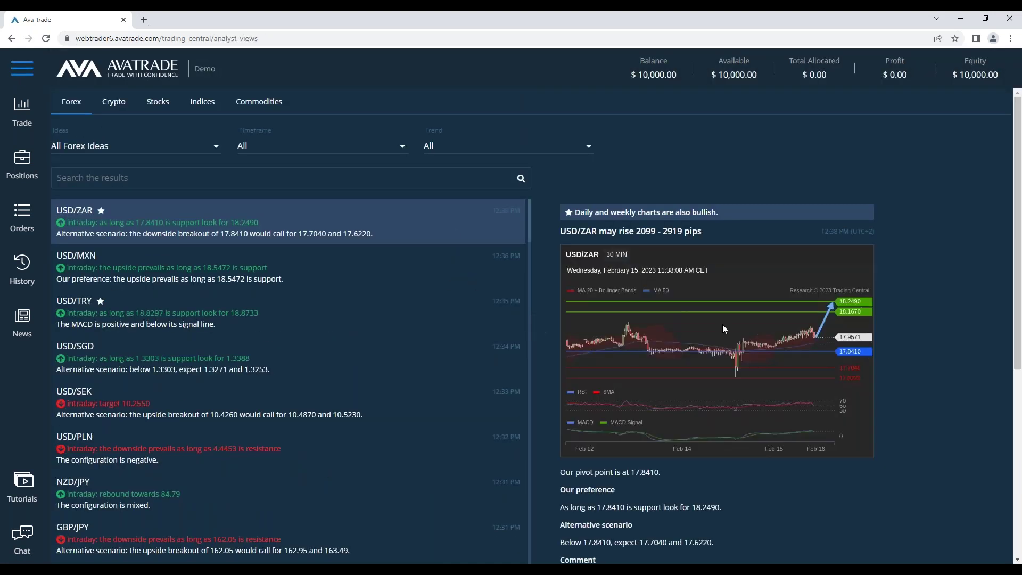
scroll(721, 344, down, 3)
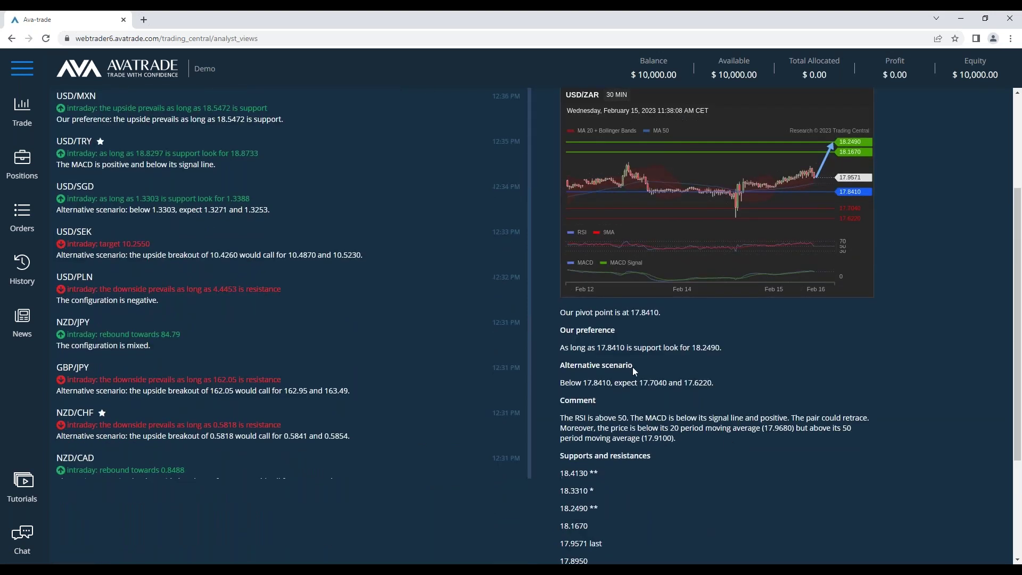
scroll(632, 366, down, 1)
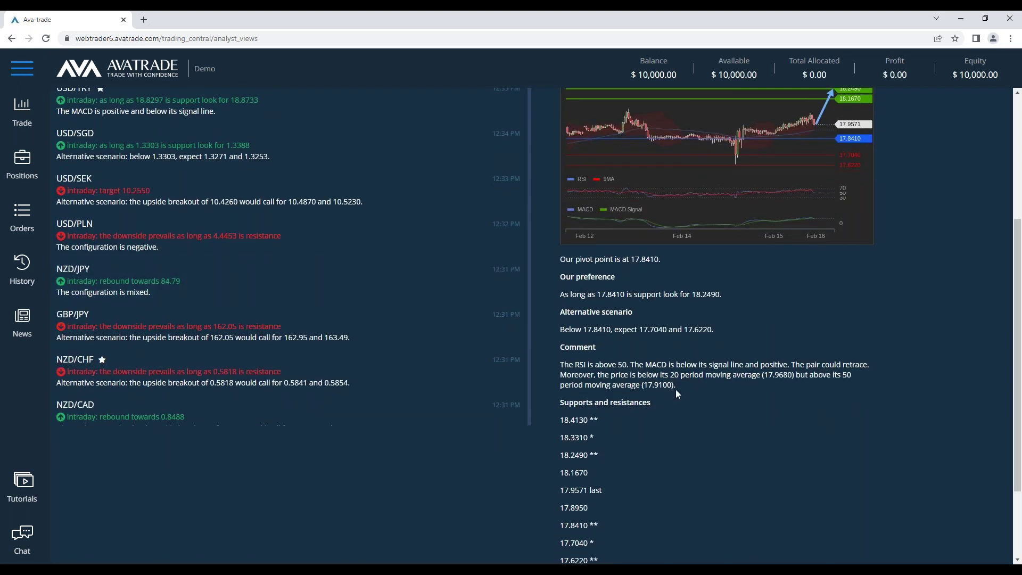
scroll(619, 342, down, 2)
drag(694, 299, 694, 286)
click(686, 256)
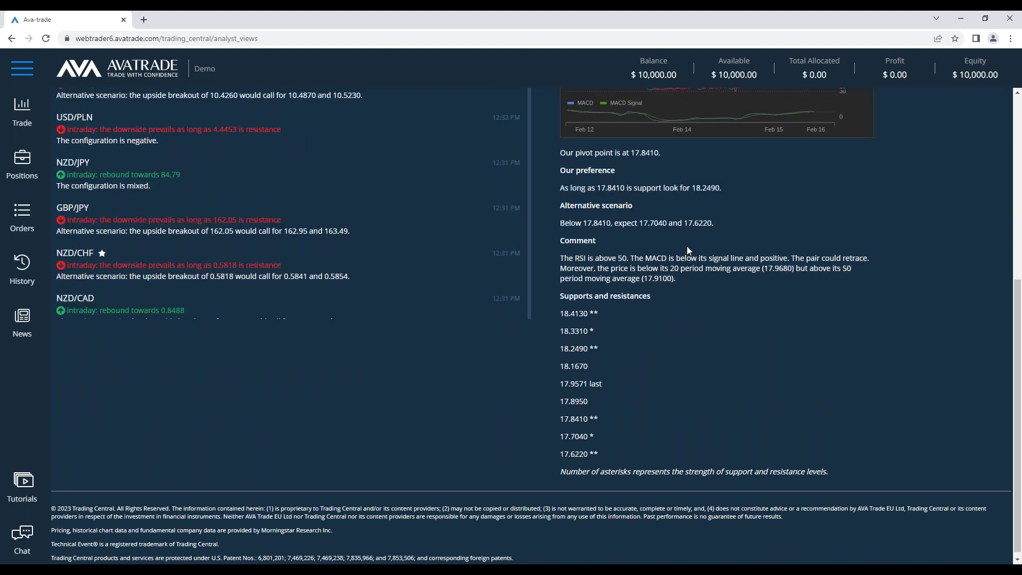
scroll(637, 266, up, 6)
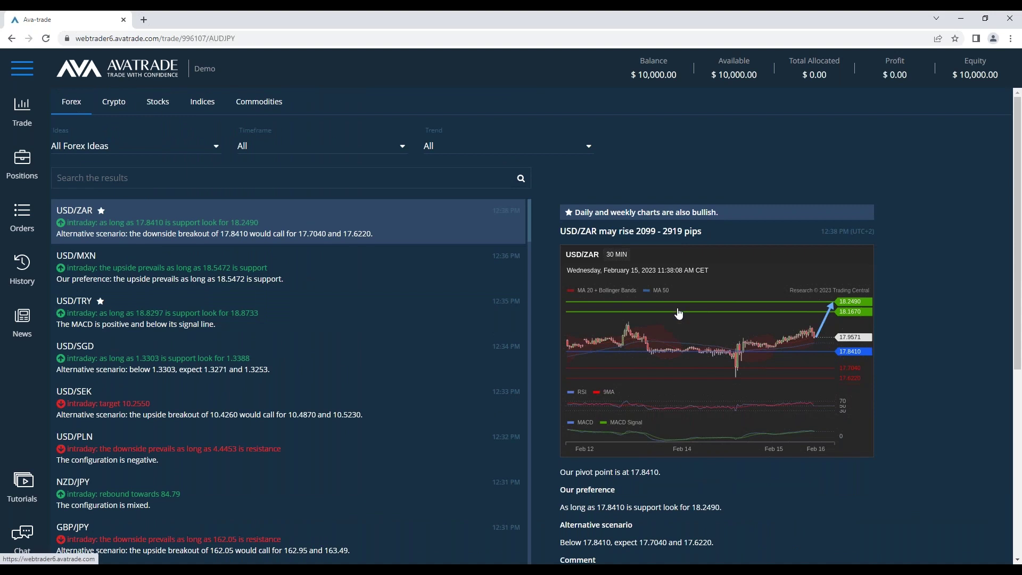
click(22, 112)
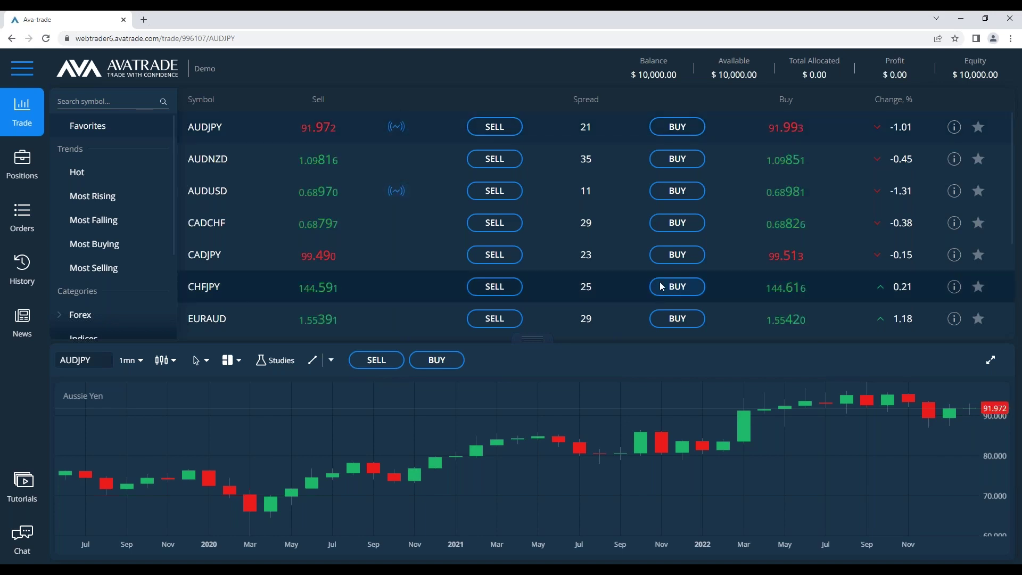
Search 'gold', open the GOLD metal instrument, then switch back to the Notepad notes
click(122, 101)
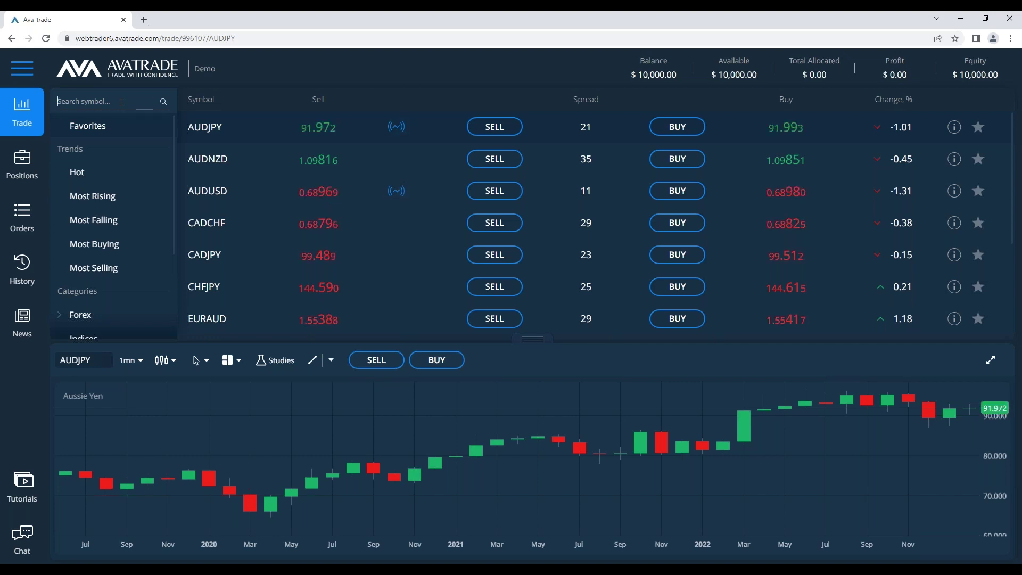
text(gold)
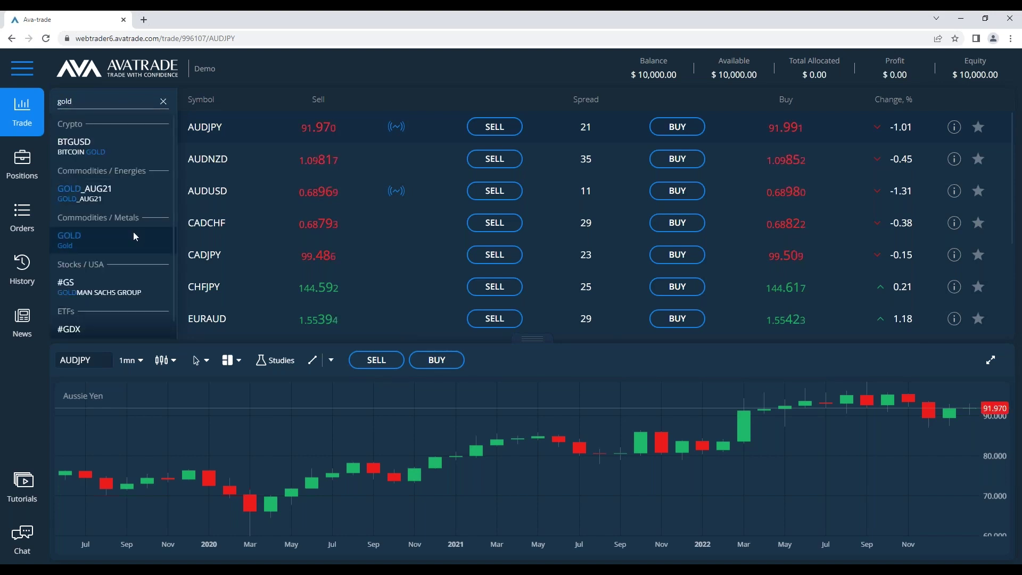
click(135, 235)
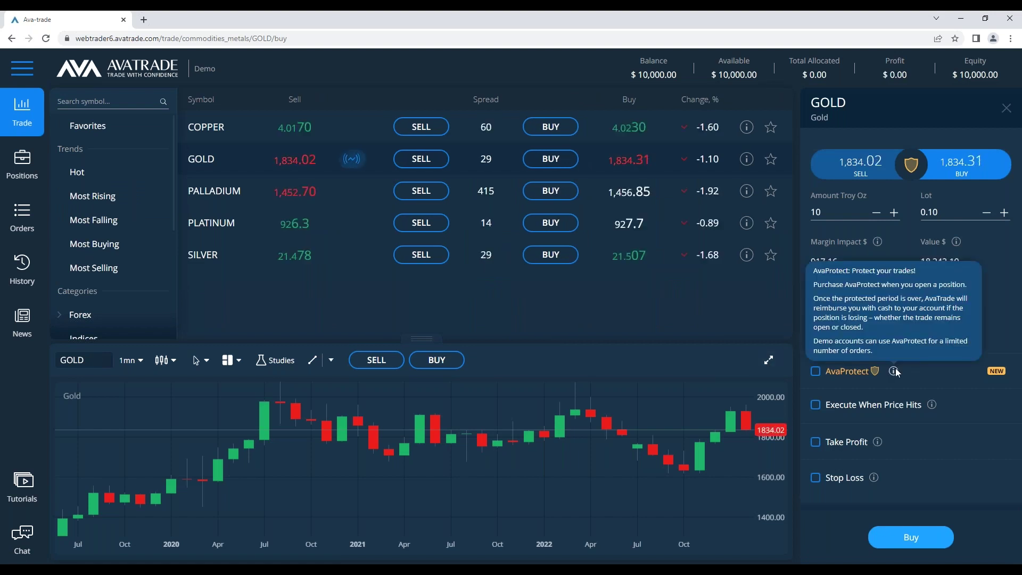
key(alt+Tab)
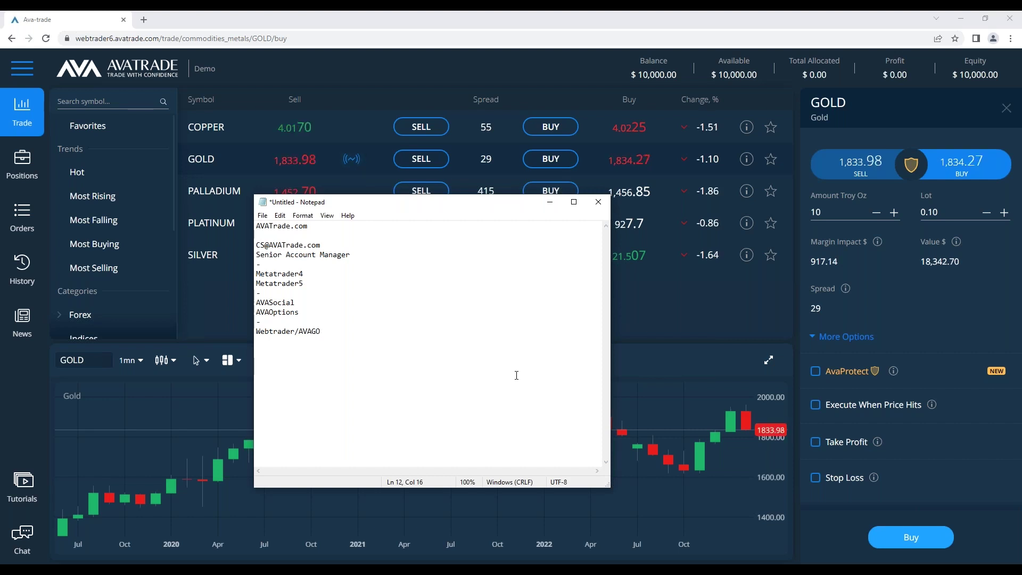
text(ONLY FX)
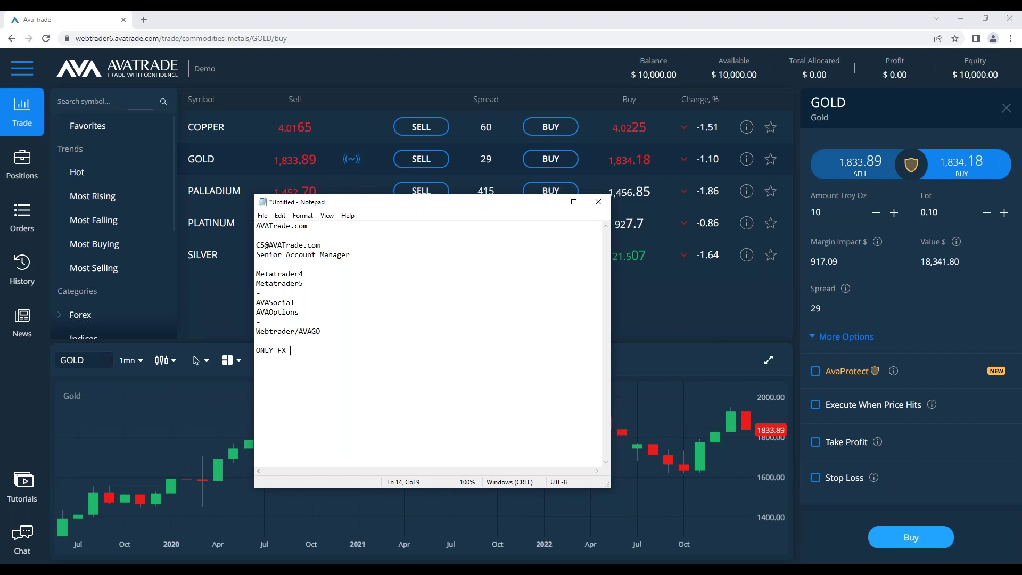
text(, Silver and GH)
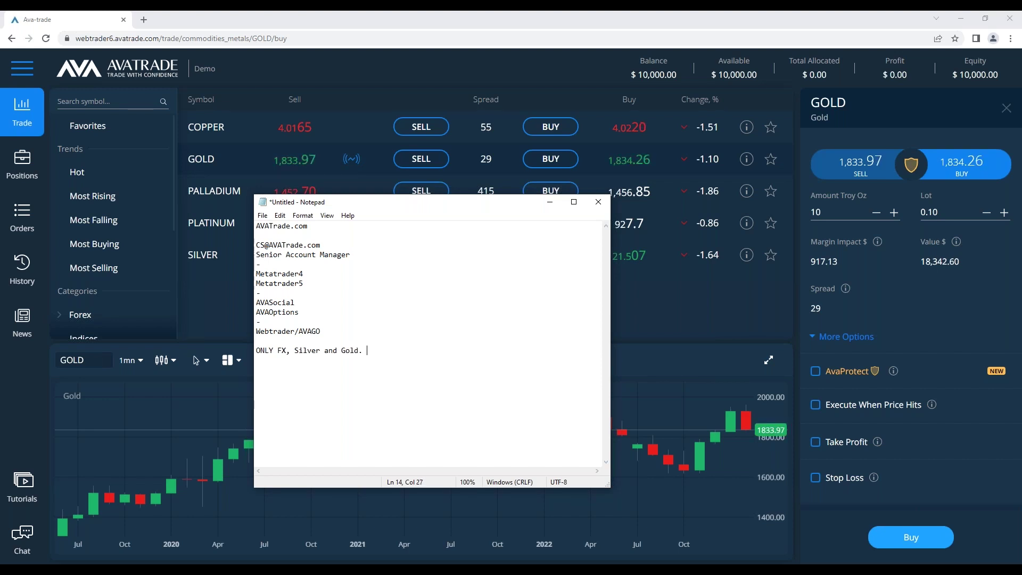
key(ctrl+shift+Left)
key(ctrl+shift+Left)
key(ctrl+shift+Left)
key(ctrl+shift+Left)
key(ctrl+shift+Left)
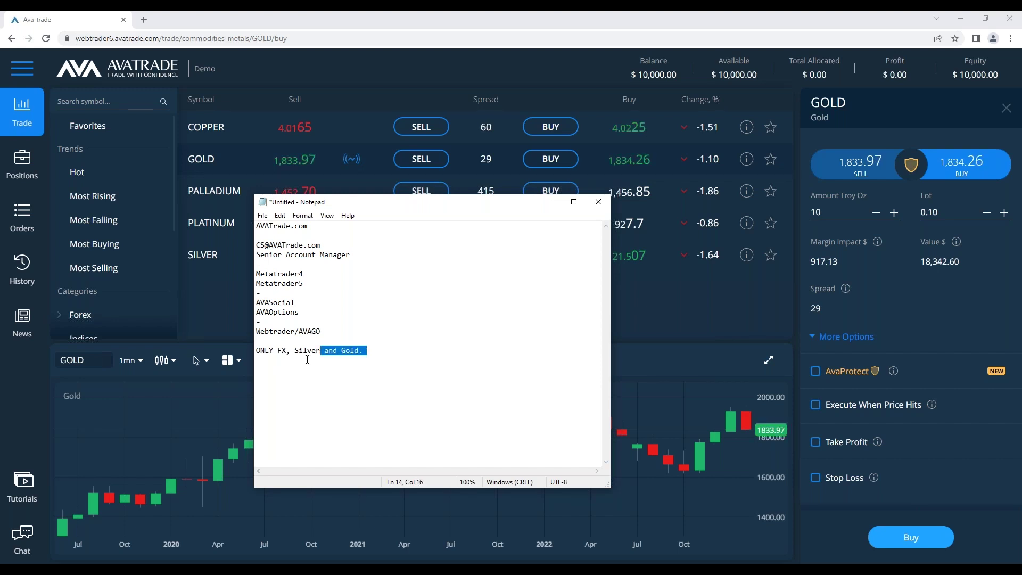
click(446, 375)
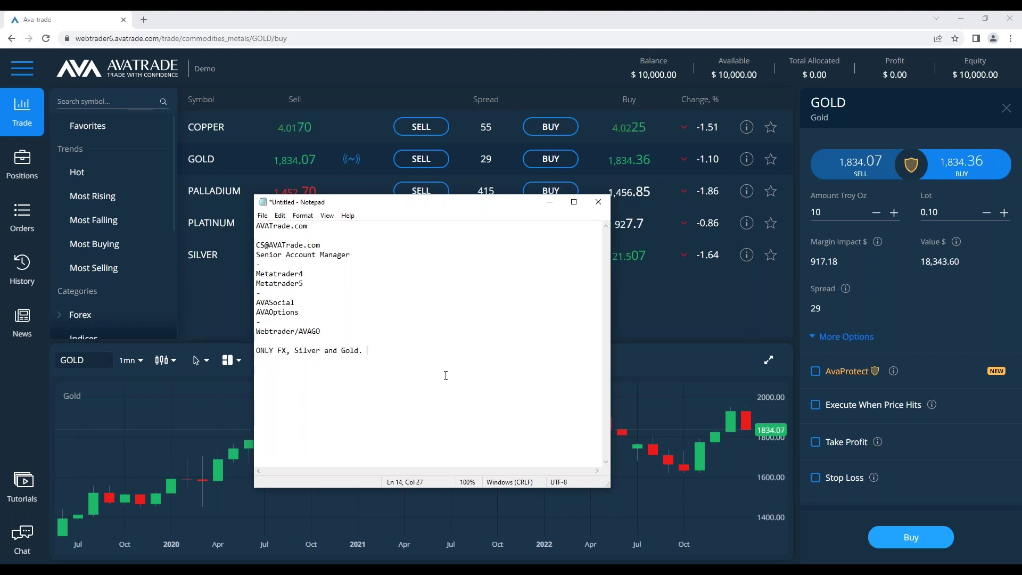
drag(335, 363, 255, 351)
key(BackSpace)
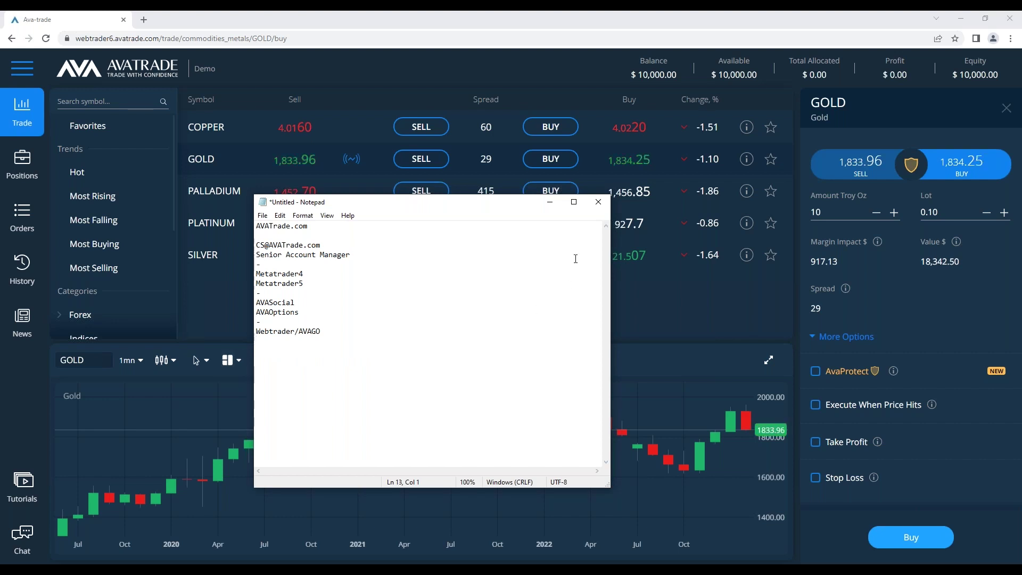
click(550, 201)
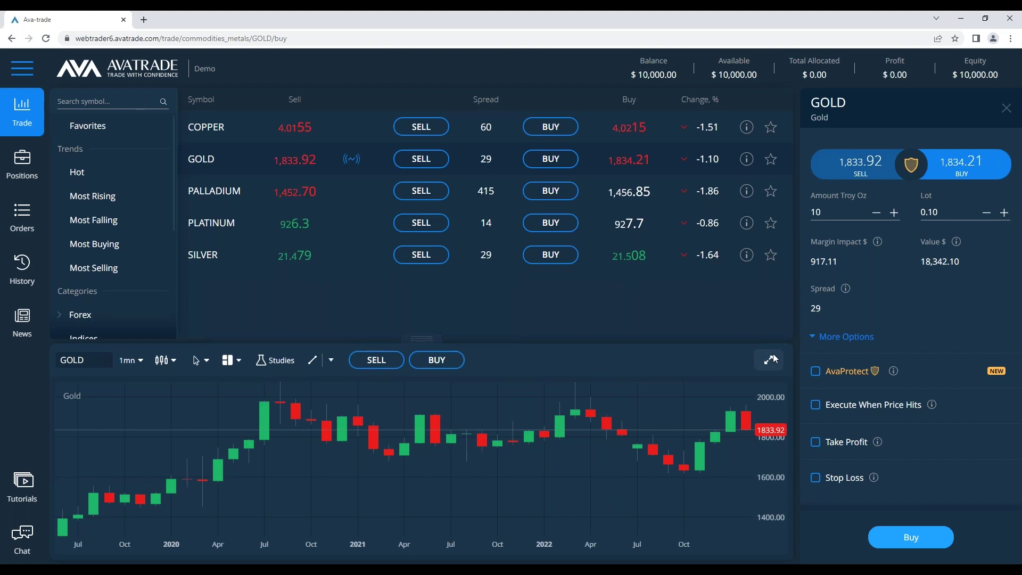
Search the symbol list for 'gold' again, then clear the query
click(58, 101)
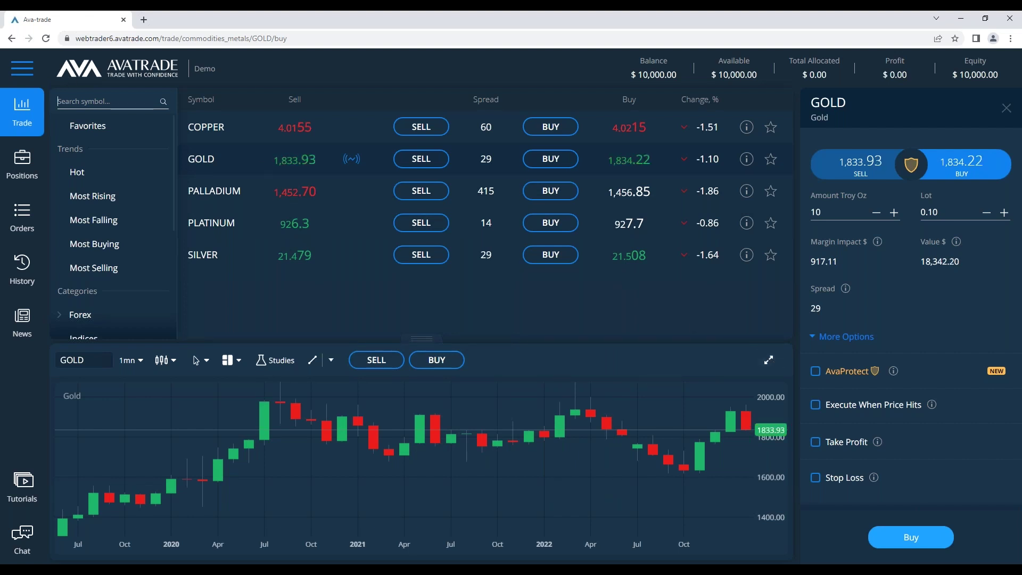
text(gold)
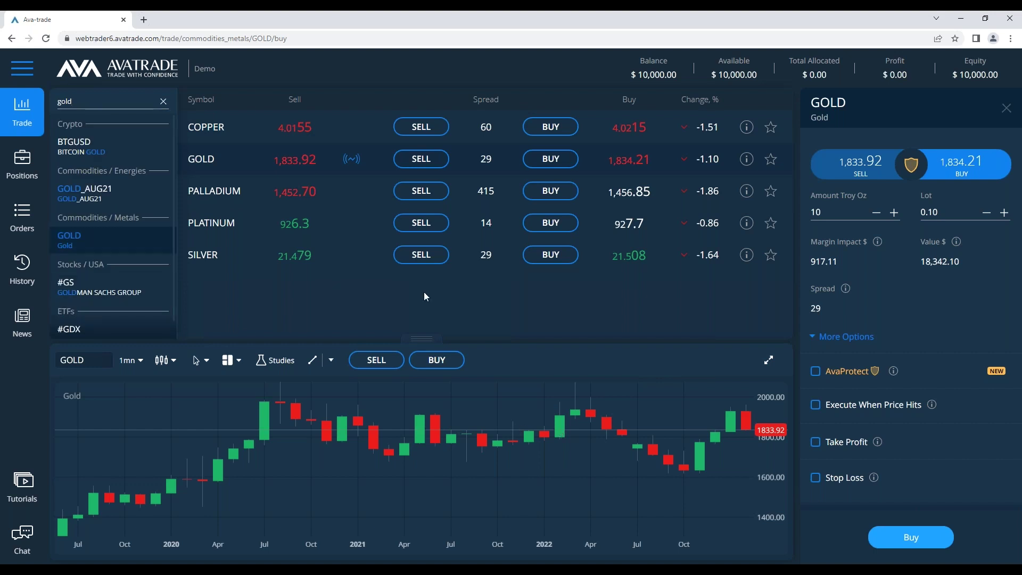
key(BackSpace)
key(BackSpace)
key(BackSpace)
key(BackSpace)
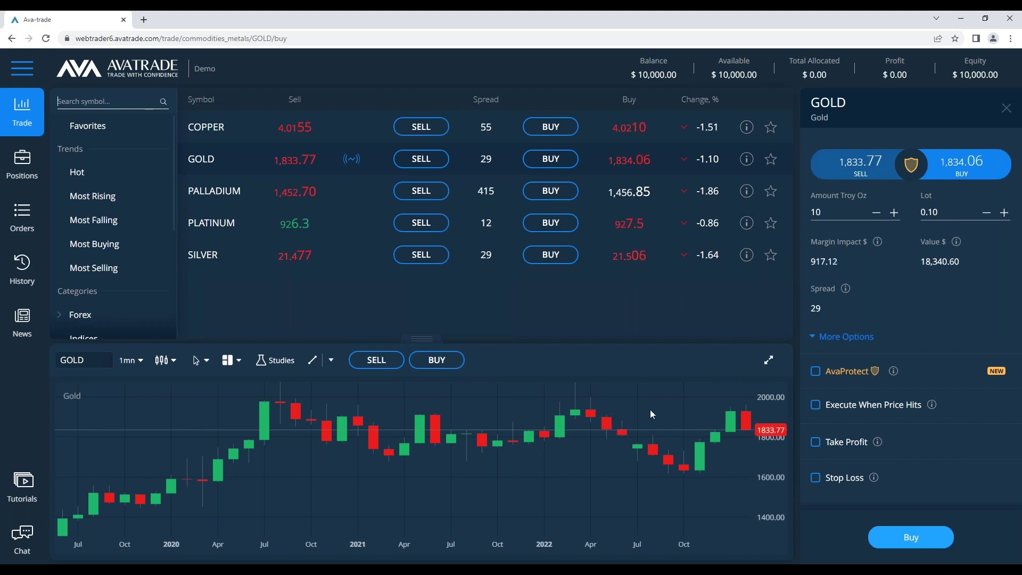
Expand the GOLD chart and switch its timeframe to 1d daily candles
click(768, 360)
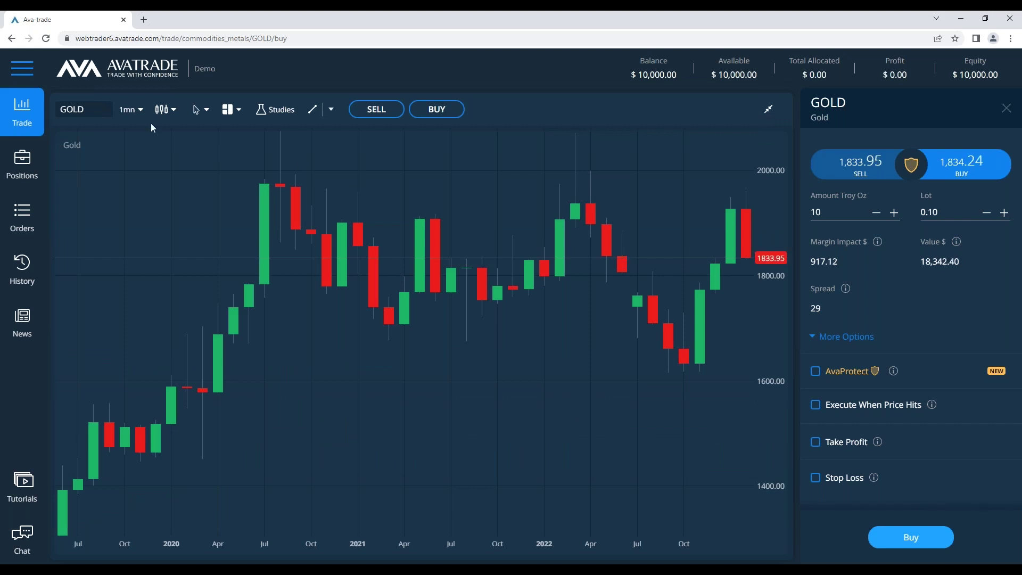
click(133, 112)
click(134, 118)
click(134, 118)
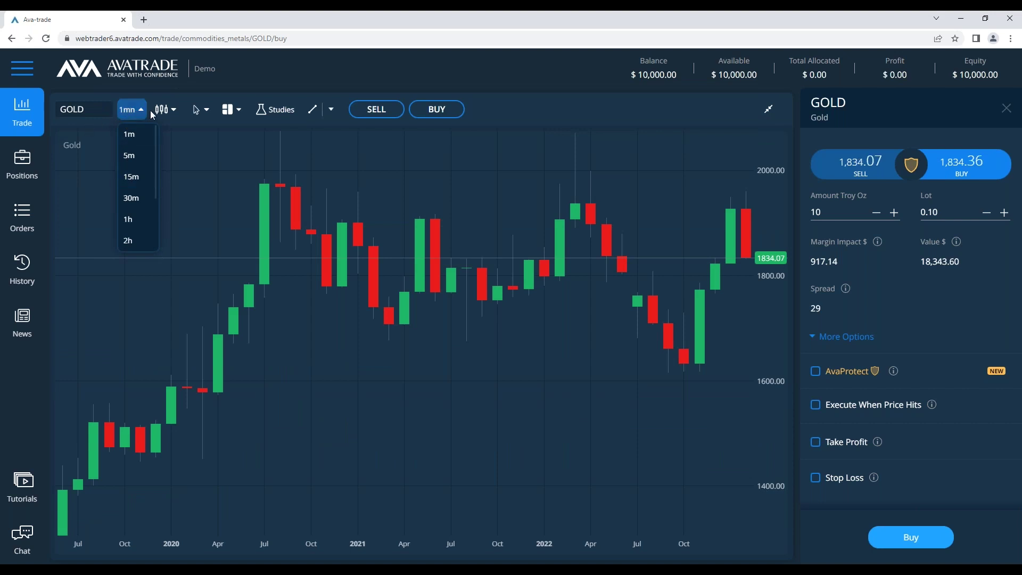
scroll(111, 142, down, 1)
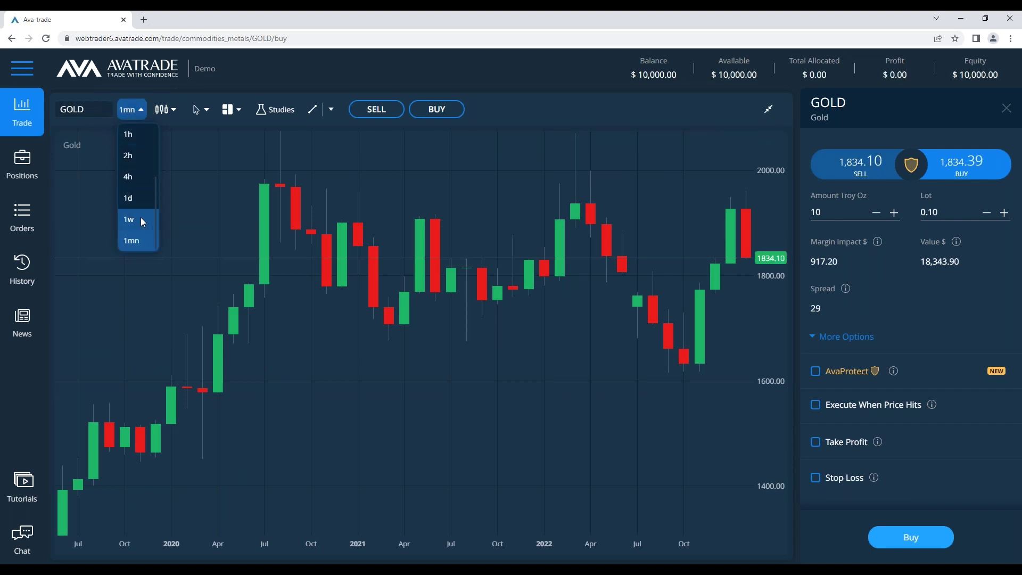
scroll(141, 220, up, 1)
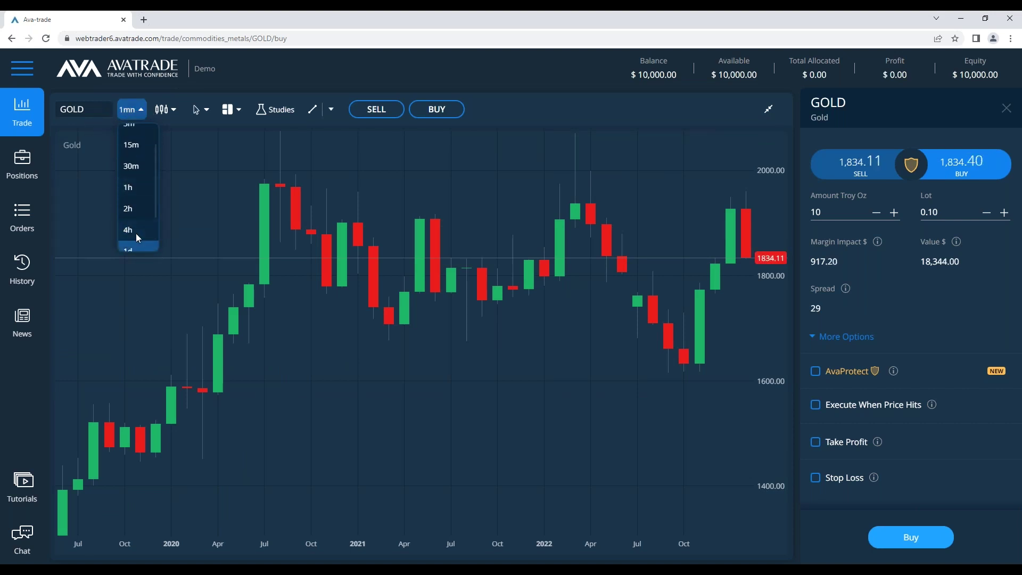
scroll(136, 233, down, 1)
click(135, 194)
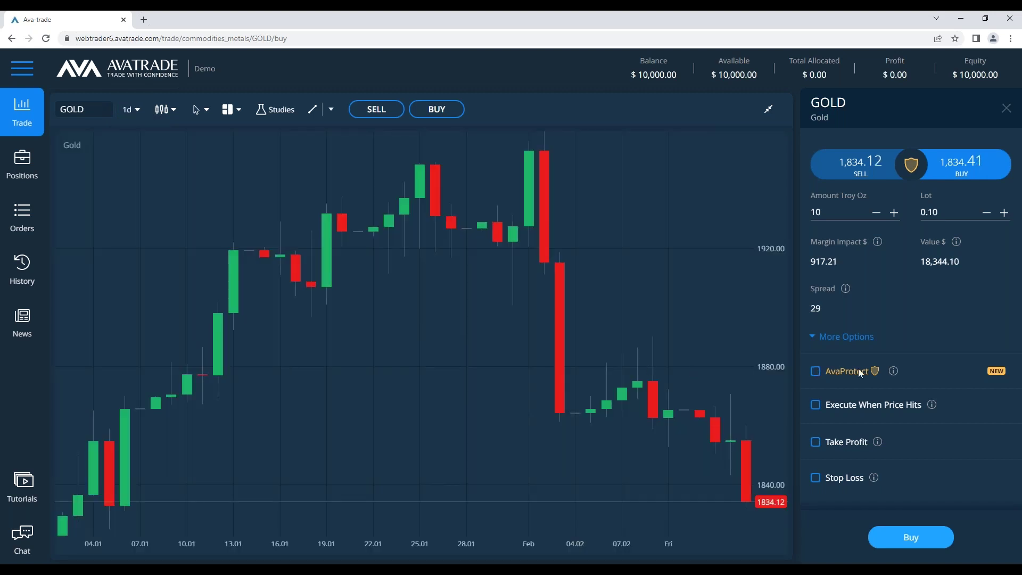
Enable AvaProtect on the GOLD buy ticket for 1 hour at $32.38, then reopen Notepad
mouse_move(893, 375)
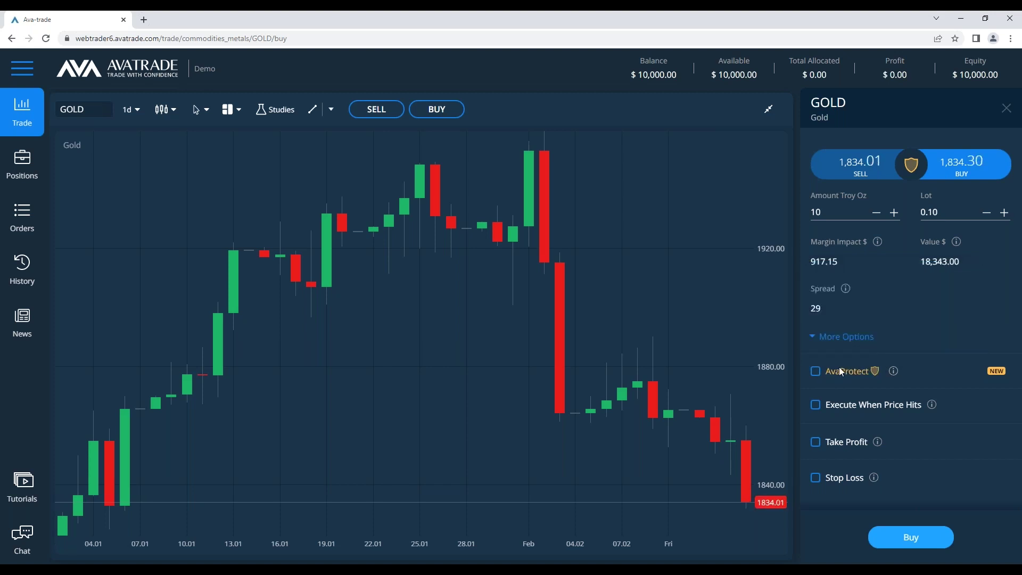
click(913, 165)
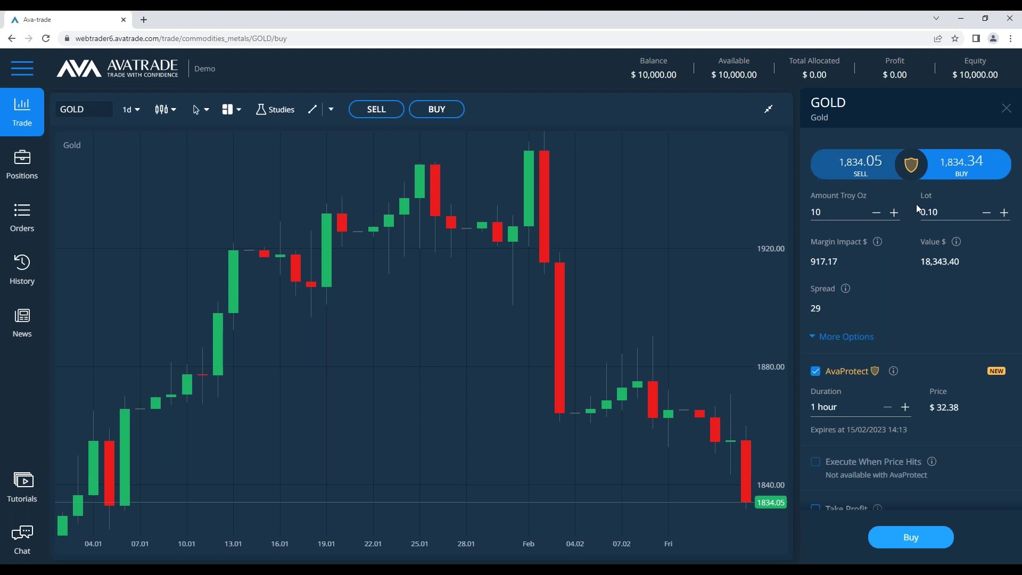
click(816, 373)
click(816, 372)
scroll(885, 318, down, 1)
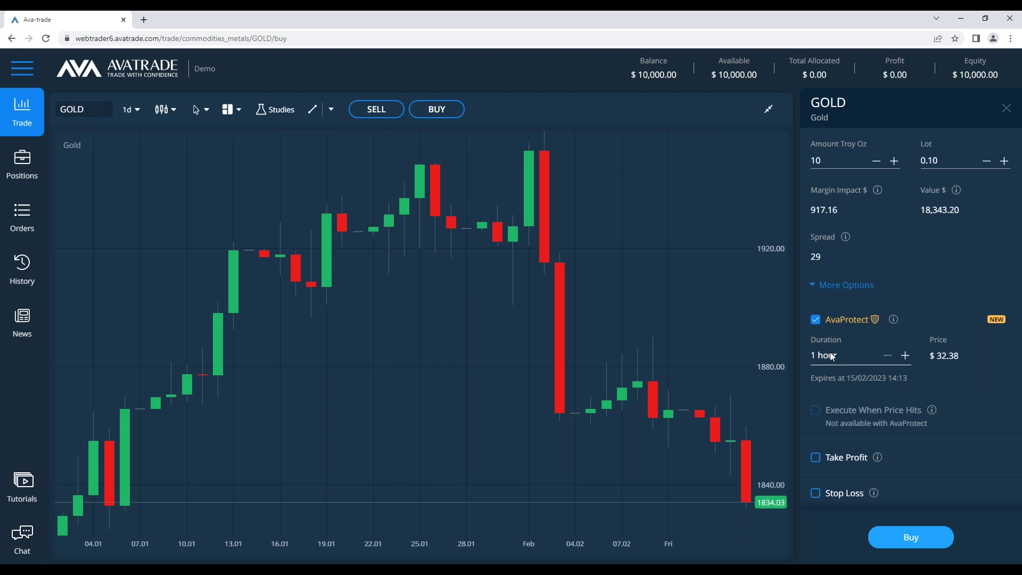
scroll(895, 372, up, 1)
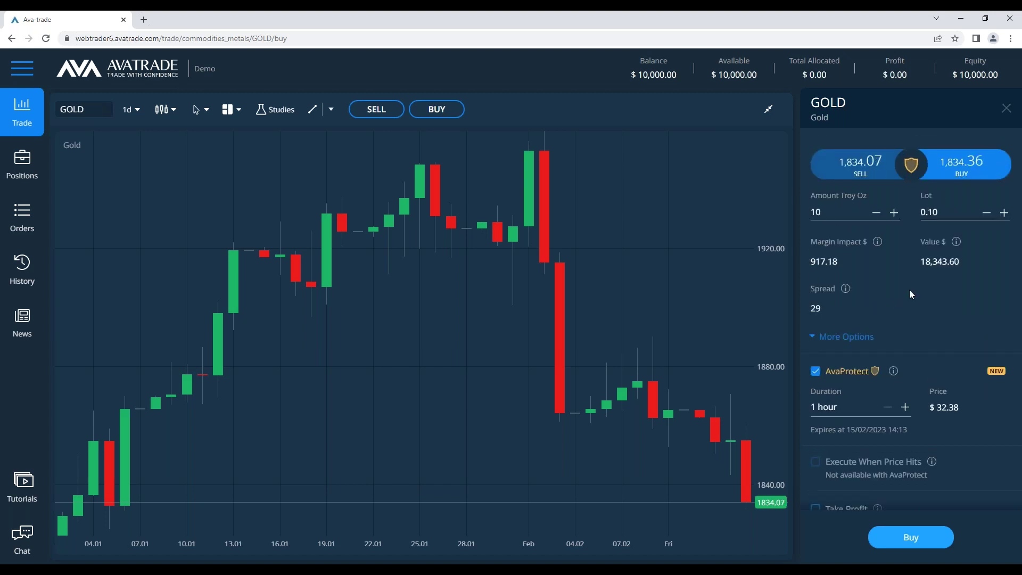
scroll(908, 292, down, 1)
mouse_move(892, 321)
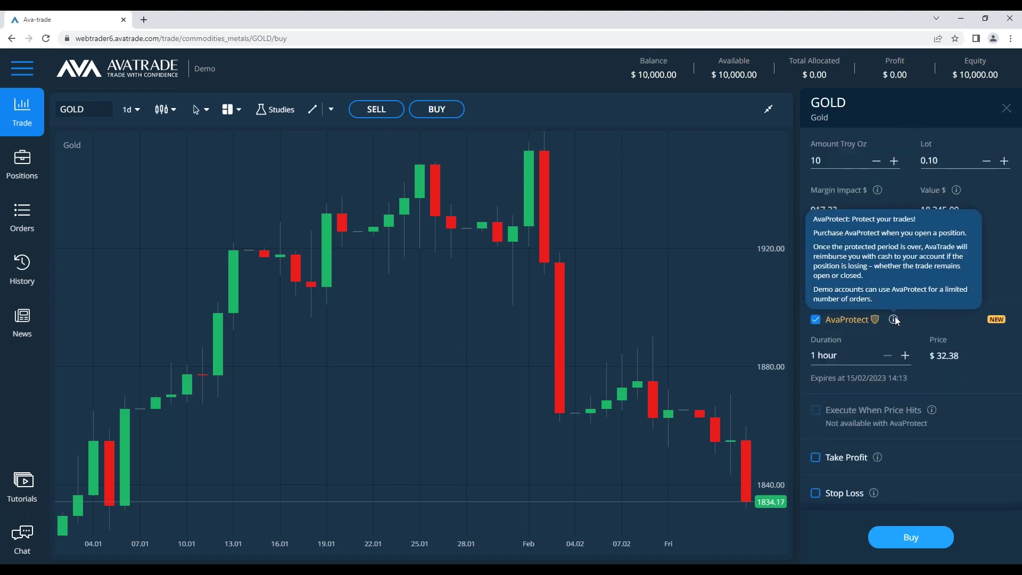
click(315, 560)
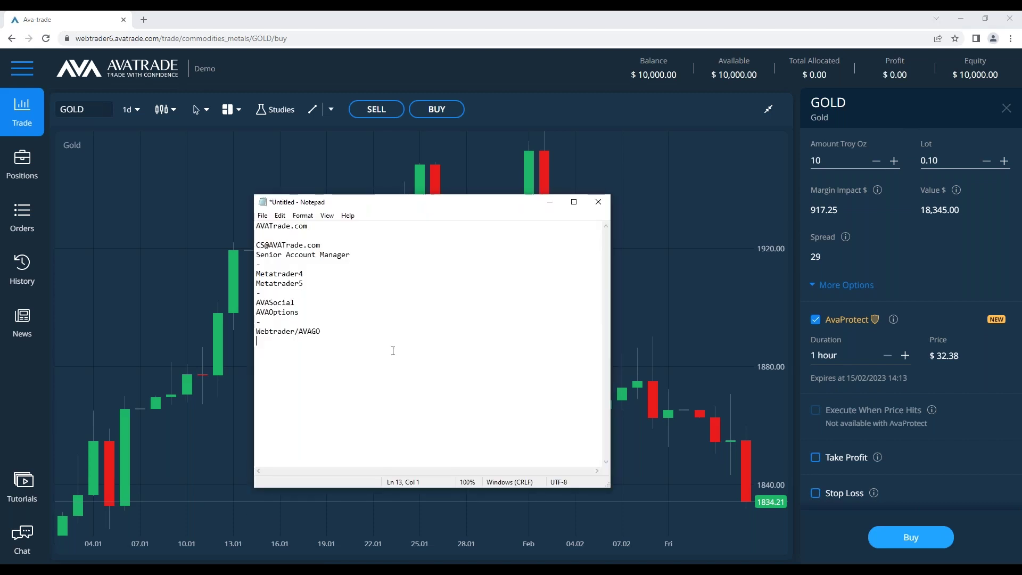
Type two lines: 'Let you protect the proposition for a certain time frame.' and 'what ever i lost during the coverage, i will get back.'
text(Let you)
text( po)
text(tect hte you)
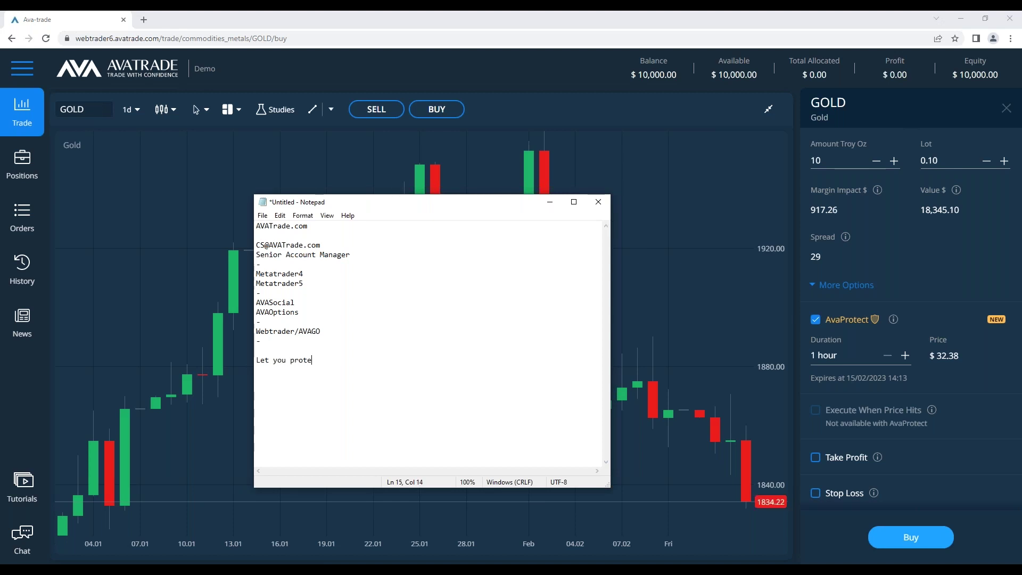
key(BackSpace)
key(BackSpace)
key(BackSpace)
key(BackSpace)
text(the proposition for a certain t)
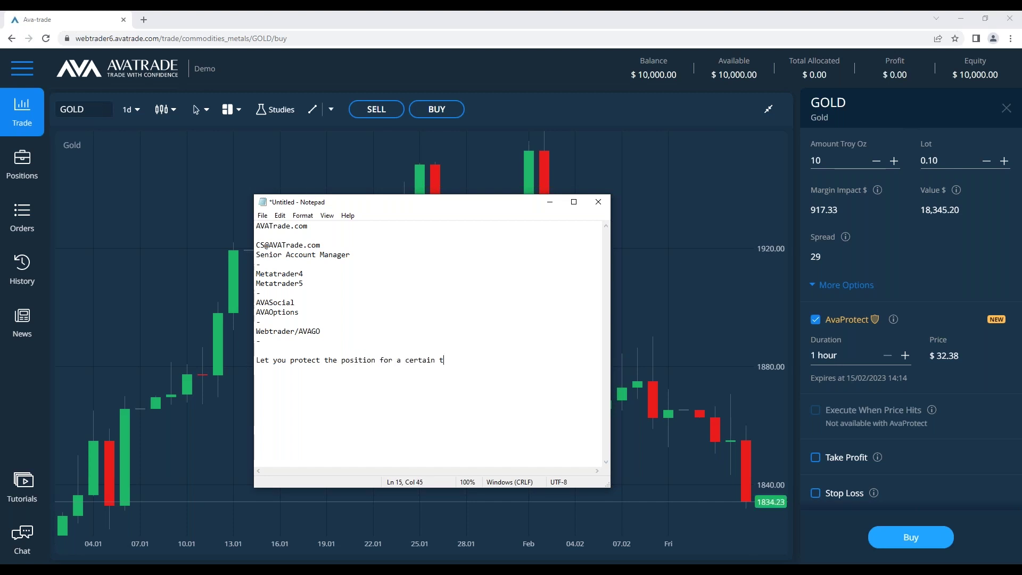
text(ime frame.)
key(Return)
text(what ever i)
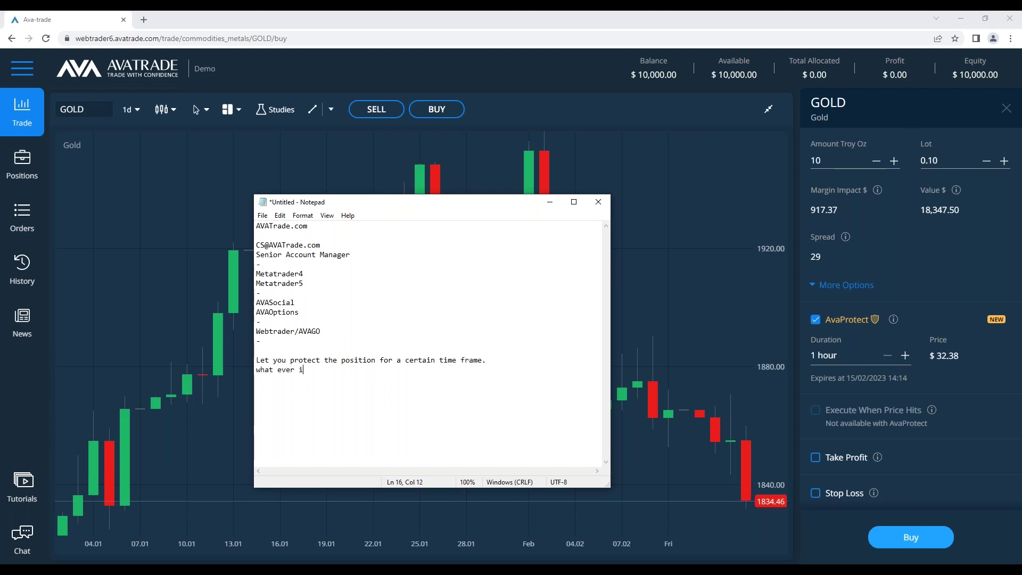
text( lose)
key(BackSpace)
key(BackSpace)
text(t during the coverage, i will get ba)
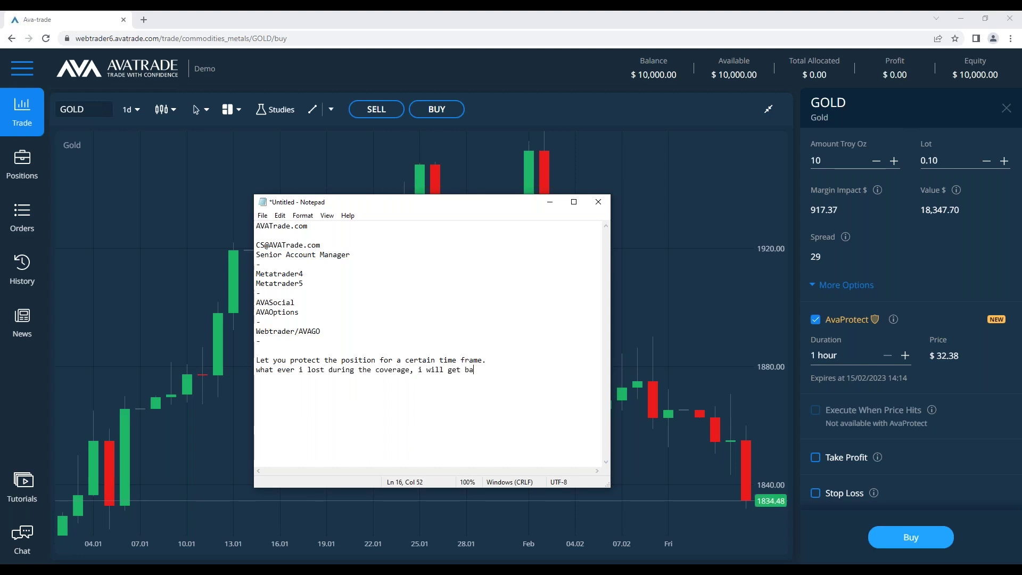
text(ck.)
Remove the blank line above the protection lines and minimize Notepad
click(256, 360)
key(Left)
key(BackSpace)
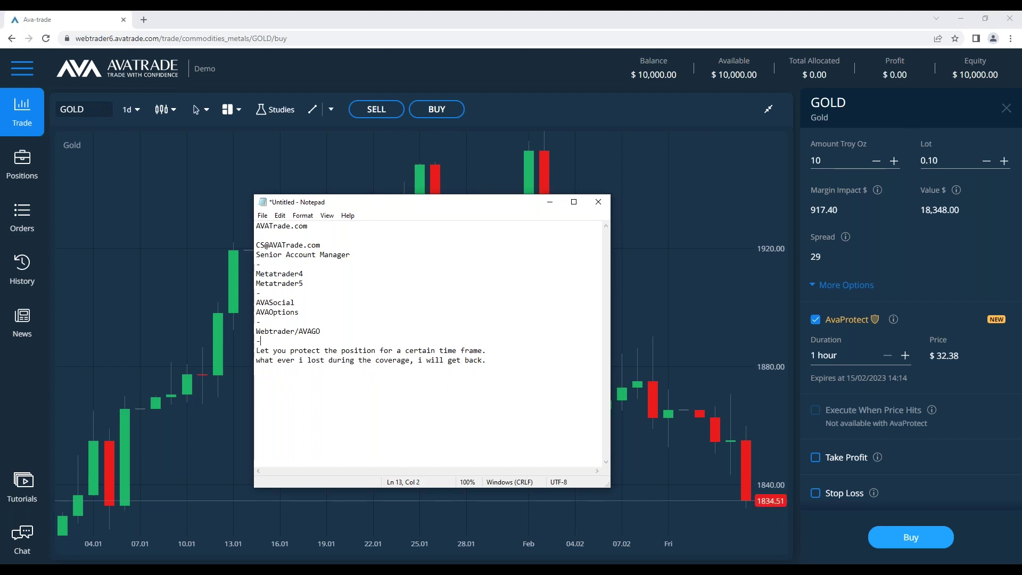
click(550, 202)
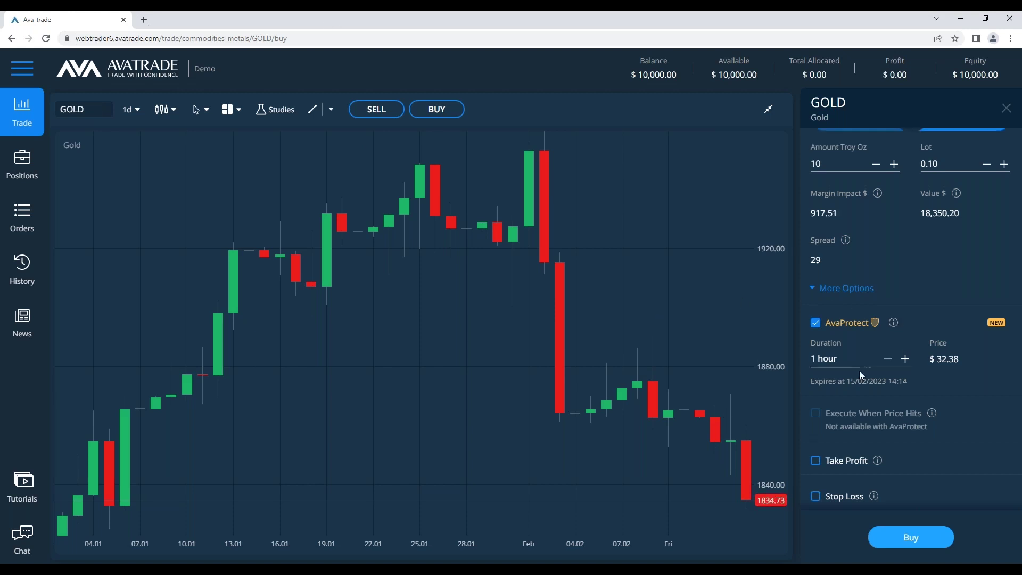
Enter 1 troy ounce as the Gold order amount (0.01 lot), dropping AvaProtect to $3.24
scroll(878, 381, up, 1)
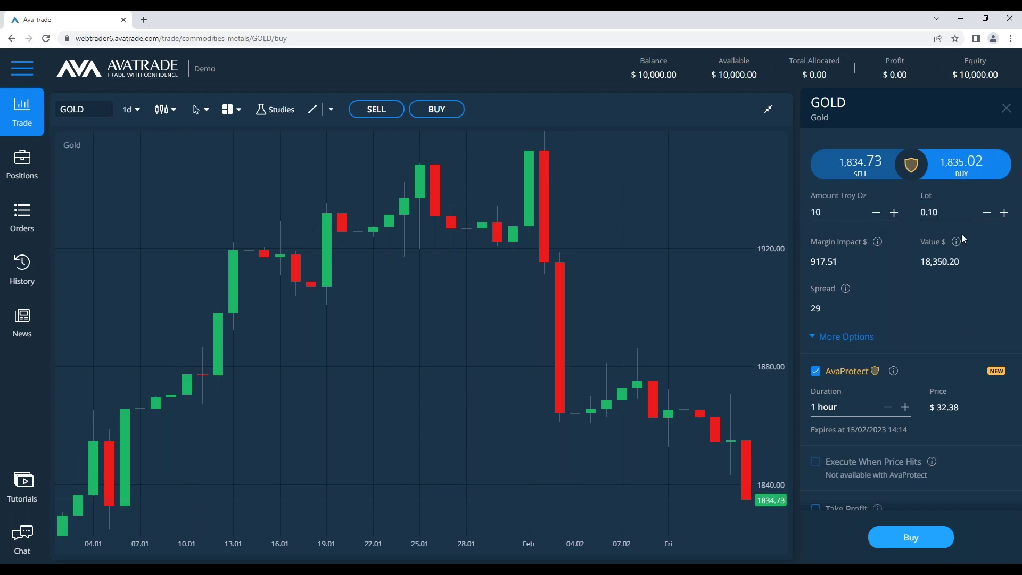
click(935, 213)
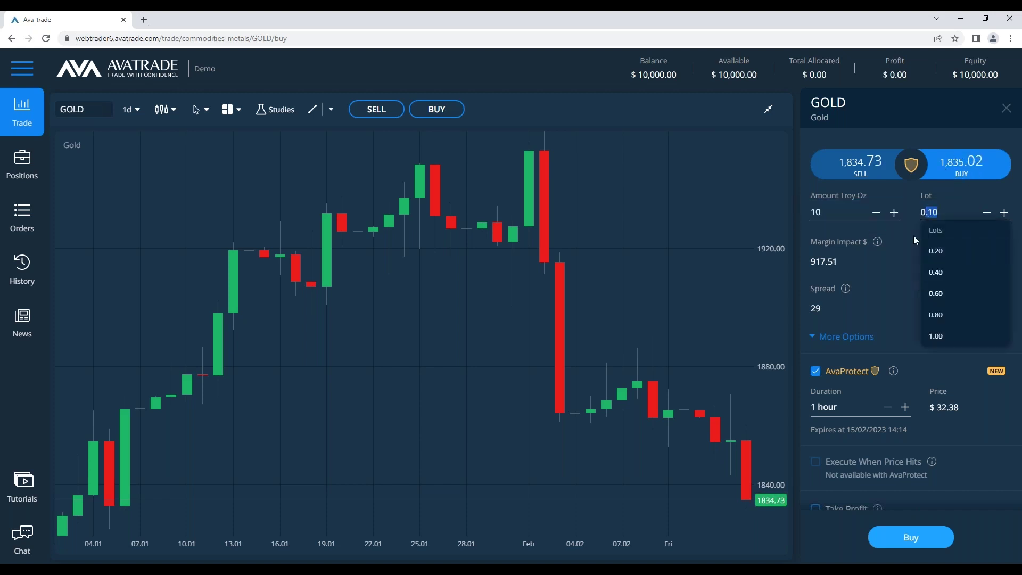
click(863, 222)
text(1)
click(950, 302)
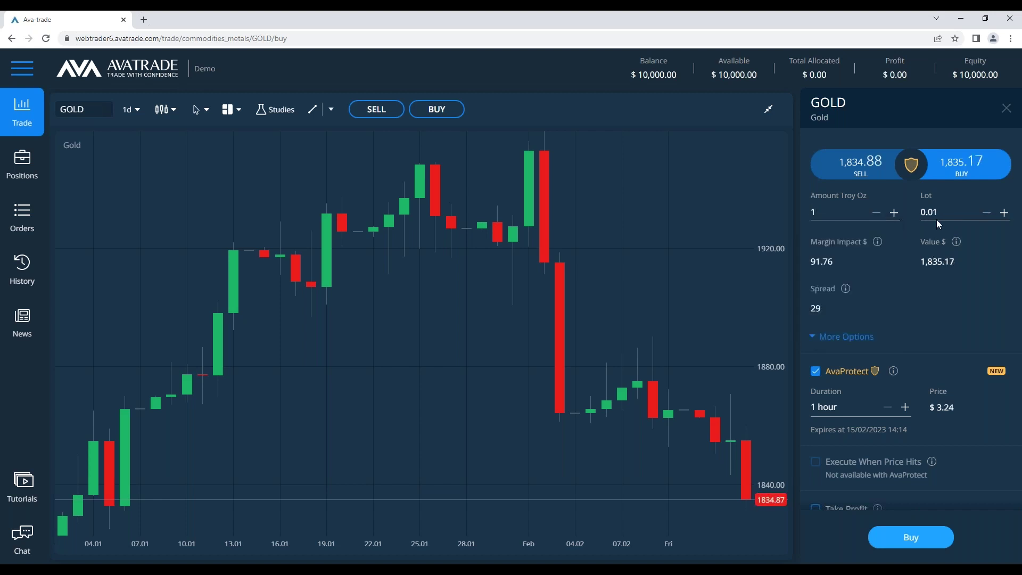
mouse_move(872, 241)
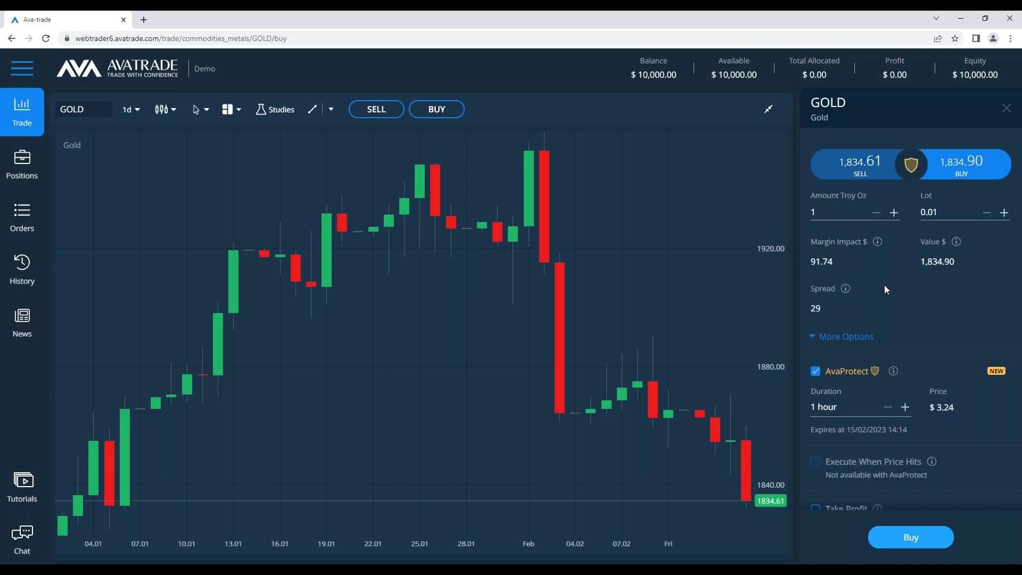
scroll(893, 287, down, 1)
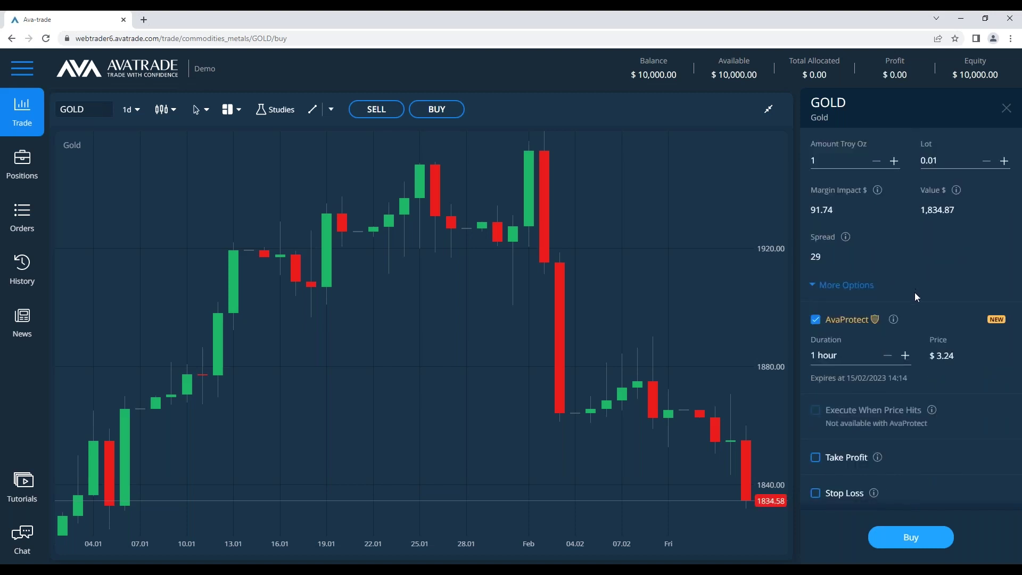
mouse_move(888, 314)
scroll(920, 238, up, 1)
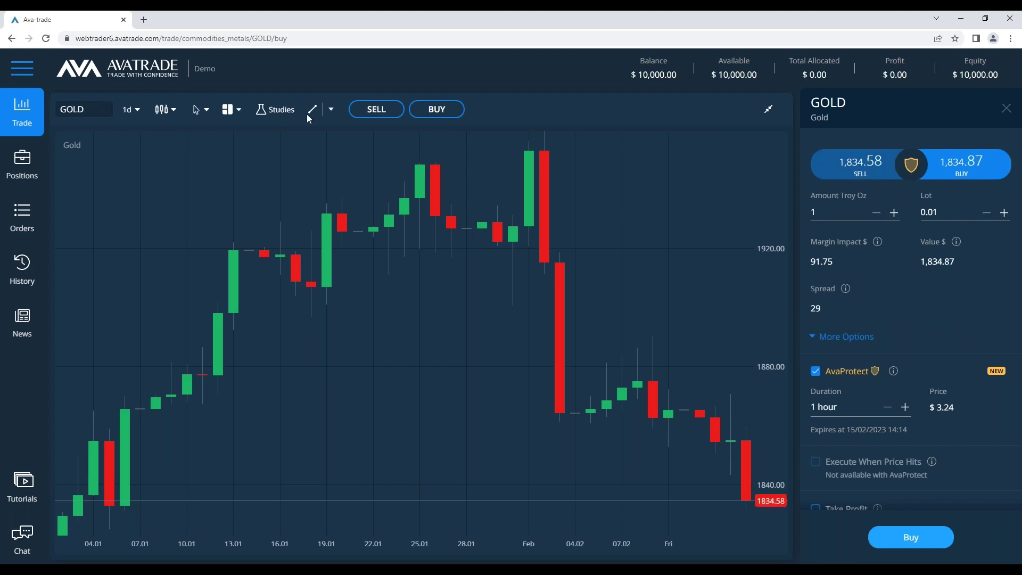
Select the horizontal Price Line drawing tool, discarding a trial line at 1865.64
click(331, 109)
click(342, 131)
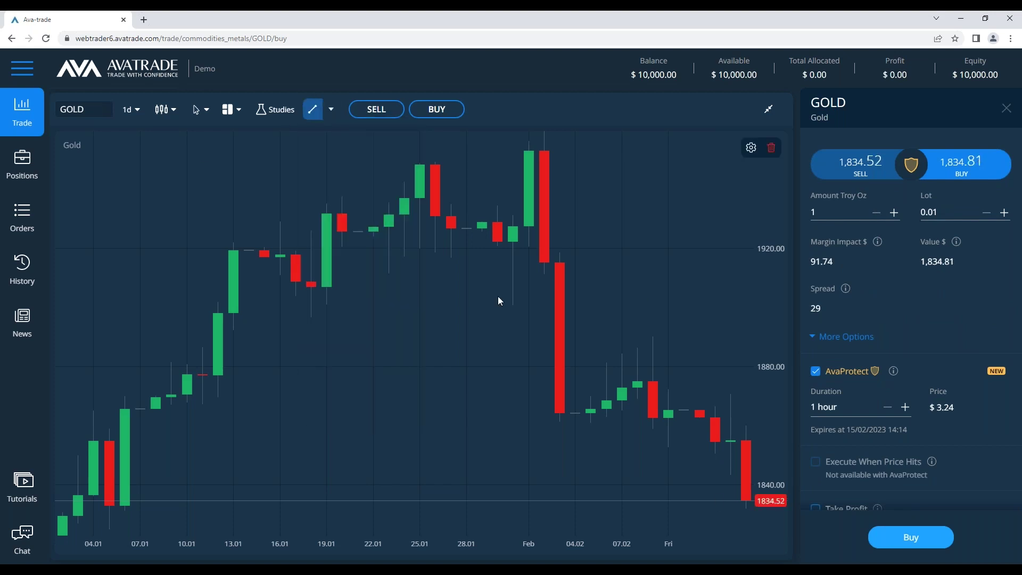
click(328, 111)
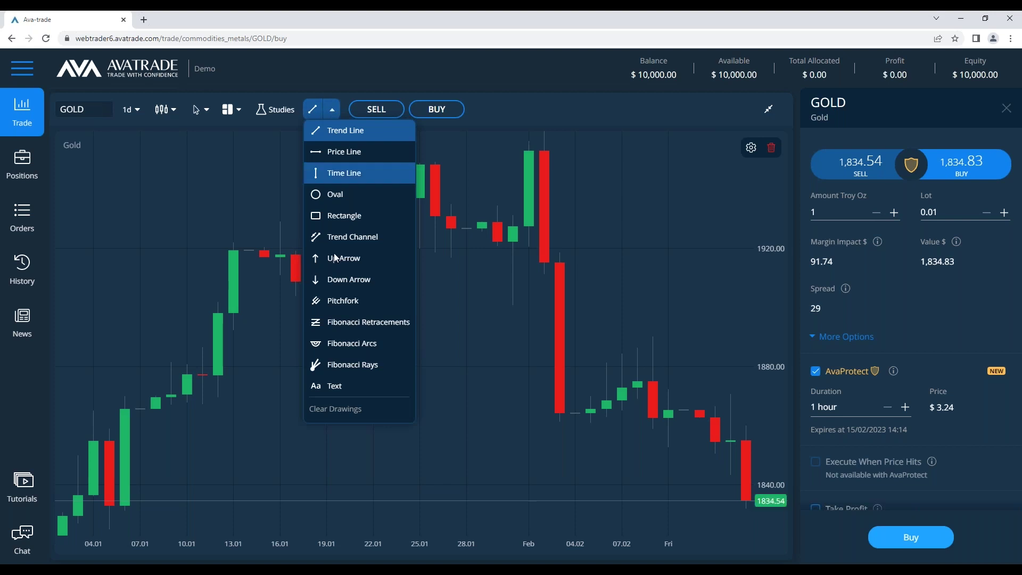
click(331, 115)
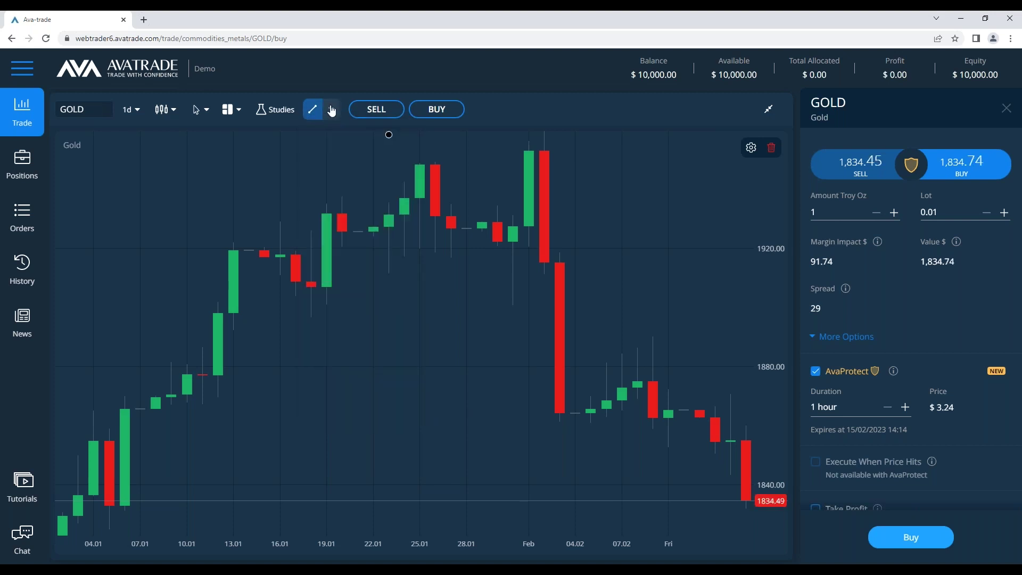
click(332, 110)
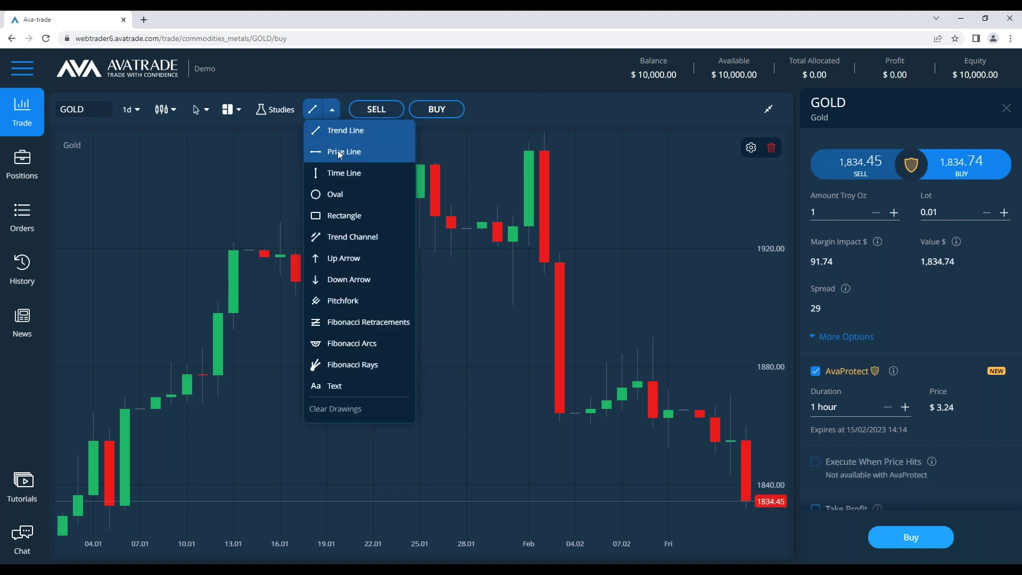
click(339, 153)
click(635, 408)
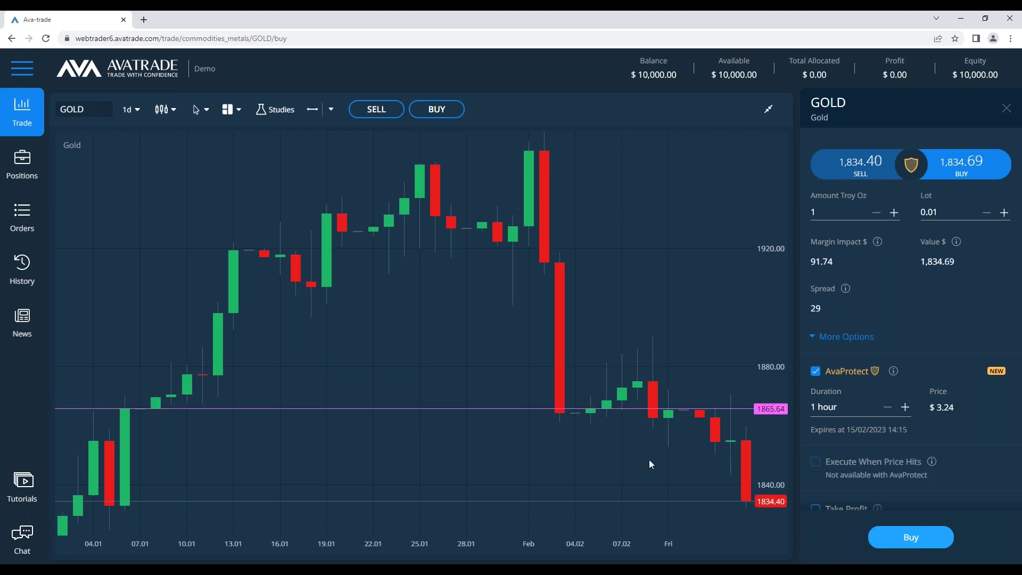
click(771, 148)
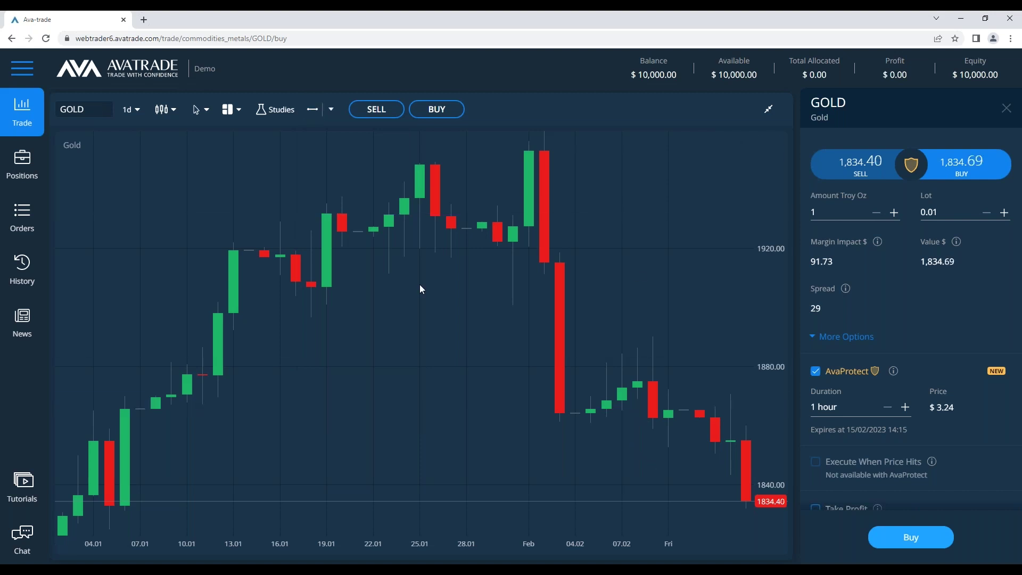
click(330, 111)
click(315, 113)
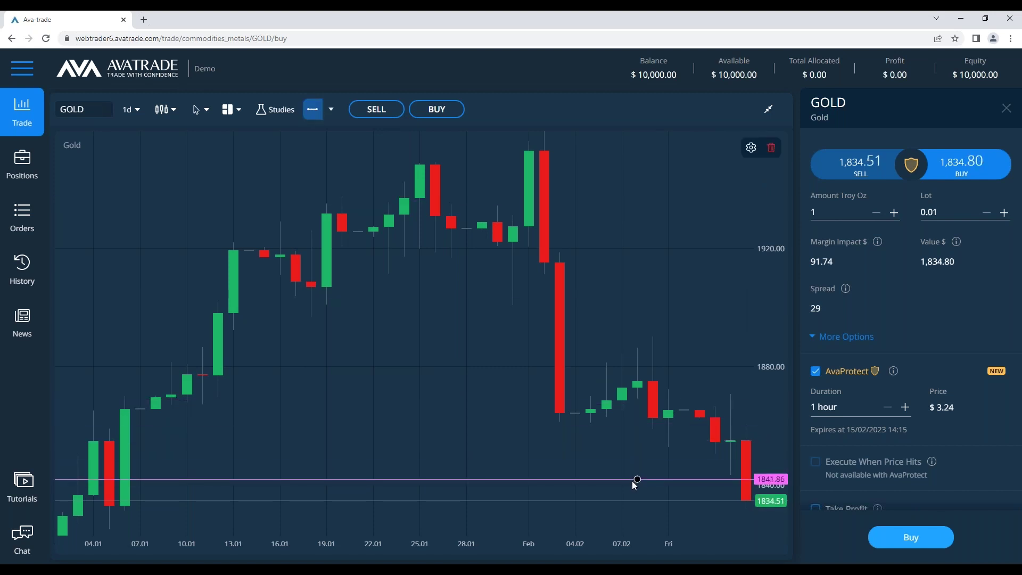
Place a price line, drag it up to 1854.11, and recolour it bright green
click(623, 473)
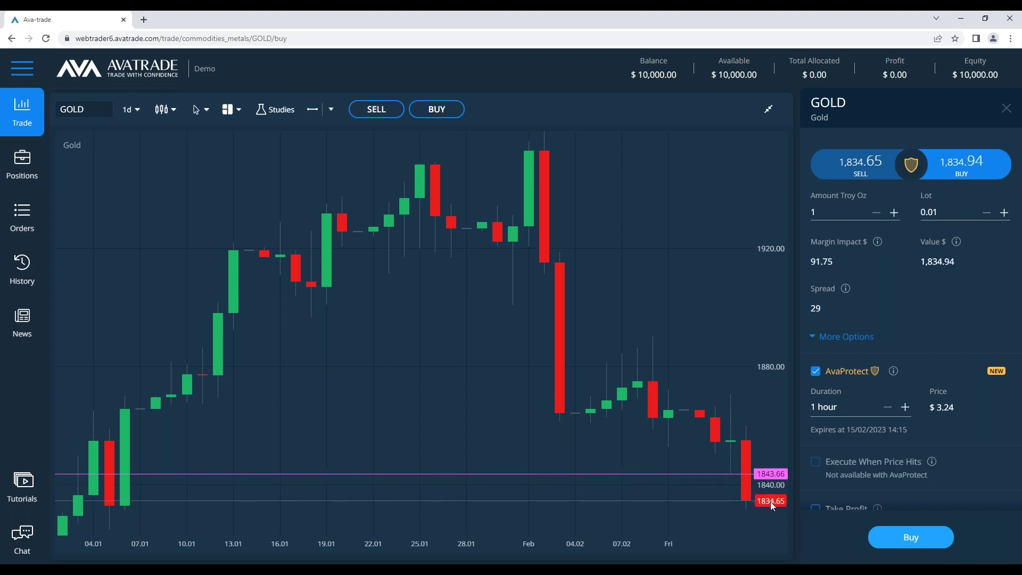
drag(707, 473, 705, 442)
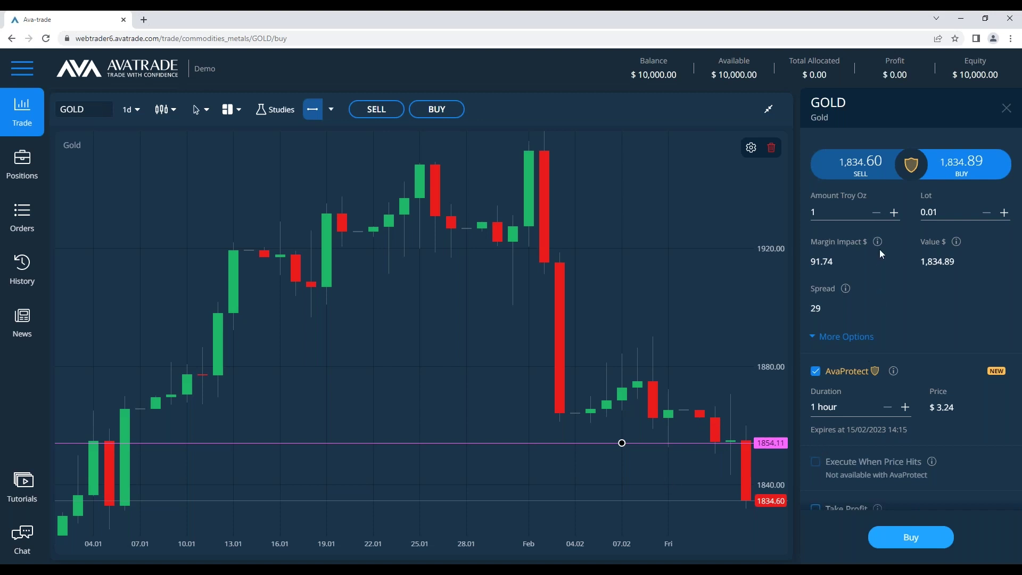
scroll(920, 303, down, 1)
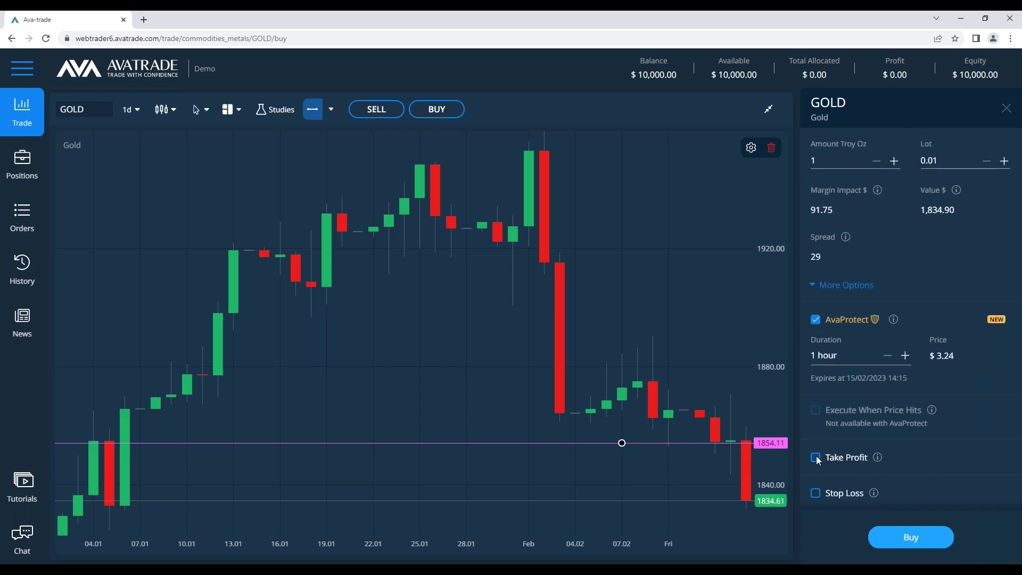
double_click(676, 442)
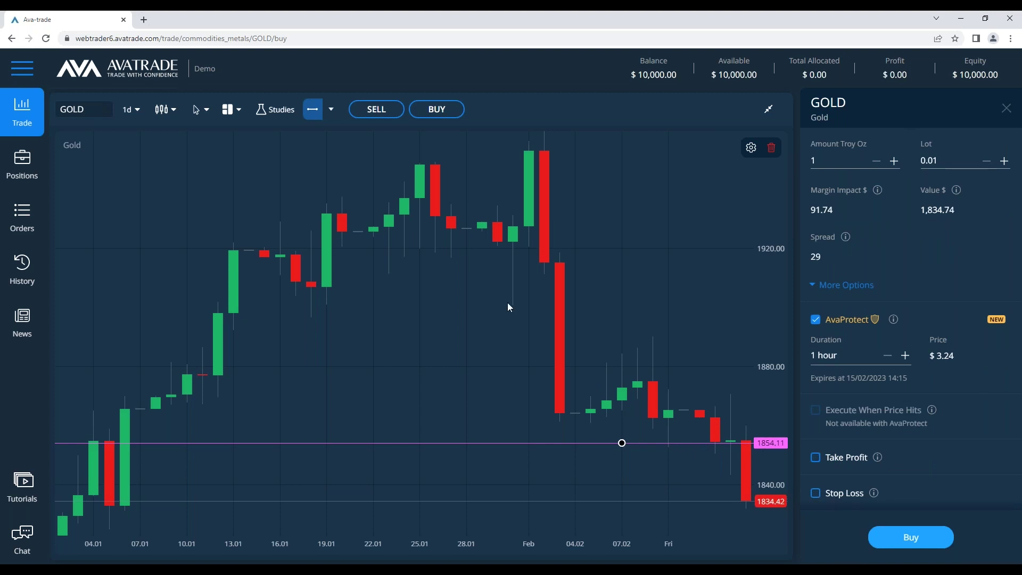
click(412, 291)
click(490, 389)
click(611, 443)
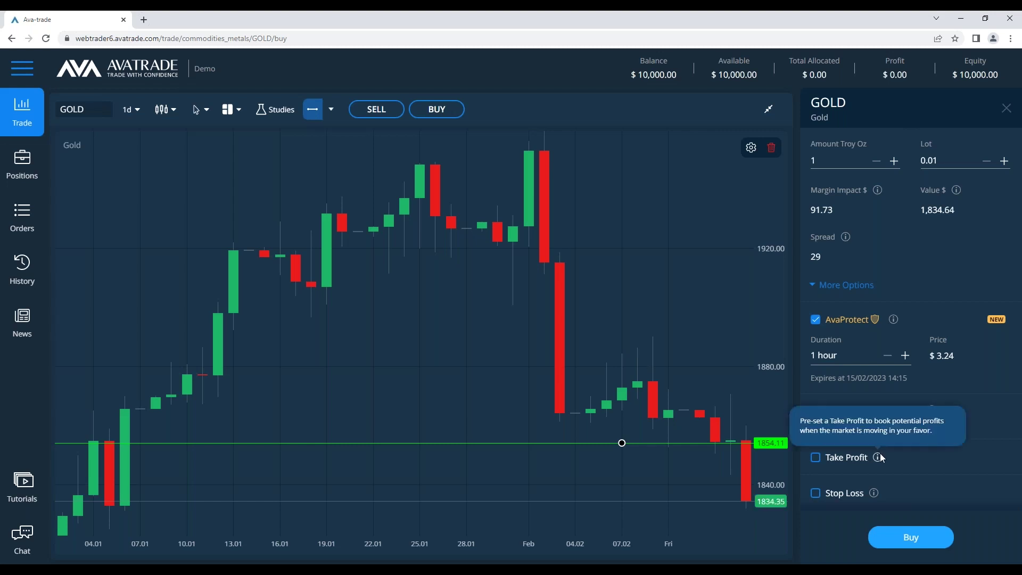
mouse_move(879, 460)
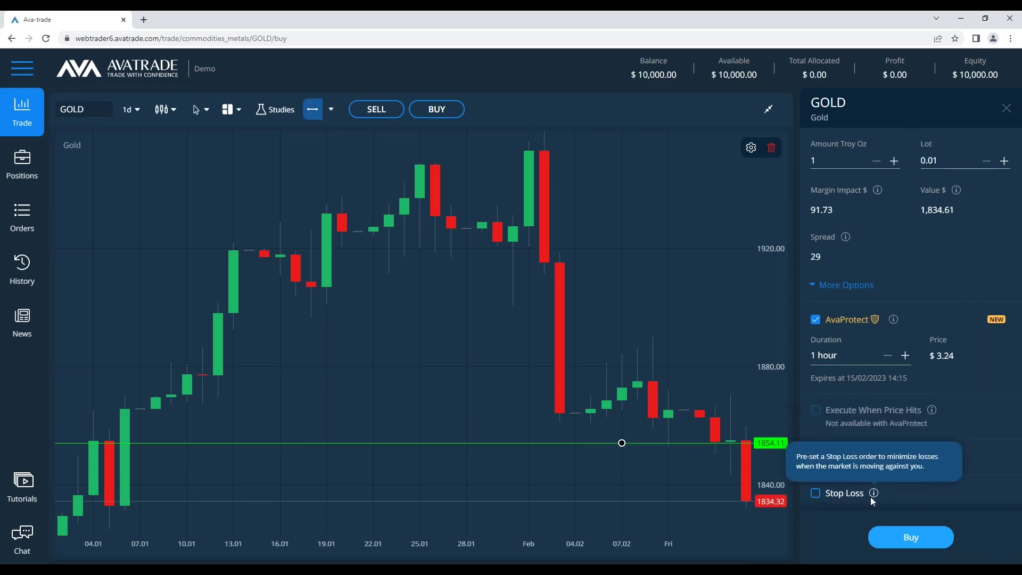
click(347, 561)
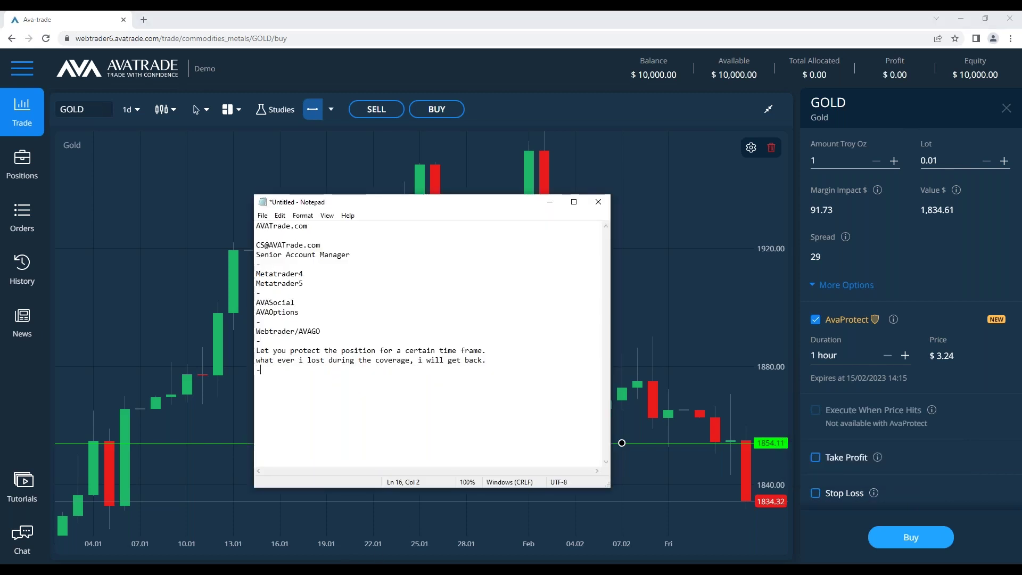
Add a 'Pending order' line to the notes
key(Return)
text(Pending)
key(BackSpace)
text(po)
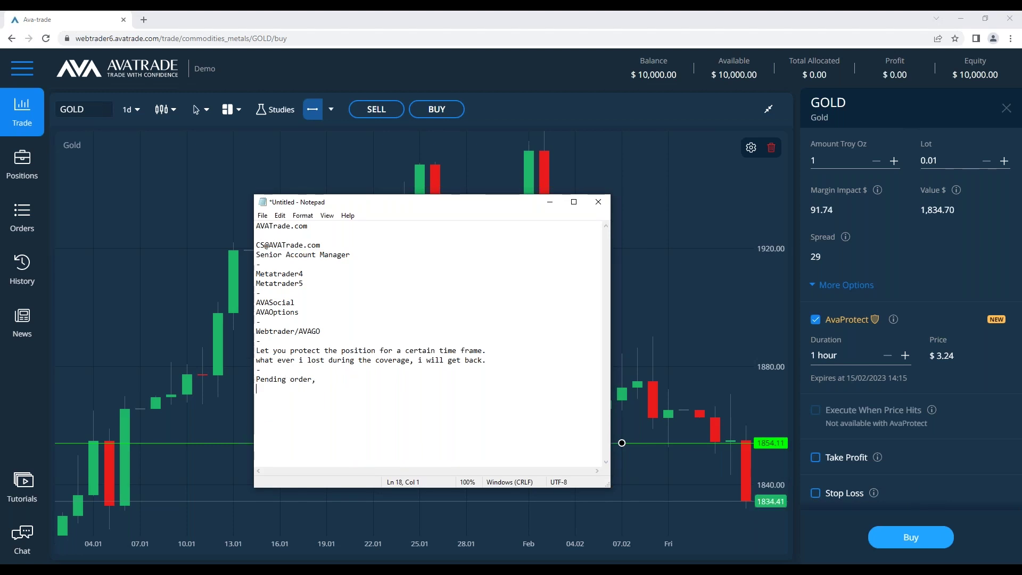
key(BackSpace)
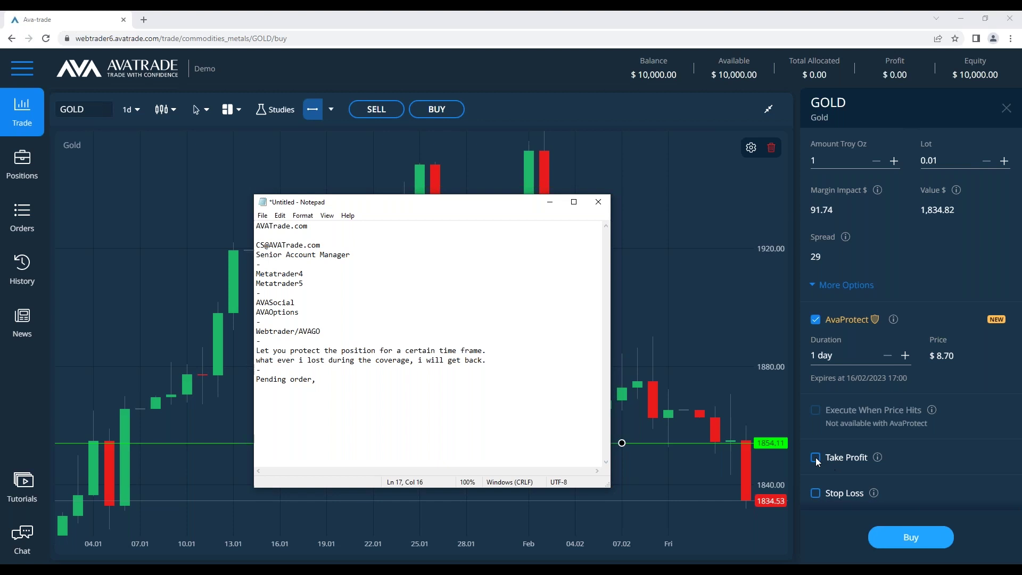
mouse_move(876, 457)
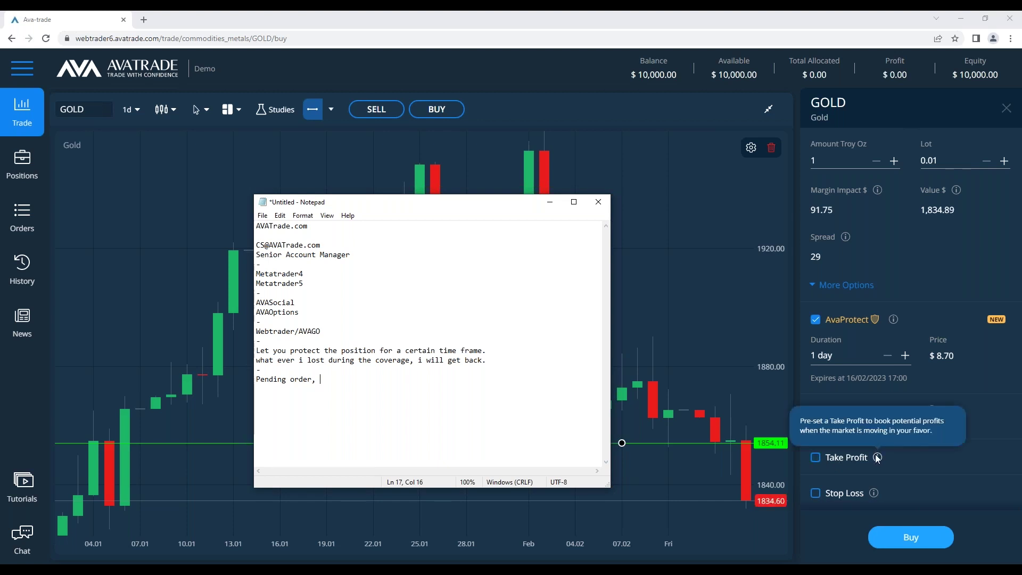
mouse_move(875, 495)
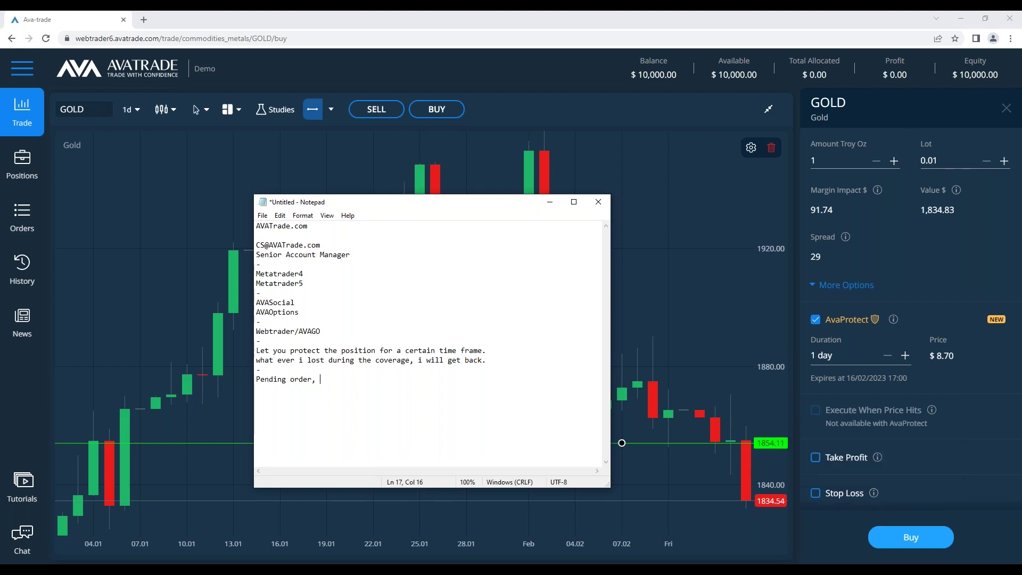
Add 'Take profit:' and 'Stop Loss' lines below it
key(Return)
key(Return)
text(Take profit)
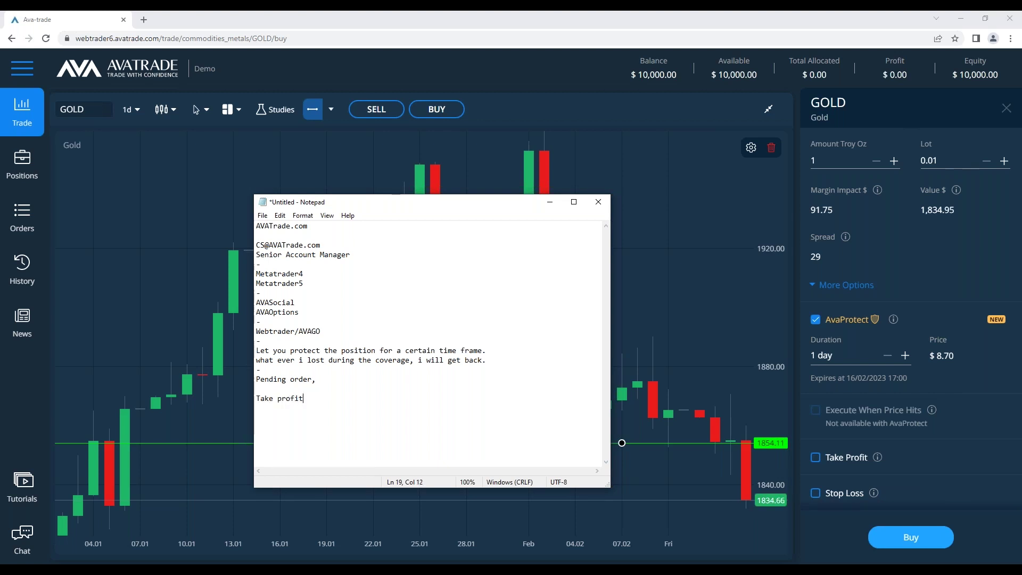
key(Return)
text(Stop Loss)
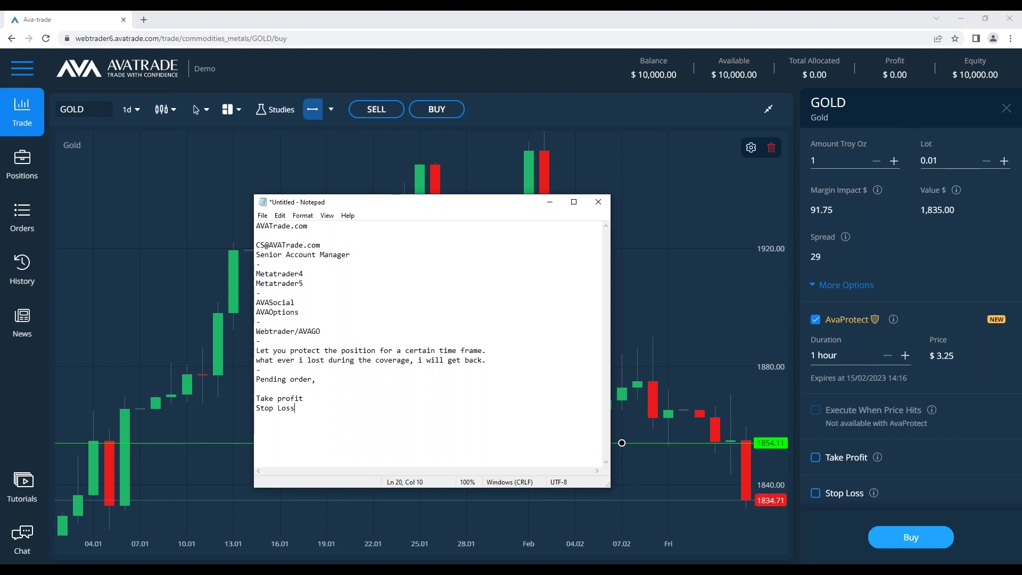
key(Return)
click(319, 397)
text(:)
Delete the comma after 'Pending order' and increase the Gold AvaProtect duration one step
scroll(883, 359, up, 1)
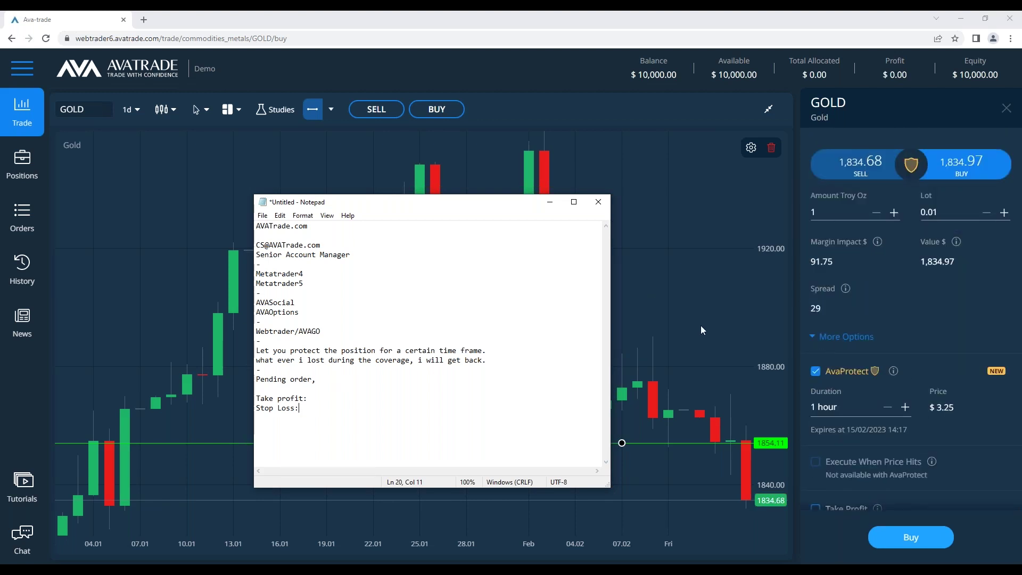
click(346, 378)
key(BackSpace)
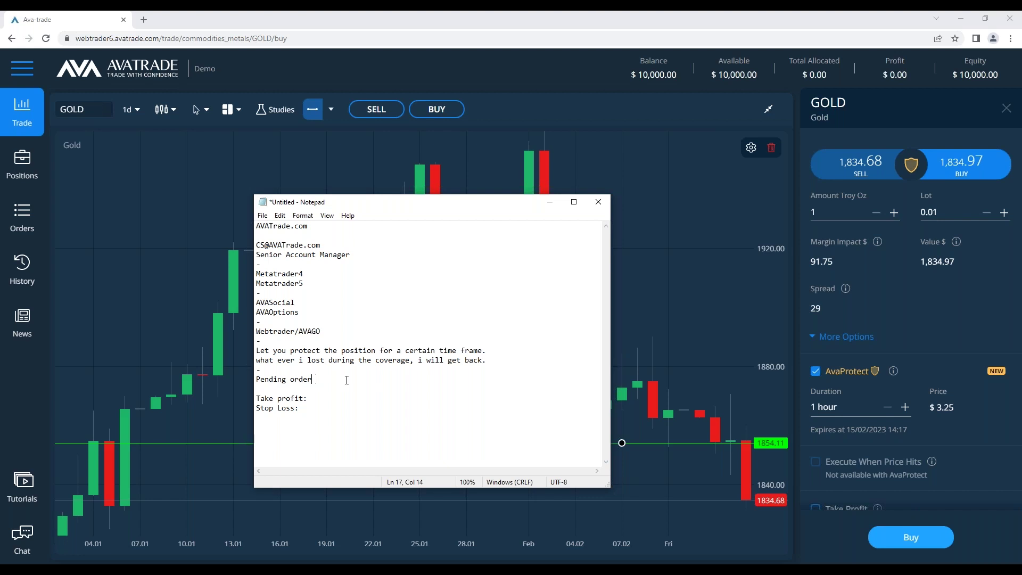
double_click(345, 369)
drag(346, 368, 244, 351)
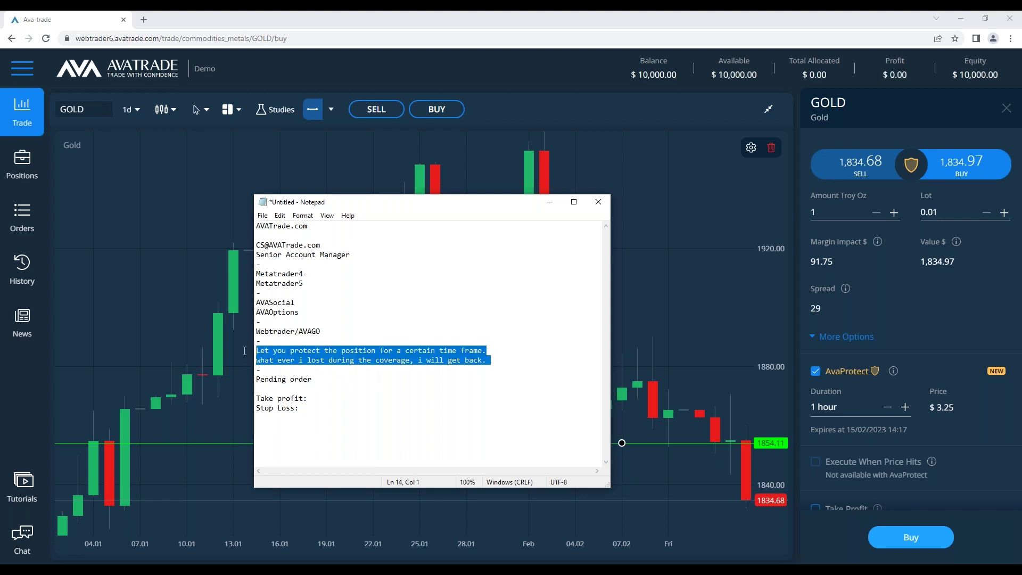
click(541, 378)
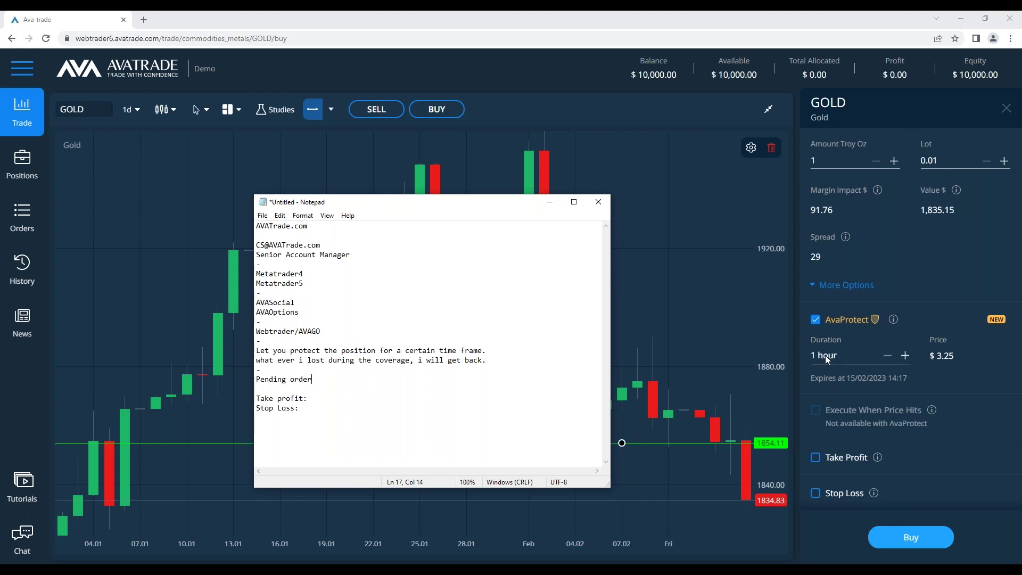
click(905, 356)
Extend AvaProtect to 2 days ($9.97), enable Stop Loss, and set Take Profit to 1854
click(905, 355)
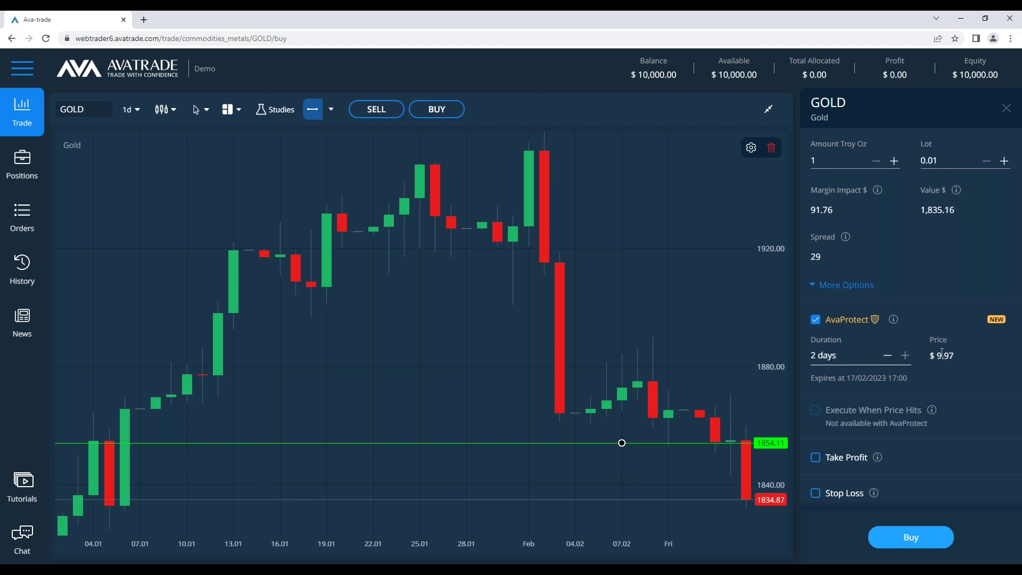
key(alt+Tab)
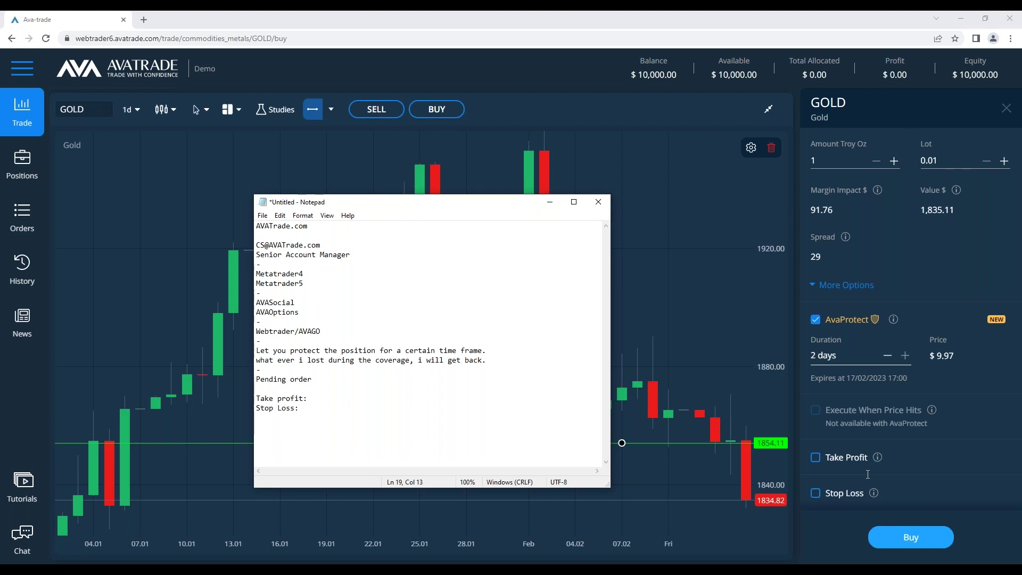
click(815, 457)
scroll(885, 437, down, 2)
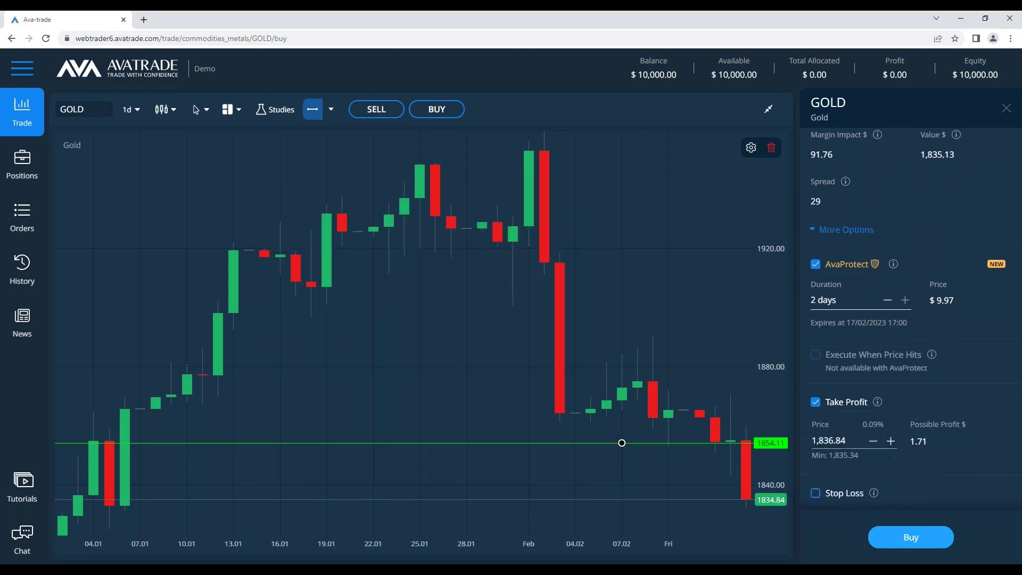
click(814, 492)
scroll(890, 450, down, 1)
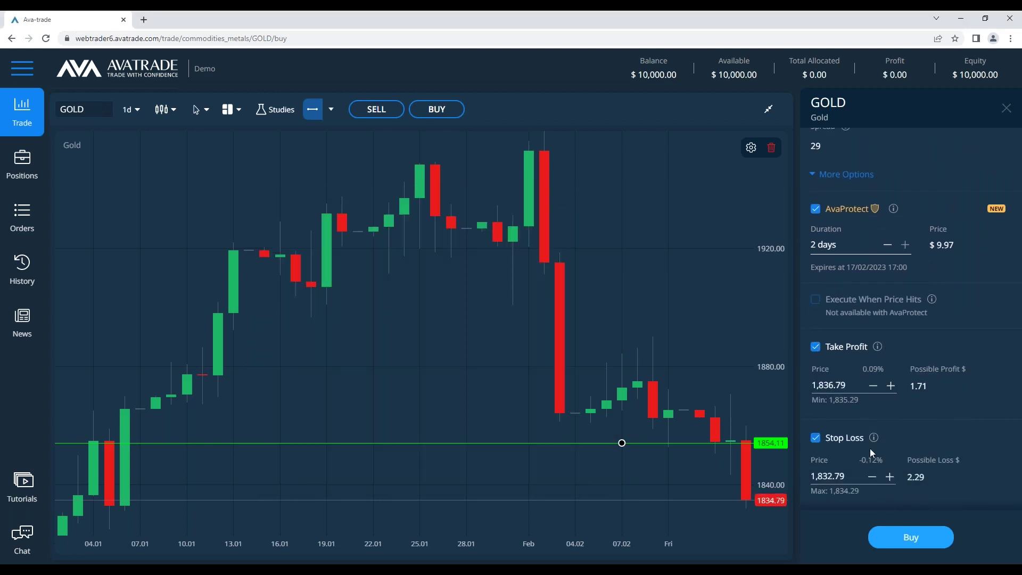
mouse_move(874, 438)
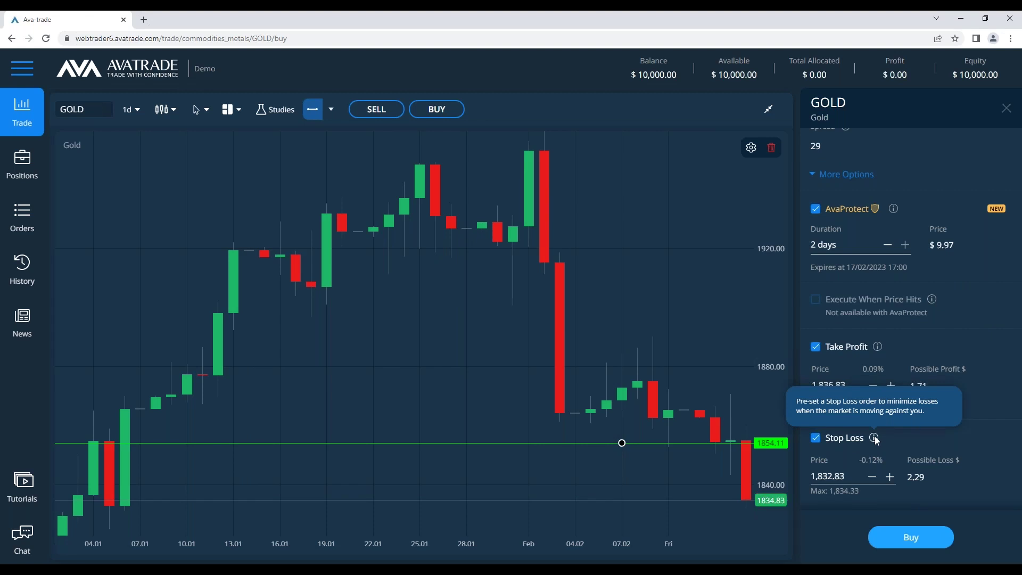
click(836, 385)
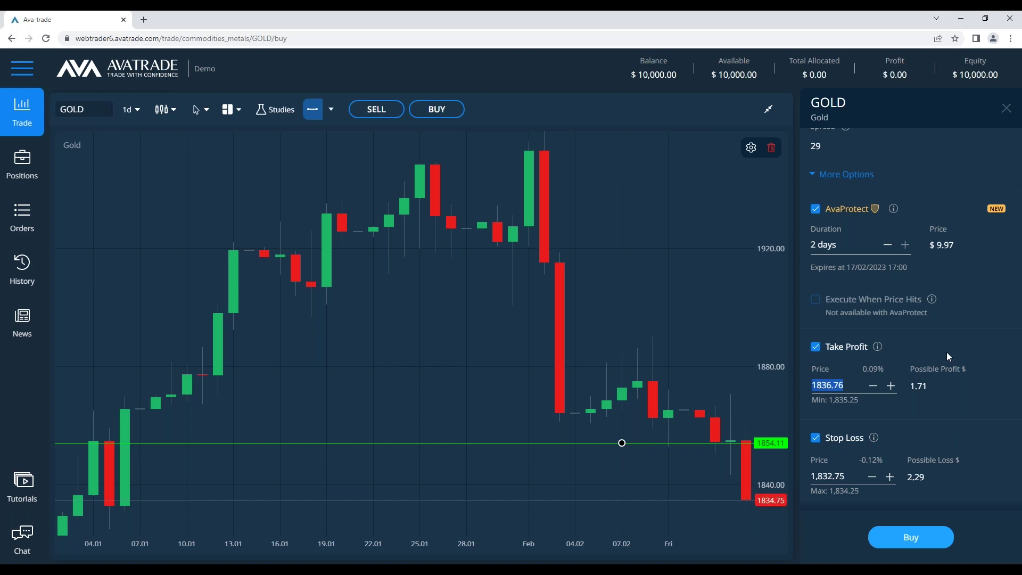
text(1854)
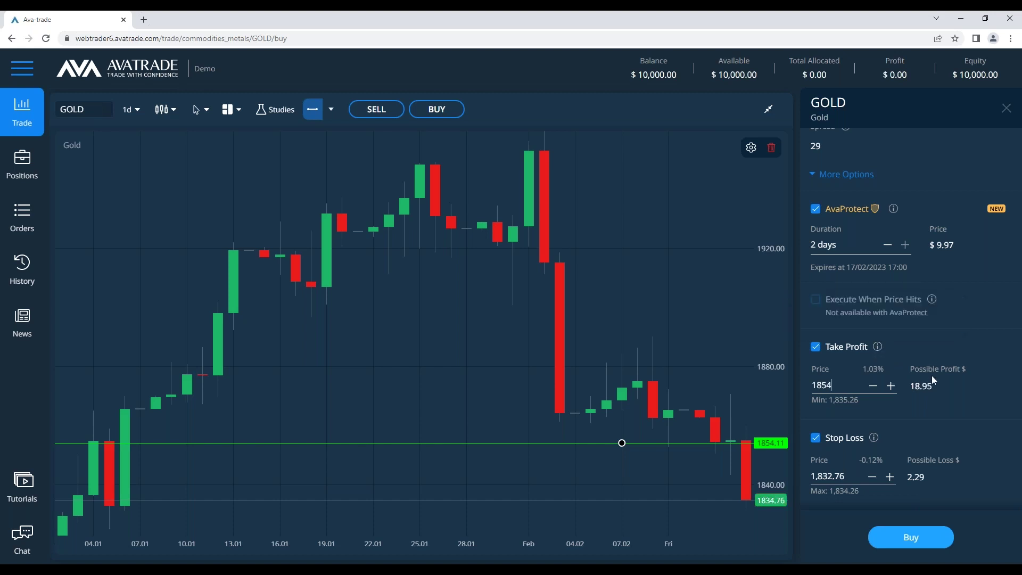
scroll(932, 372, up, 3)
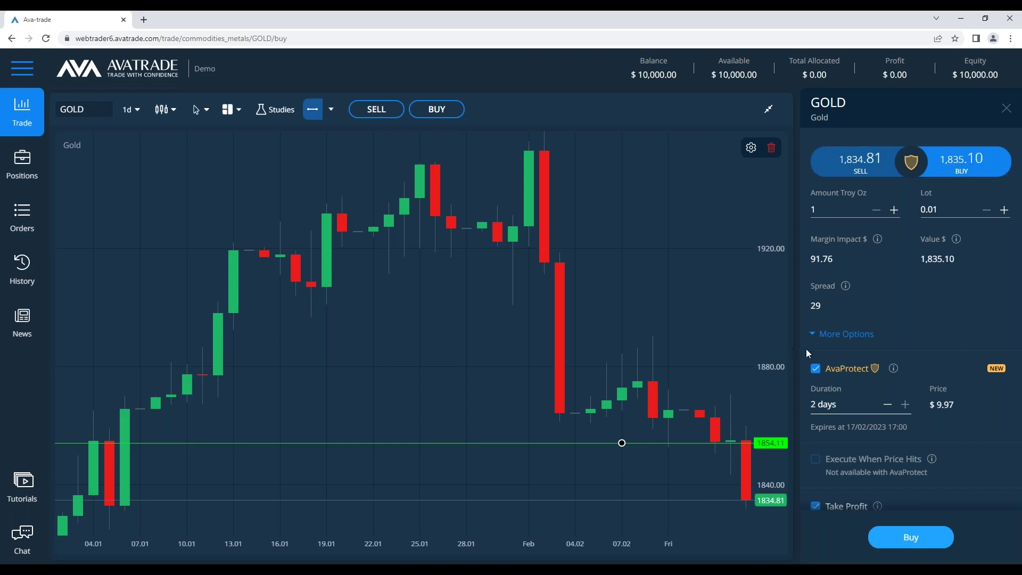
scroll(905, 436, down, 1)
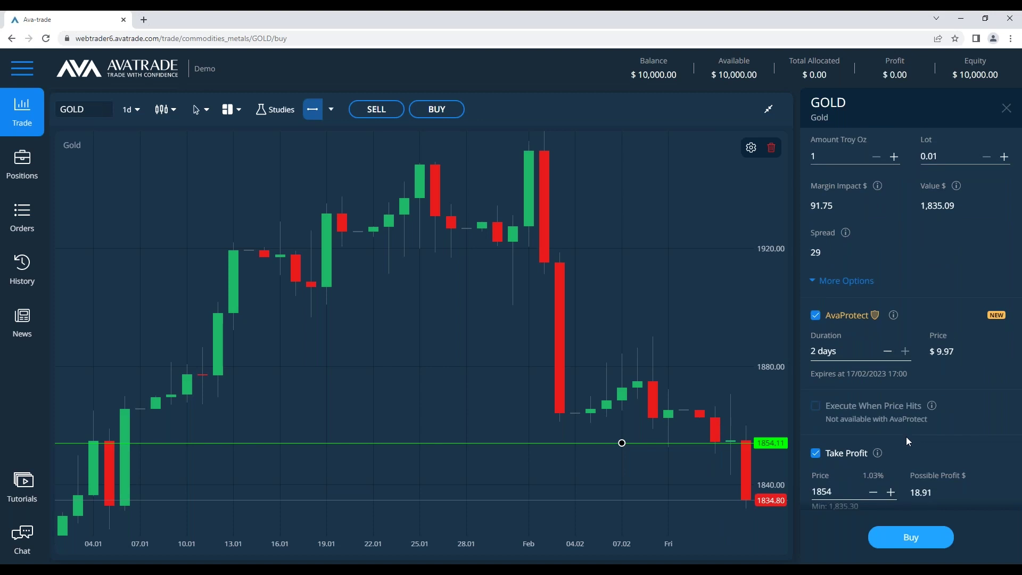
scroll(907, 420, down, 1)
scroll(874, 299, up, 2)
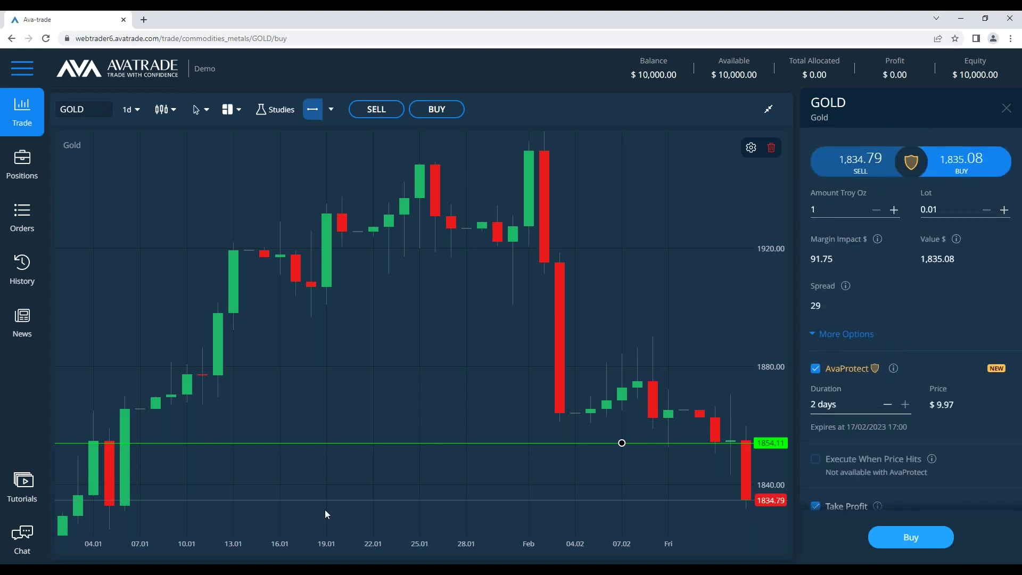
Type the example 'When buy/sell 1 unit and it moves 1$ = 1$' and duplicate it into three lines
key(alt+Tab)
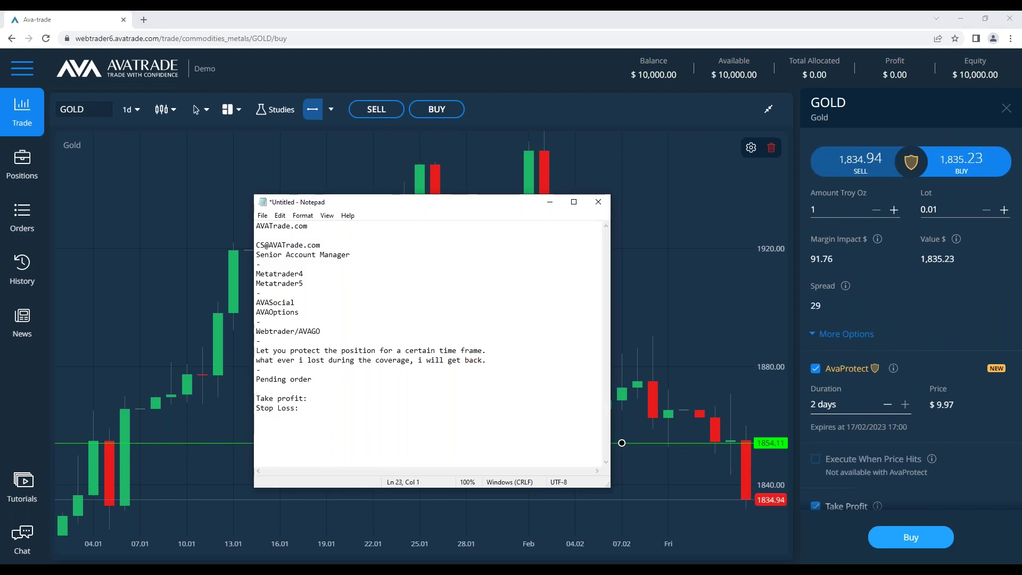
text(When )
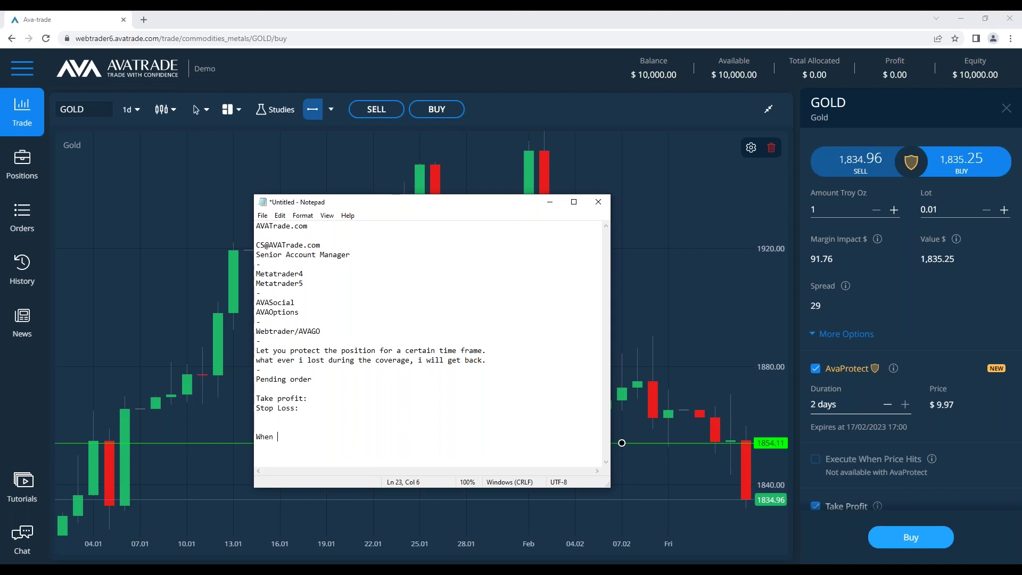
text(buy/sell 1 unit )
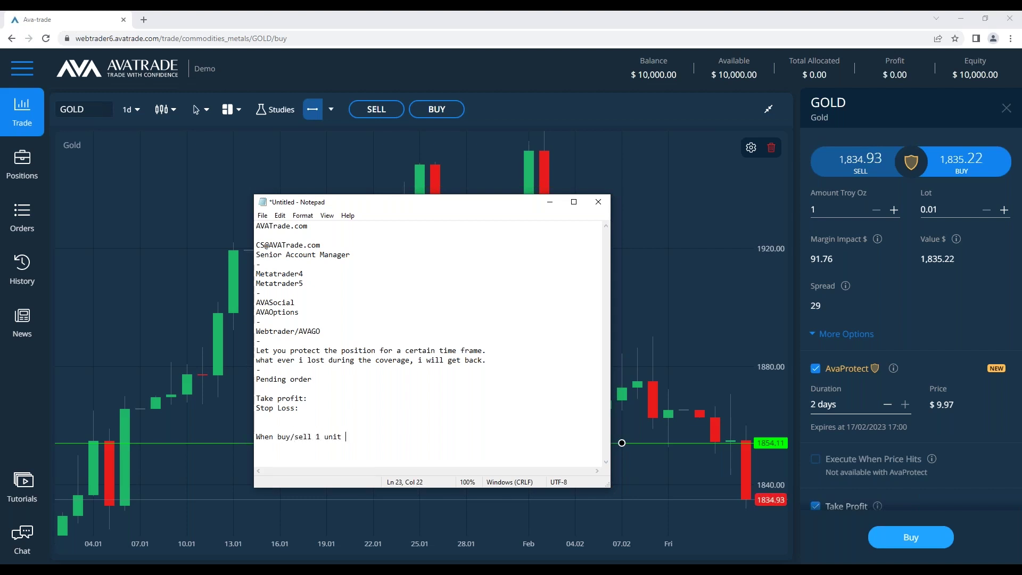
text(and it moves 1%$)
key(BackSpace)
key(BackSpace)
text($ = 1)
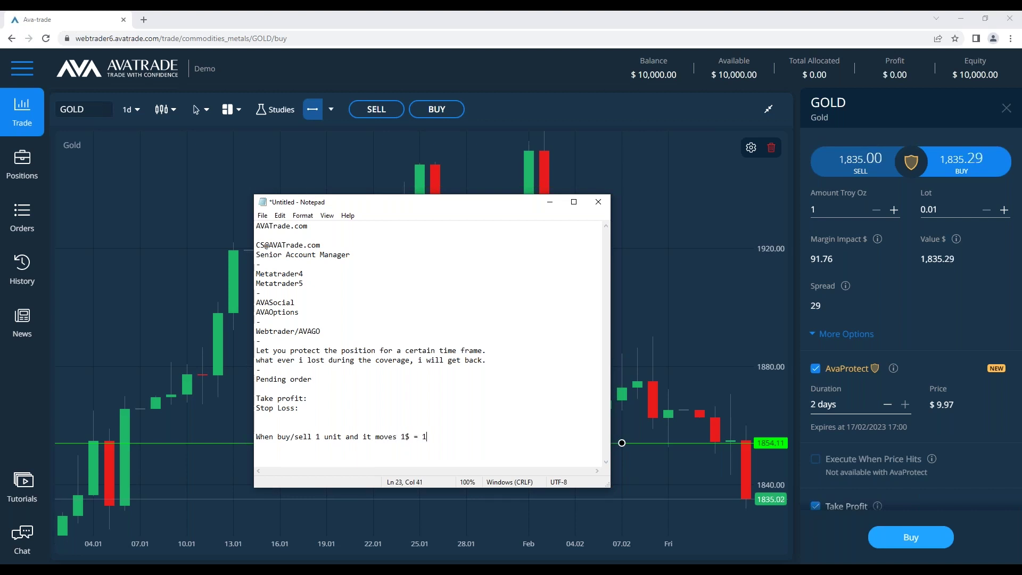
text($)
key(shift+Home)
key(ctrl+c)
key(End)
key(ctrl+v)
key(ctrl+z)
key(End)
key(Return)
key(ctrl+v)
key(Return)
key(ctrl+v)
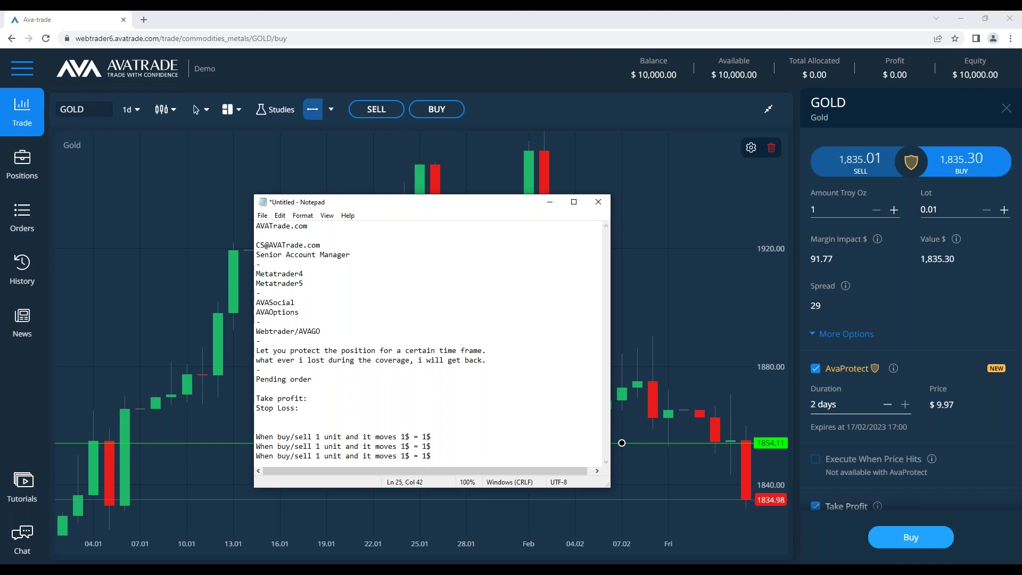
Add zeros to scale up the second and third examples' amounts, with a dash line above them
key(Up)
key(Up)
key(Left)
key(Left)
key(Left)
key(Left)
key(Left)
key(Left)
text(0)
key(BackSpace)
click(320, 446)
text(0)
click(406, 456)
text(0)
click(431, 447)
text(0)
click(431, 456)
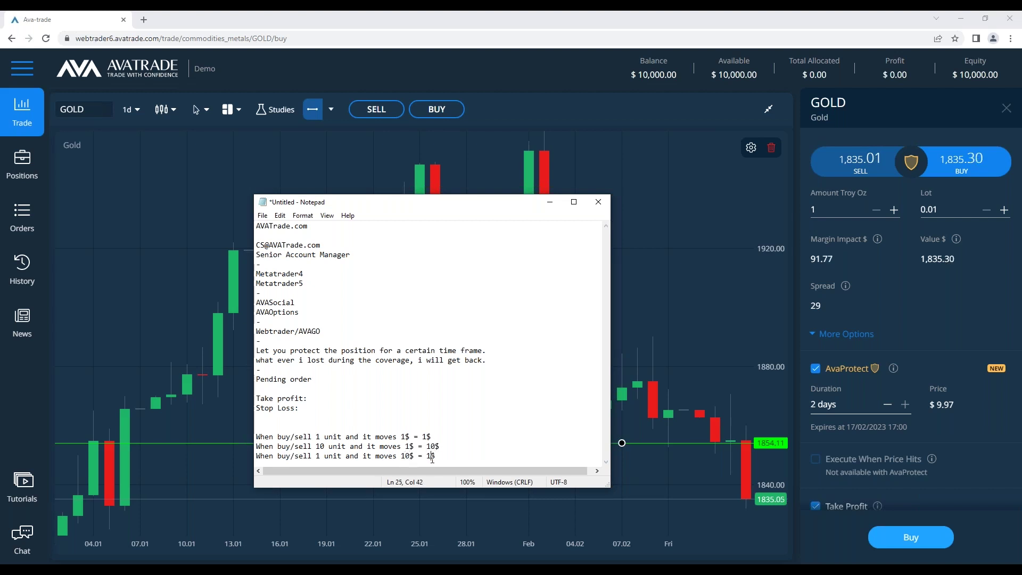
text(0)
click(453, 430)
text(-)
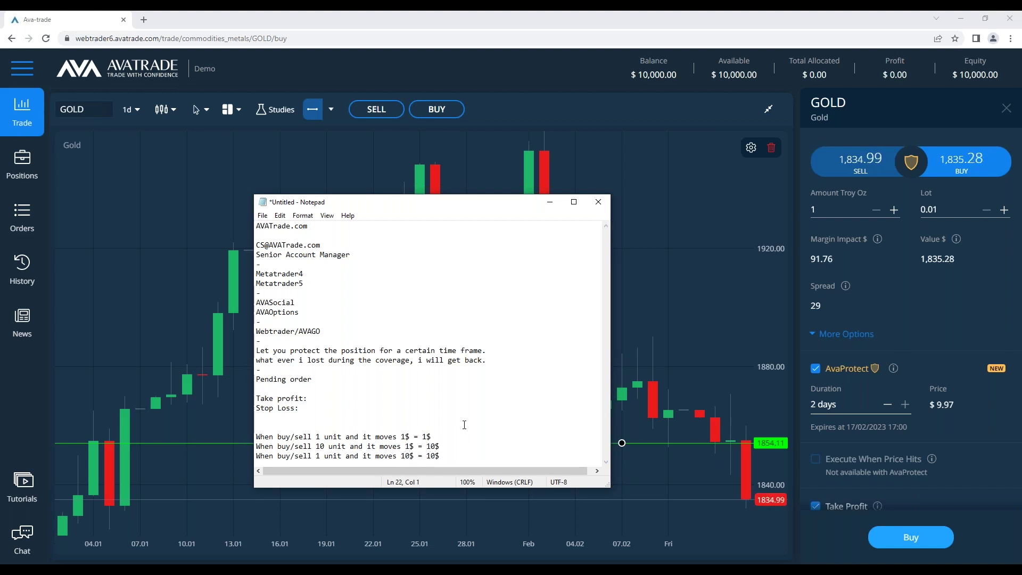
Replace the three contact lines at the top with the examples and delete the leftover copies
drag(441, 457, 237, 430)
drag(358, 255, 222, 214)
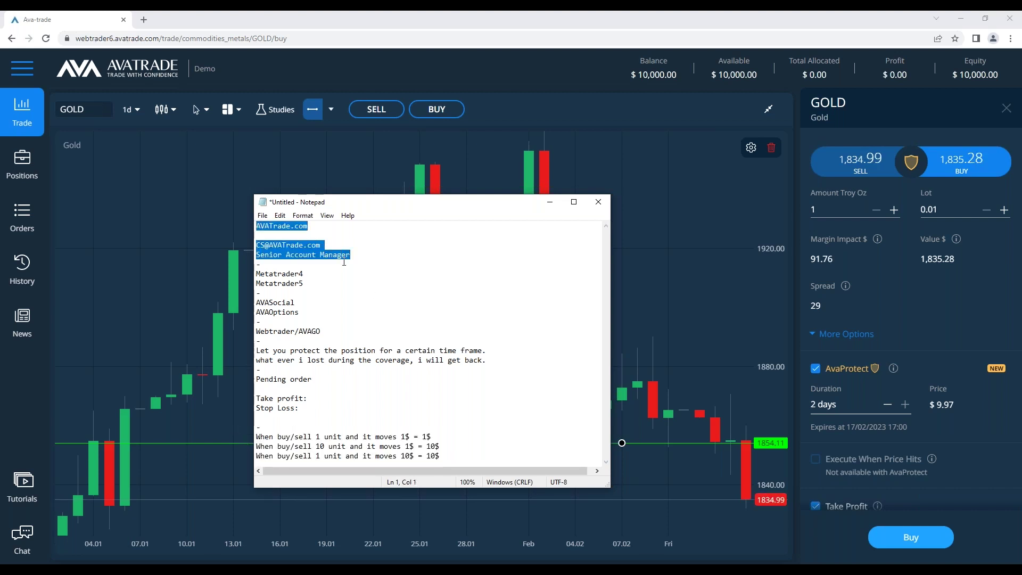
key(ctrl+v)
key(ctrl+s)
click(758, 229)
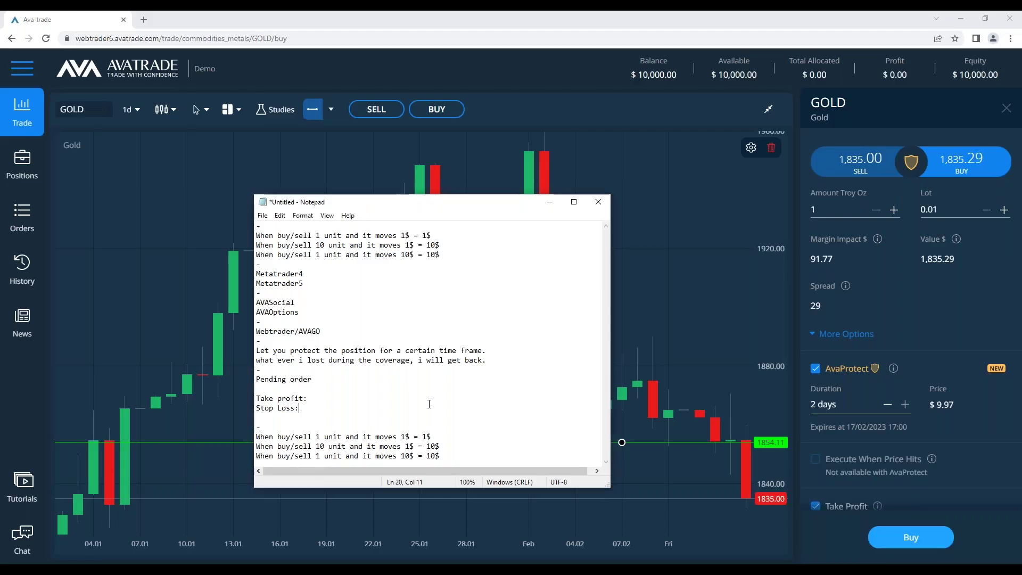
drag(440, 456, 256, 437)
key(BackSpace)
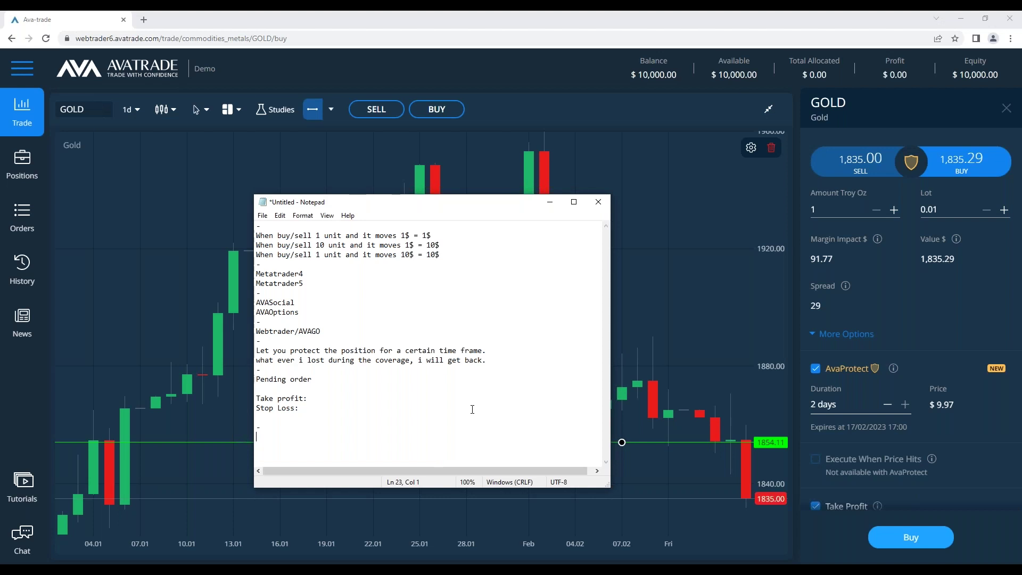
click(304, 416)
key(BackSpace)
scroll(864, 492, down, 3)
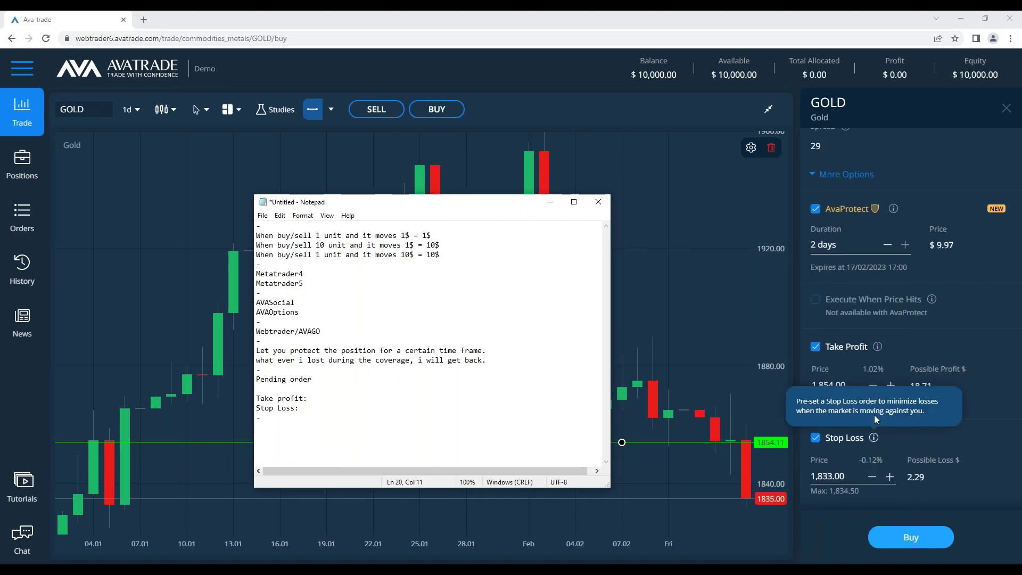
Note Take profit 1854 and Stop Loss 1814, and set the Gold Stop Loss to 1814
click(348, 418)
drag(401, 210, 347, 206)
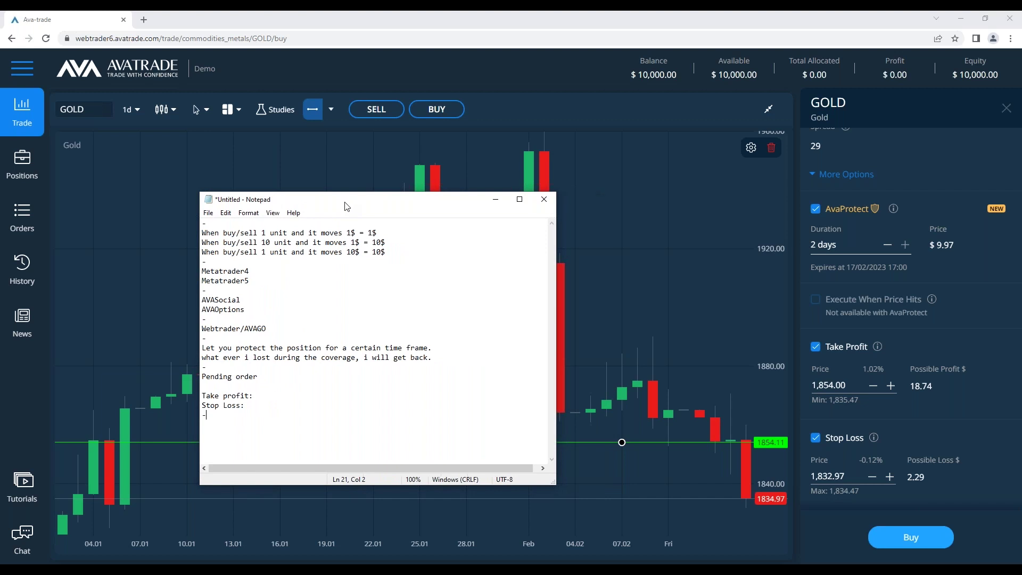
click(321, 397)
text(185)
text(1814)
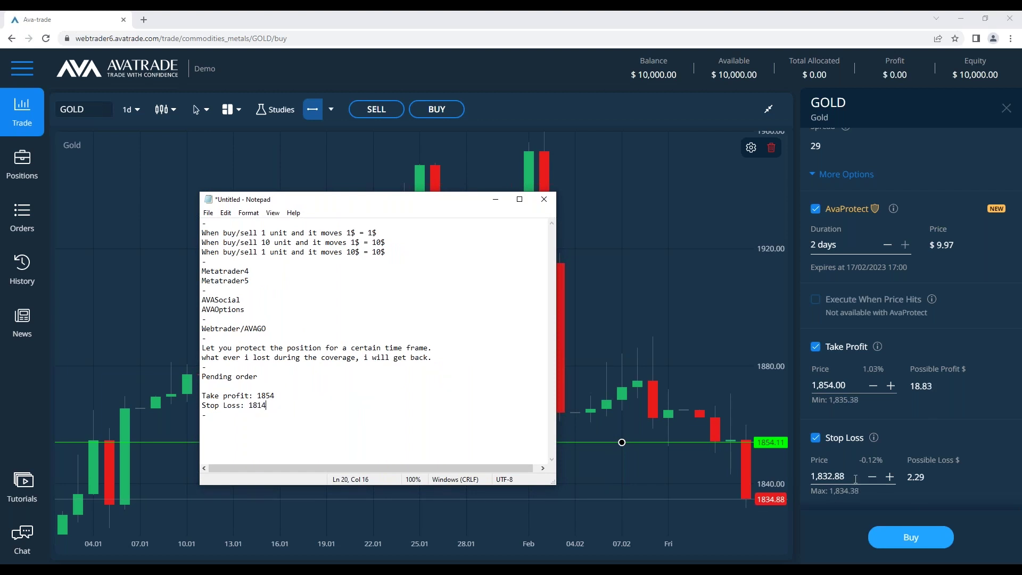
key(alt+Tab)
key(ctrl+a)
text(181)
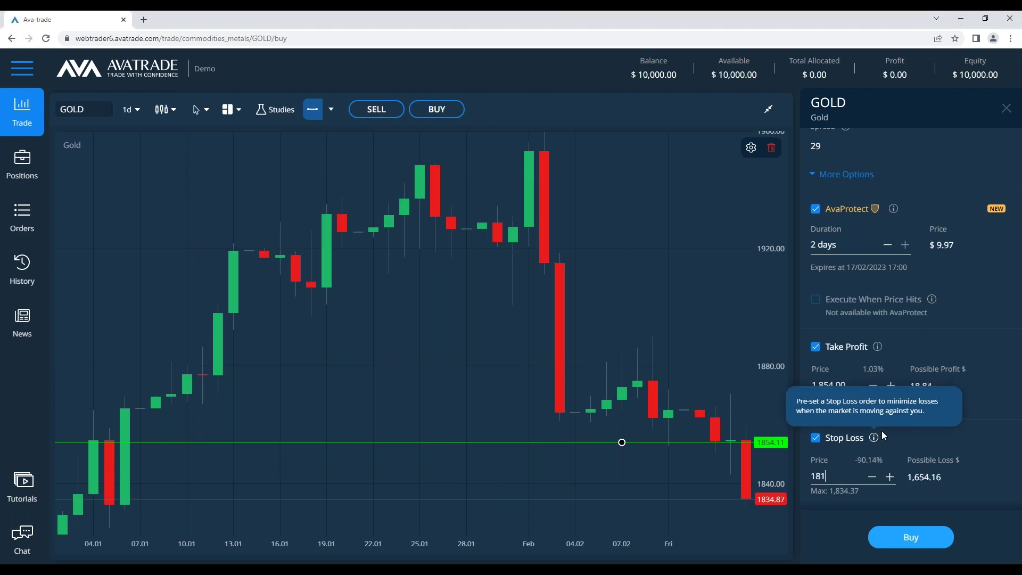
text(4)
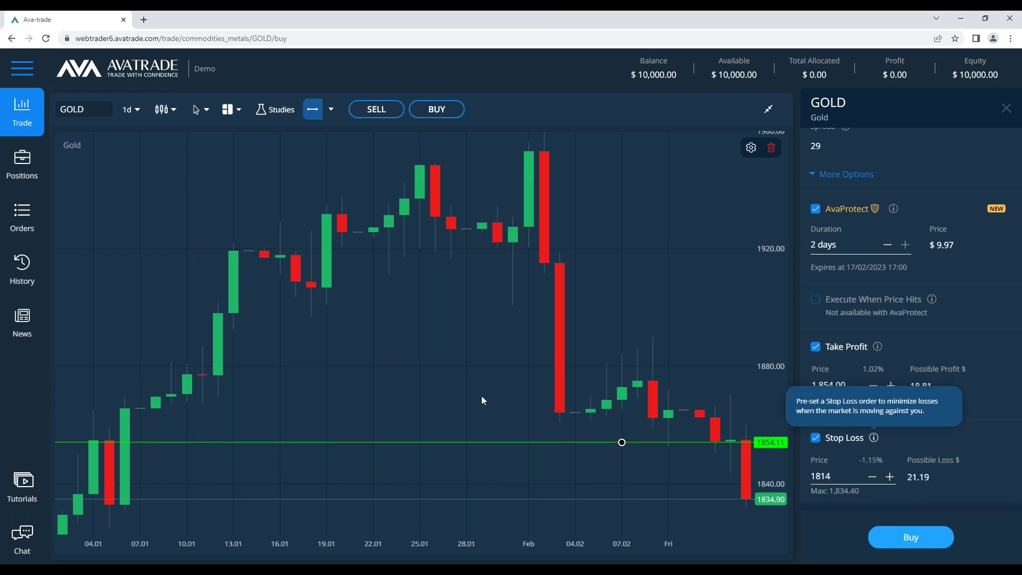
Draw a price line at 1814.47 on the weekly Gold chart and recolour it red
click(313, 109)
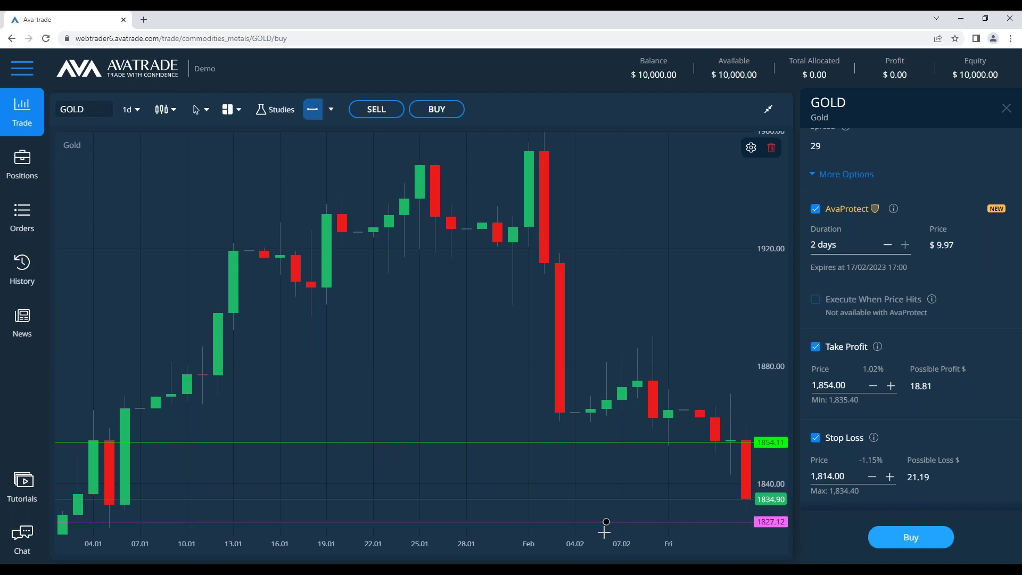
click(590, 523)
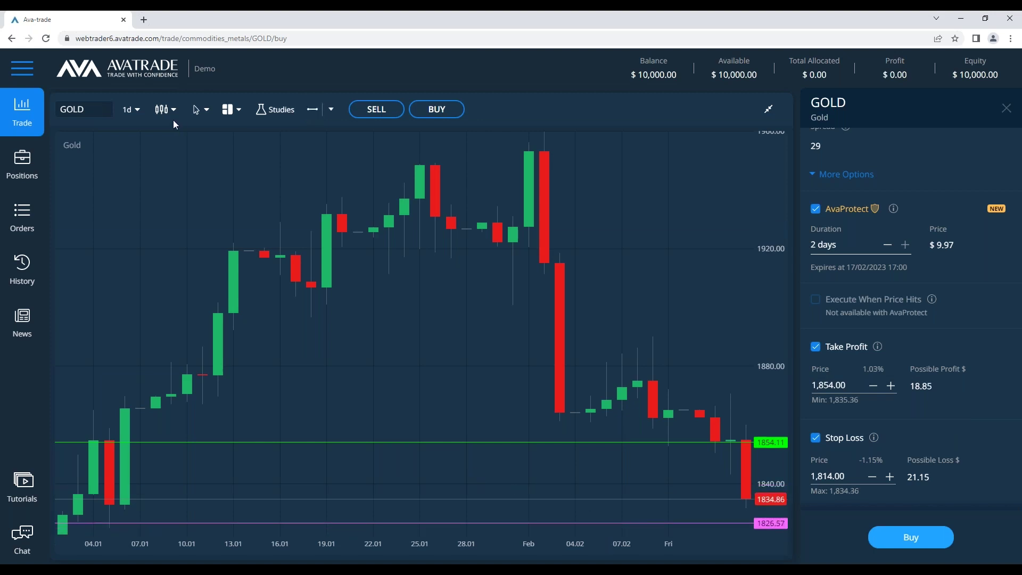
click(130, 109)
click(135, 235)
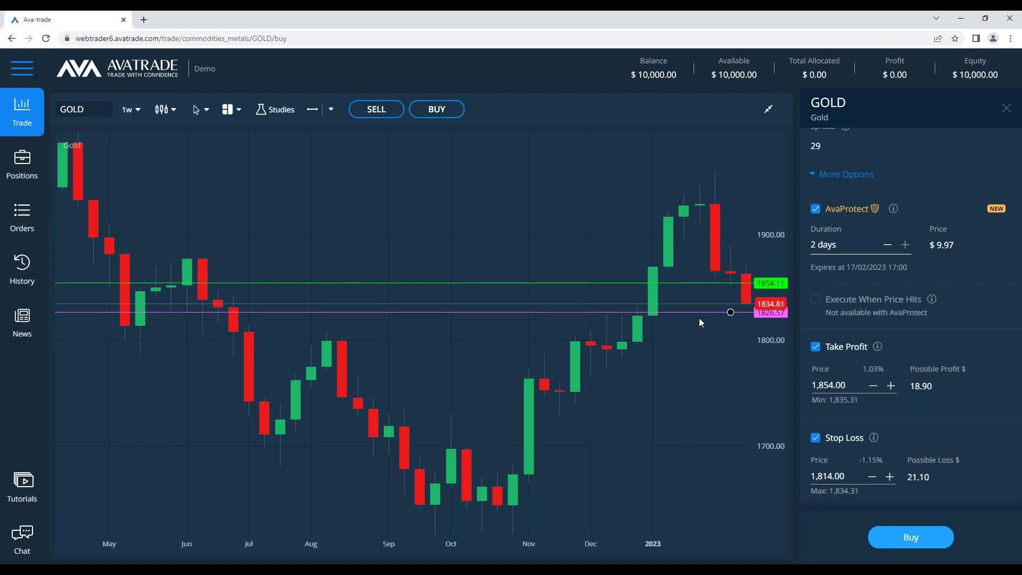
drag(687, 313, 684, 326)
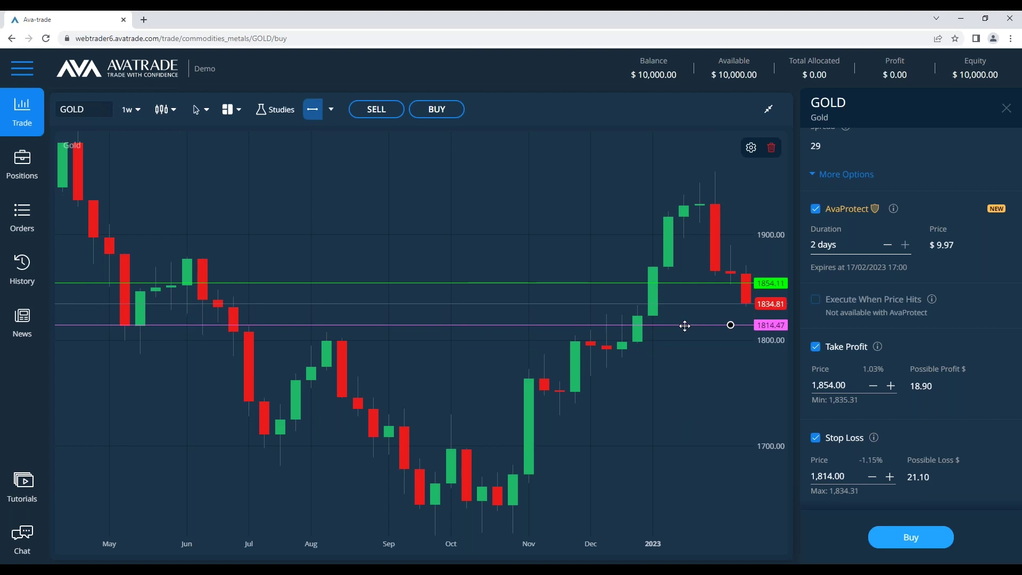
double_click(685, 325)
click(410, 290)
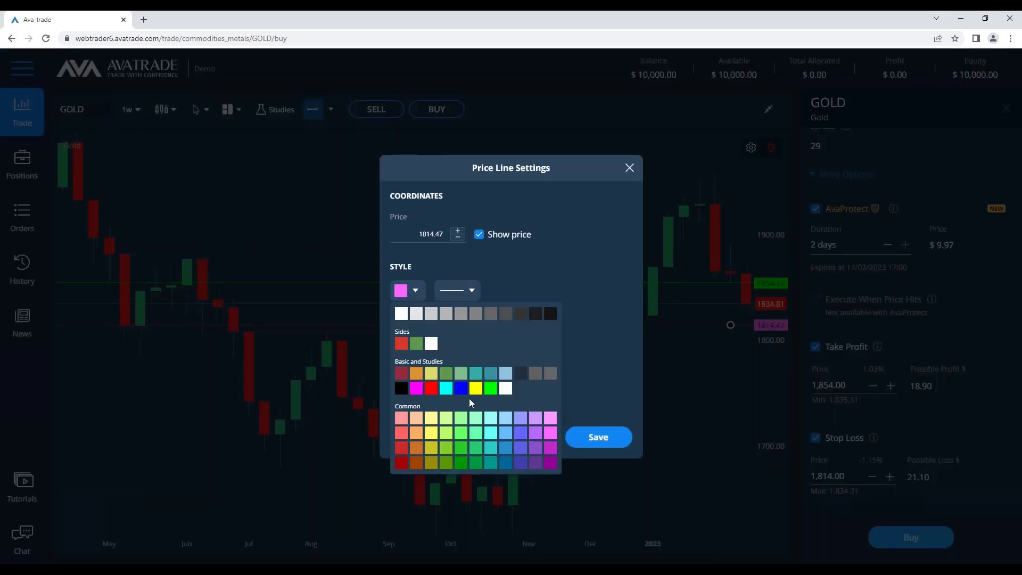
click(431, 388)
click(604, 439)
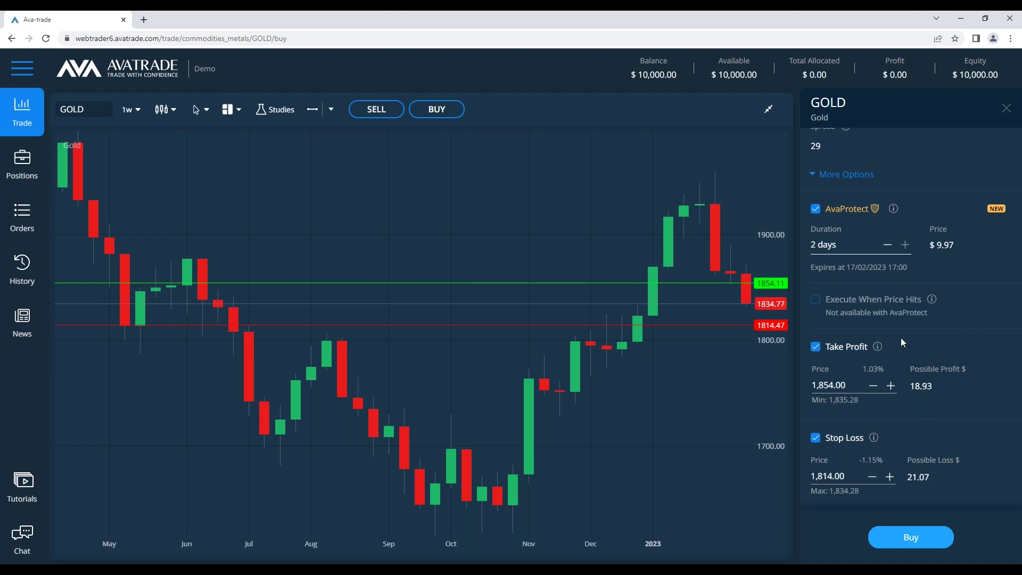
key(alt+Tab)
Move the Notepad notes window up and left and enlarge it
click(315, 402)
click(314, 396)
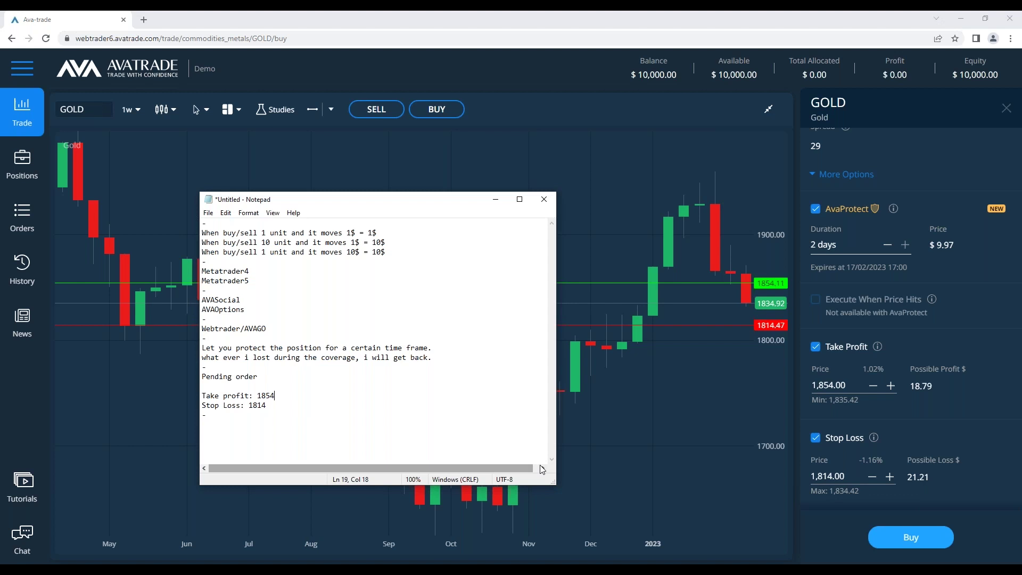
drag(394, 203, 382, 145)
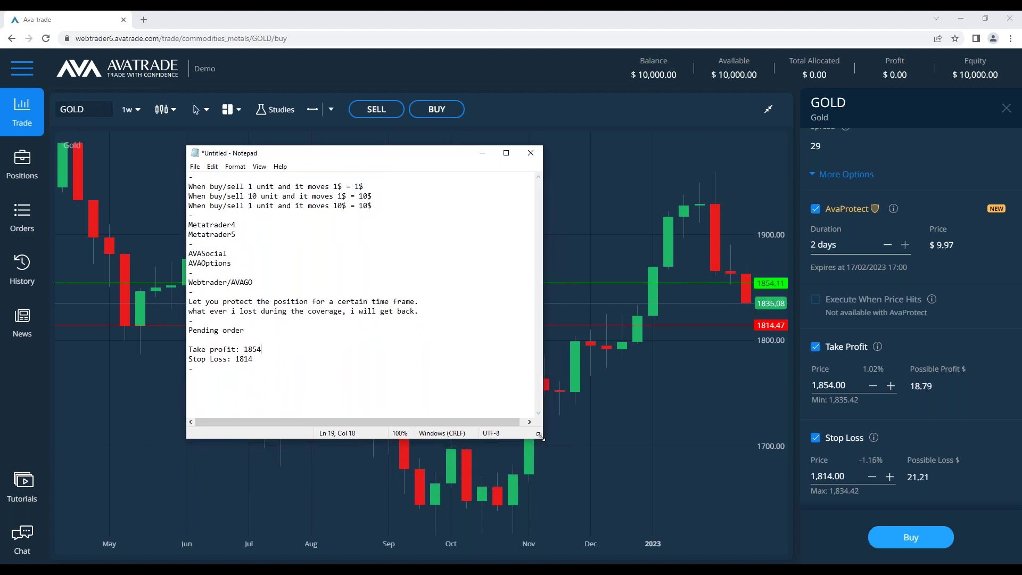
drag(541, 436, 735, 534)
Add a 'Scenario A' block with 'Profit:' and 'Fee' lines below the notes
click(313, 451)
key(Return)
key(Return)
key(Return)
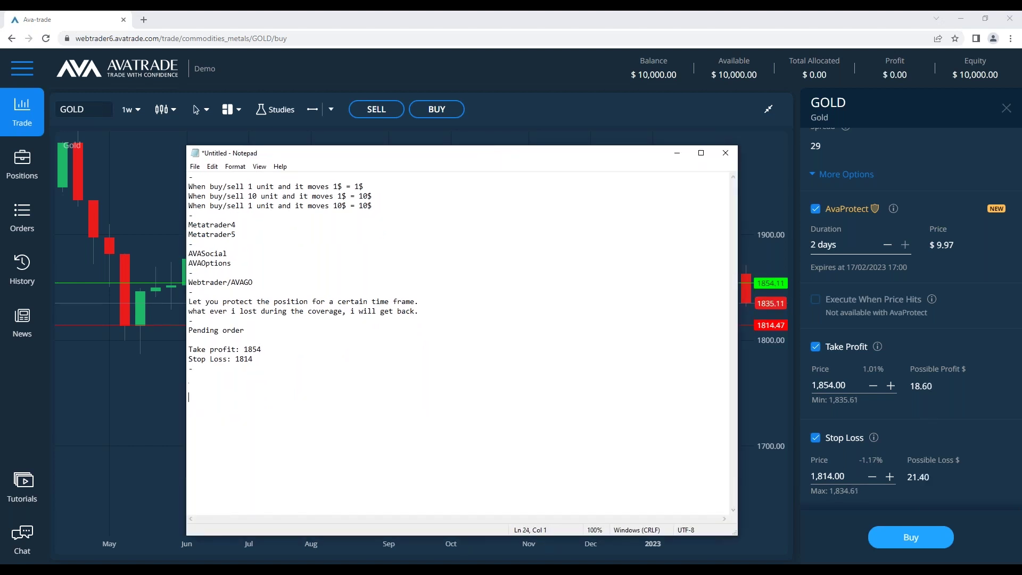
text(Scena)
text(io)
key(BackSpace)
key(BackSpace)
key(BackSpace)
key(BackSpace)
text(enario A)
key(shift+Left)
key(shift+Left)
key(shift+Left)
key(shift+Left)
key(shift+Left)
key(shift+Left)
key(shift+Left)
key(shift+Left)
key(Right)
text(Profit:)
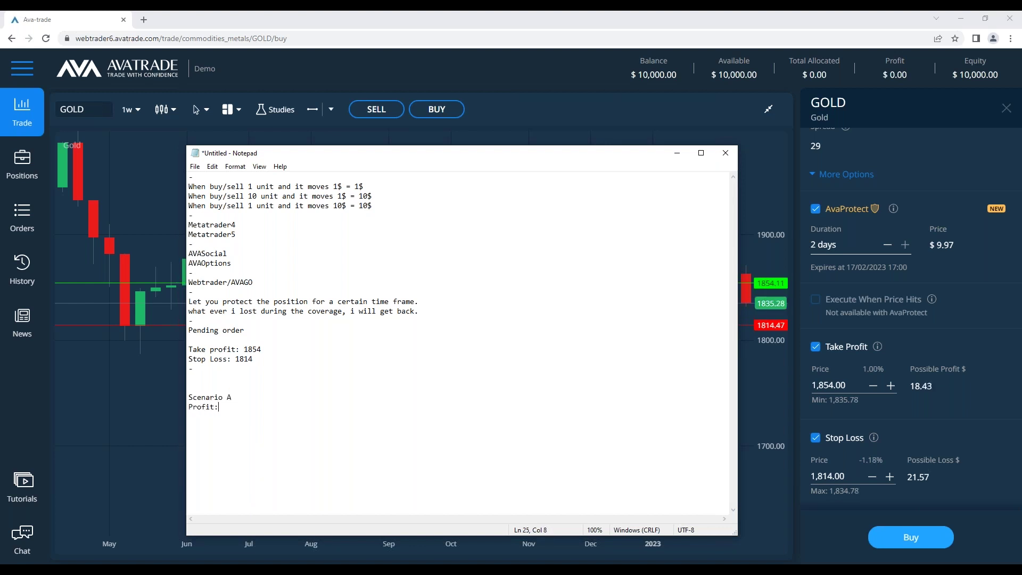
key(Return)
text(Fee)
key(Return)
Paste a copy of the Scenario A block below and relabel its 'Profit:' as 'Loss:'
key(Return)
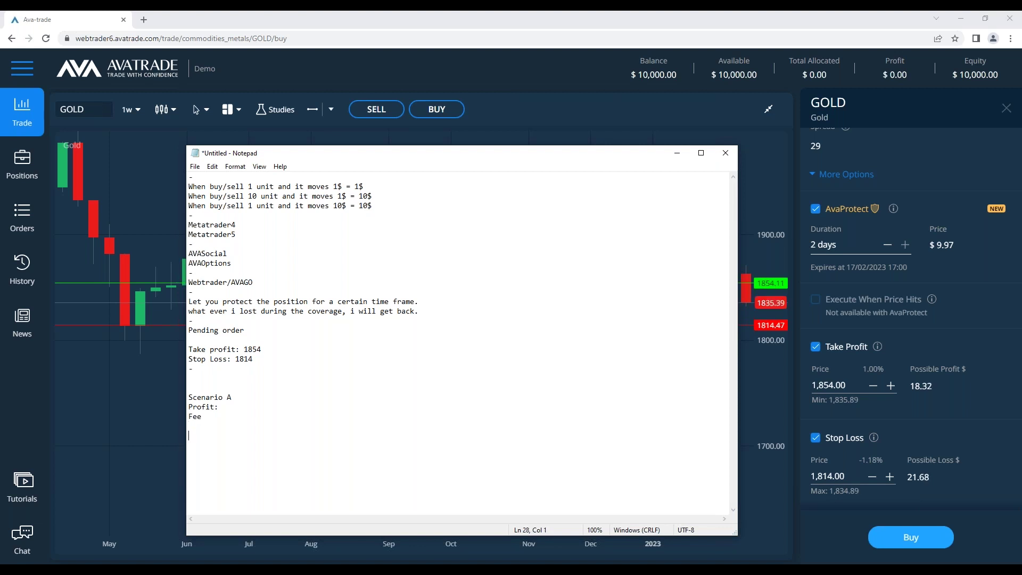
drag(188, 397, 202, 420)
click(209, 428)
key(Return)
key(ctrl+v)
double_click(206, 445)
text(Loss:)
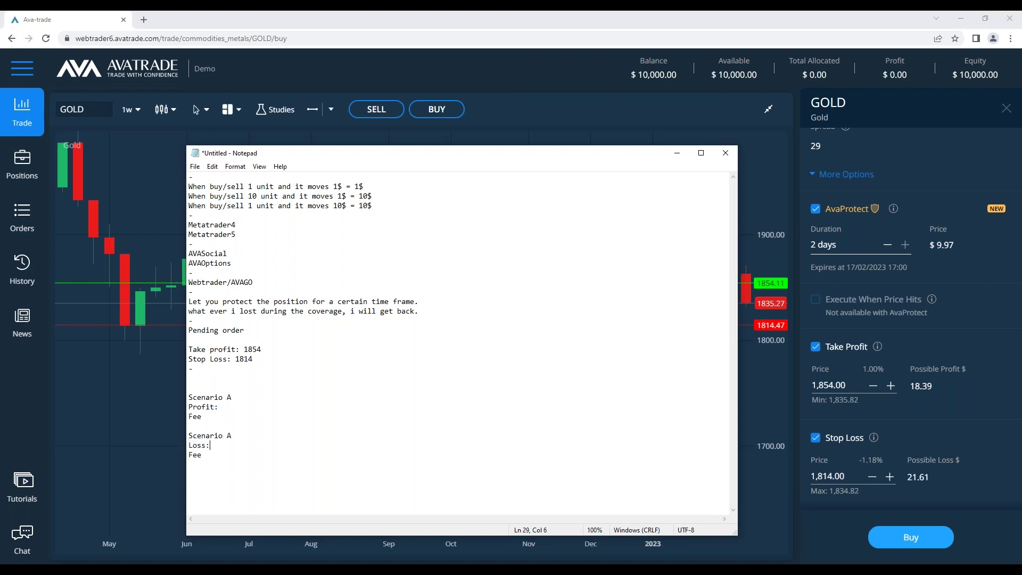
Add a 'Loss returned:' line under the second Fee line
click(213, 464)
text(Loss returned)
drag(423, 312, 189, 301)
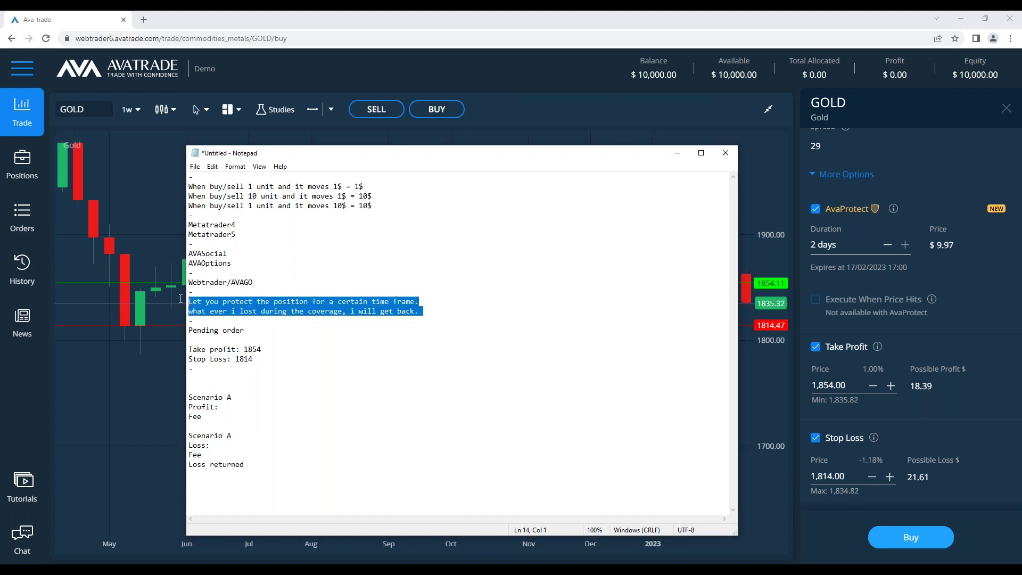
click(261, 445)
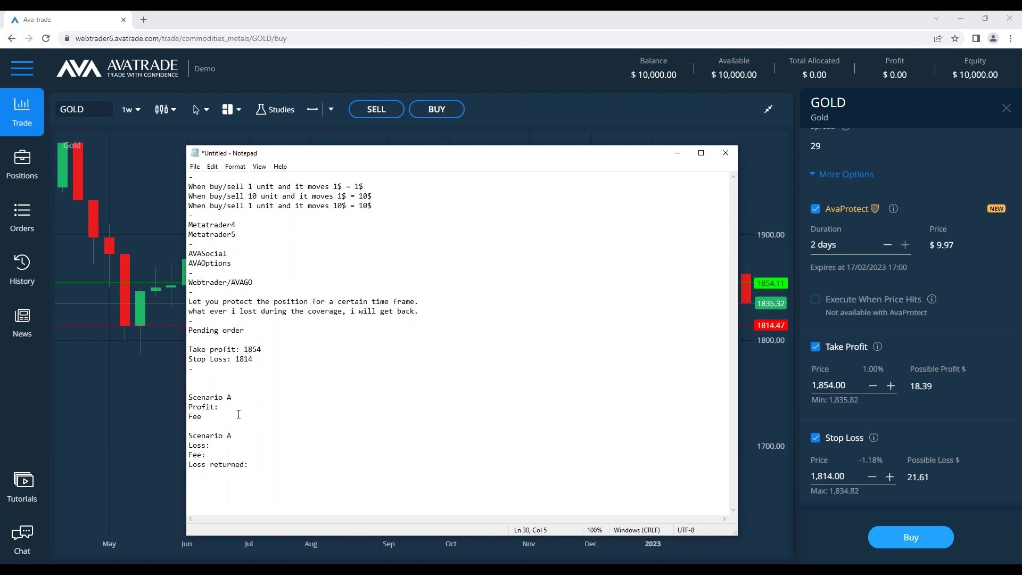
text(:)
Enter the fee 9.97$ on both Fee lines
click(249, 413)
text(9.99)
key(BackSpace)
text(7$)
drag(230, 419, 206, 417)
key(ctrl+c)
click(224, 453)
key(ctrl+v)
click(213, 454)
key(BackSpace)
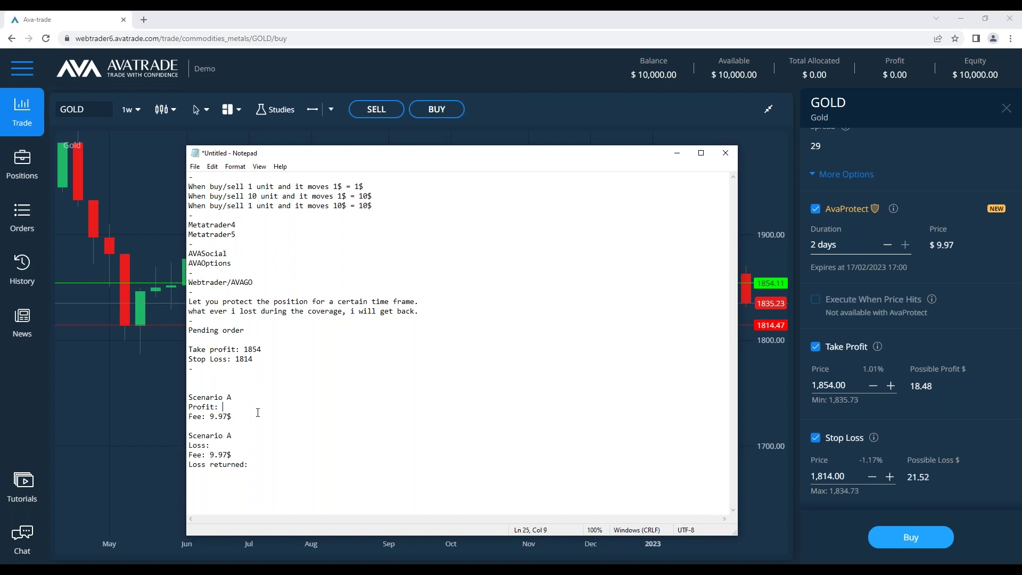
Fill in profit 18.5, loss 21.5 and Loss returned 21.5
text(18.5)
text( 21.5)
key(shift+Left)
key(shift+Left)
key(shift+Left)
key(shift+Left)
key(ctrl+c)
click(273, 462)
key(ctrl+v)
Put minus signs before the loss amount and both 9.97$ fees
click(213, 454)
key(Left)
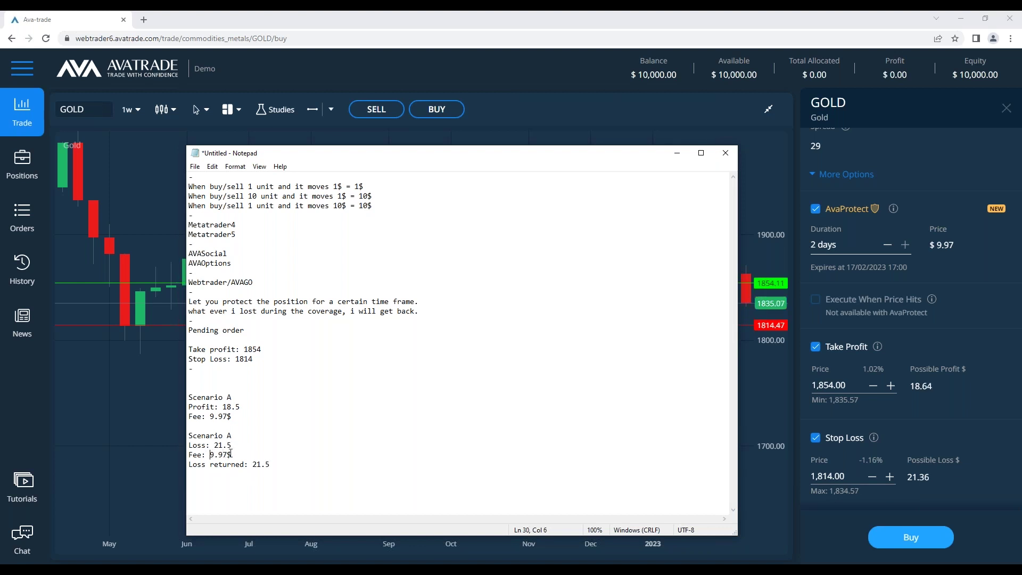
text(-)
click(213, 445)
text(-)
click(236, 359)
click(210, 416)
text(-)
Put plus signs before the 18.5 profit and the returned 21.5
click(219, 407)
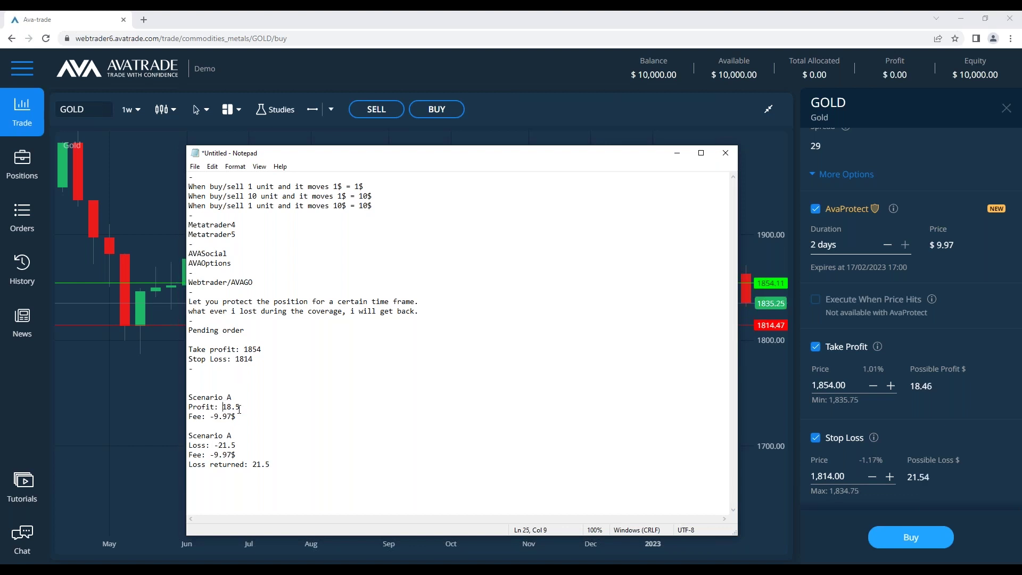
key(ctrl+shift)
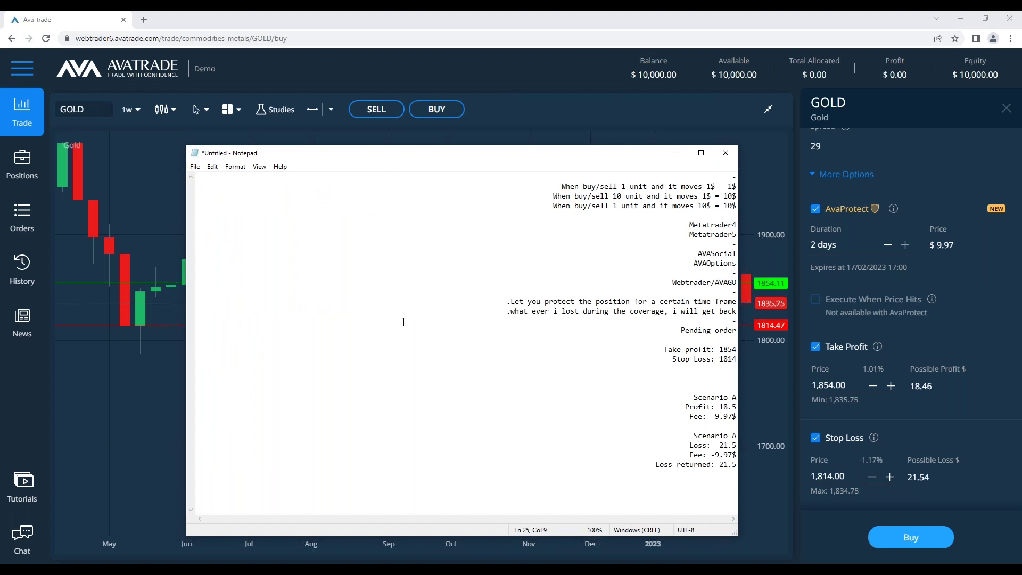
key(ctrl+shift)
text(+)
click(252, 464)
text(+)
Tidy the blank lines so one blank line separates the two scenarios
click(266, 425)
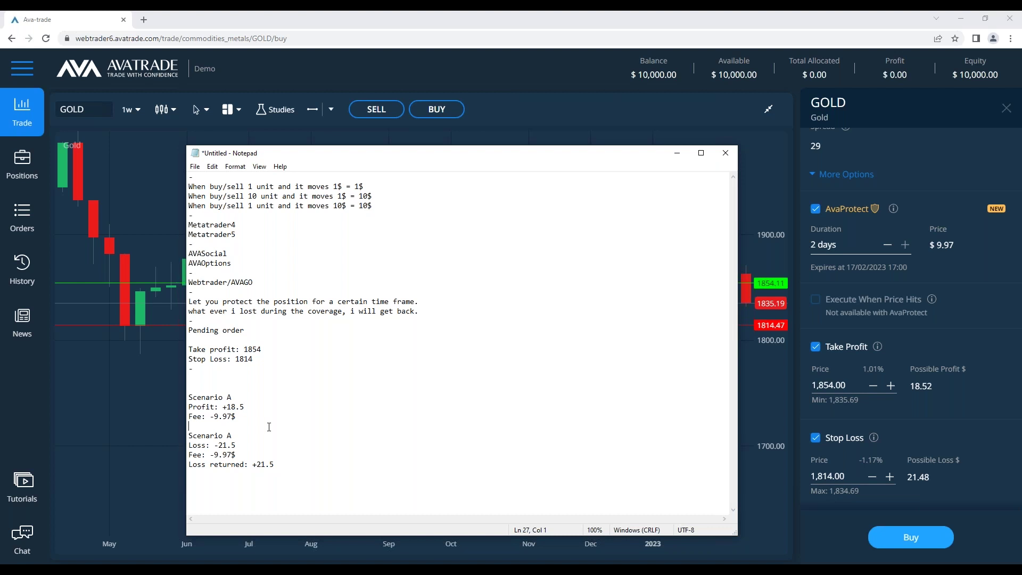
key(Return)
key(Delete)
click(259, 428)
key(BackSpace)
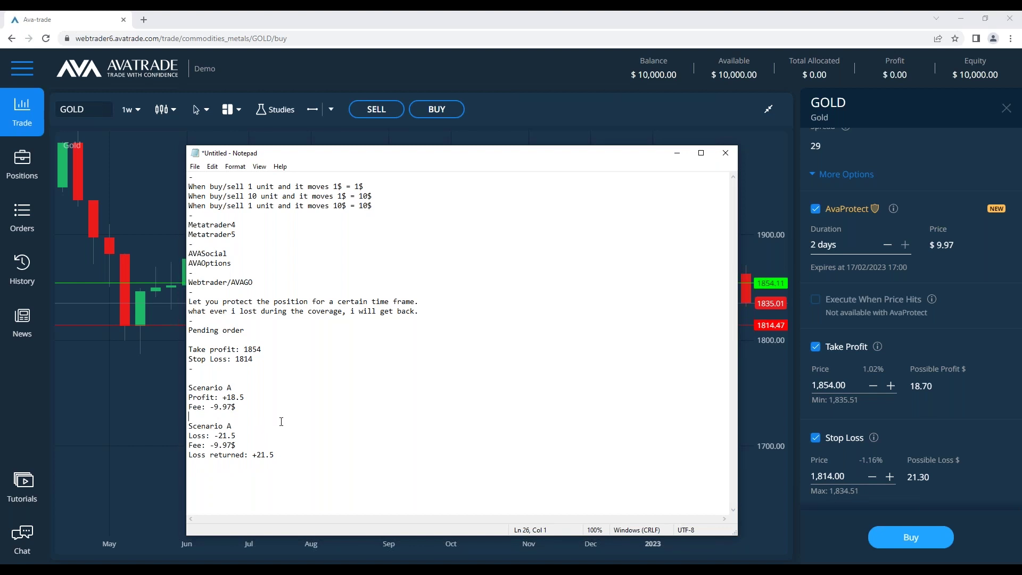
Review the finished notes, briefly moving the window aside to see the chart
drag(285, 359, 189, 301)
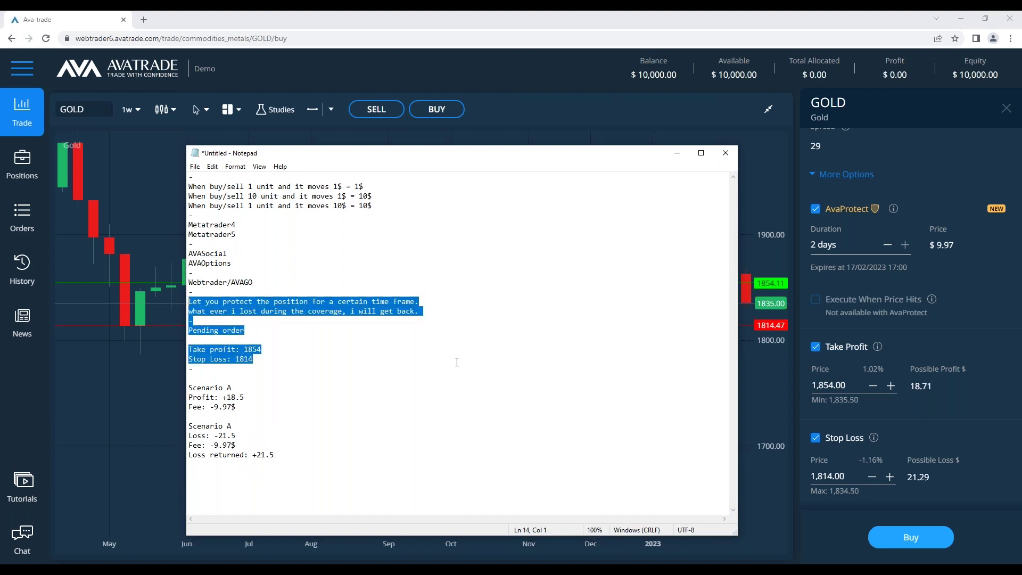
click(456, 360)
drag(559, 157, 429, 156)
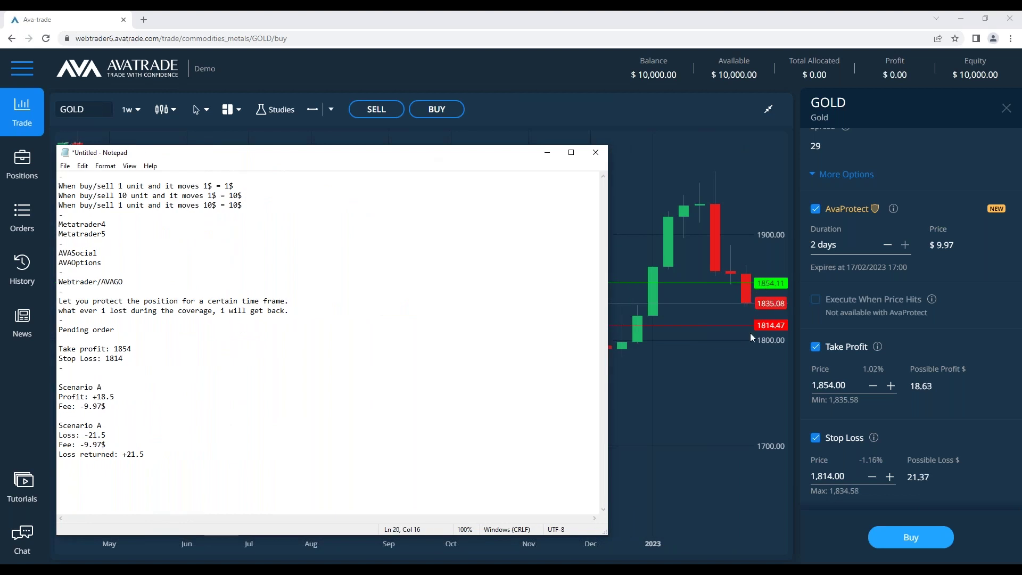
drag(331, 161, 434, 165)
drag(211, 409, 163, 410)
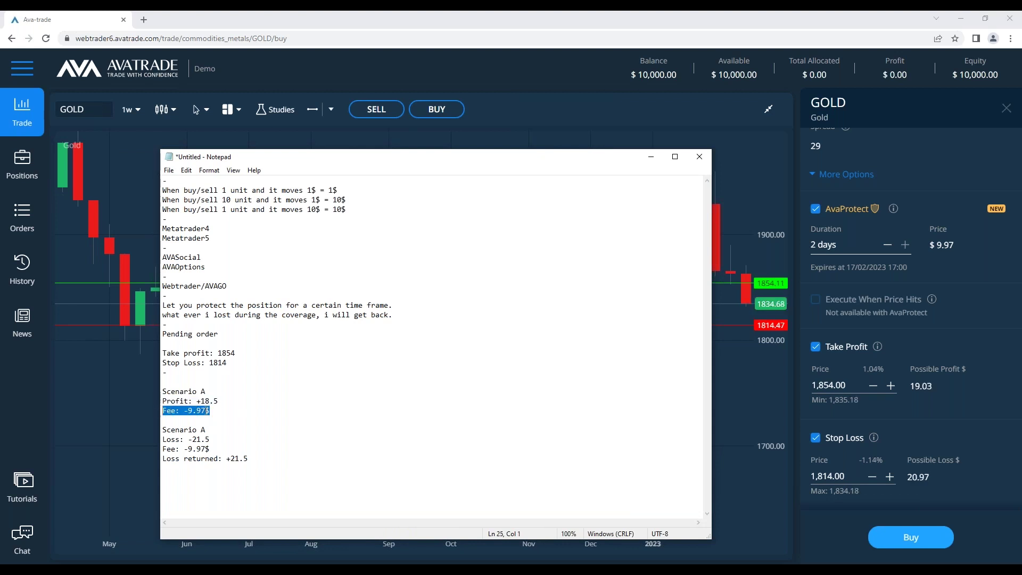
click(276, 409)
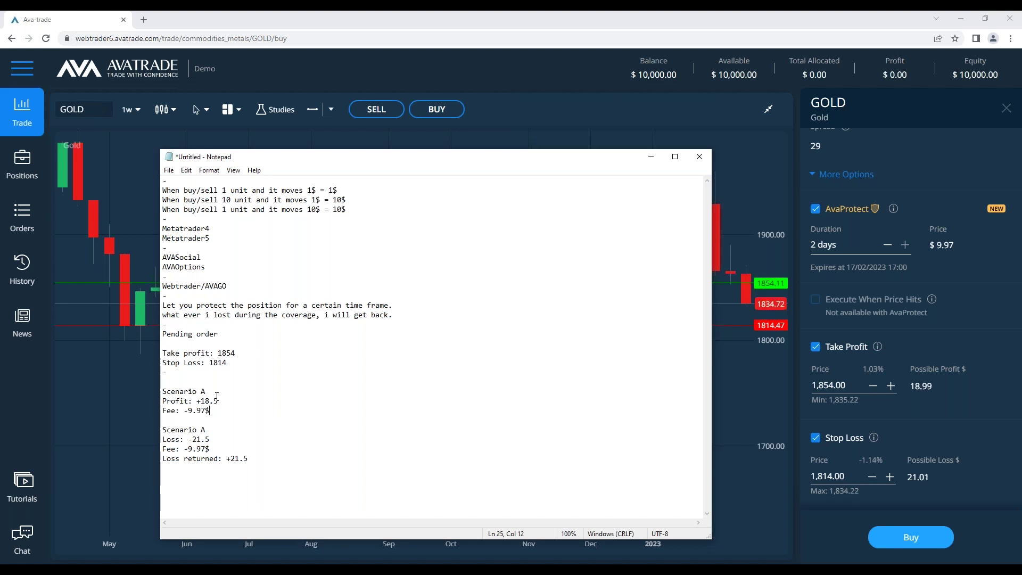
scroll(820, 214, up, 3)
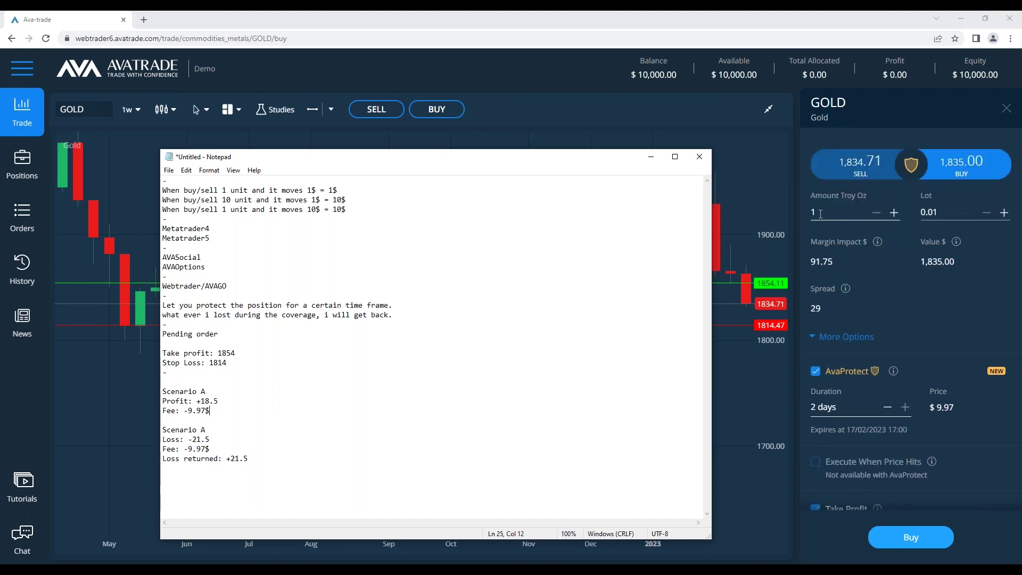
Add a 0 to the Gold order amount and extend AvaProtect duration to 2 days
click(820, 212)
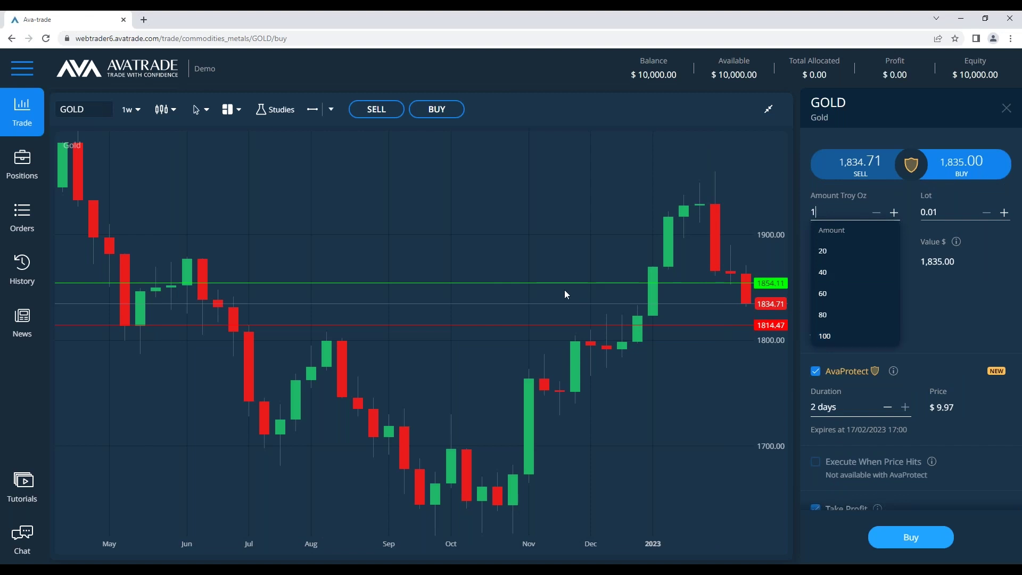
text(0)
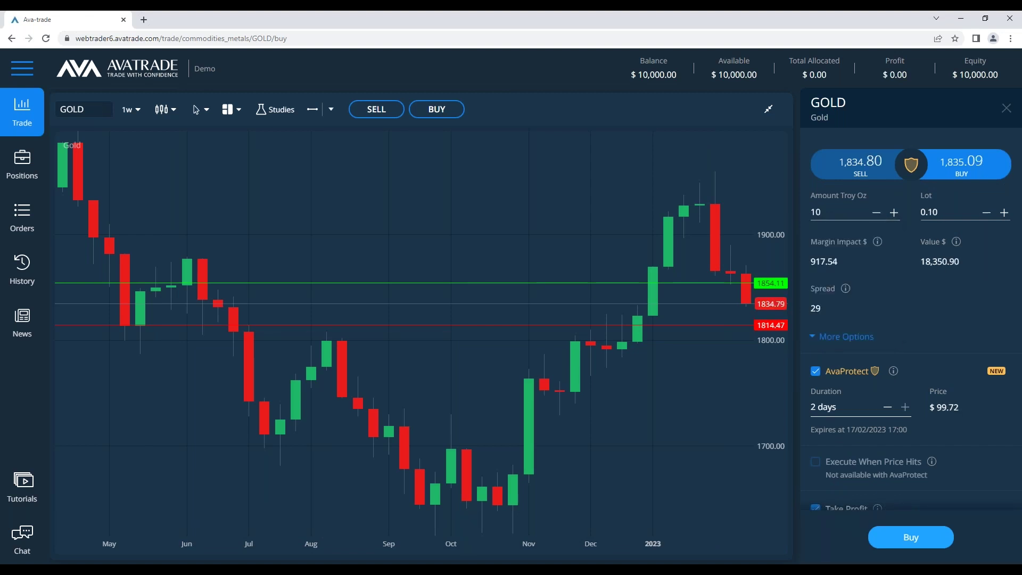
key(alt+Tab)
scroll(902, 404, down, 3)
scroll(902, 404, down, 1)
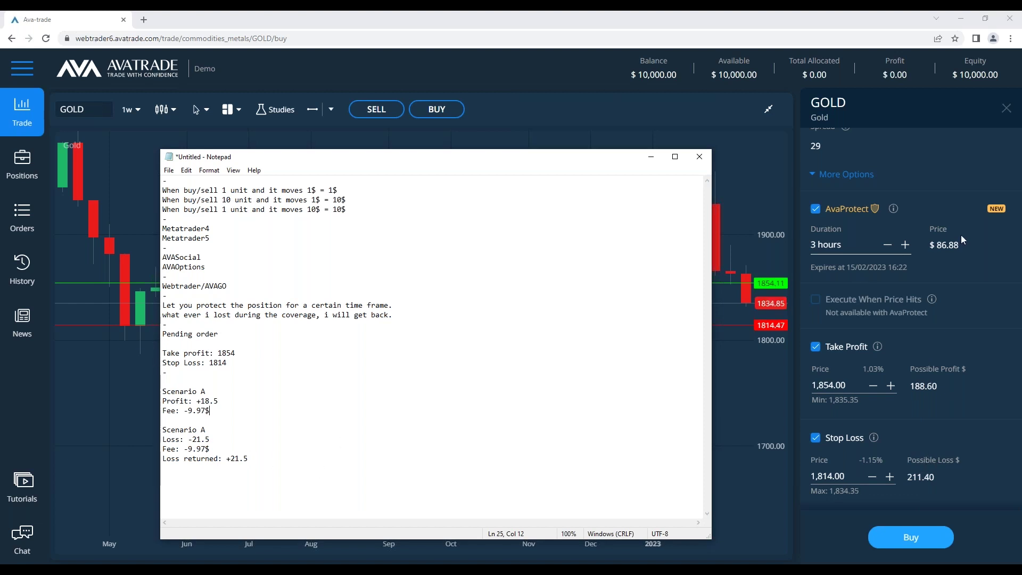
click(905, 244)
click(905, 244)
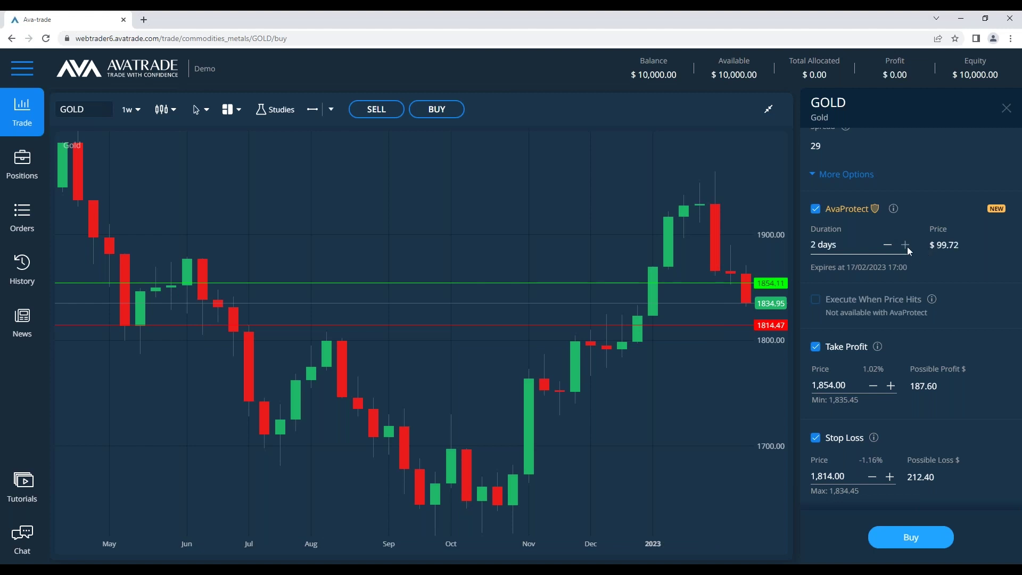
Shorten the AvaProtect duration, then extend it back through 1 day to 2 days
click(248, 558)
click(265, 468)
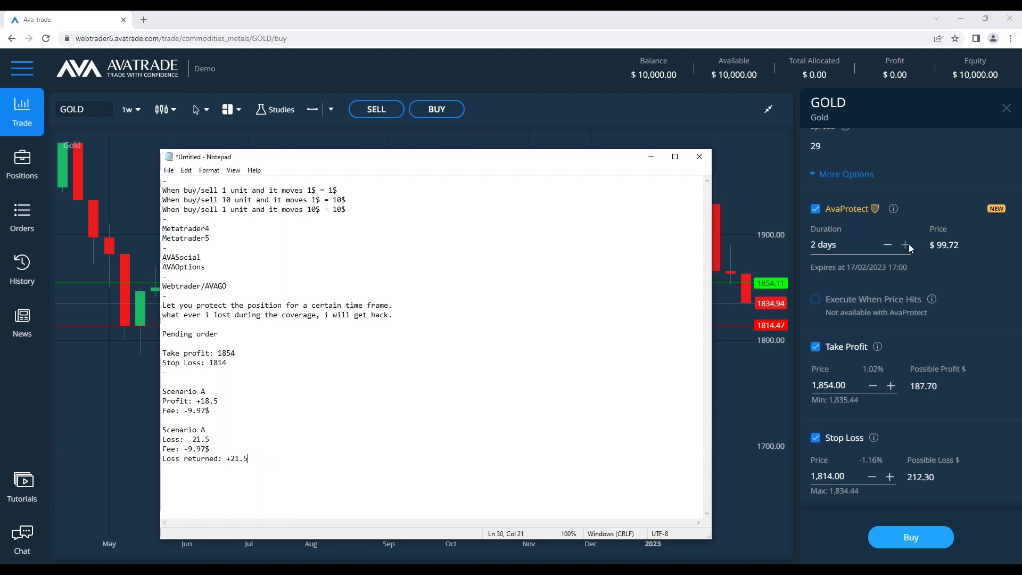
click(887, 246)
click(887, 246)
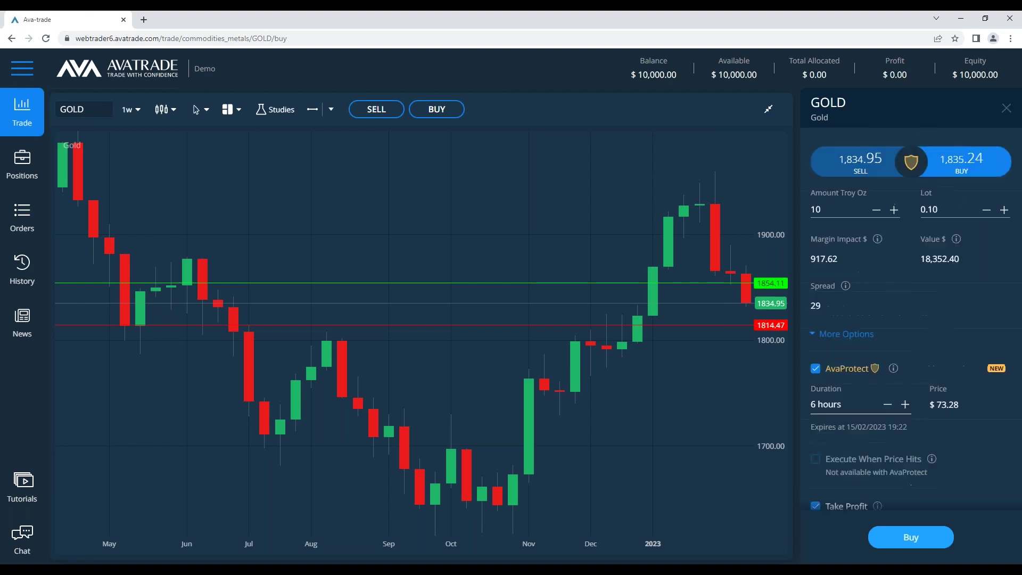
text(1)
click(905, 404)
click(904, 405)
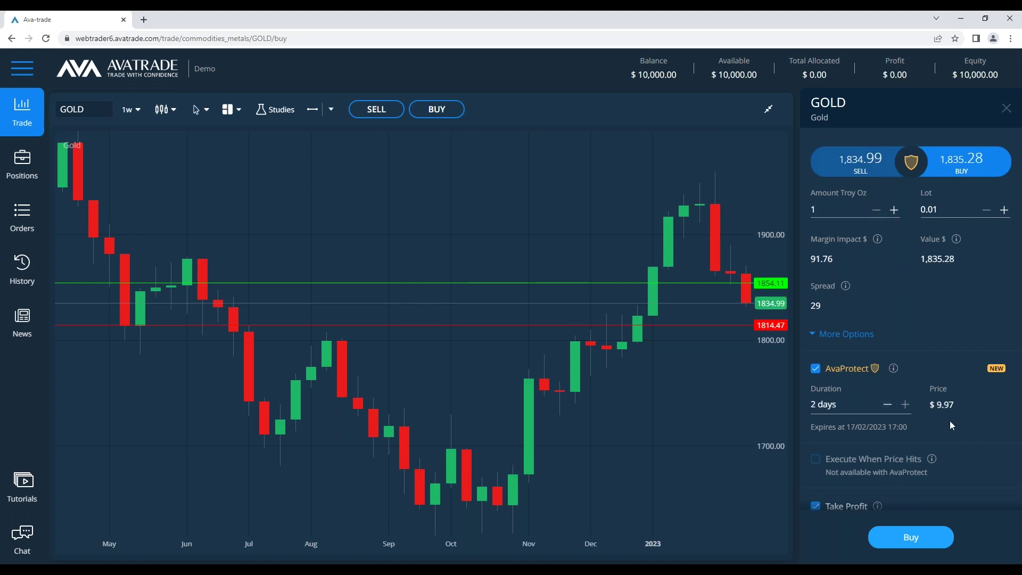
Set the Gold order amount to 10 troy ounces and hide the notes
click(830, 209)
text(0)
click(921, 334)
key(alt+Tab)
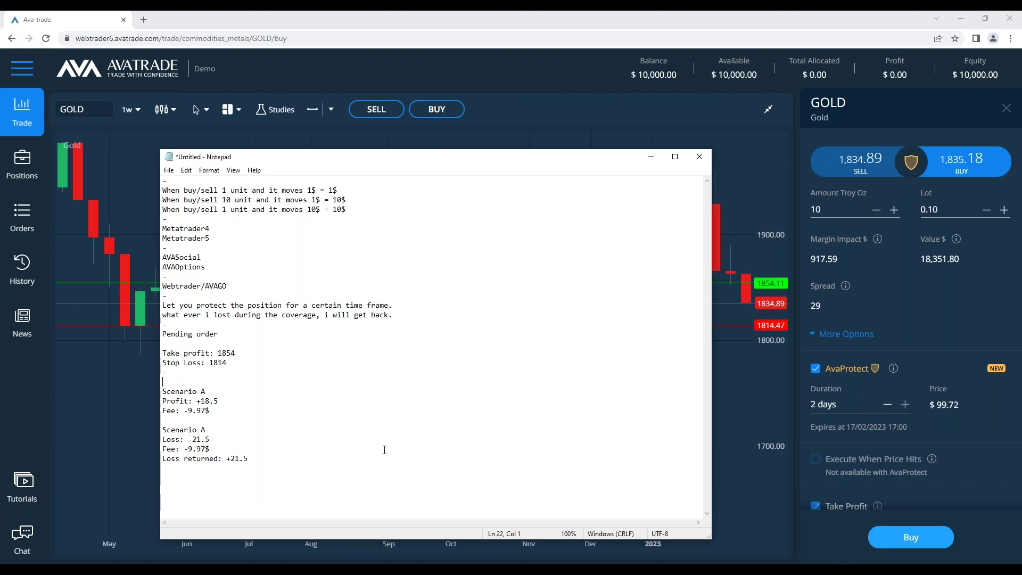
click(650, 156)
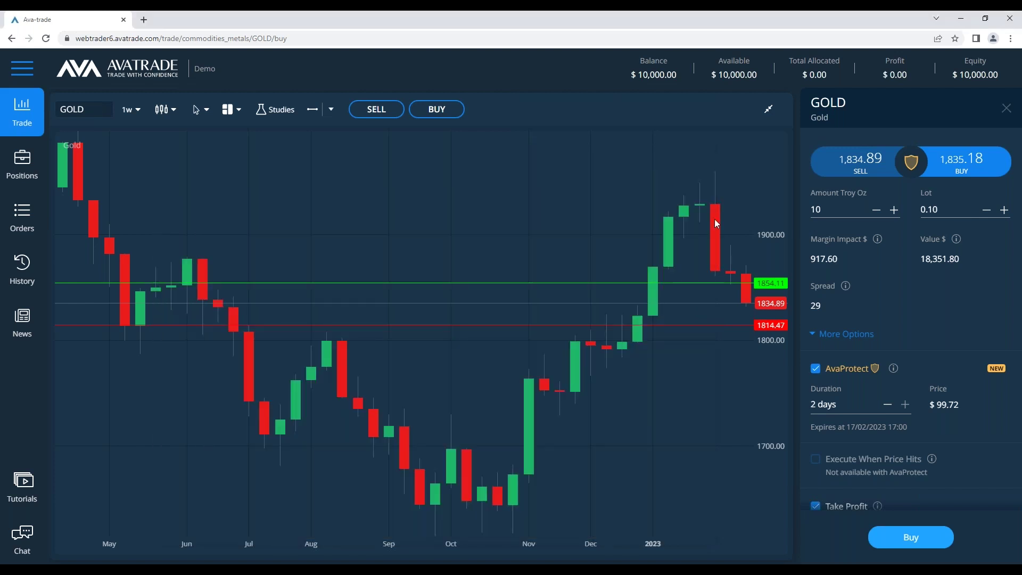
Step the AvaProtect cover down to 1 hour and back up to 2 days
scroll(883, 295, down, 2)
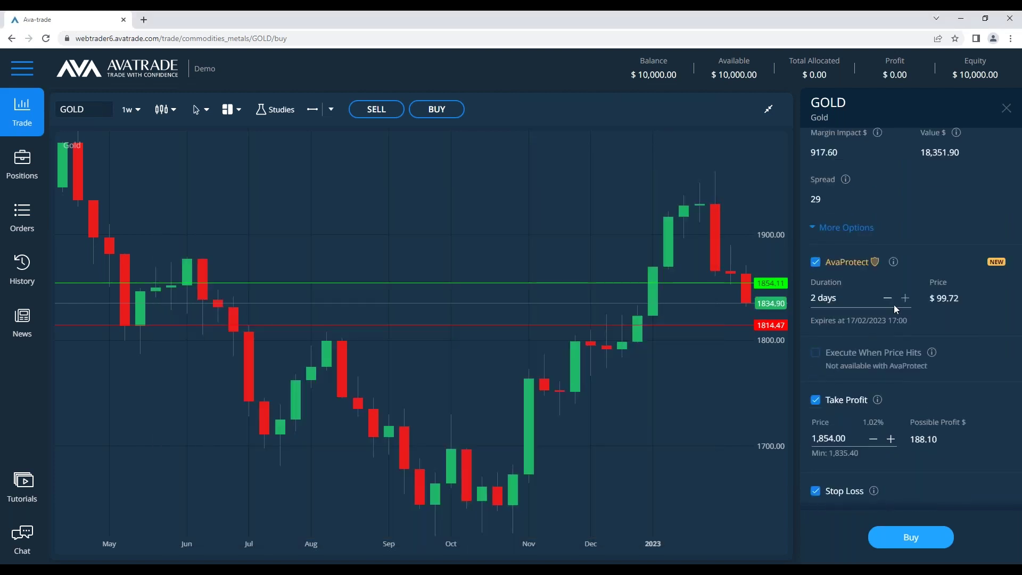
click(887, 297)
click(887, 297)
click(887, 297)
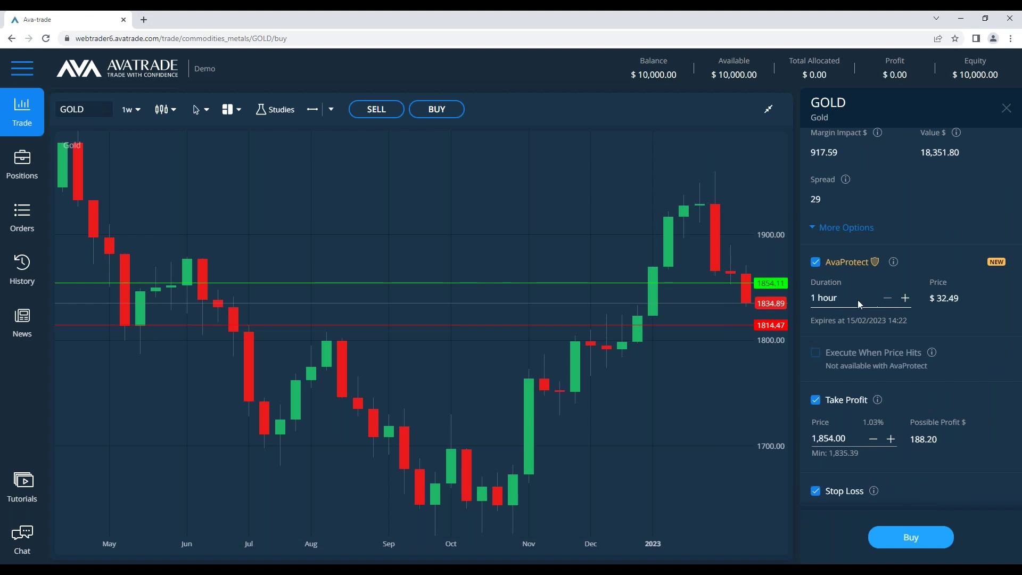
click(905, 298)
click(905, 298)
click(904, 298)
scroll(903, 333, up, 2)
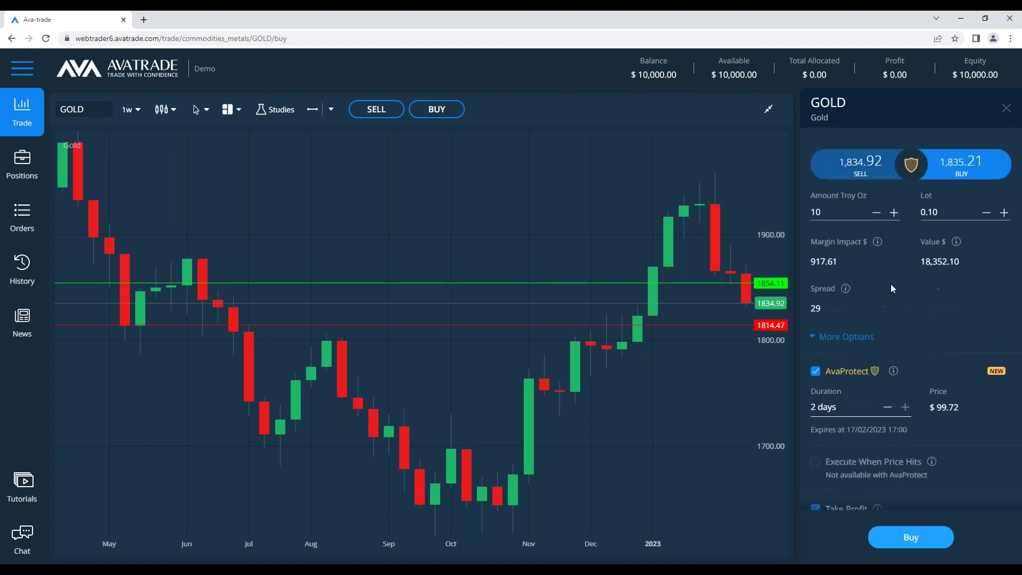
double_click(819, 212)
Enter 100 troy oz (1.00 lot) for the Gold order and bring the notes forward
text(100)
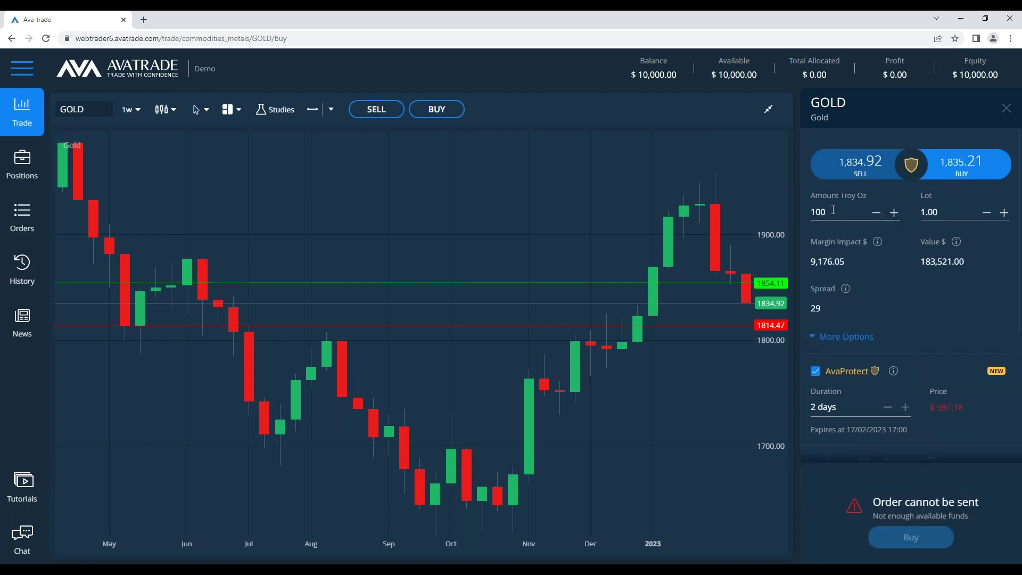
scroll(904, 320, down, 4)
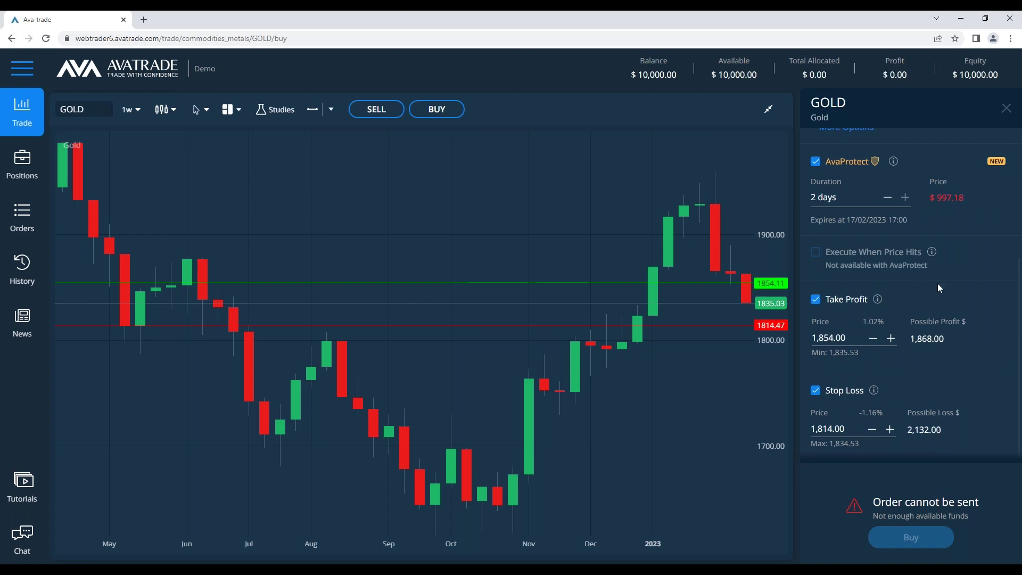
click(257, 552)
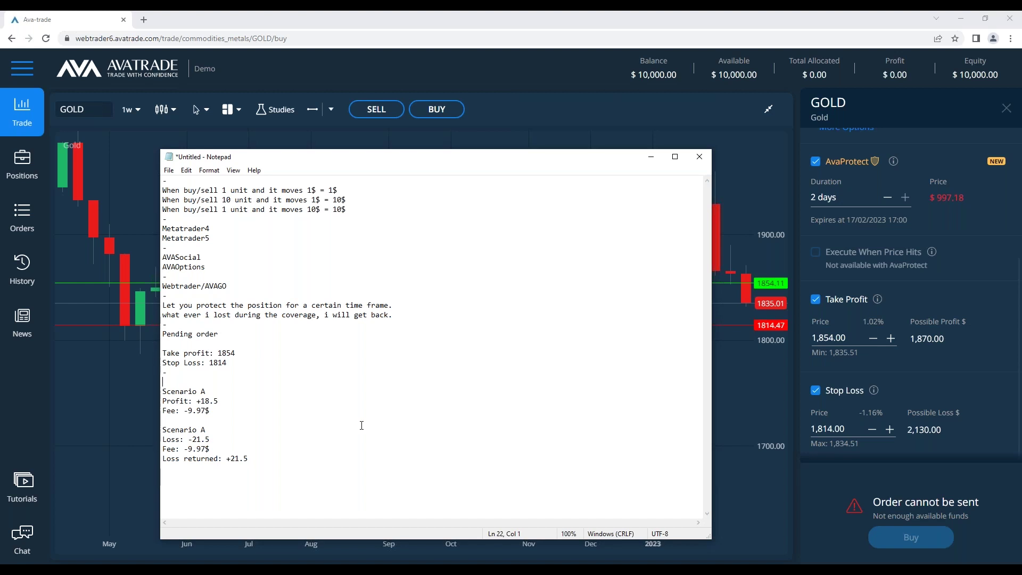
click(304, 455)
scroll(918, 331, up, 2)
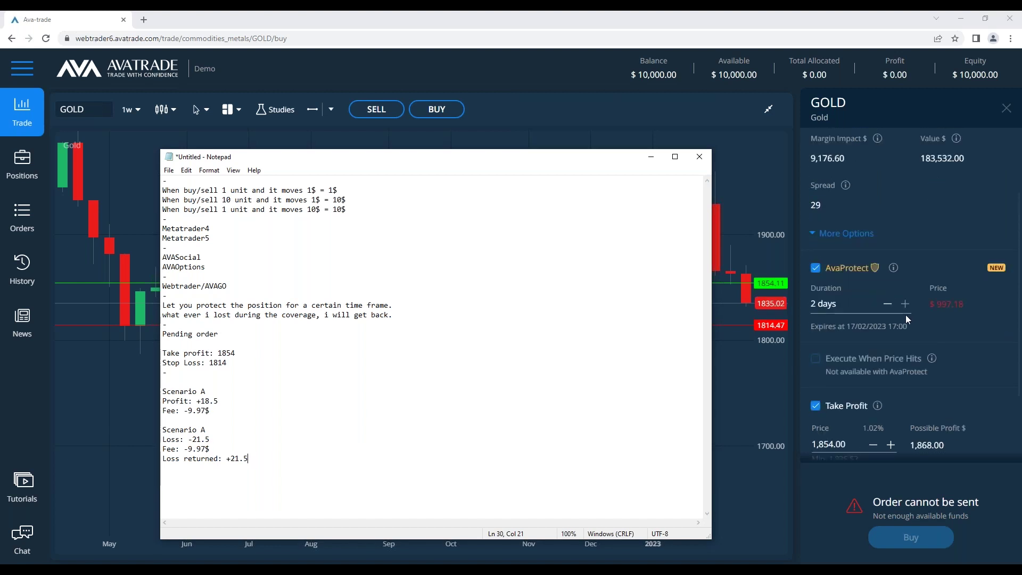
mouse_move(893, 269)
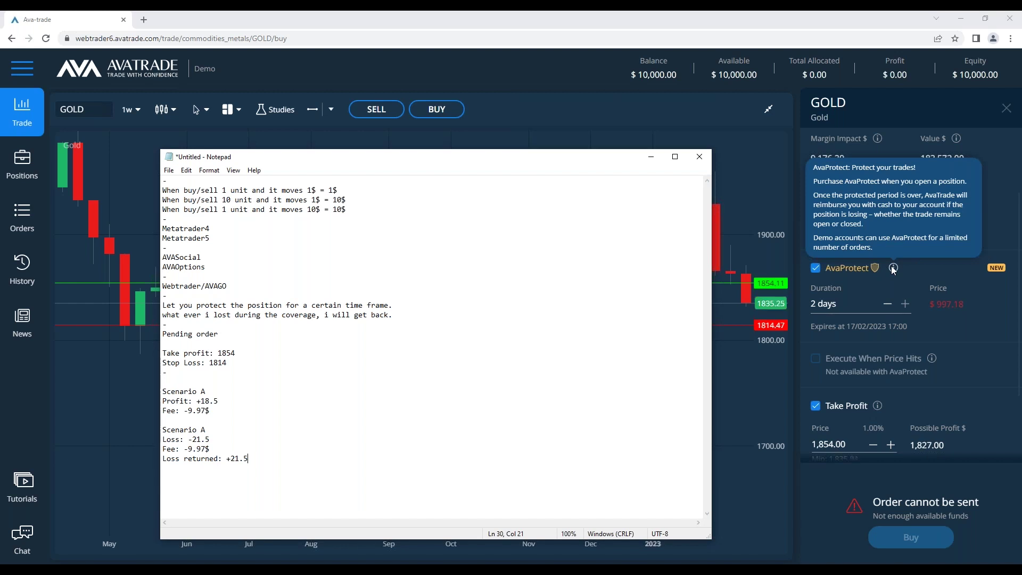
Toggle AvaProtect off, on and off again on the Gold order
click(815, 269)
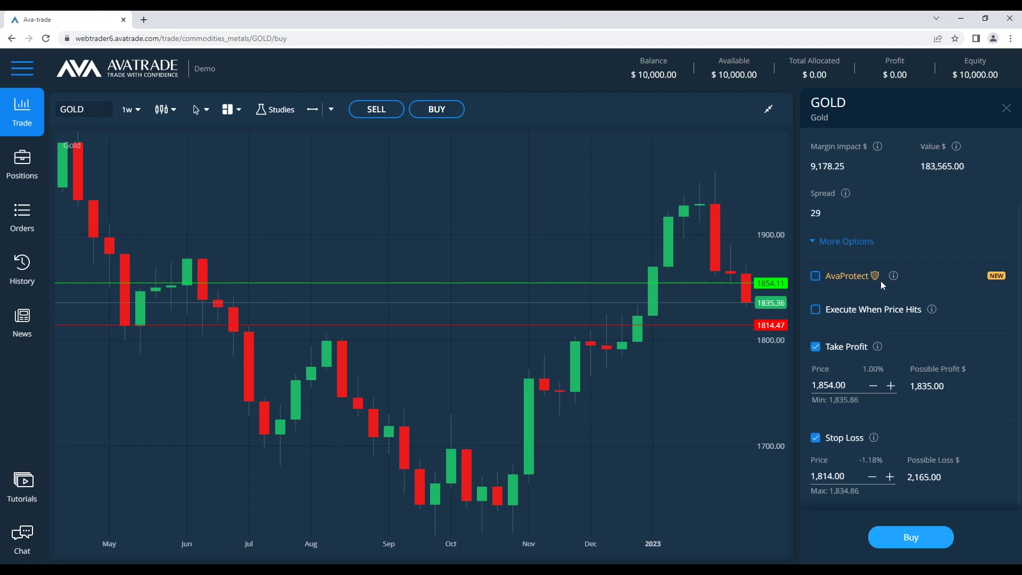
click(815, 275)
click(815, 276)
scroll(866, 248, up, 2)
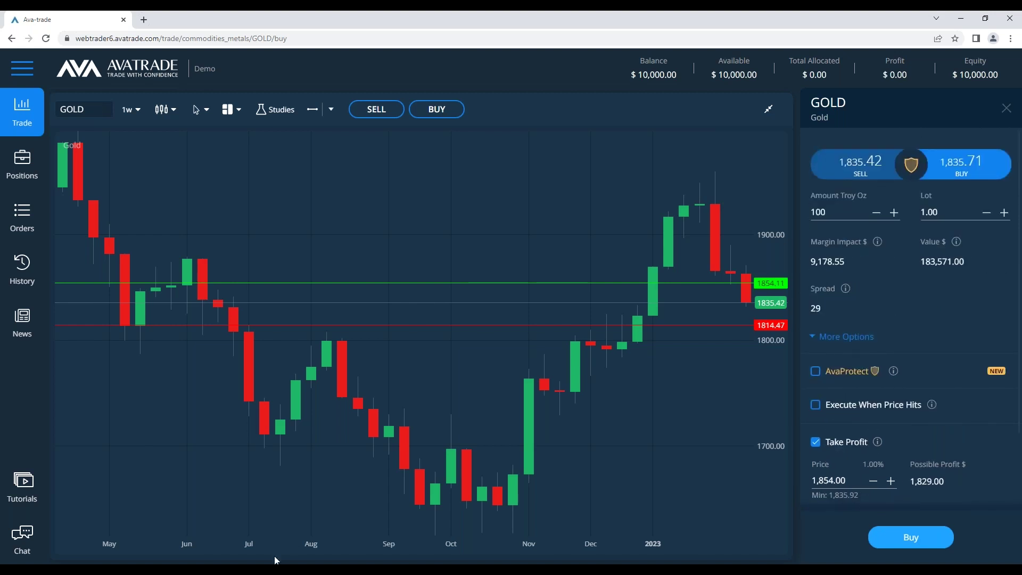
click(276, 560)
click(325, 411)
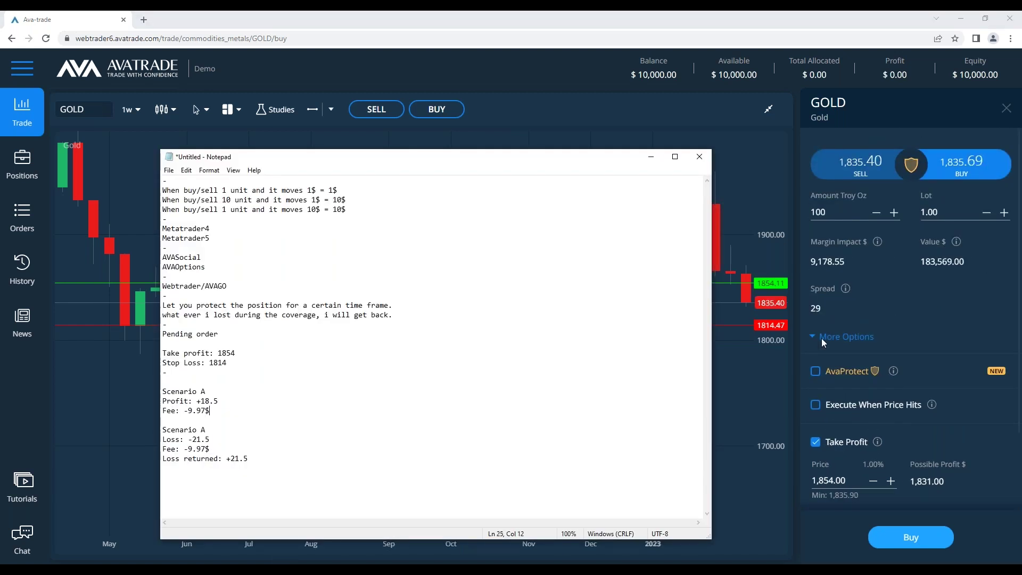
Re-enable AvaProtect with 1-day cover and check its expiry date
click(816, 371)
click(887, 407)
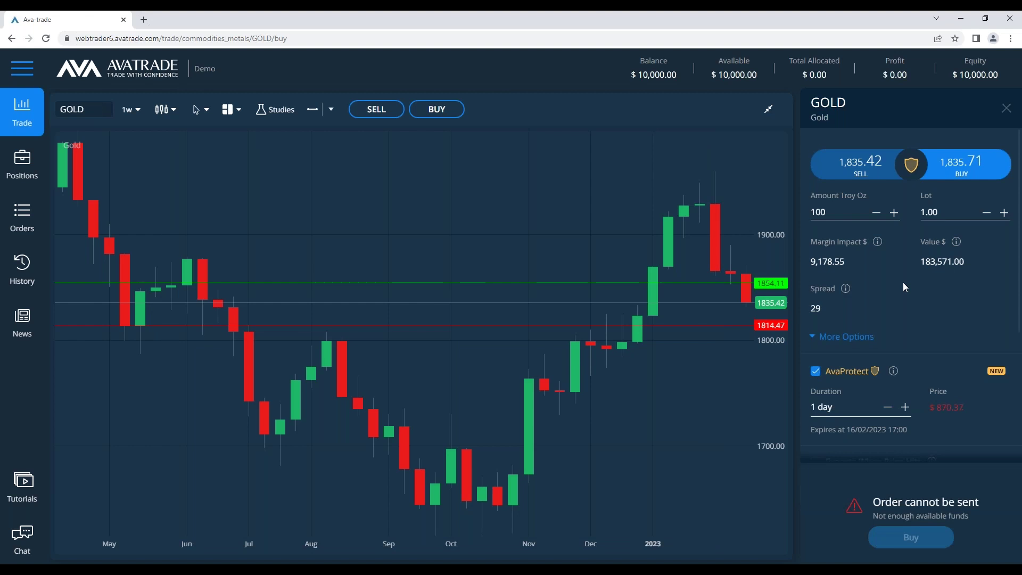
scroll(915, 320, down, 3)
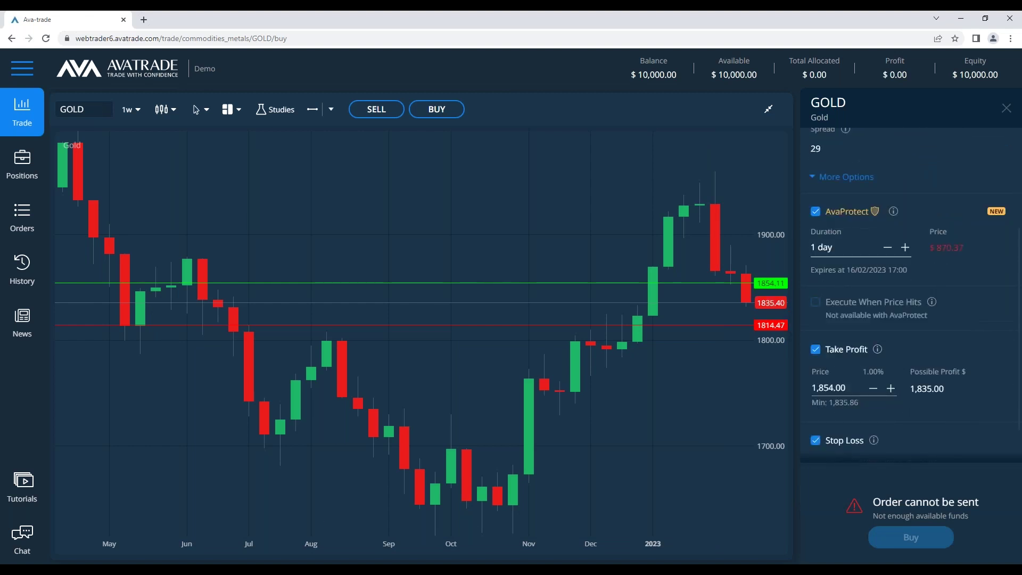
key(alt+Tab)
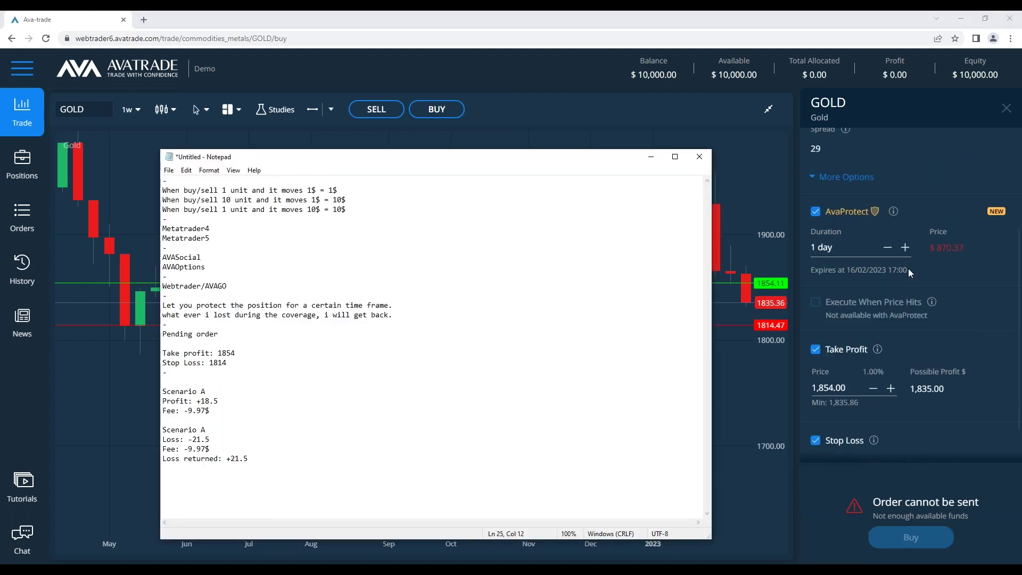
drag(907, 268, 813, 271)
click(829, 272)
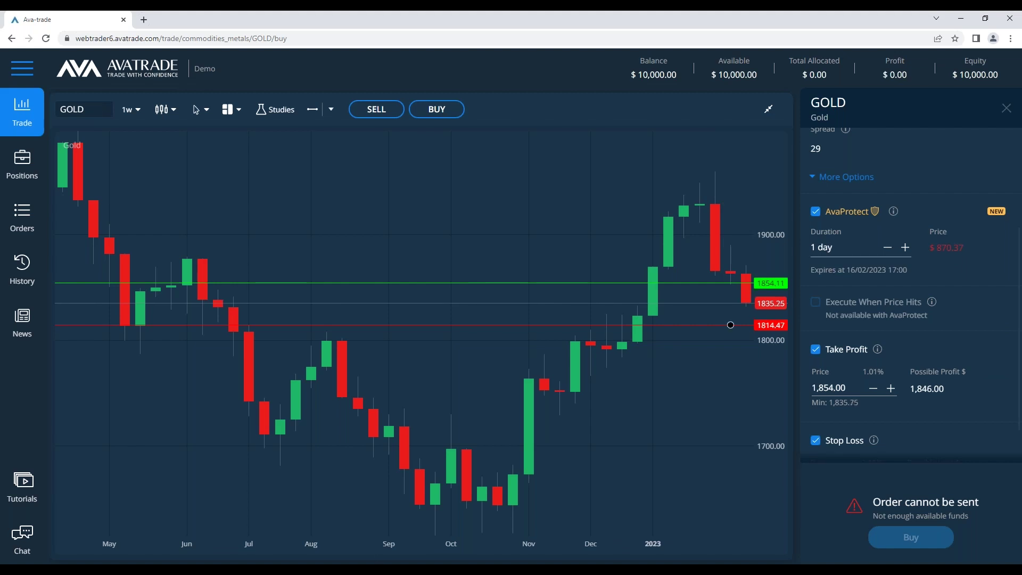
key(alt+Tab)
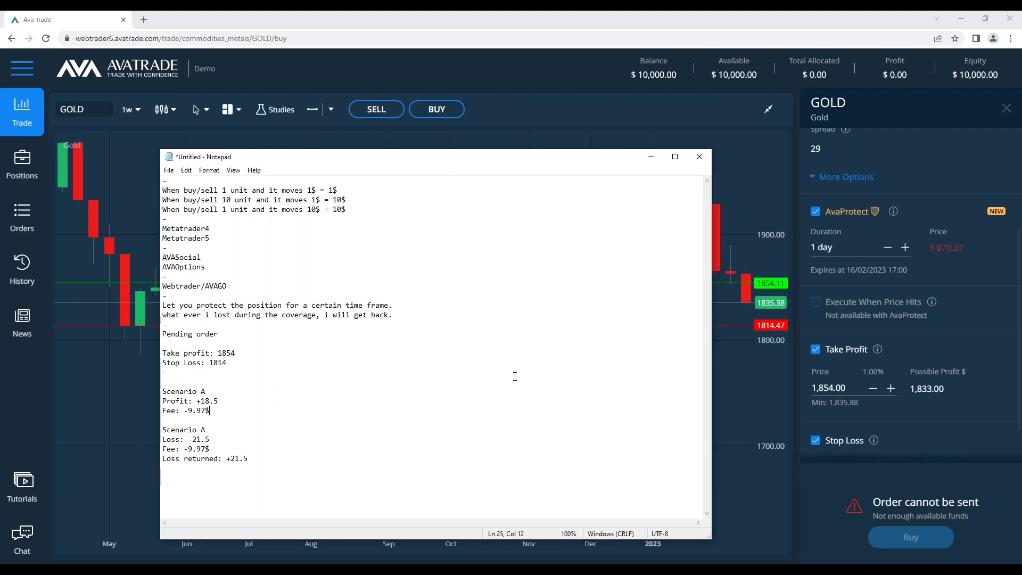
Shorten the AvaProtect cover to 1 hour ($3.25)
click(906, 249)
click(887, 247)
click(887, 247)
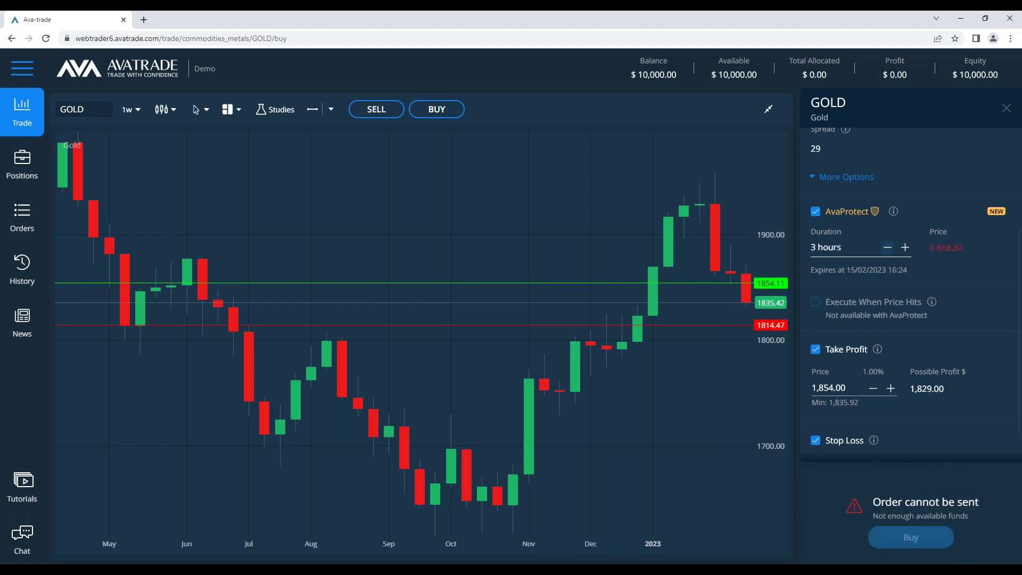
click(887, 247)
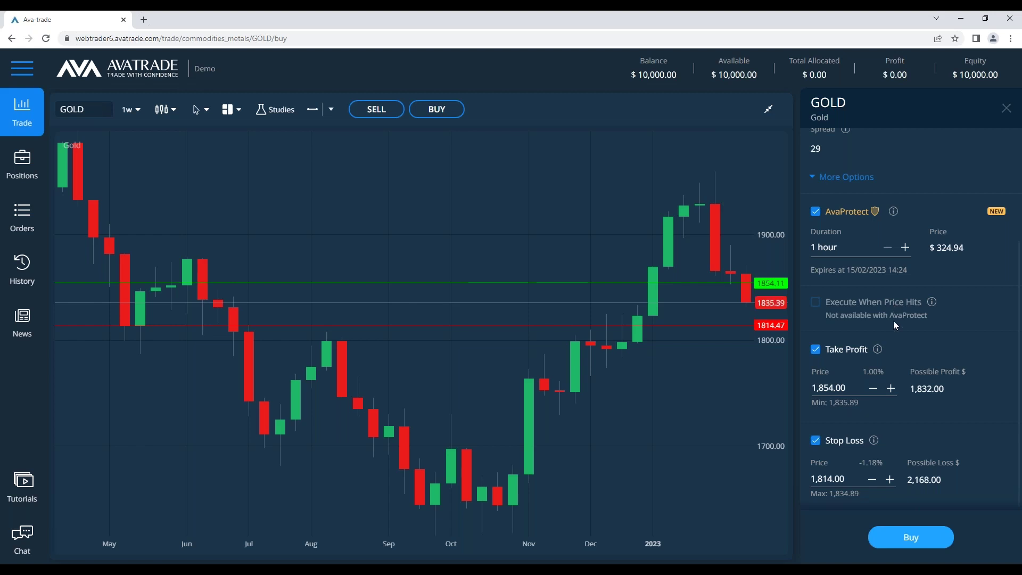
Change the Gold order amount to 1 troy oz (0.01 lot) and return to the notes
scroll(892, 317, up, 1)
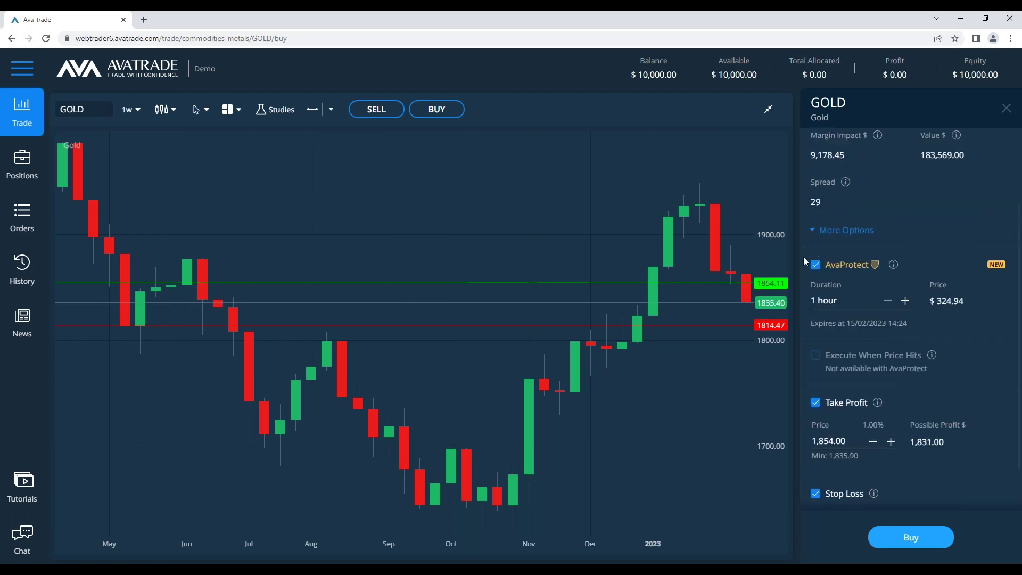
scroll(858, 315, up, 1)
click(838, 159)
double_click(838, 160)
text(1)
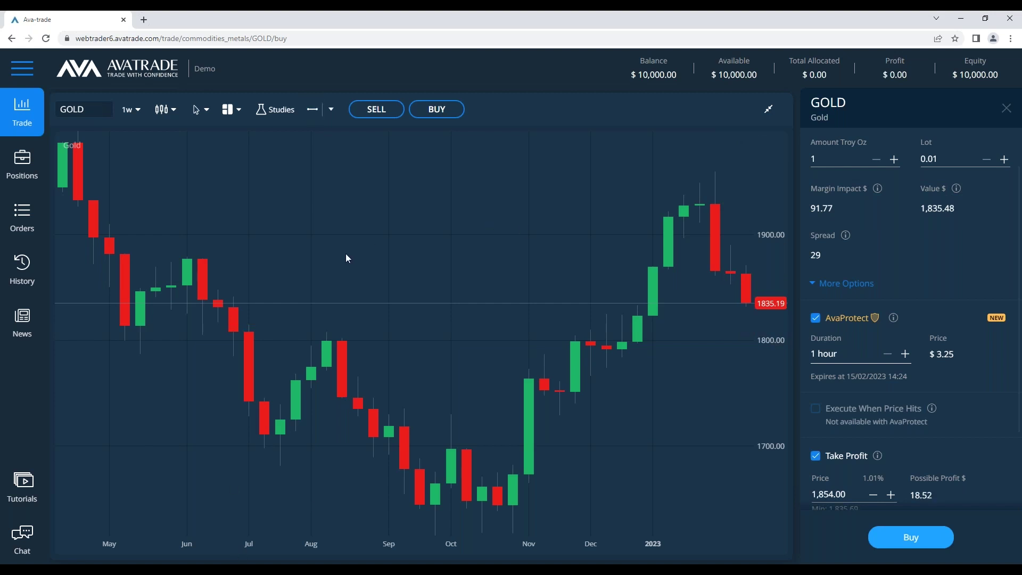
key(alt+Tab)
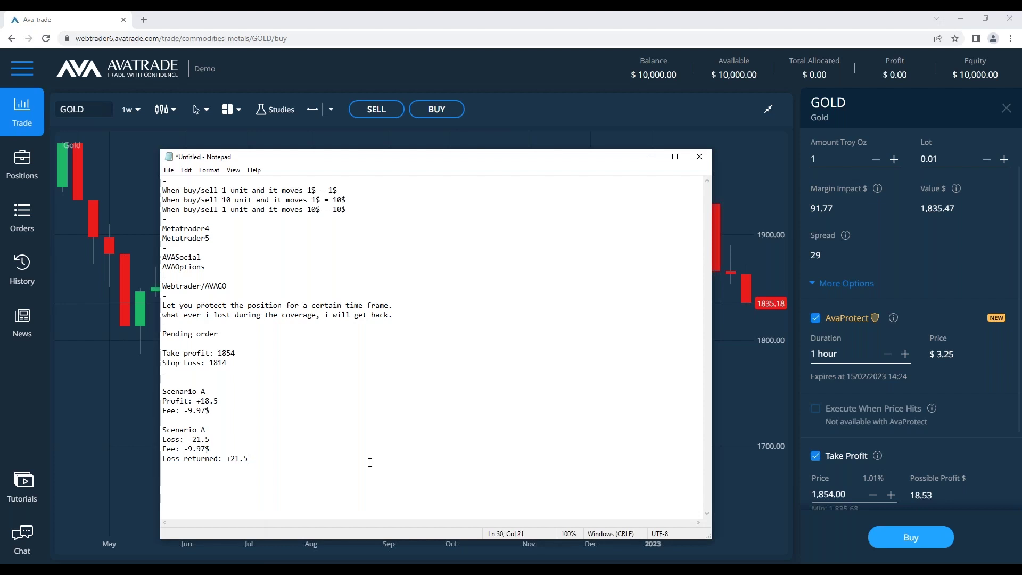
Delete the Pending order and Scenario notes from the end of the file
drag(263, 458, 152, 328)
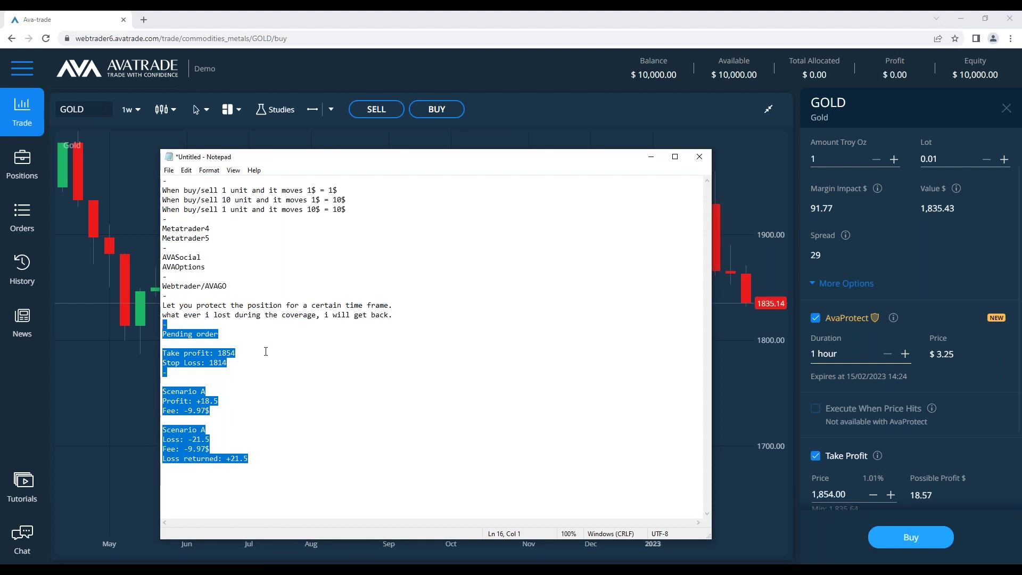
key(Delete)
drag(219, 268, 162, 257)
Append '- >' to AVASocial and AVAOptions, add a blank line, and hide the notes
click(395, 263)
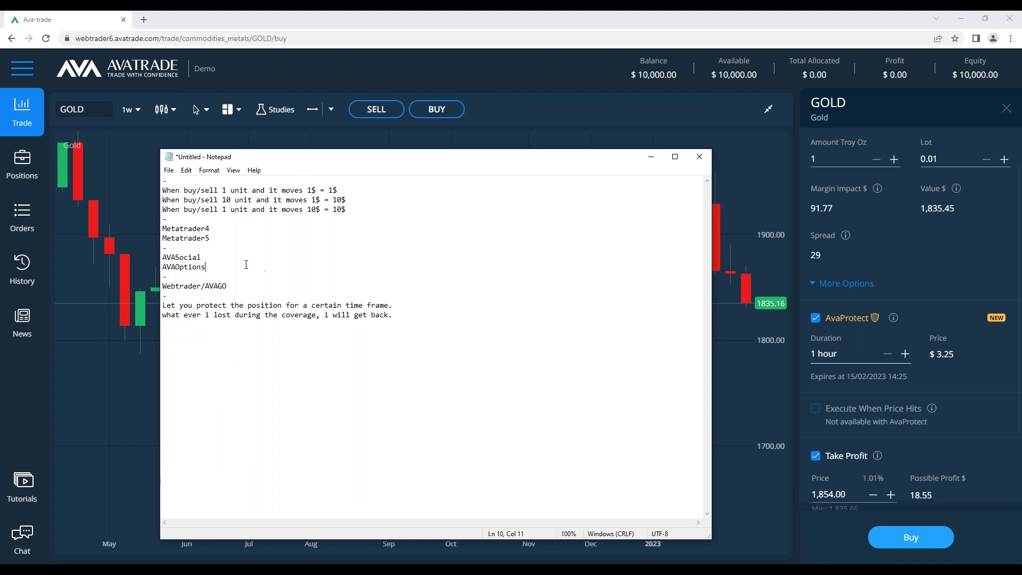
click(218, 258)
text(-)
click(236, 266)
text(- >)
click(237, 257)
key(Return)
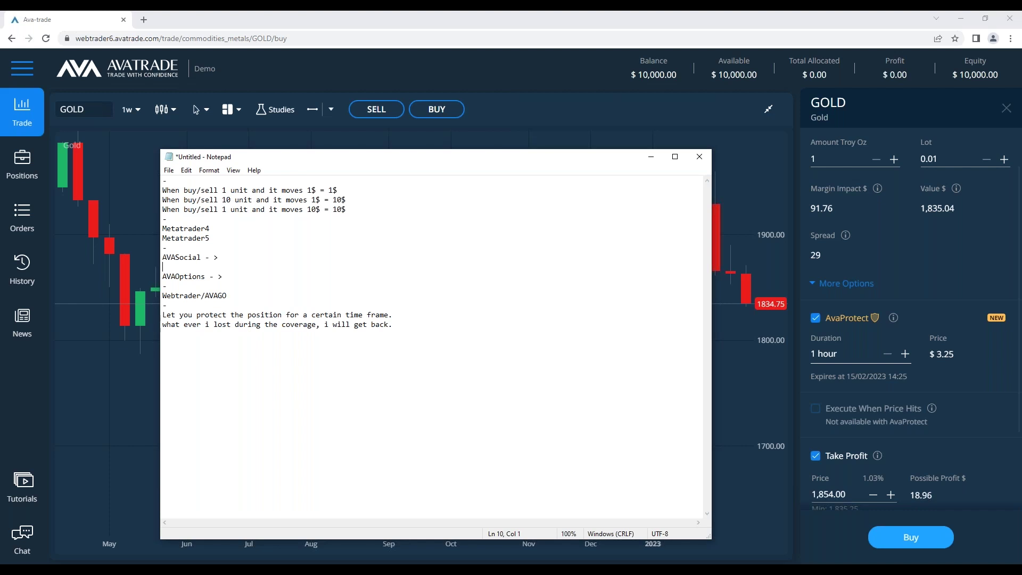
click(652, 89)
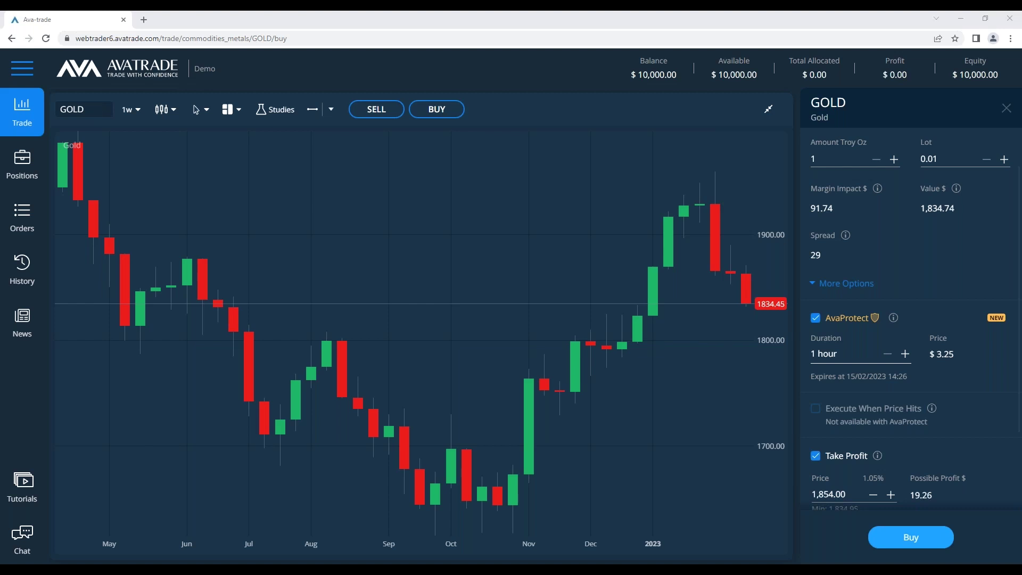
Bring the notes forward and start a new last line with '-' and 'CFDs Contract fo'
click(285, 562)
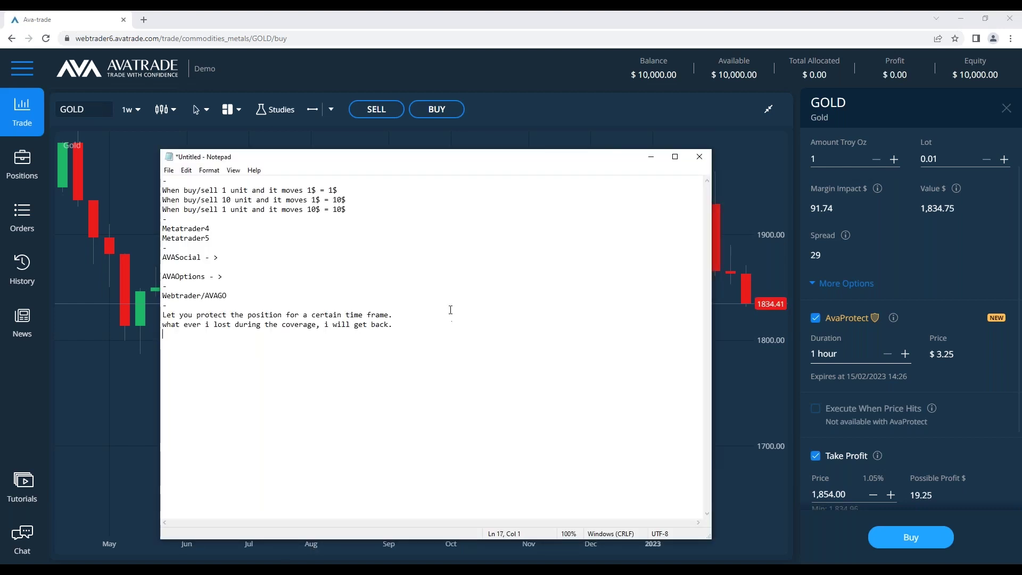
click(245, 257)
click(241, 277)
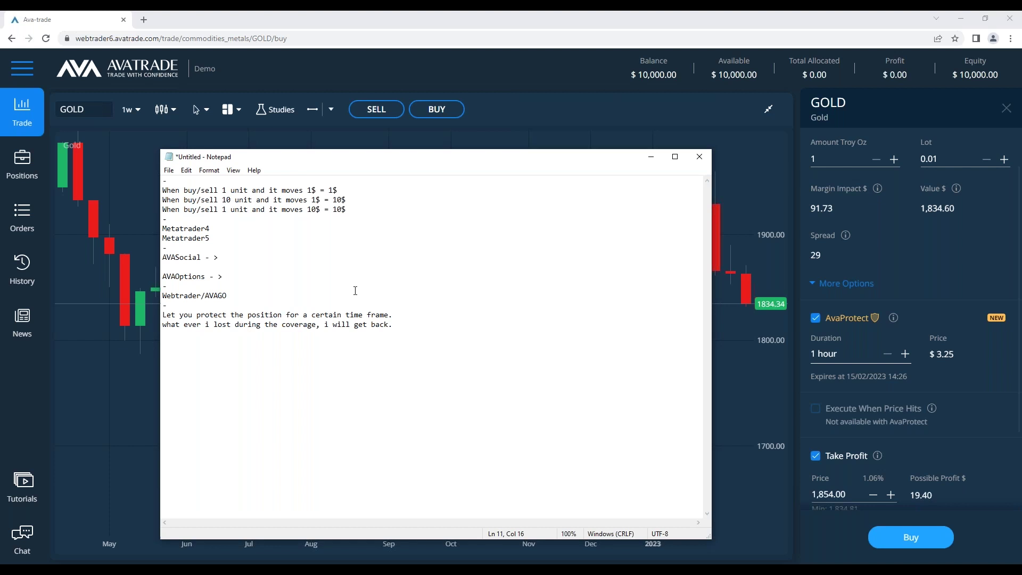
click(414, 350)
text(-)
text(CFD)
text(s )
text(Contract fo)
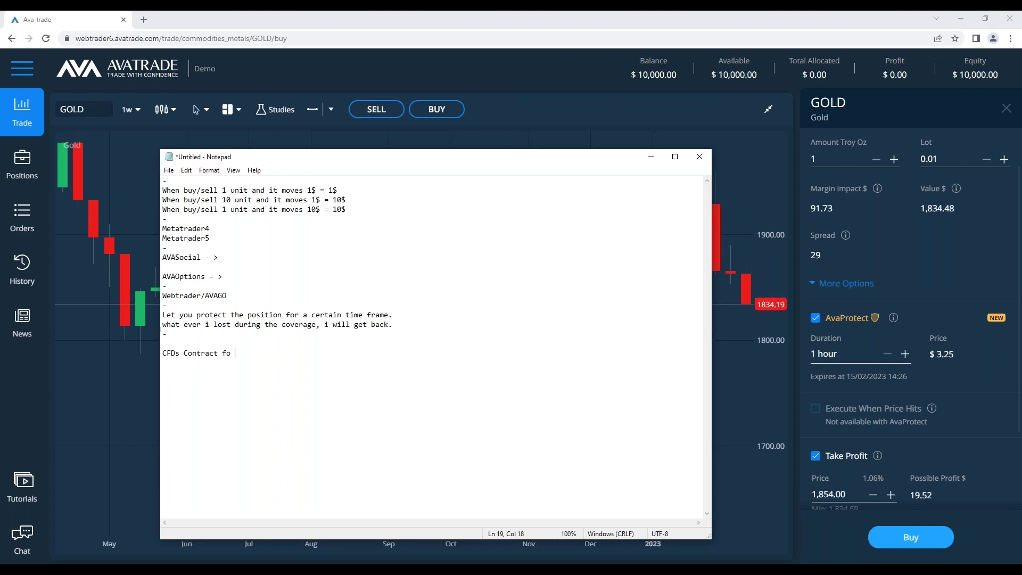
Complete the line as 'CFDs Contract for difference ( Leveraged trading )' and minimize the notes
key(BackSpace)
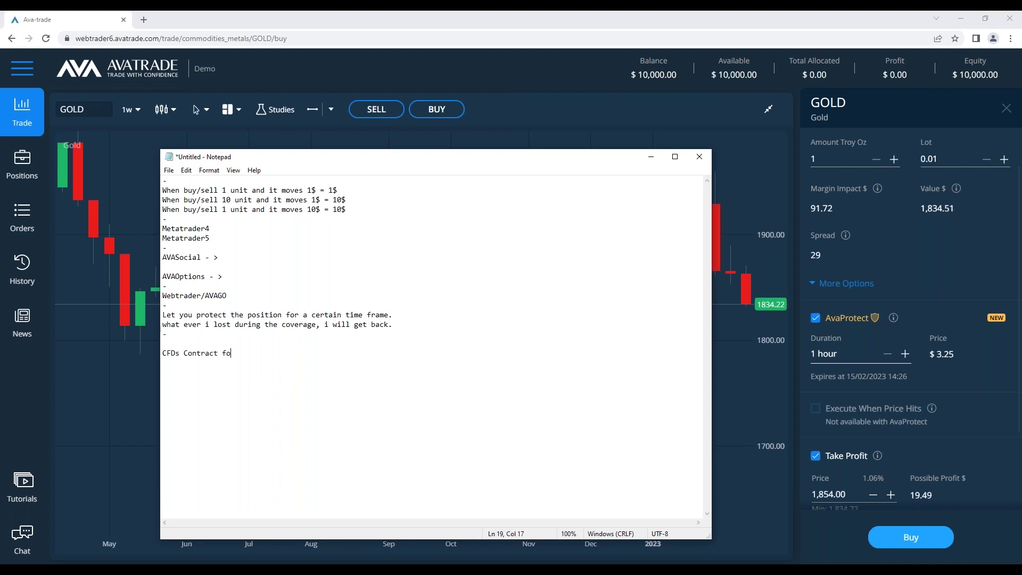
key(BackSpace)
text(or difference ( Levera)
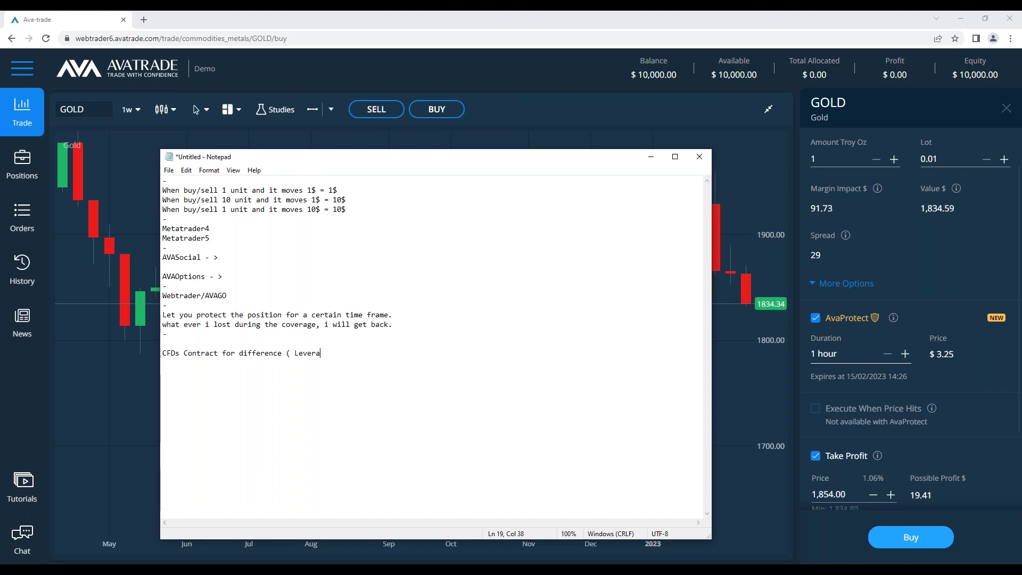
text(ged ))
key(BackSpace)
text(trading ))
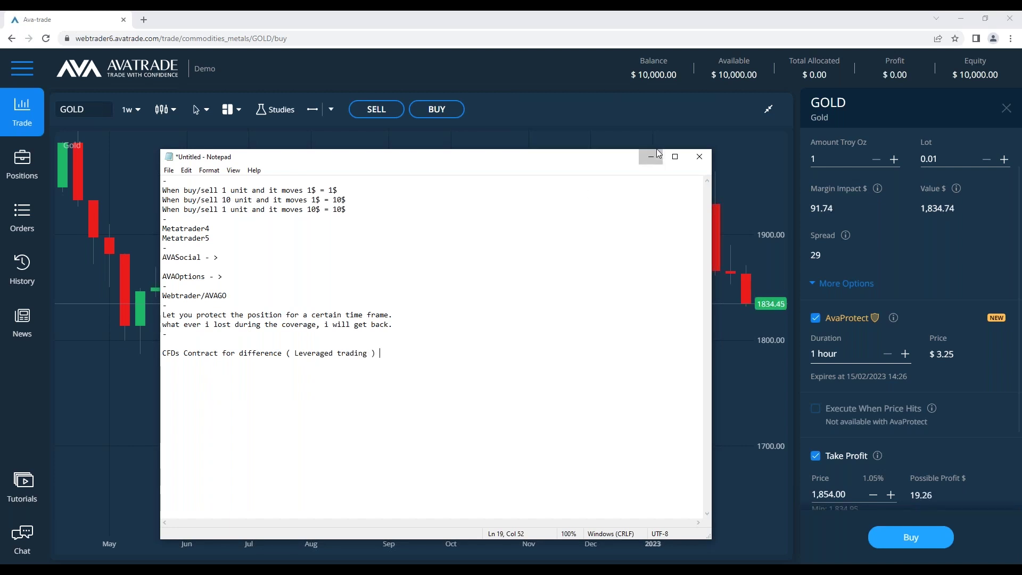
click(650, 157)
click(768, 109)
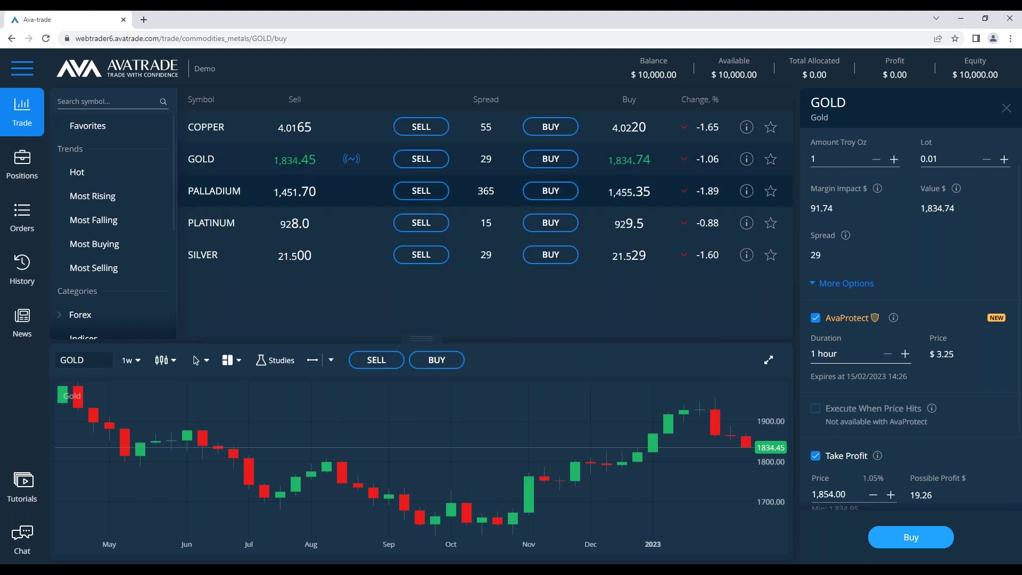
Check Gold's instrument information for its 1:20 leverage
click(746, 158)
scroll(843, 319, down, 3)
double_click(926, 285)
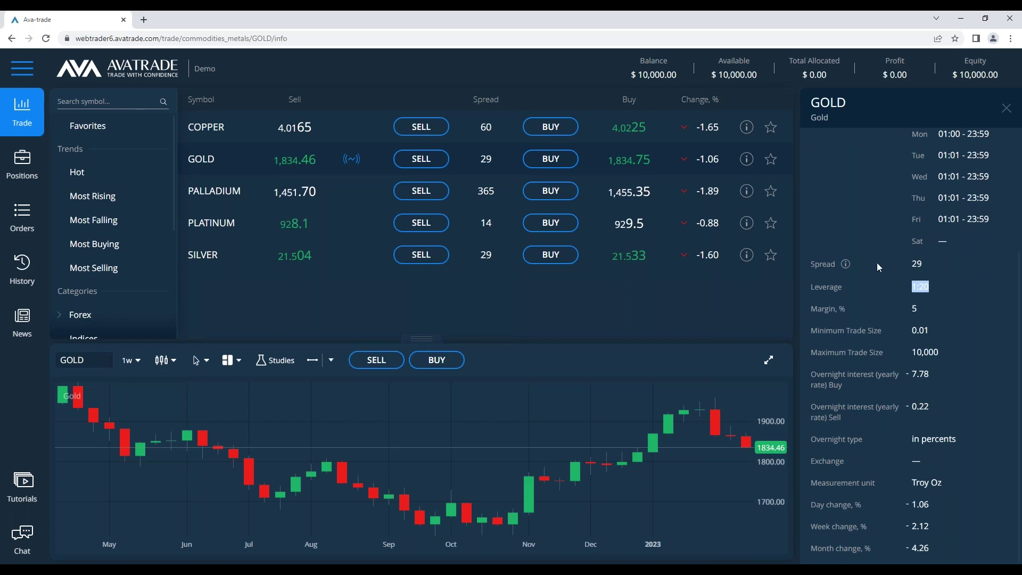
Search EUR, open EURJPY's info panel showing 1:30 leverage, then switch back to the notes
click(107, 101)
text(EUR)
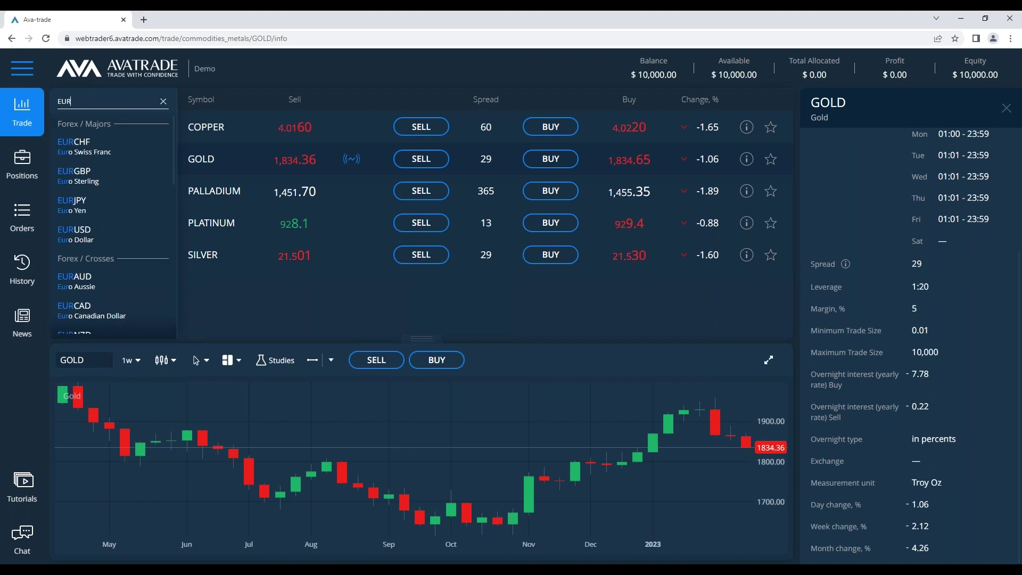
click(111, 203)
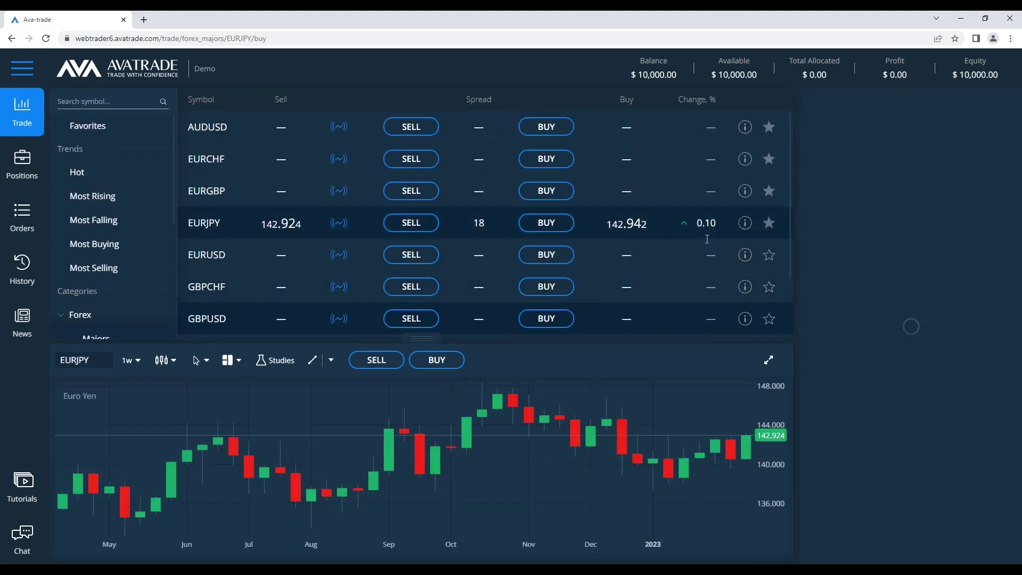
click(742, 228)
scroll(872, 427, down, 3)
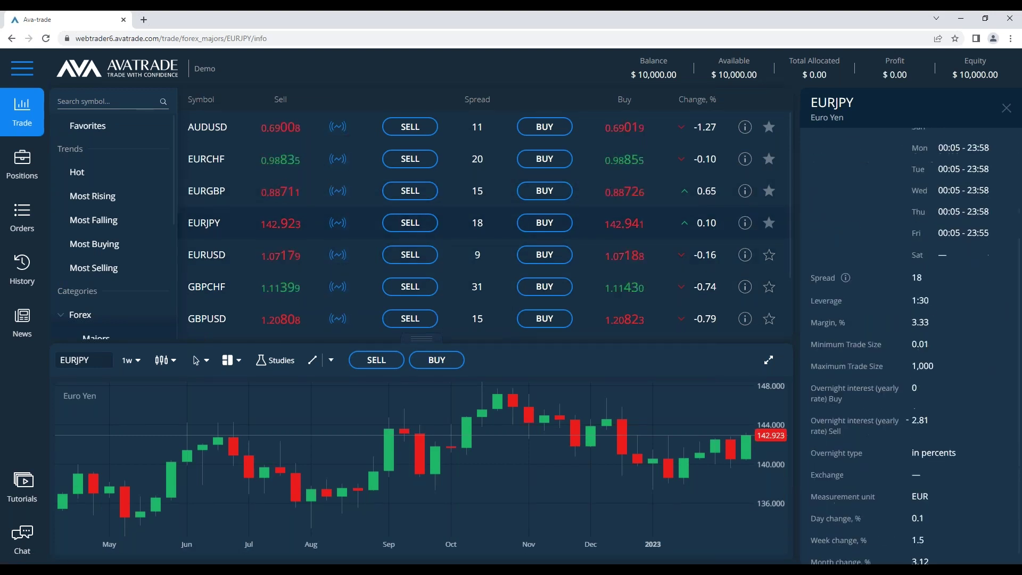
drag(934, 299, 907, 291)
click(901, 283)
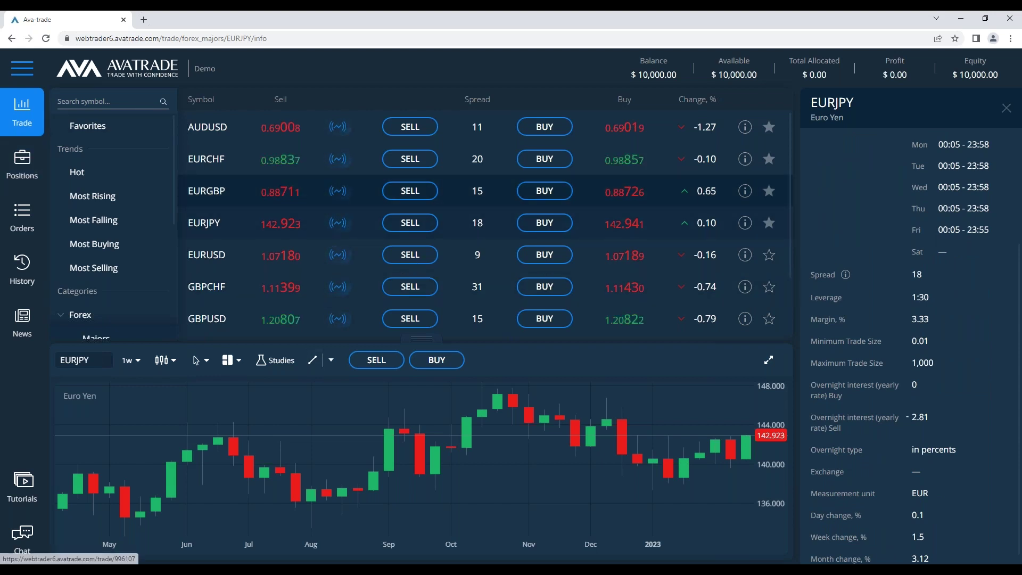
key(alt+Tab)
drag(512, 387, 161, 190)
Delete the older notes below the three buy/sell example lines
click(511, 383)
drag(511, 383, 166, 220)
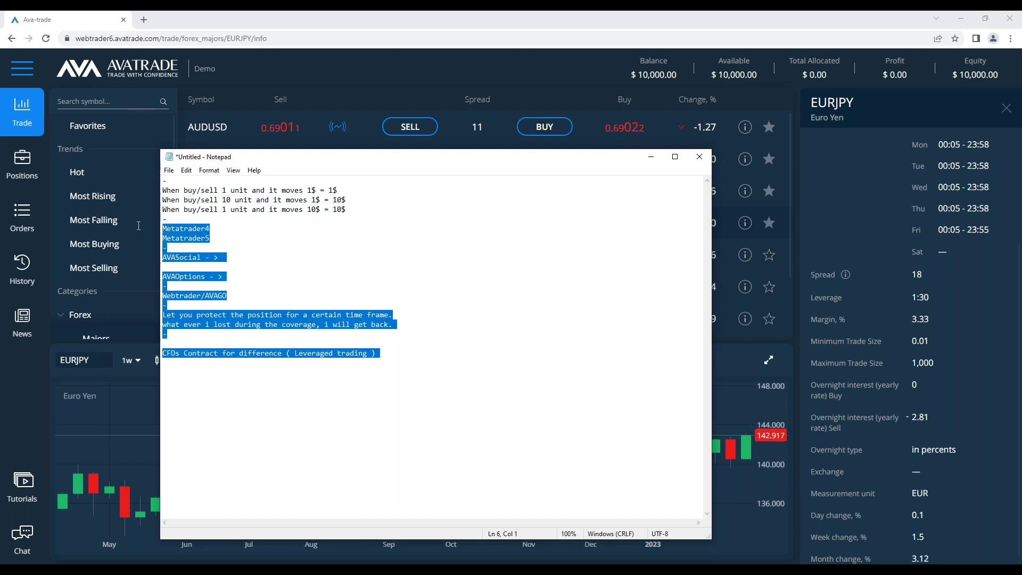
key(Delete)
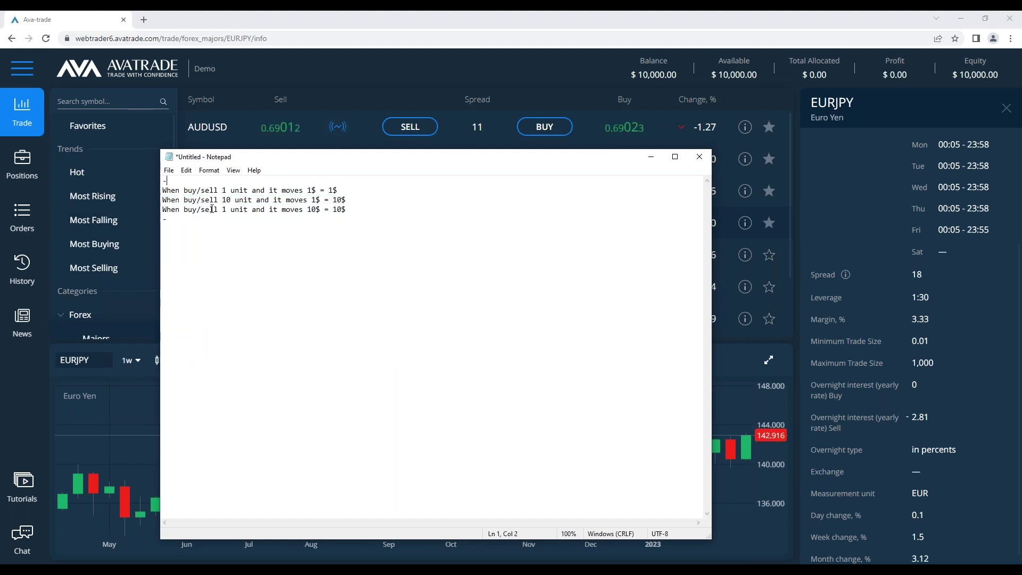
Hide the notes and close the EURJPY information panel
click(650, 156)
click(1006, 108)
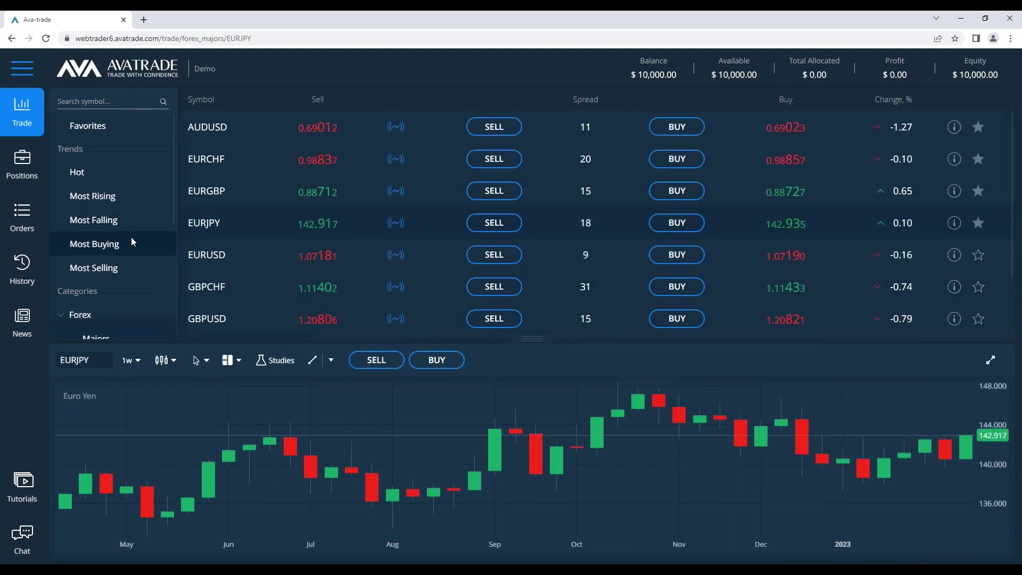
scroll(144, 255, down, 5)
Open a CrudeOIL buy ticket from Commodities > Energies and expand its Crude Oil chart
scroll(158, 268, down, 3)
scroll(139, 239, up, 5)
scroll(112, 208, down, 4)
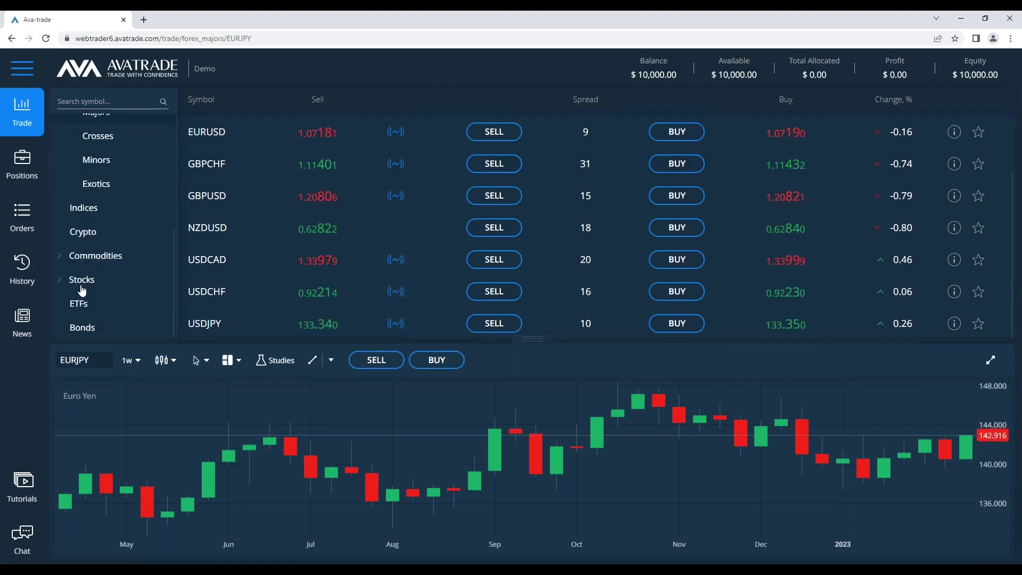
click(94, 256)
scroll(106, 254, down, 1)
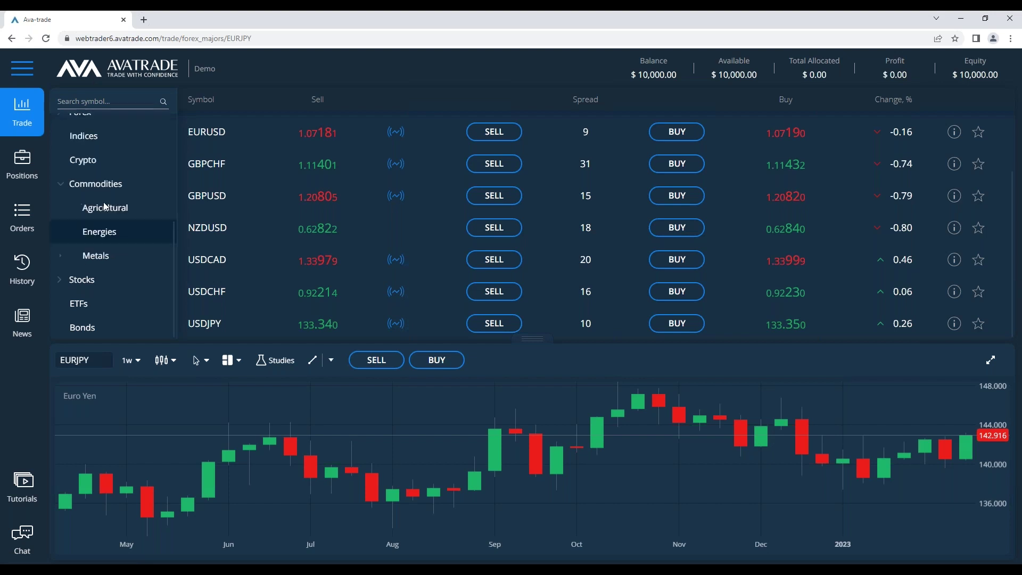
click(128, 241)
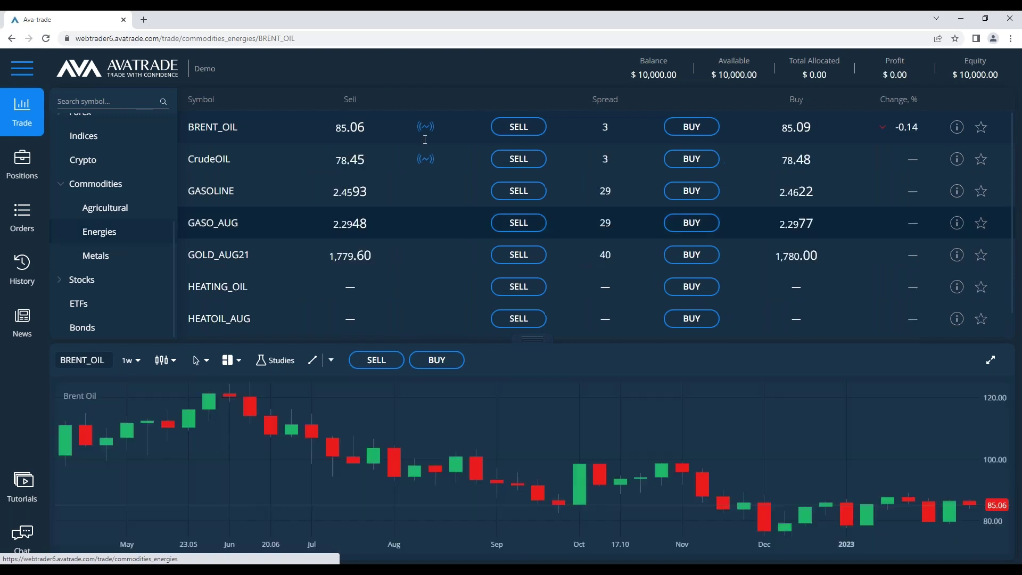
click(702, 160)
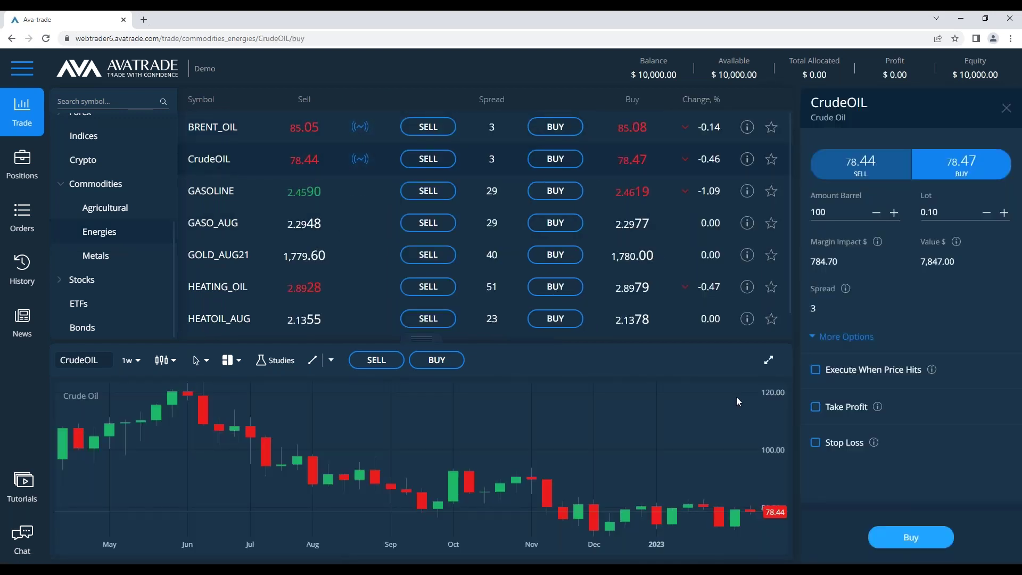
click(769, 359)
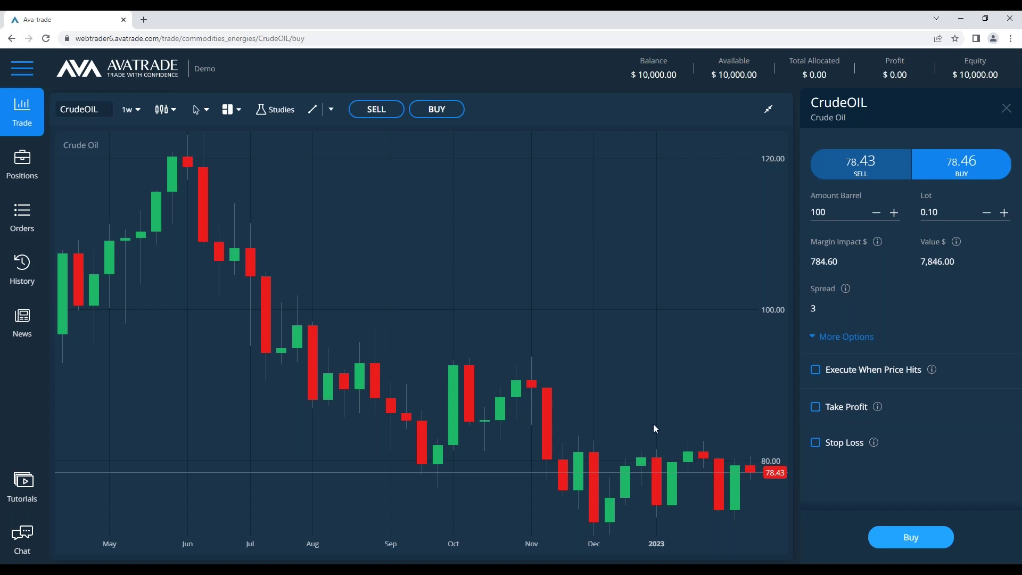
Back in the notes, open blank space above the buy/sell example lines
key(alt+Tab)
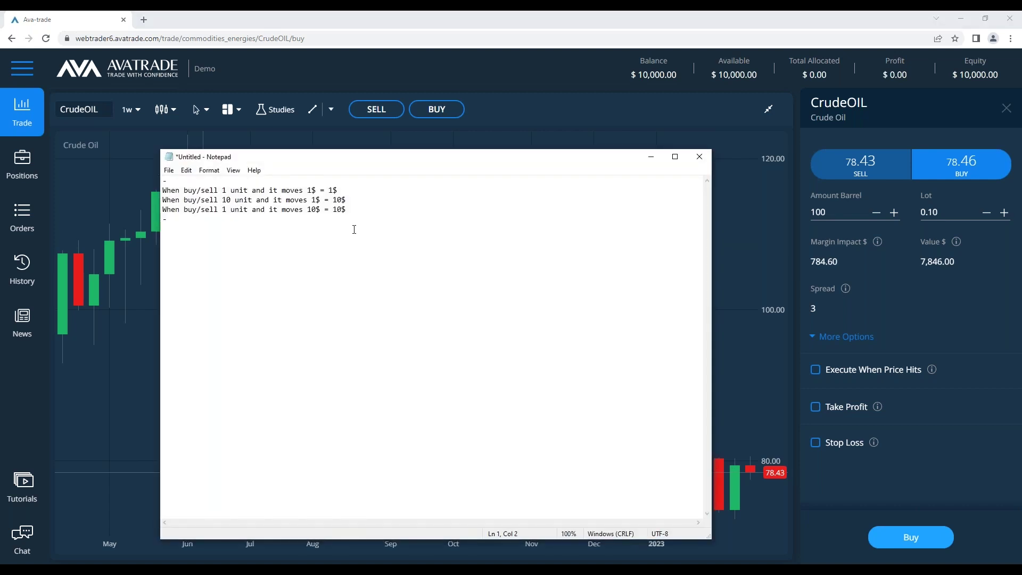
click(187, 192)
key(Up)
key(Return)
key(Return)
key(Return)
key(Return)
key(Return)
key(Return)
key(Return)
key(Return)
key(Return)
key(Return)
key(Return)
key(Return)
key(Return)
key(Return)
key(Up)
key(Up)
key(Up)
key(Up)
key(Up)
key(Up)
key(Up)
key(Up)
key(Up)
key(Up)
key(Up)
key(Up)
key(Up)
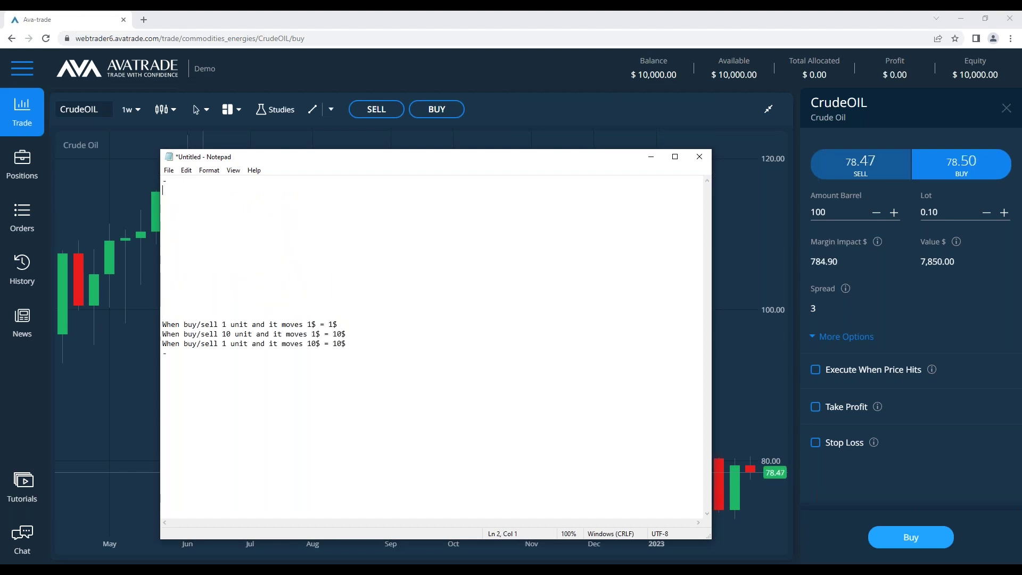
key(BackSpace)
key(BackSpace)
Type a 'CrudeOIL' heading, a '-' line and '1. Goal:' at the top
text(Goal)
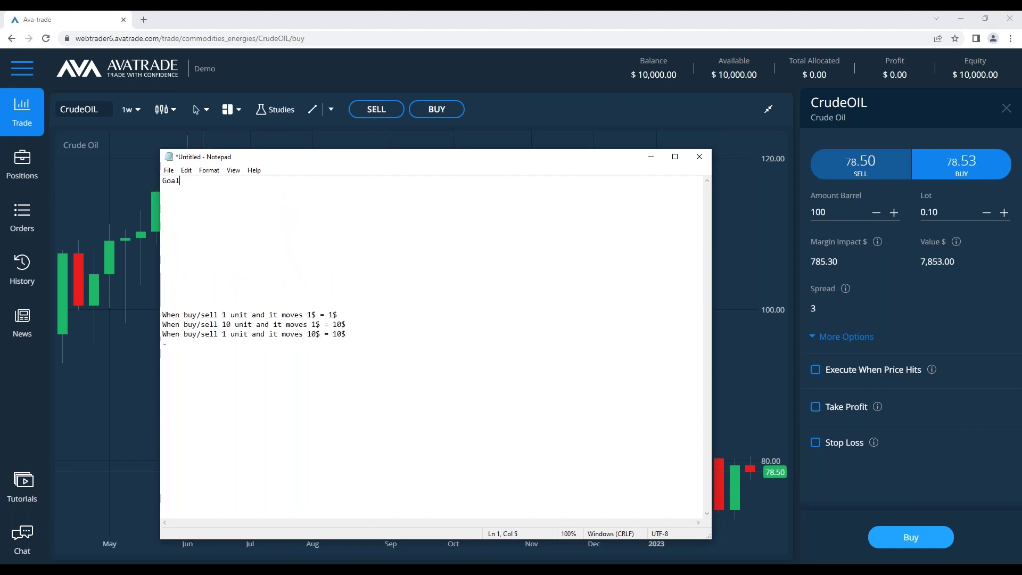
text(:)
key(BackSpace)
key(BackSpace)
key(BackSpace)
key(BackSpace)
key(BackSpace)
text(CrudeOIL)
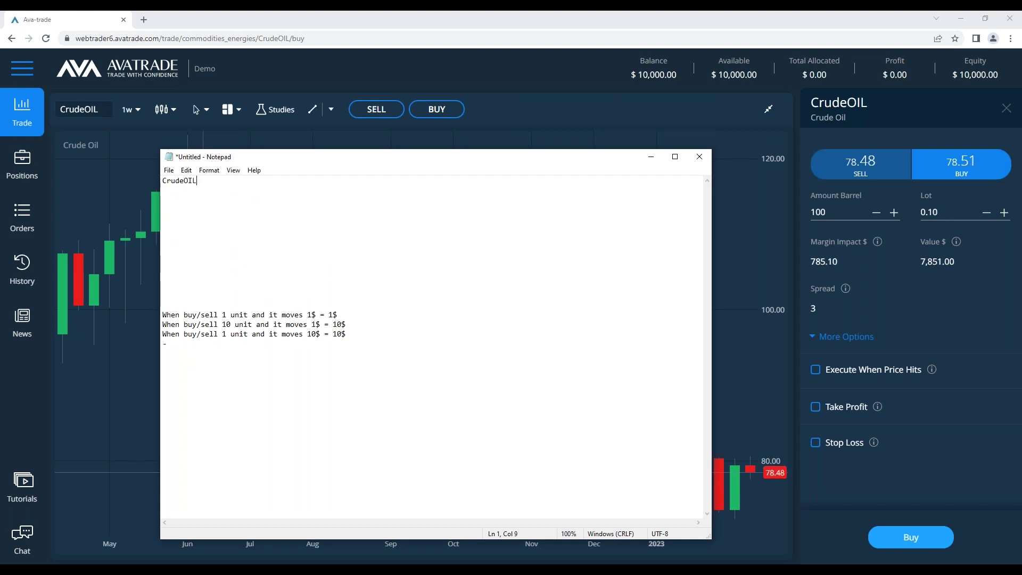
key(Return)
text(-)
key(Return)
key(Return)
text(1.)
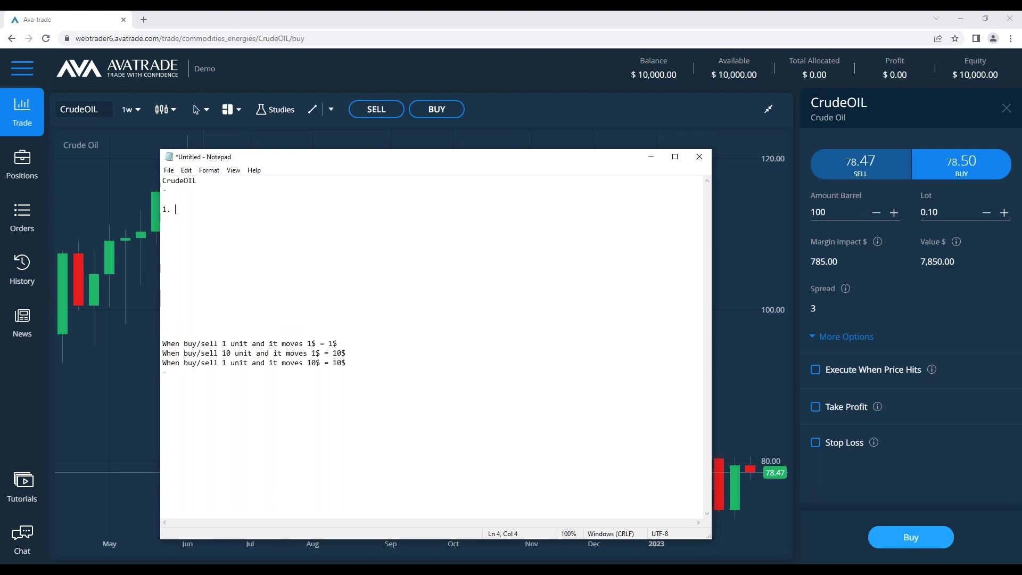
text( Goal:)
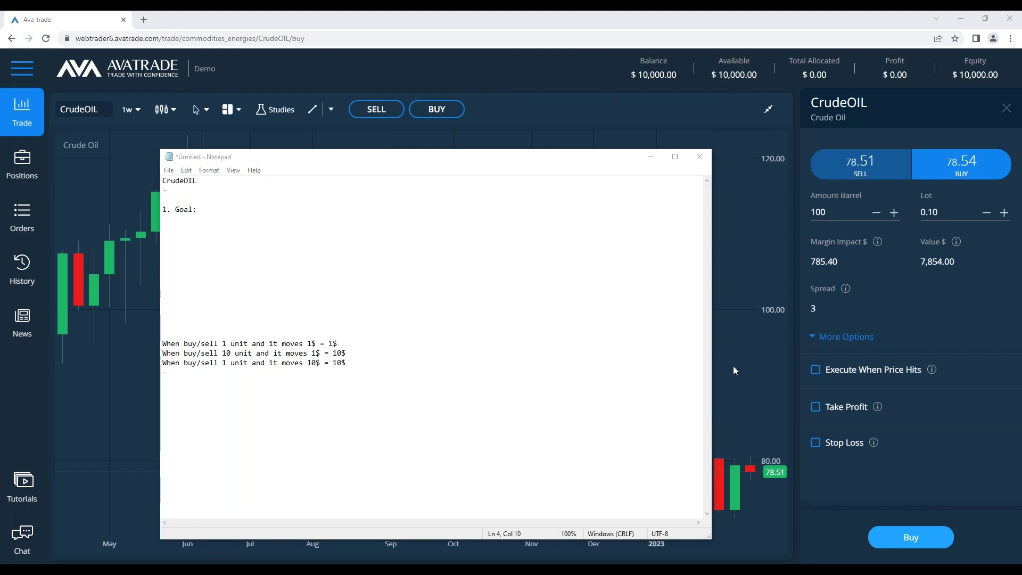
Type 'Technical & Fundamental.' on a new blank line below the goal item
click(338, 247)
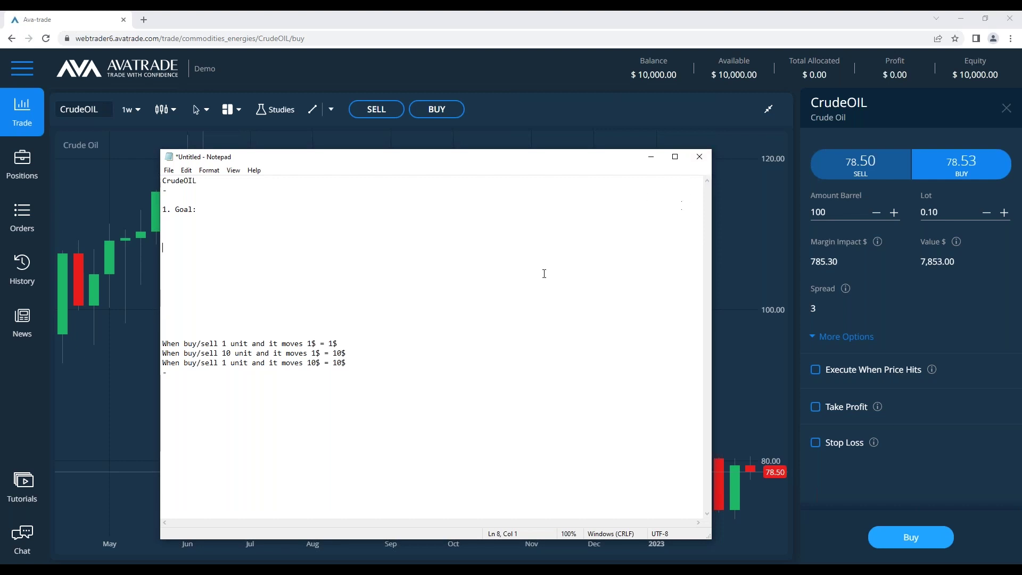
drag(459, 155, 467, 176)
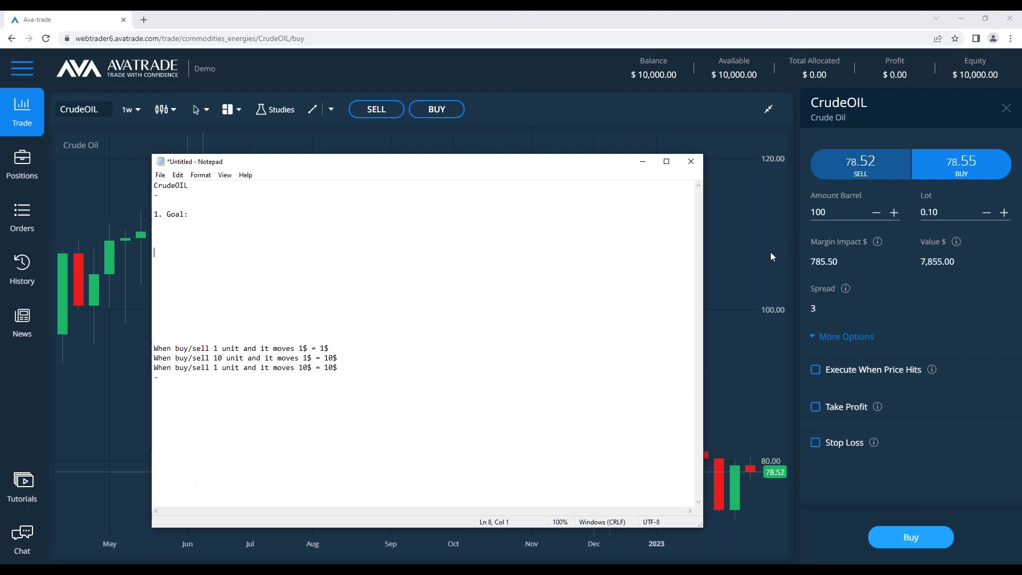
click(381, 272)
key(Return)
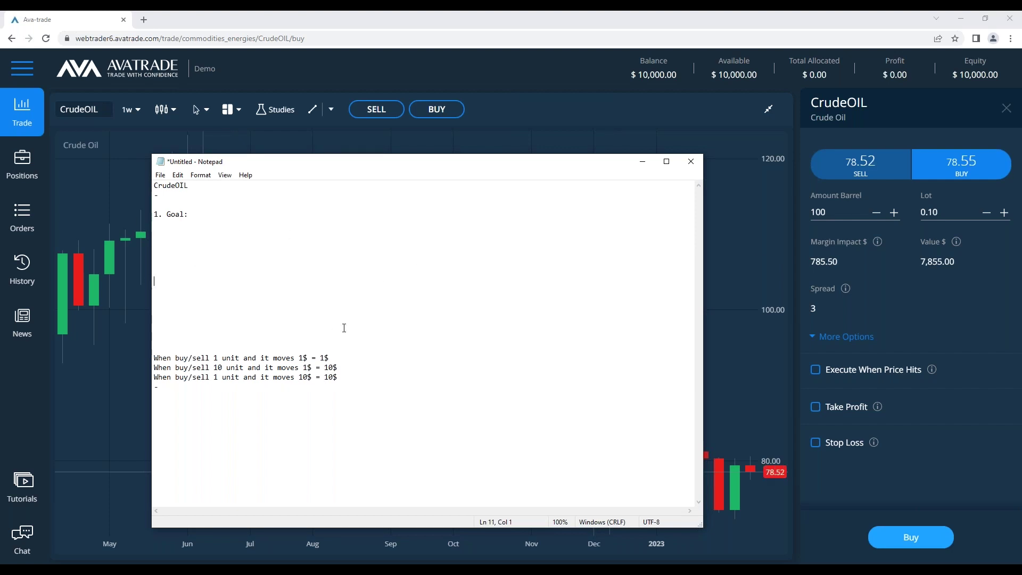
text(E)
key(BackSpace)
text(Technical & Fundamental)
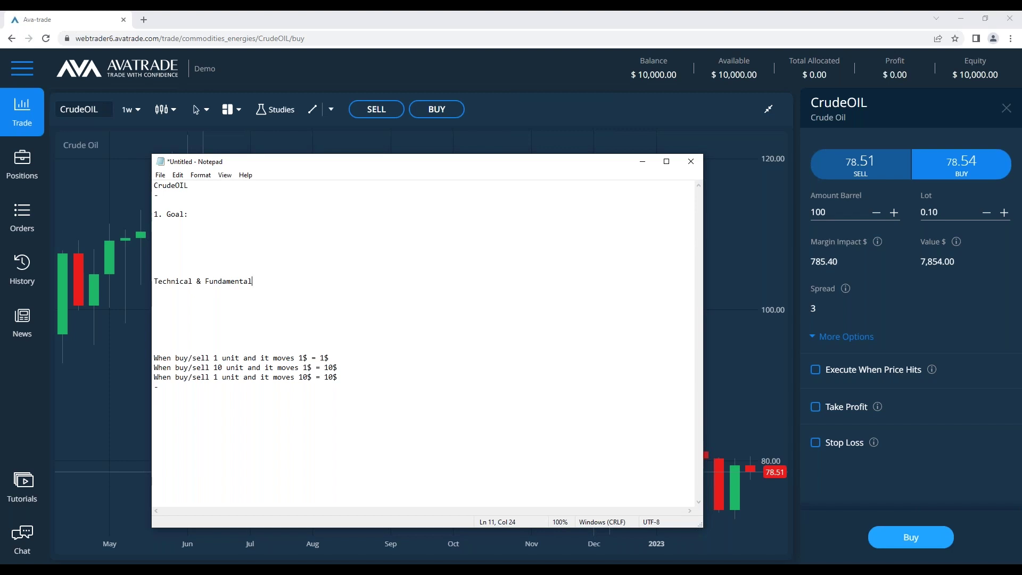
text(.)
Delete those lines again, leaving '1. Goal:' empty with the caret after it
drag(341, 301, 223, 242)
key(BackSpace)
click(219, 218)
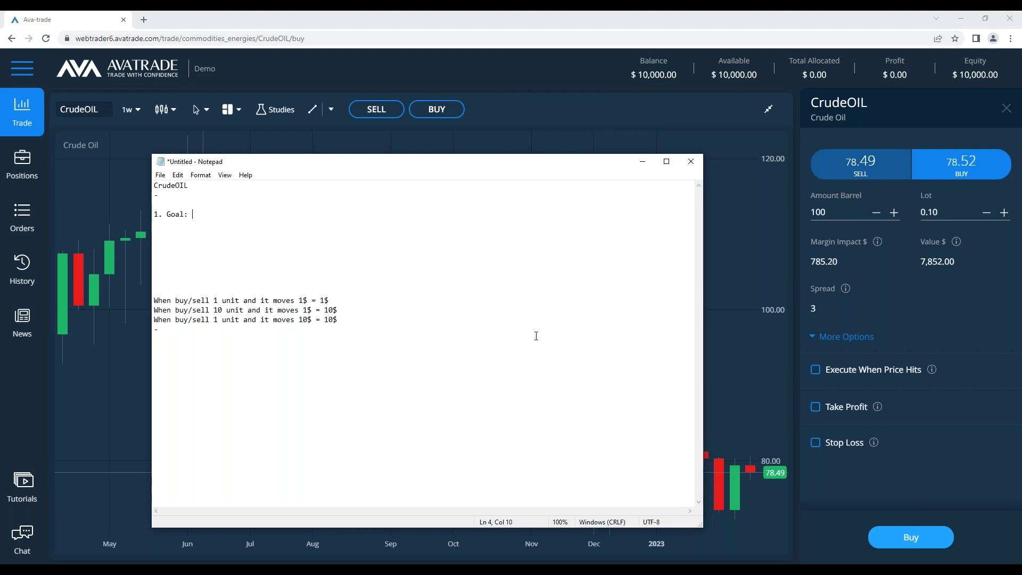
Complete the first item as '1. Goal: 250$' and start item '2.' on the line below
text(250$)
key(Return)
text(2.)
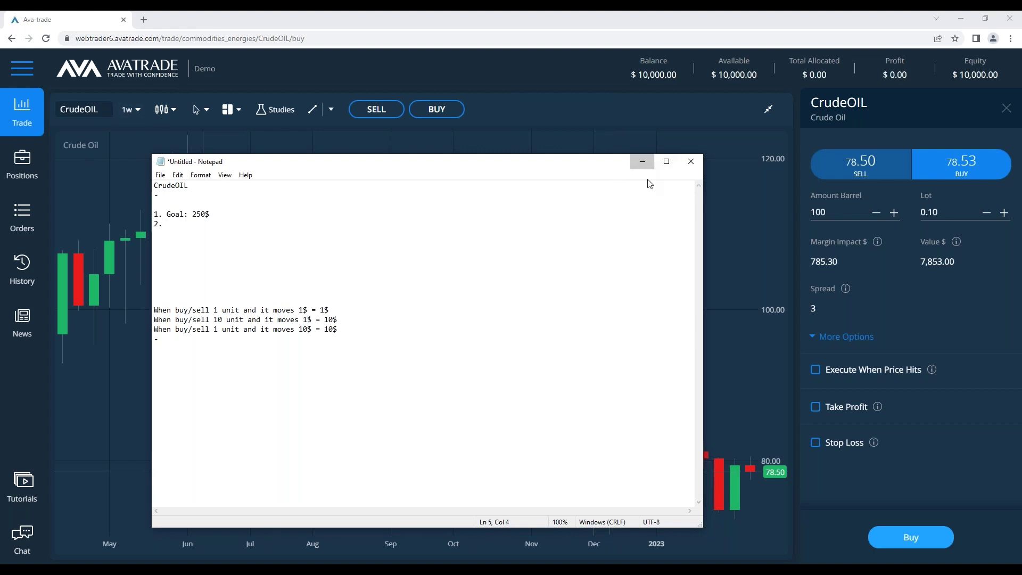
click(642, 161)
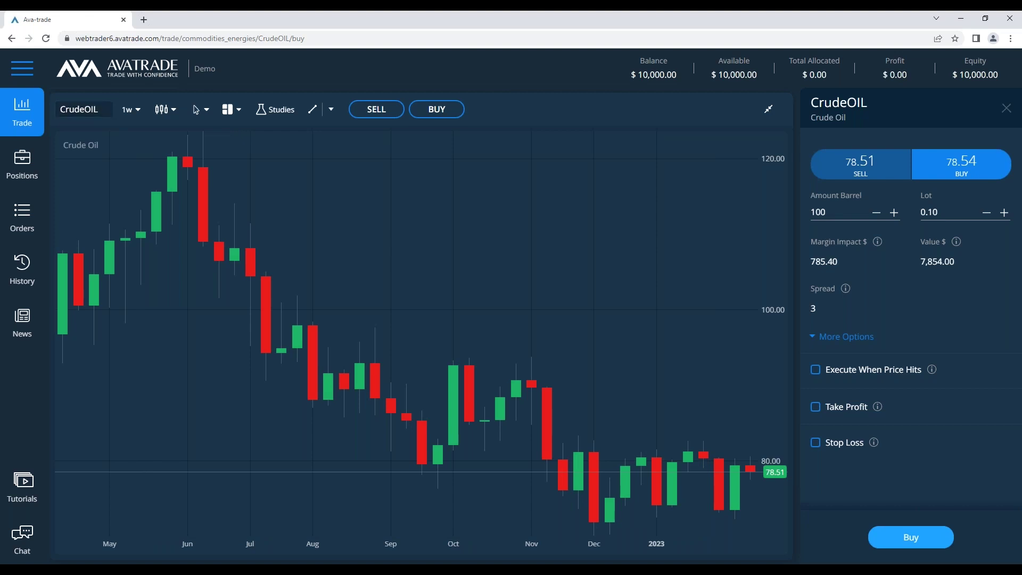
Switch the CrudeOIL chart to daily (1d) candles
click(131, 109)
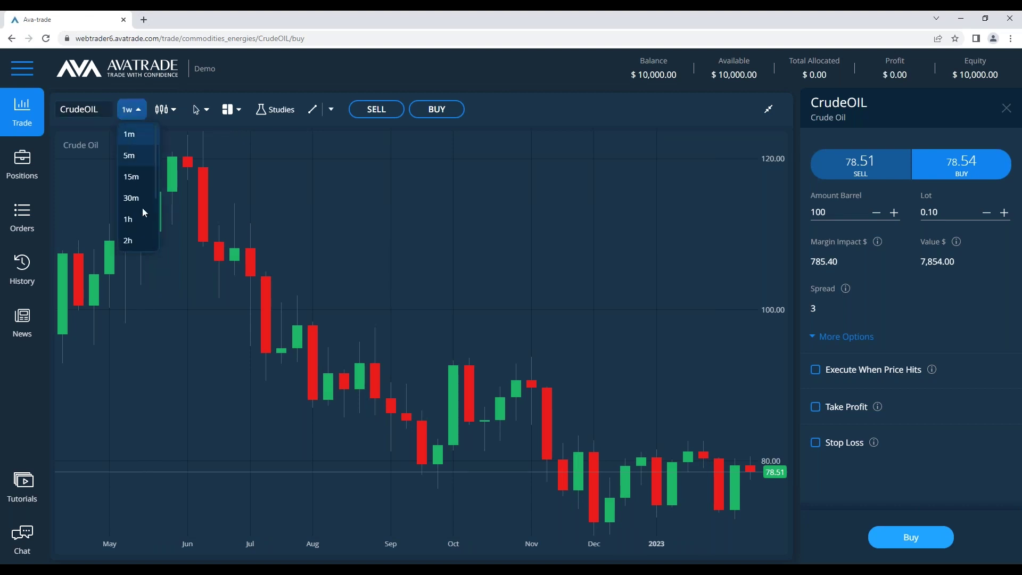
scroll(142, 156, down, 2)
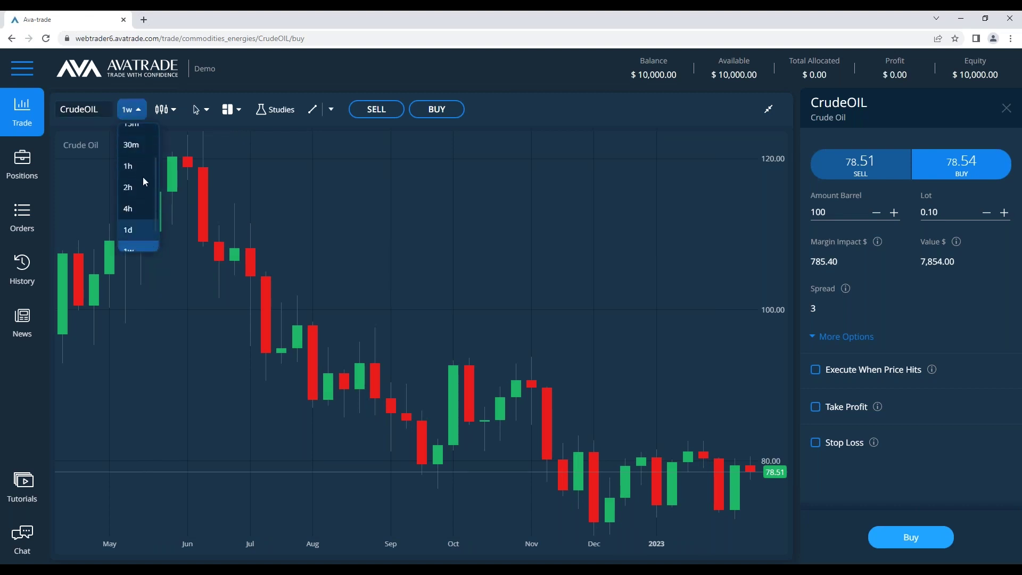
click(138, 229)
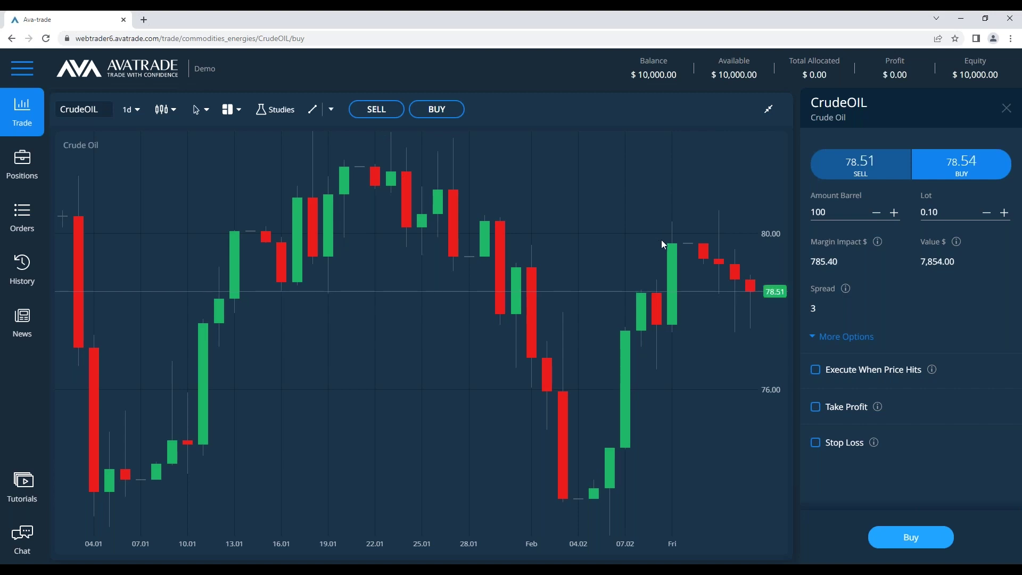
Turn on the Crosshair cursor readout and pan the chart back to earlier dates
click(200, 114)
click(218, 160)
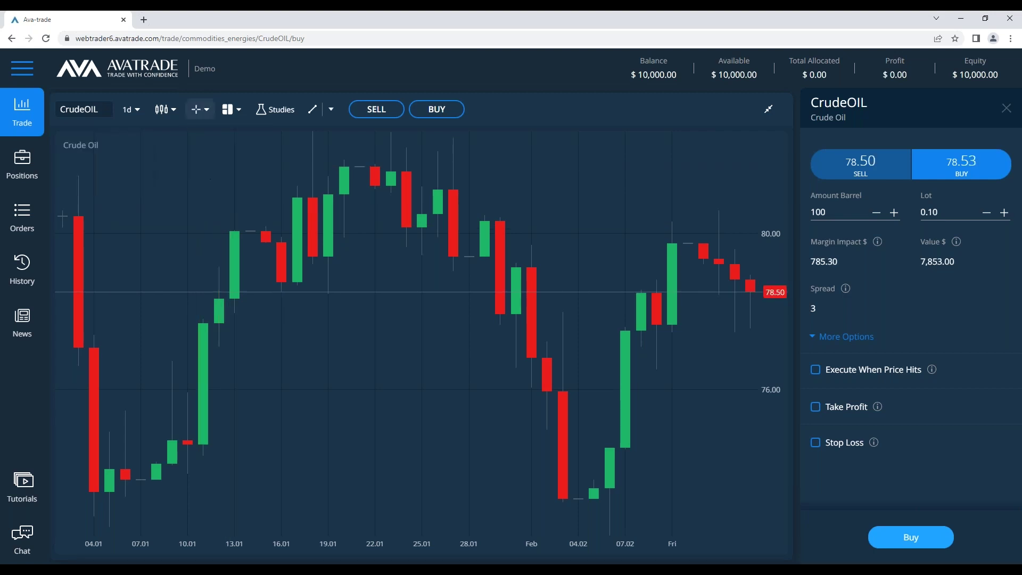
click(200, 109)
click(200, 134)
drag(442, 233, 131, 241)
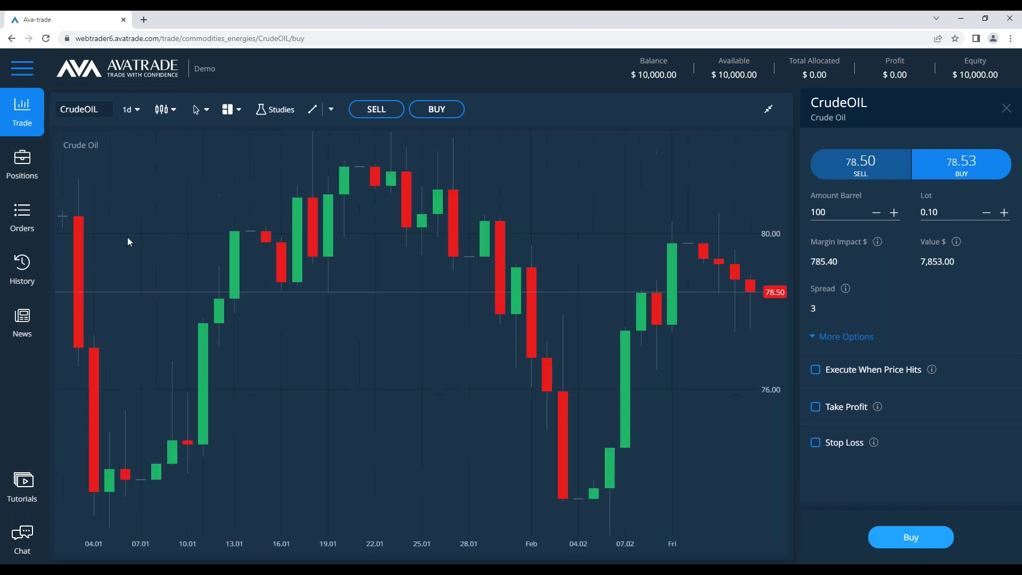
click(196, 110)
click(201, 153)
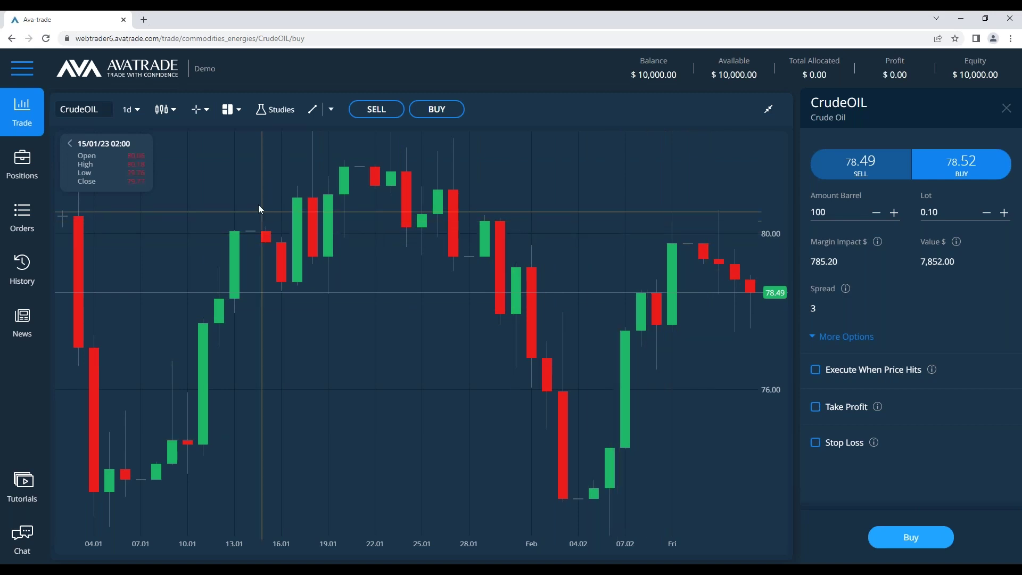
Look through the chart layout options, then open the studies editor
click(241, 110)
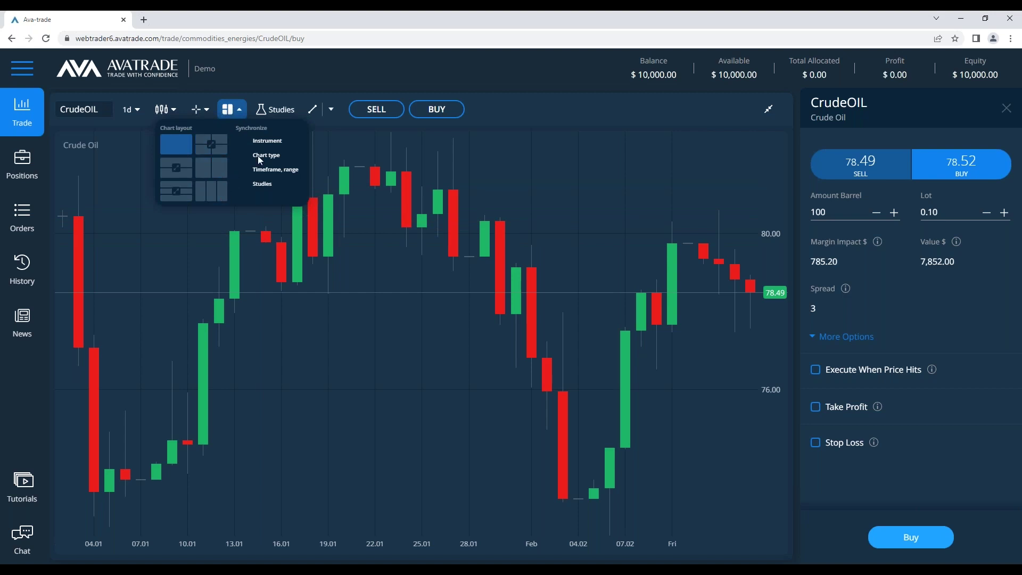
click(477, 206)
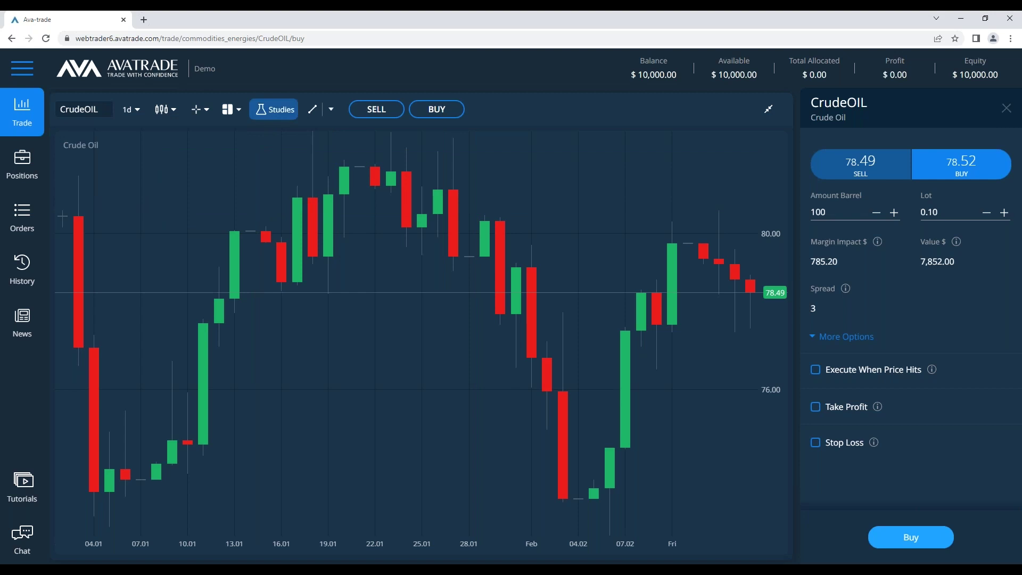
click(275, 109)
click(357, 193)
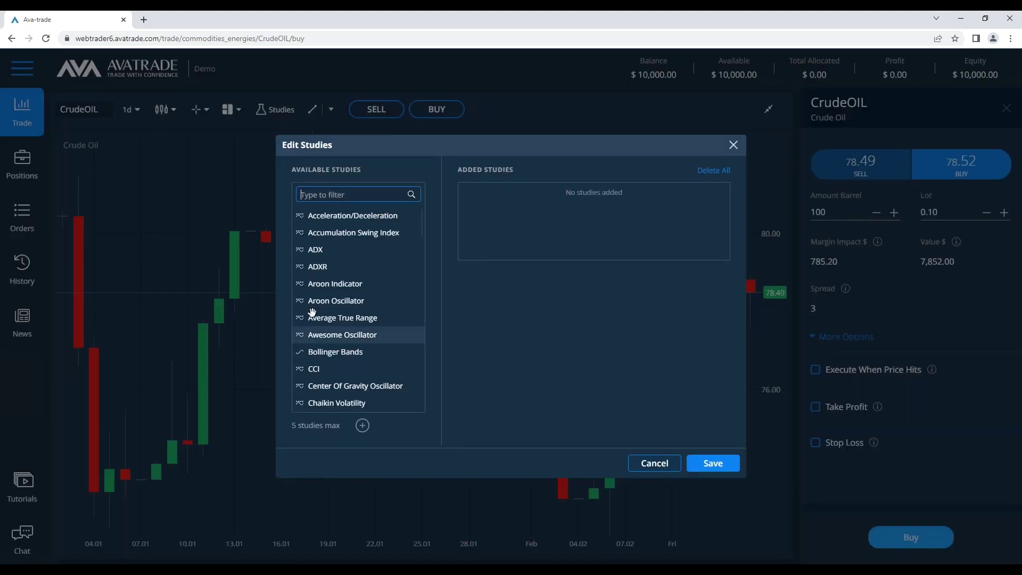
scroll(336, 354, down, 5)
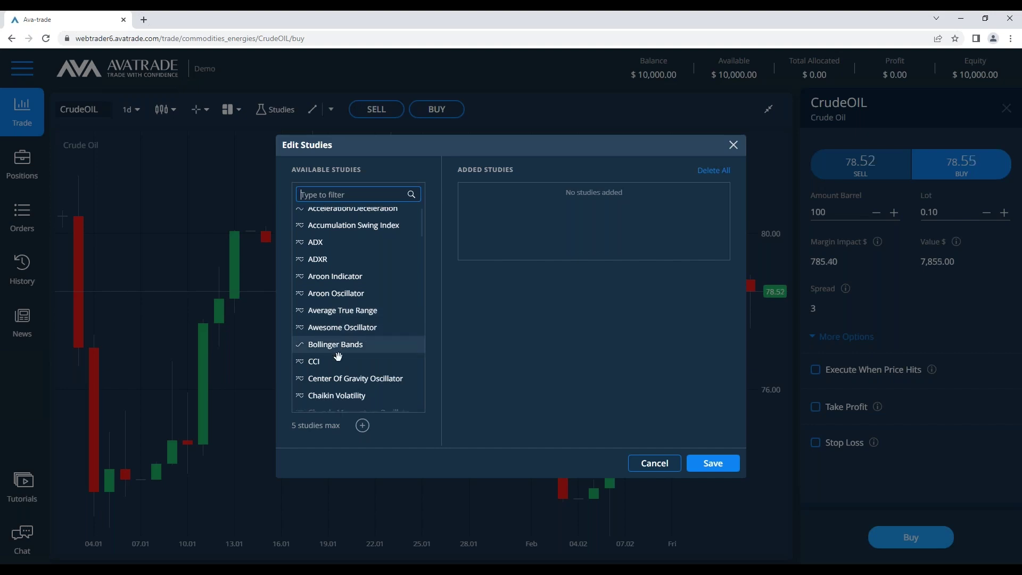
scroll(367, 387, down, 7)
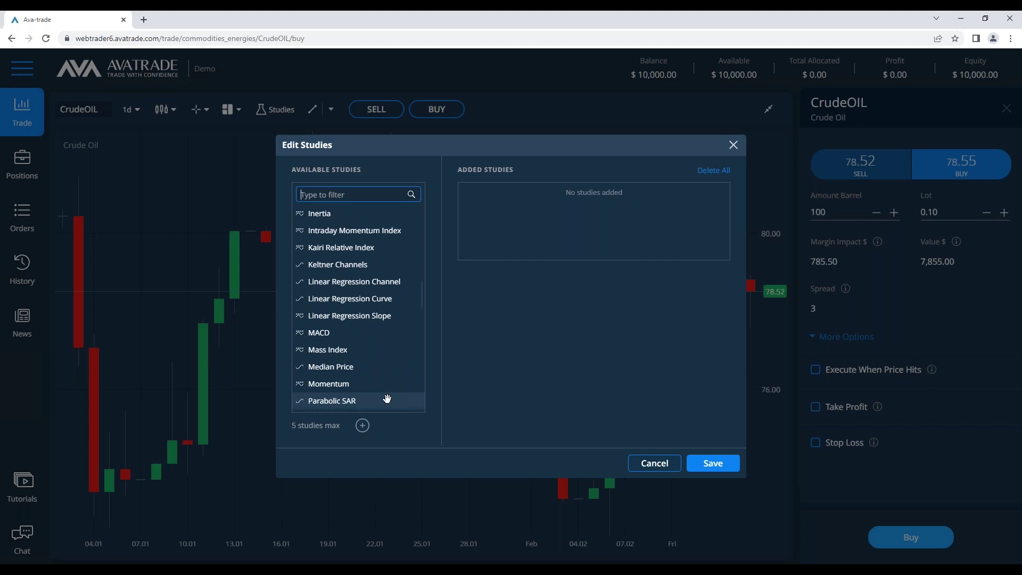
scroll(387, 398, down, 5)
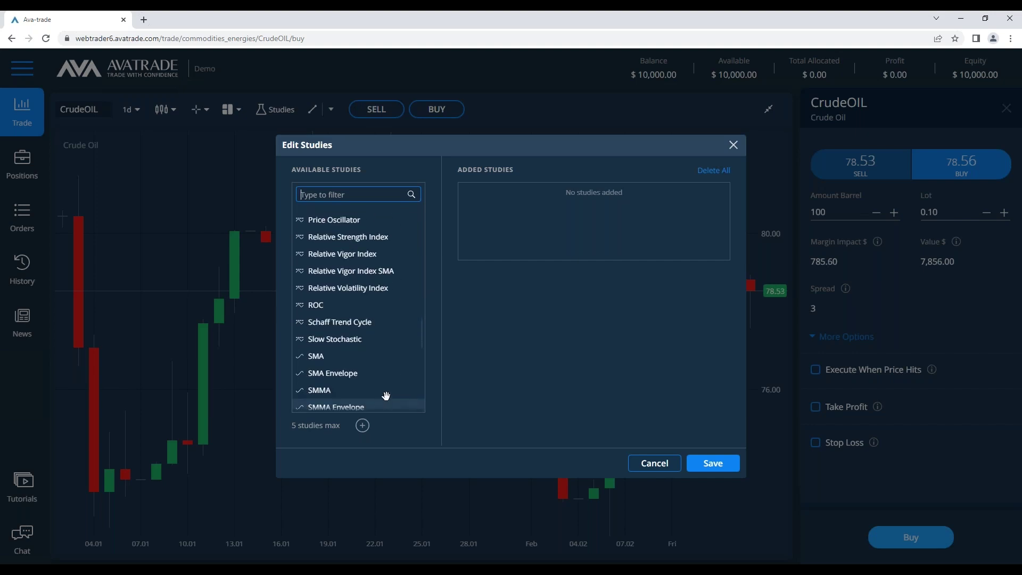
drag(505, 236, 592, 219)
click(713, 463)
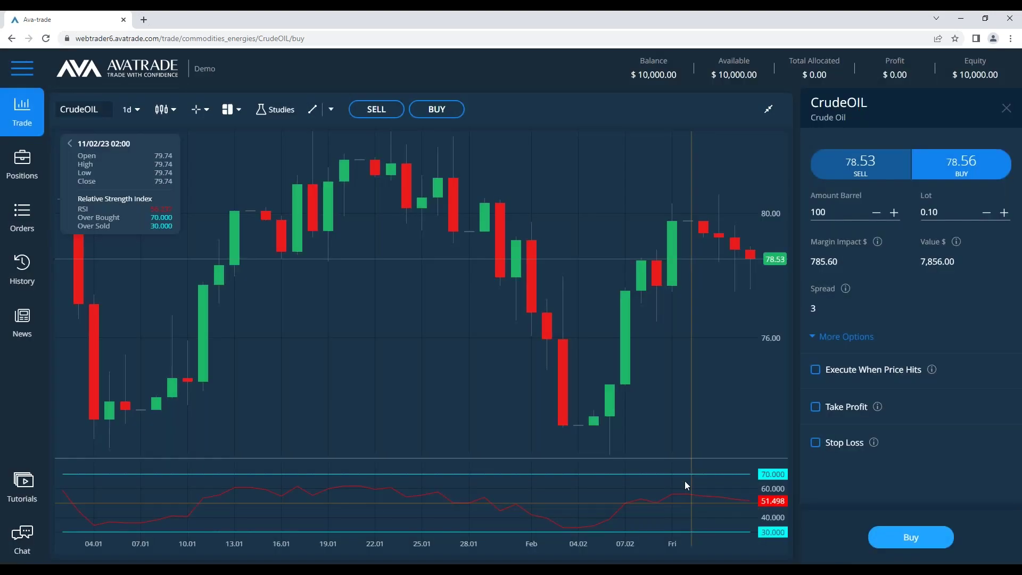
drag(628, 460, 362, 243)
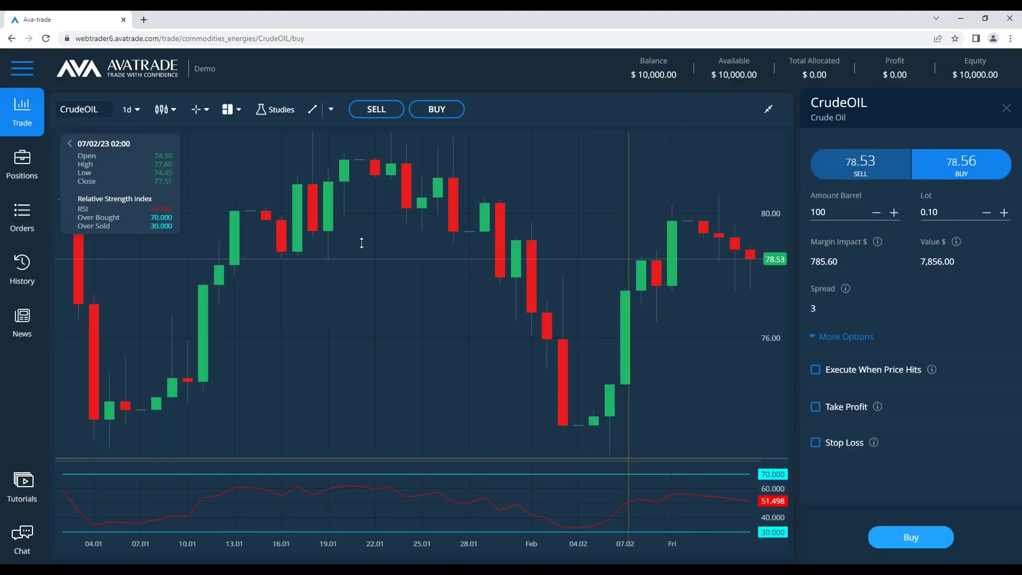
click(280, 109)
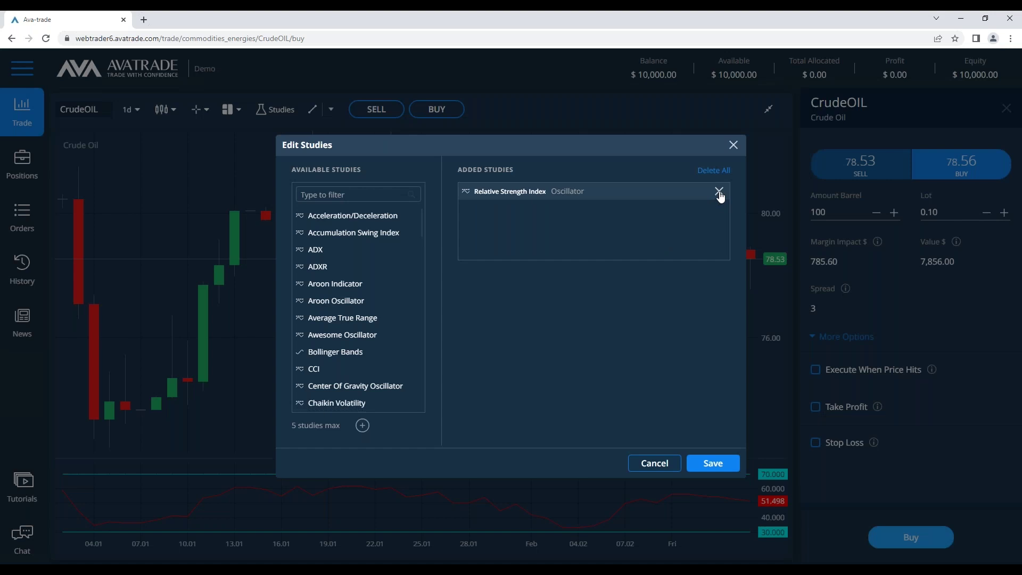
click(718, 192)
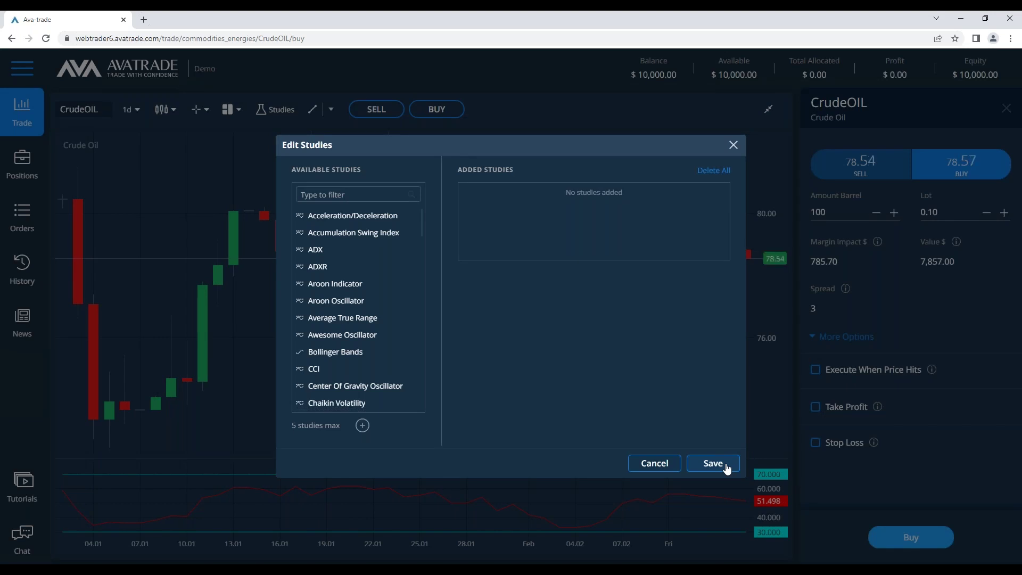
click(727, 467)
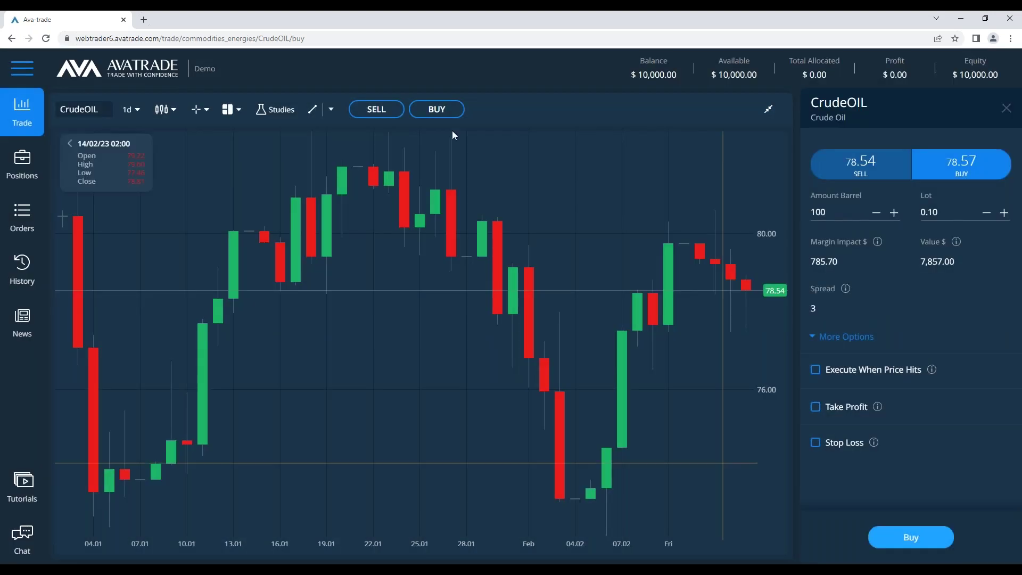
Switch to weekly candles and circle the Dec–Jan candles with a white, unfilled oval
click(331, 109)
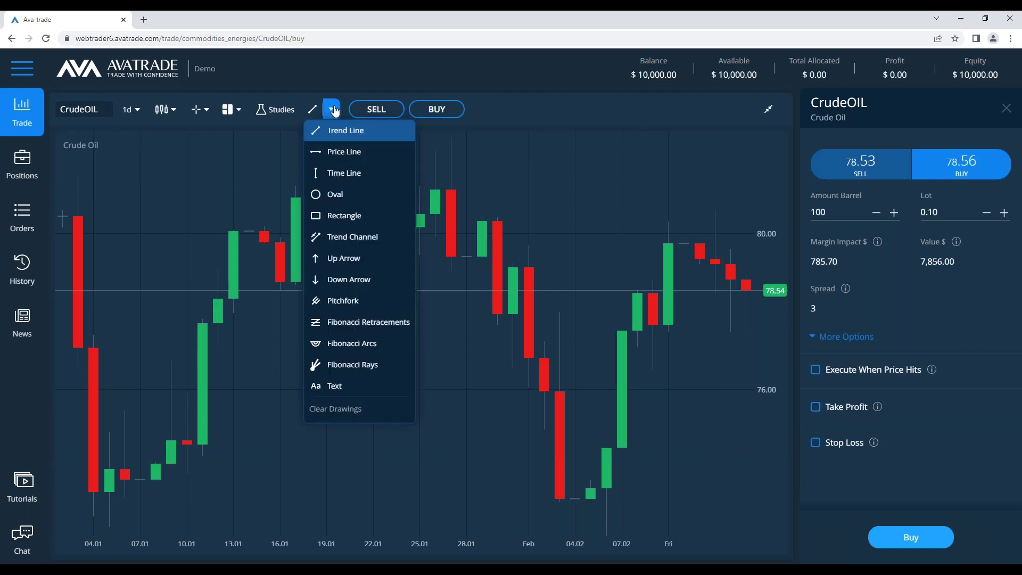
click(340, 195)
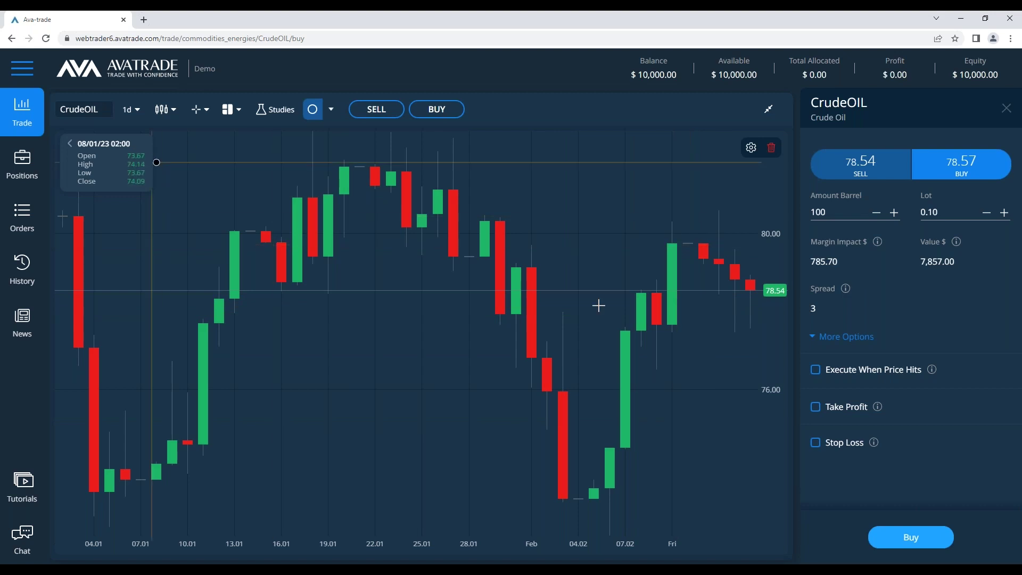
click(135, 110)
click(138, 222)
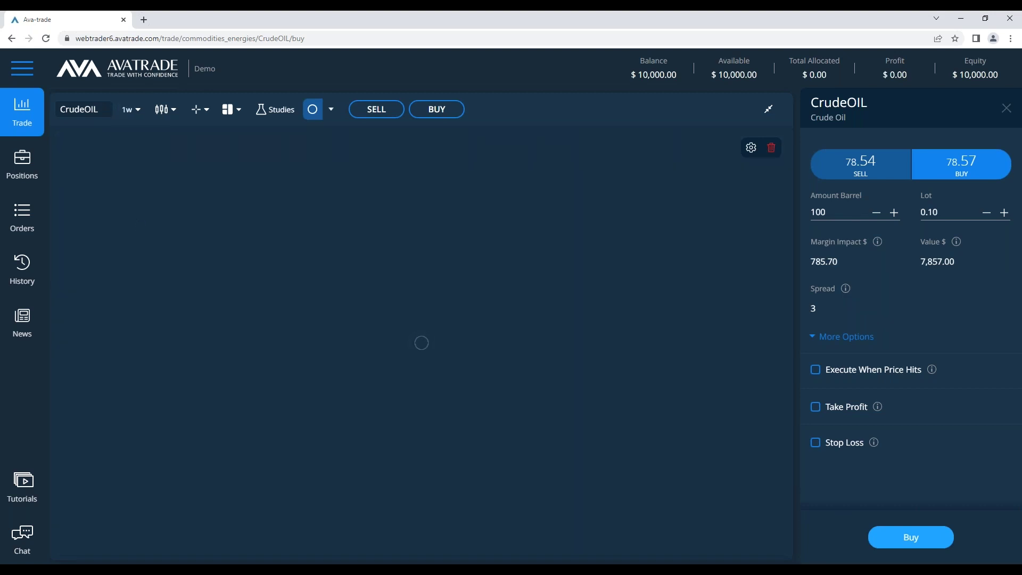
click(734, 435)
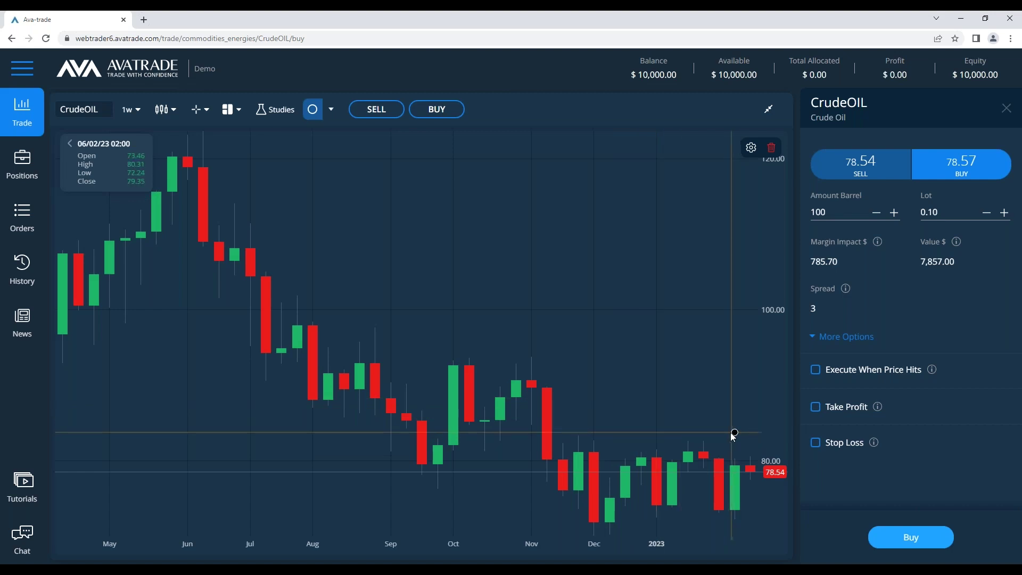
click(578, 501)
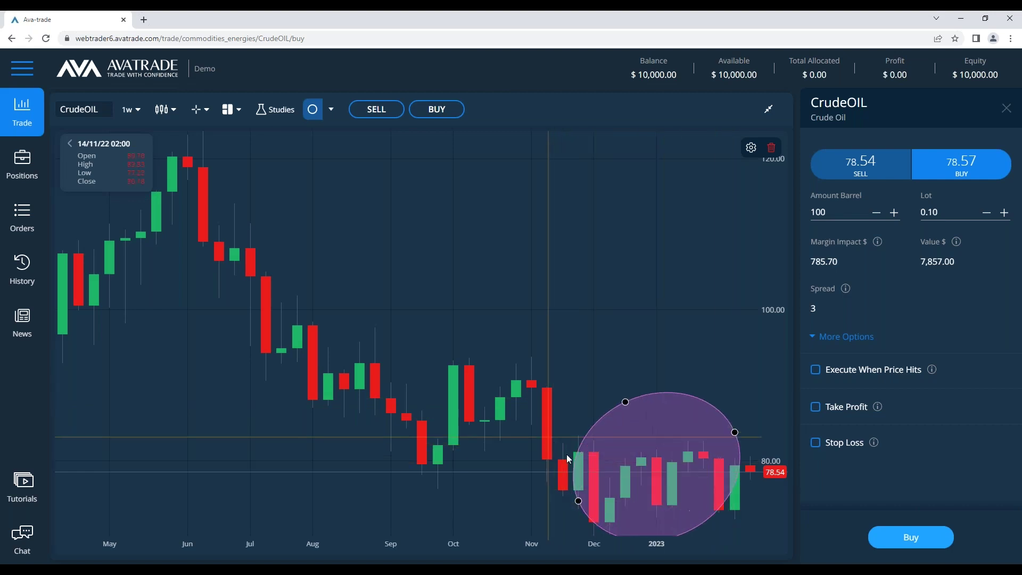
click(626, 401)
click(488, 372)
click(410, 371)
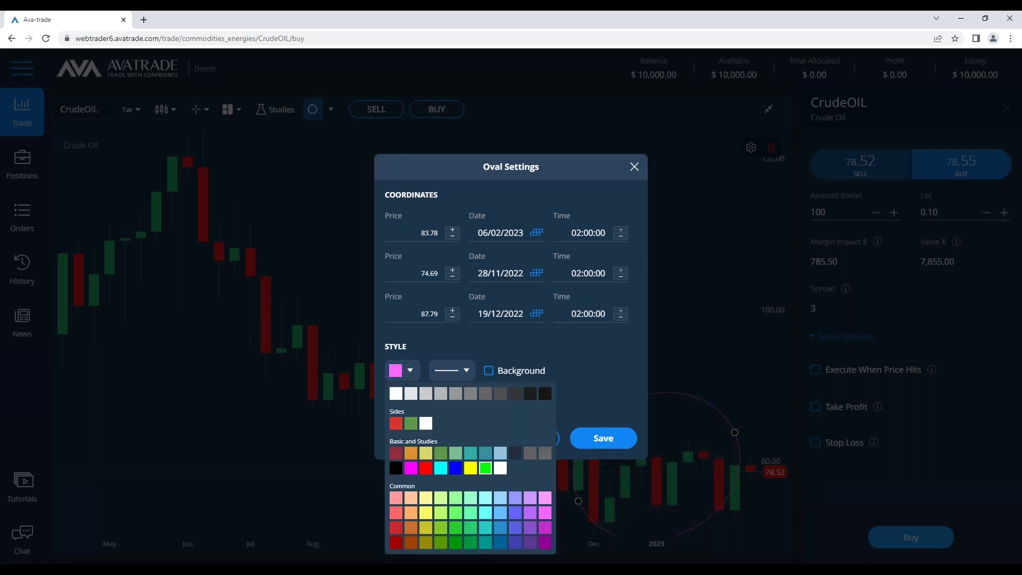
click(500, 467)
click(607, 439)
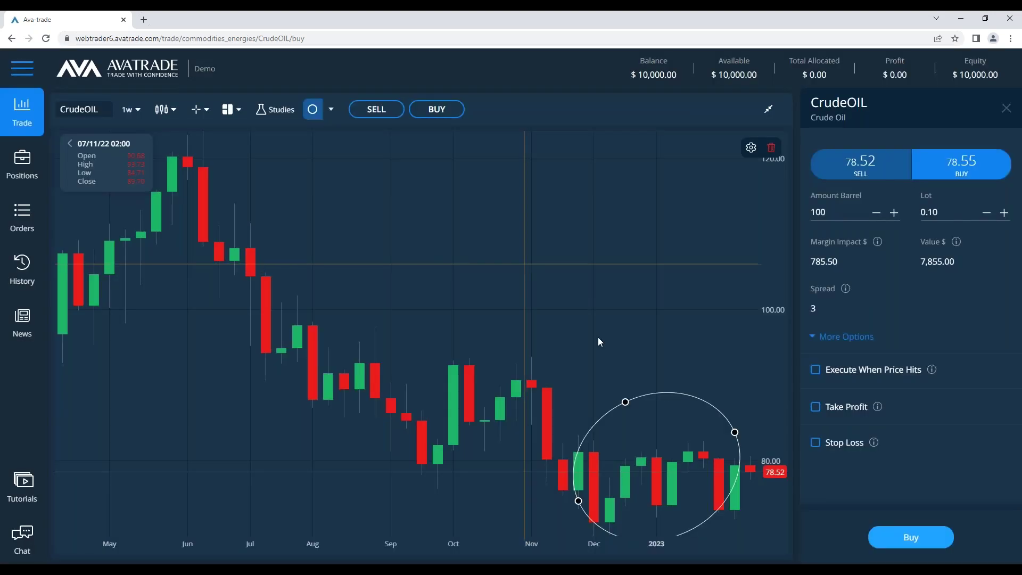
click(320, 105)
Add a 'Resistance' text label near the 100 price level
click(332, 113)
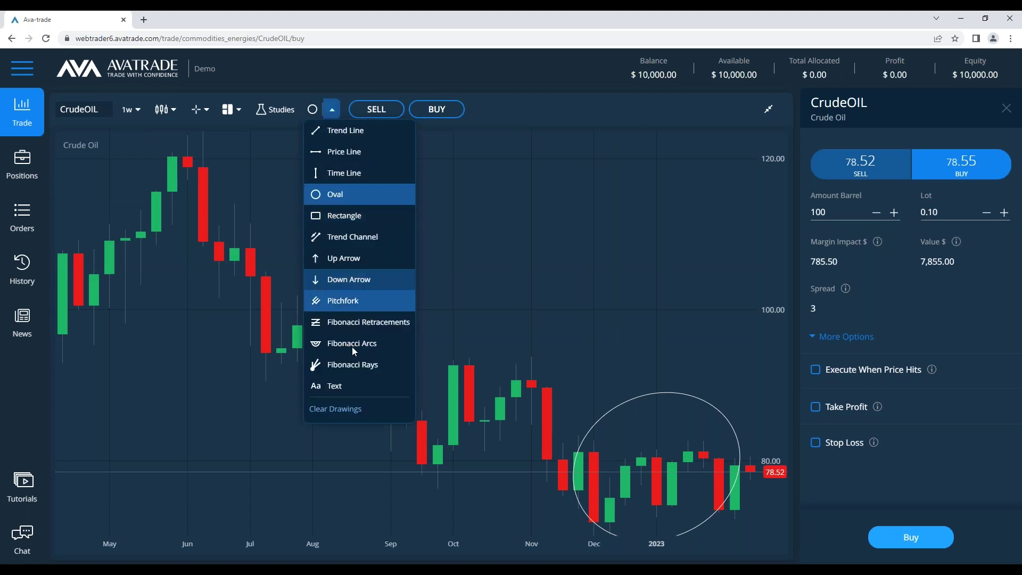
click(347, 382)
click(536, 350)
text(Resist)
key(BackSpace)
key(BackSpace)
key(BackSpace)
text(istance)
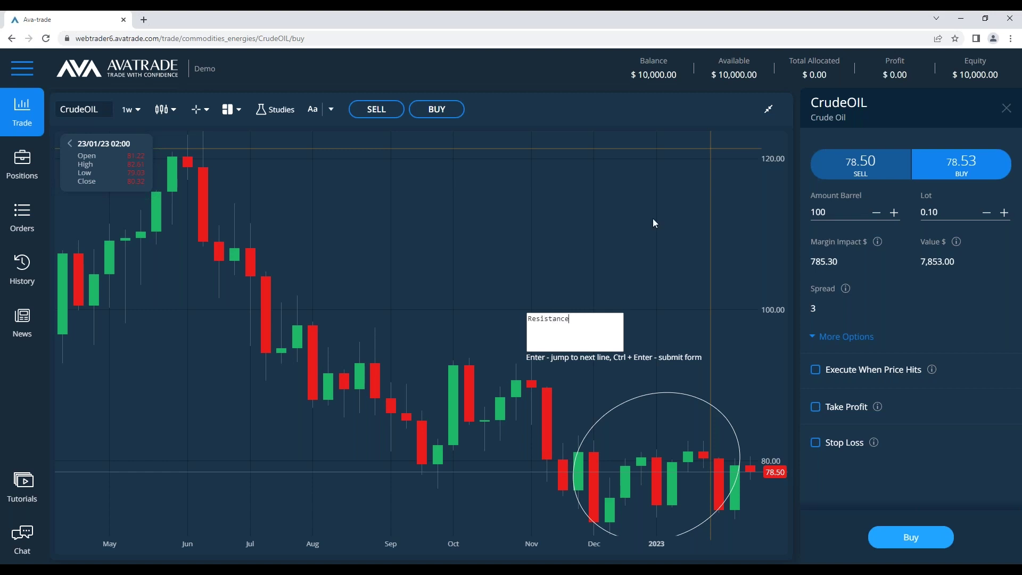
key(ctrl+Return)
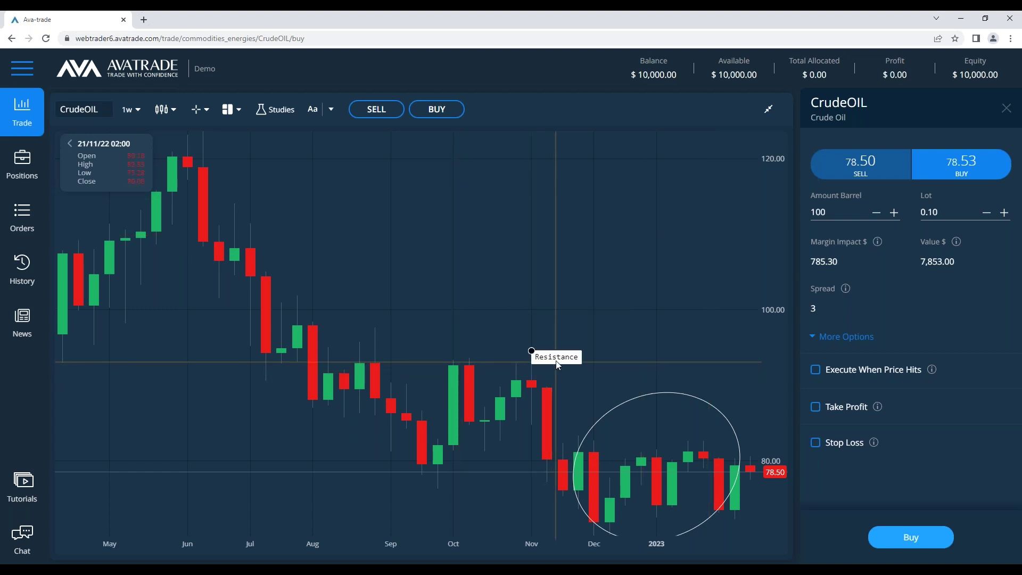
Move the Resistance label onto the line, then delete both the label and the circle
drag(557, 362, 541, 350)
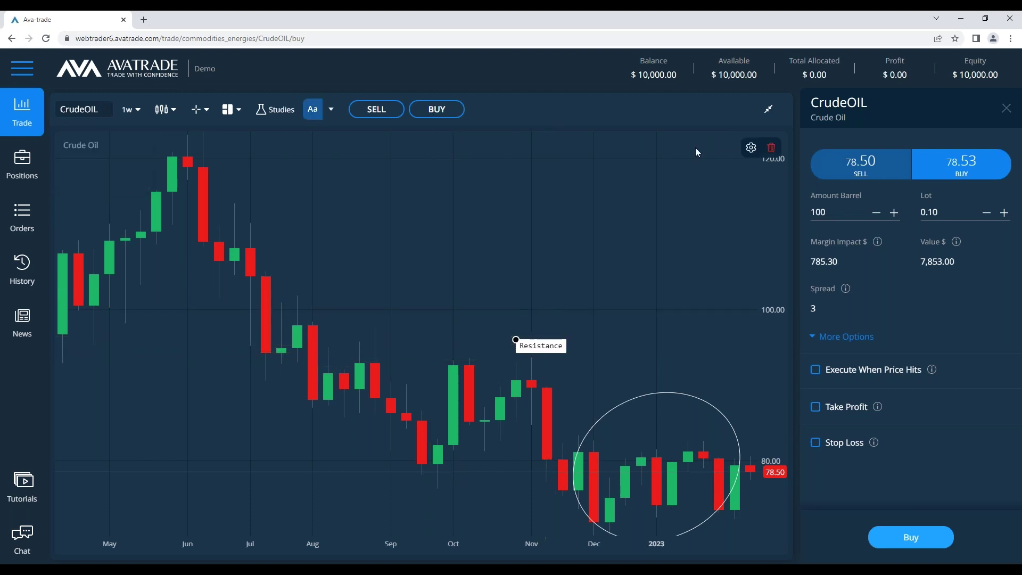
click(771, 147)
click(656, 391)
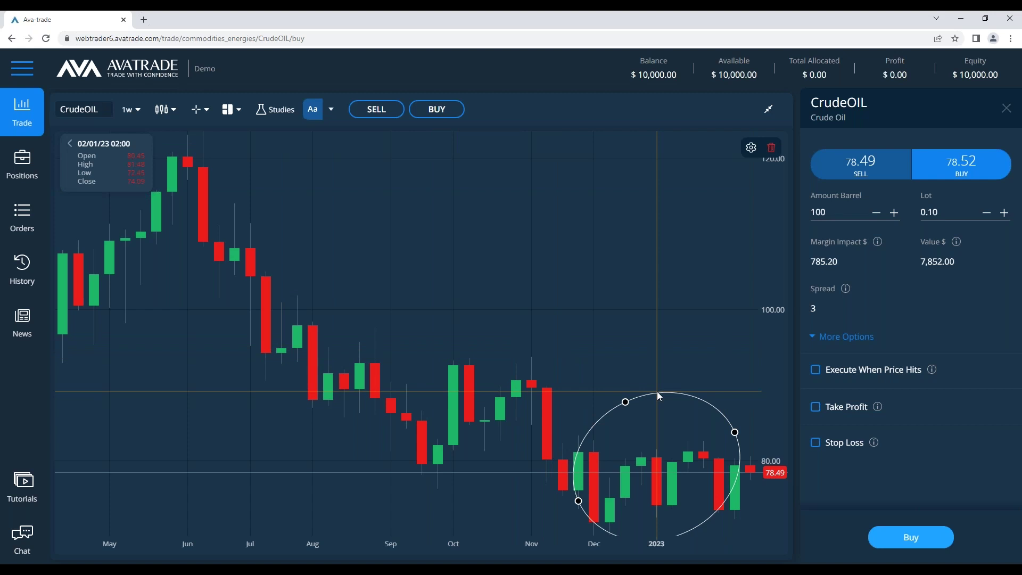
click(771, 147)
key(alt+Tab)
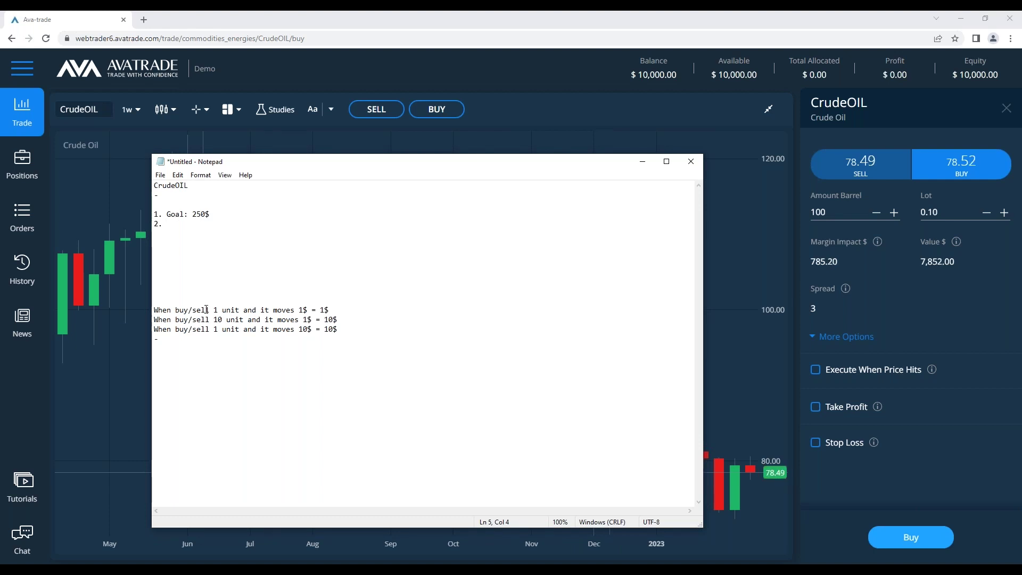
Write trial lines 'If i make 250$ in a day = good' and 'if i make 250$ in a year = ?'
click(193, 278)
click(190, 263)
text(If i make 240)
key(BackSpace)
key(BackSpace)
text(50$ in a day = good)
key(Return)
text(if i make 250)
key(BackSpace)
text(0$ in)
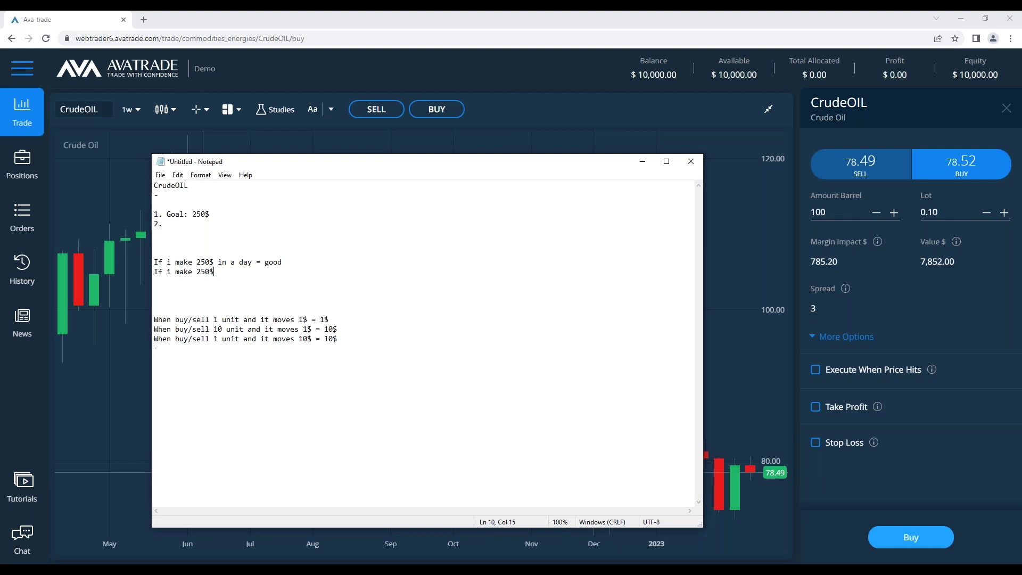
text( a year = ?)
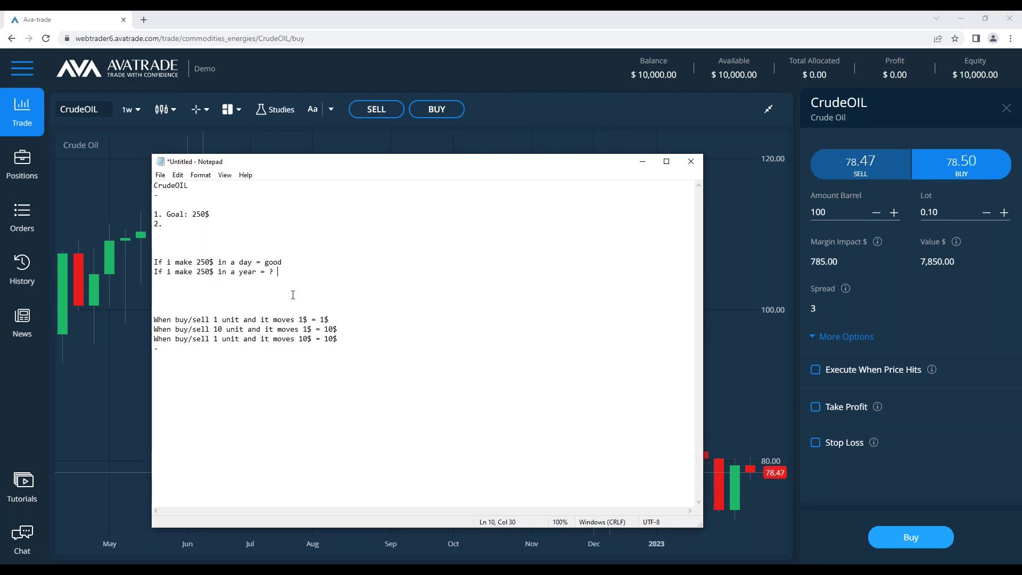
Change item 2 to 'Time : Week', delete the trial lines, and start item '3.'
key(Up)
key(Up)
key(Up)
key(Up)
key(Up)
text(1 Week)
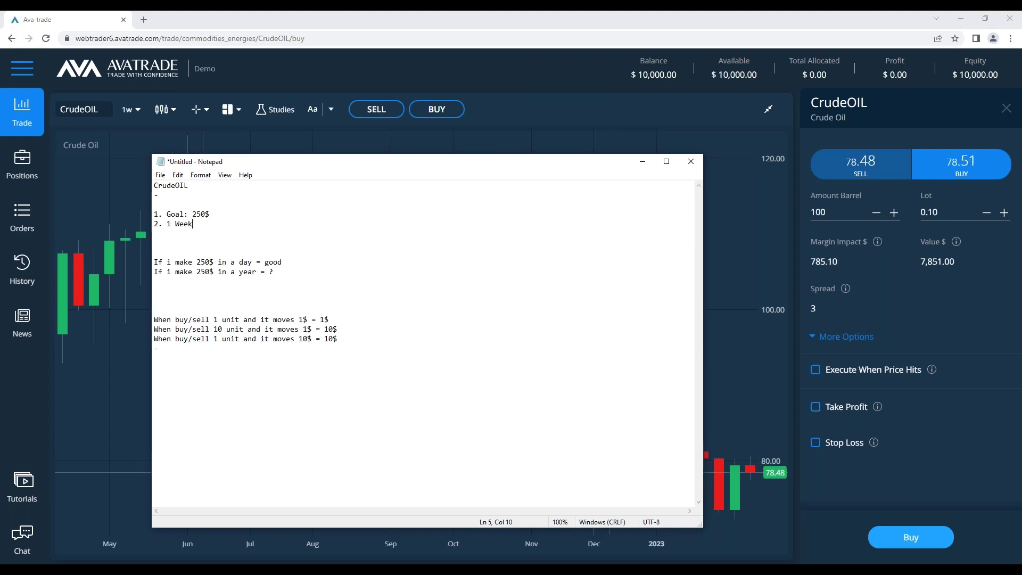
drag(312, 271, 208, 253)
key(BackSpace)
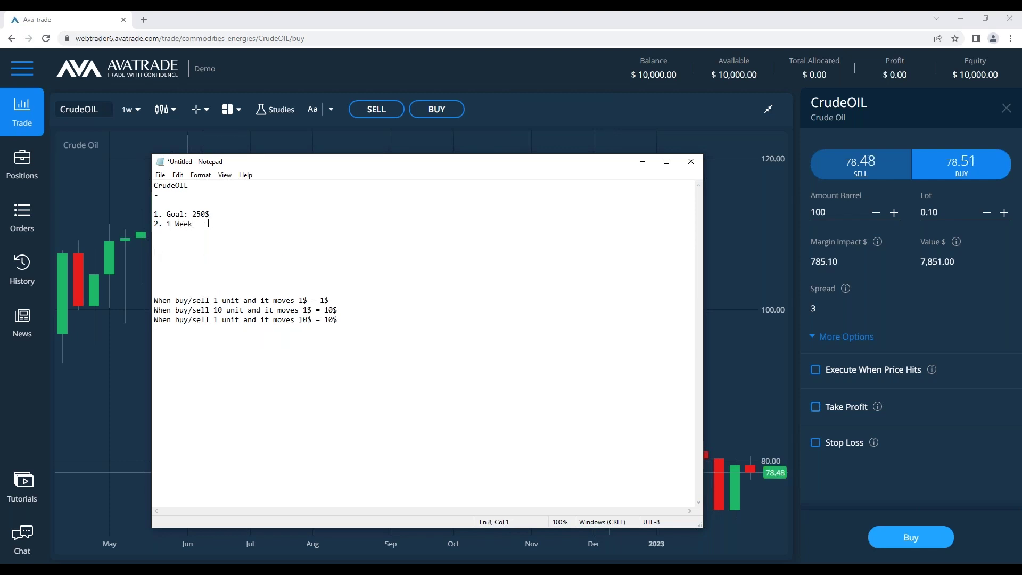
key(Return)
text(3.)
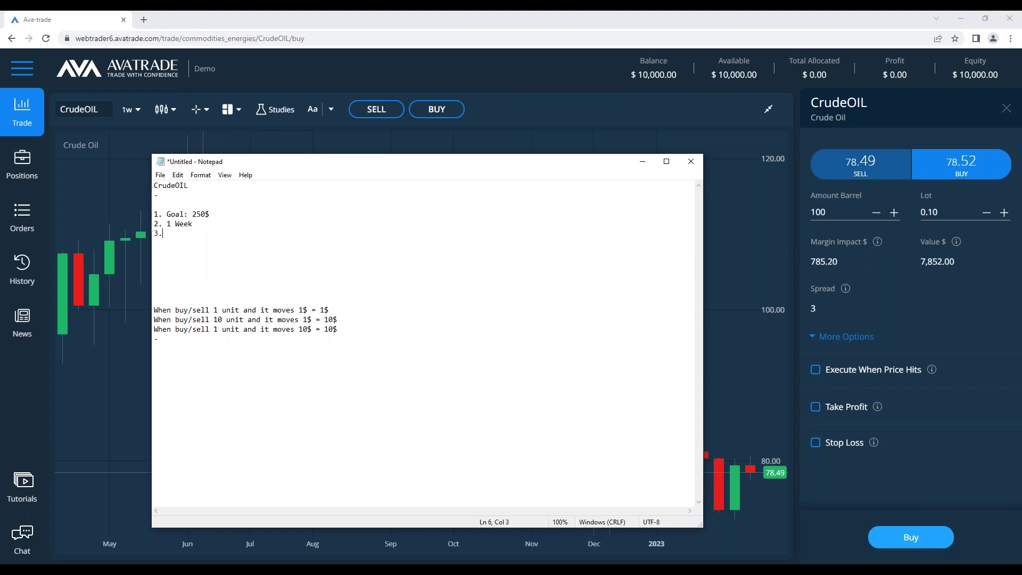
drag(171, 224, 176, 224)
key(BackSpace)
key(BackSpace)
text(Time :)
click(196, 235)
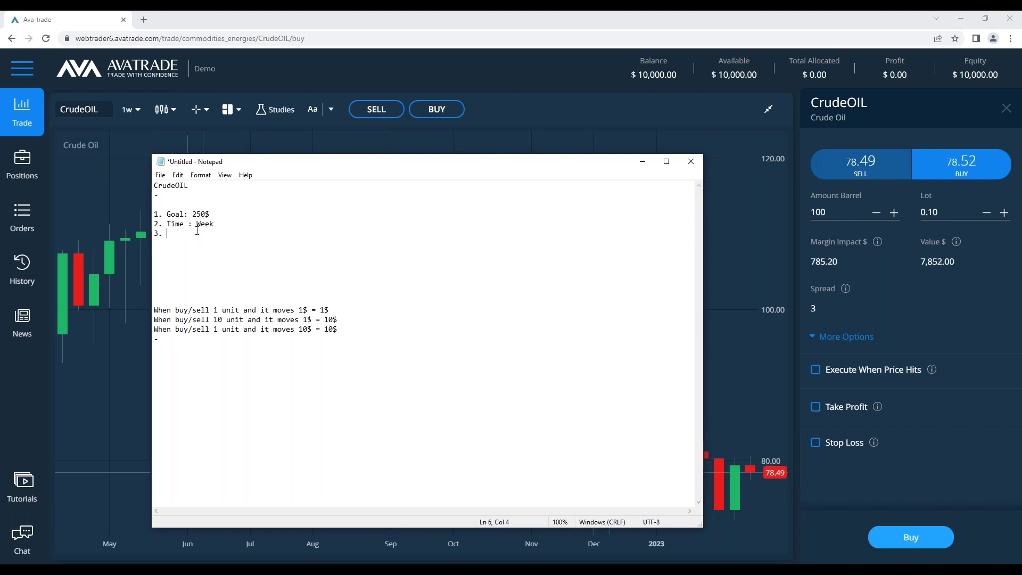
Minimize the notes and pick the horizontal Price Line drawing tool
click(642, 161)
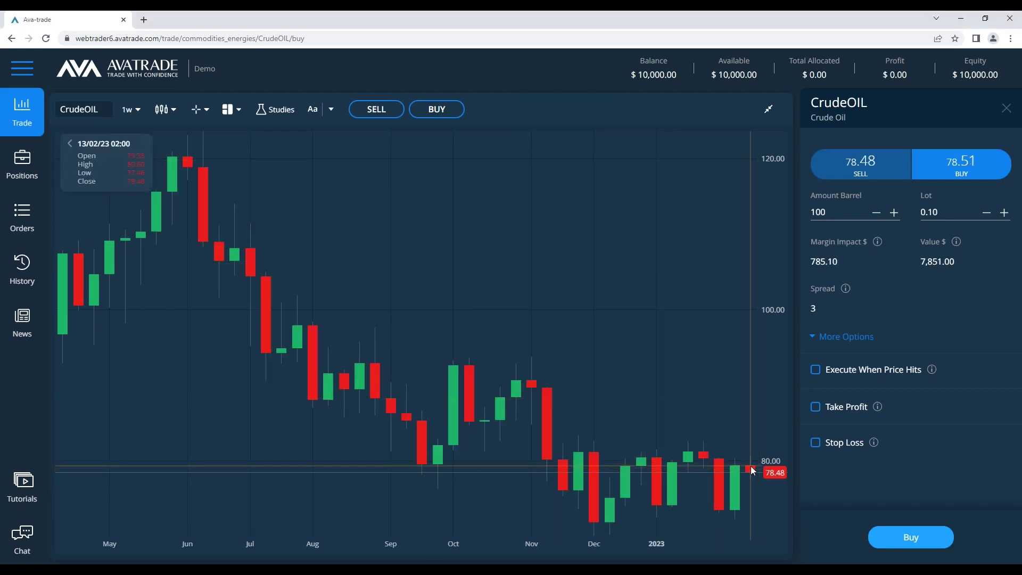
click(331, 109)
click(351, 153)
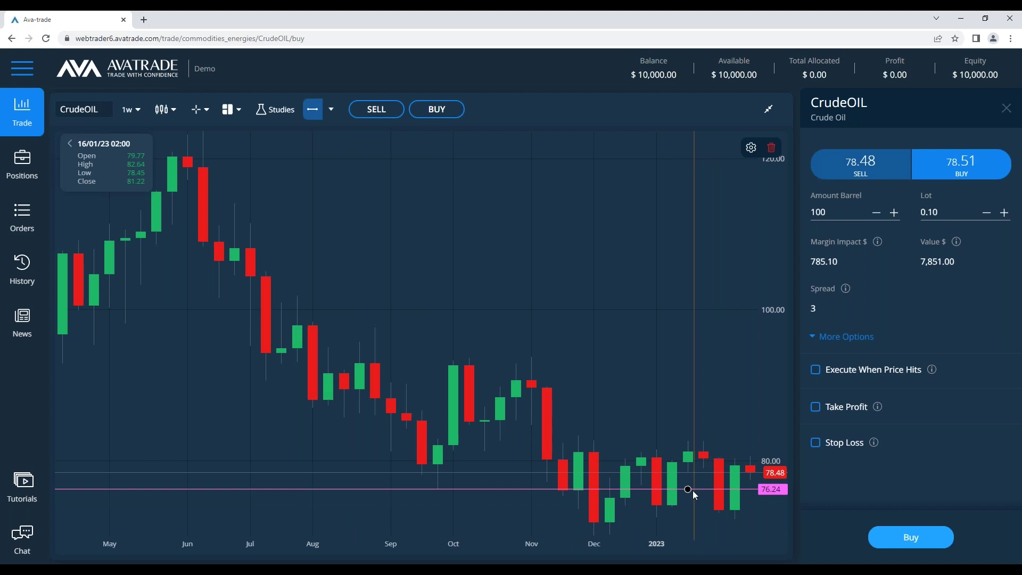
Place a price line near the recent lows and set its price to 73.50
click(672, 508)
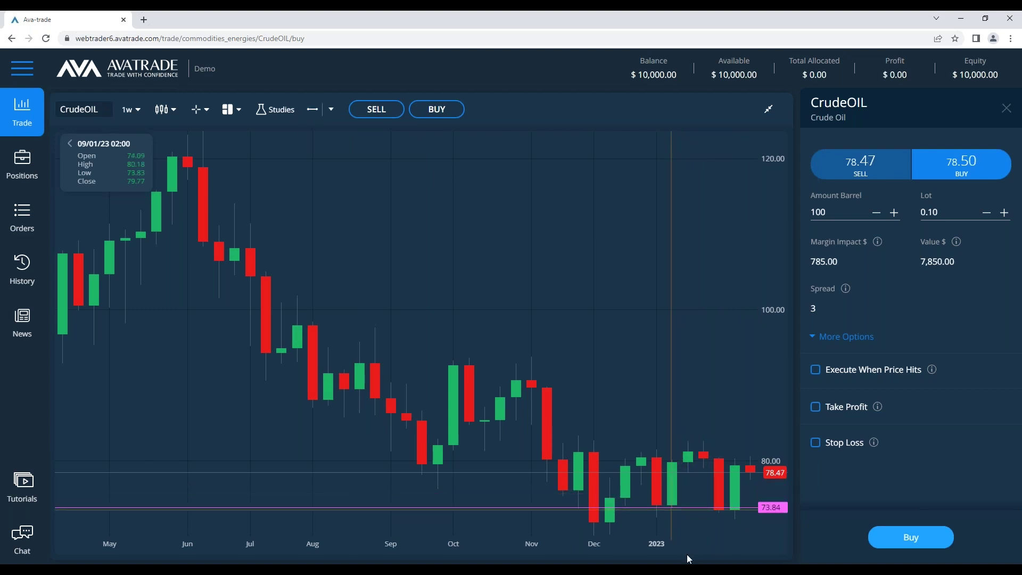
click(673, 508)
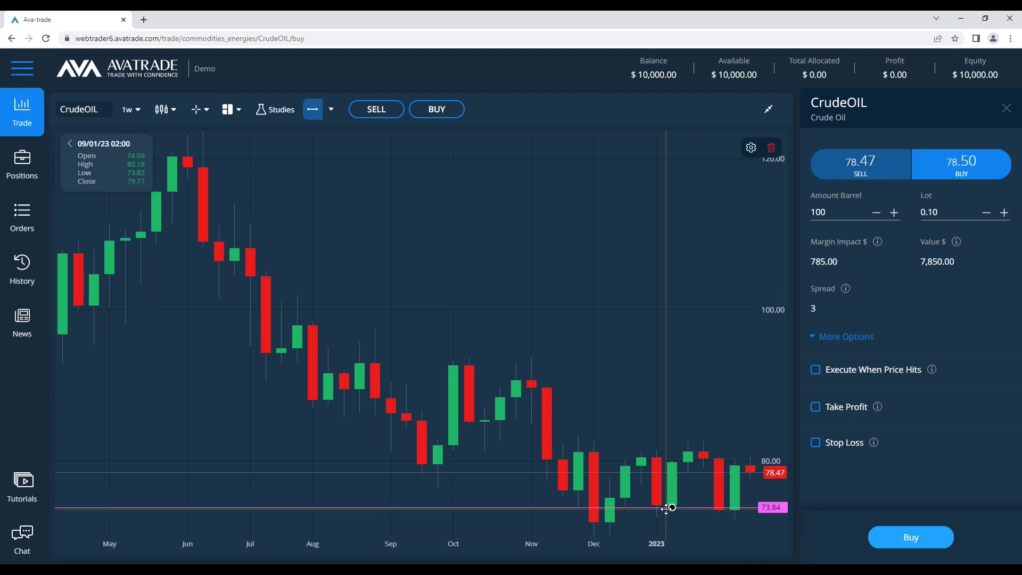
drag(665, 508, 689, 499)
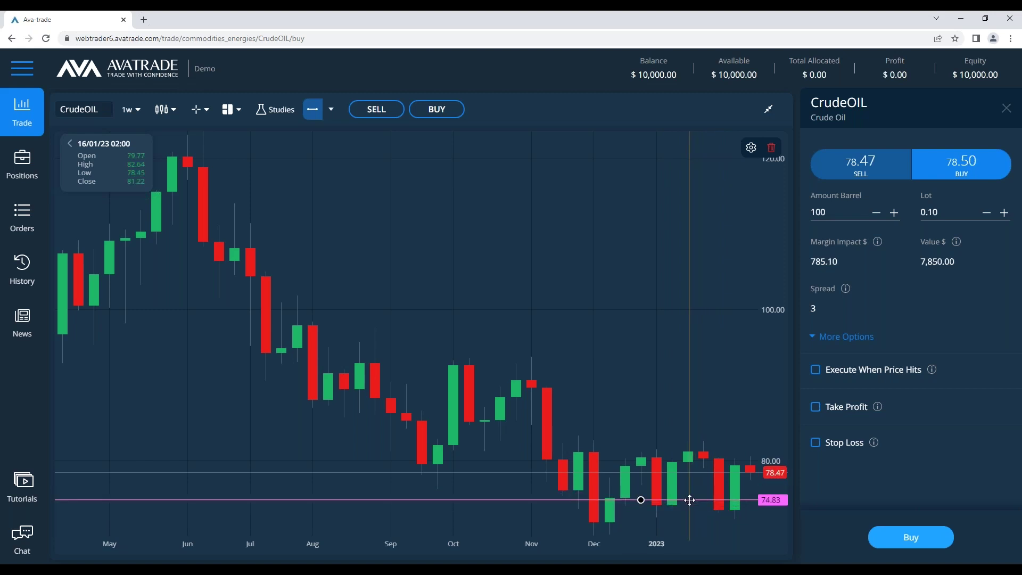
double_click(689, 499)
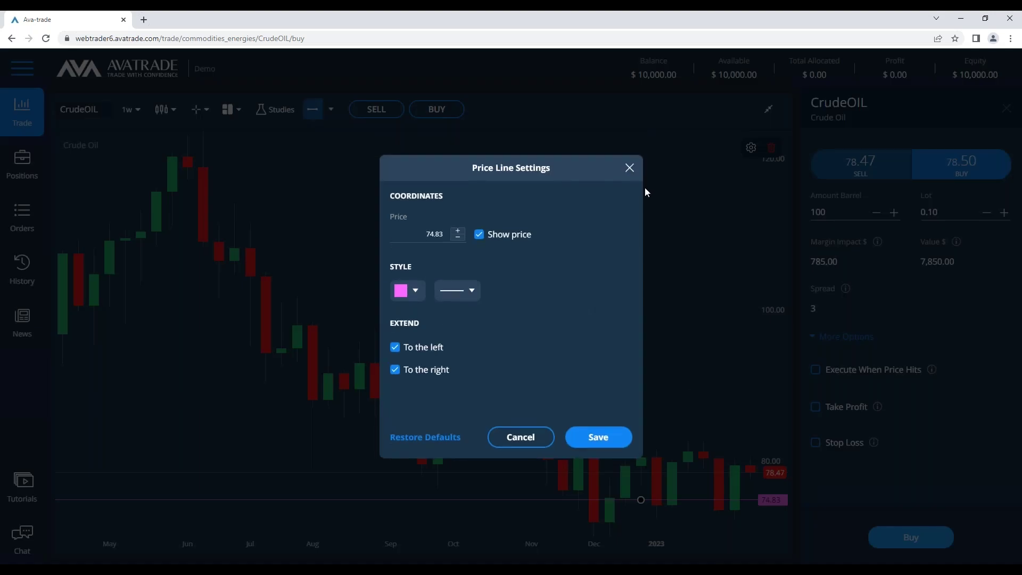
click(629, 169)
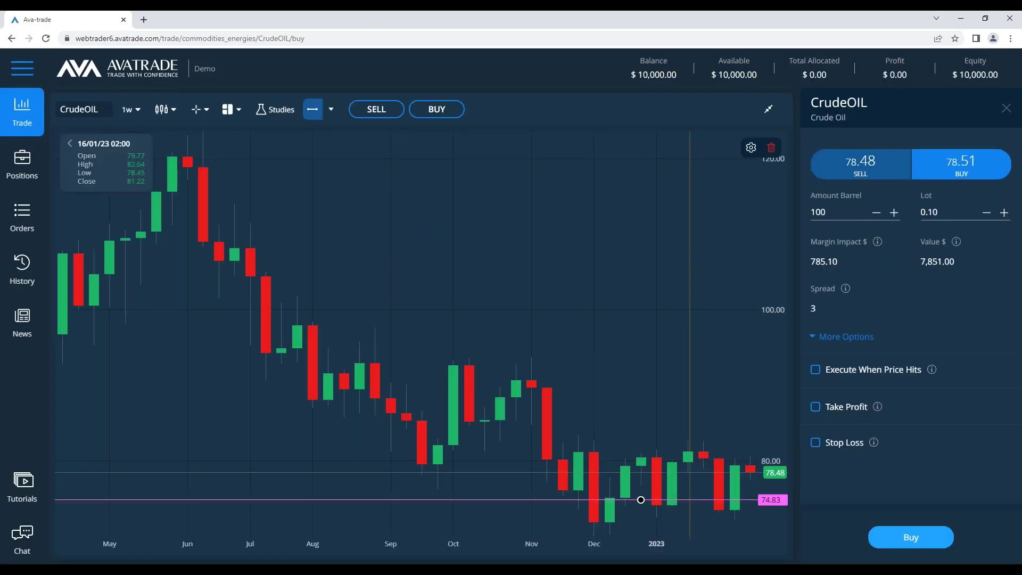
double_click(689, 499)
double_click(416, 234)
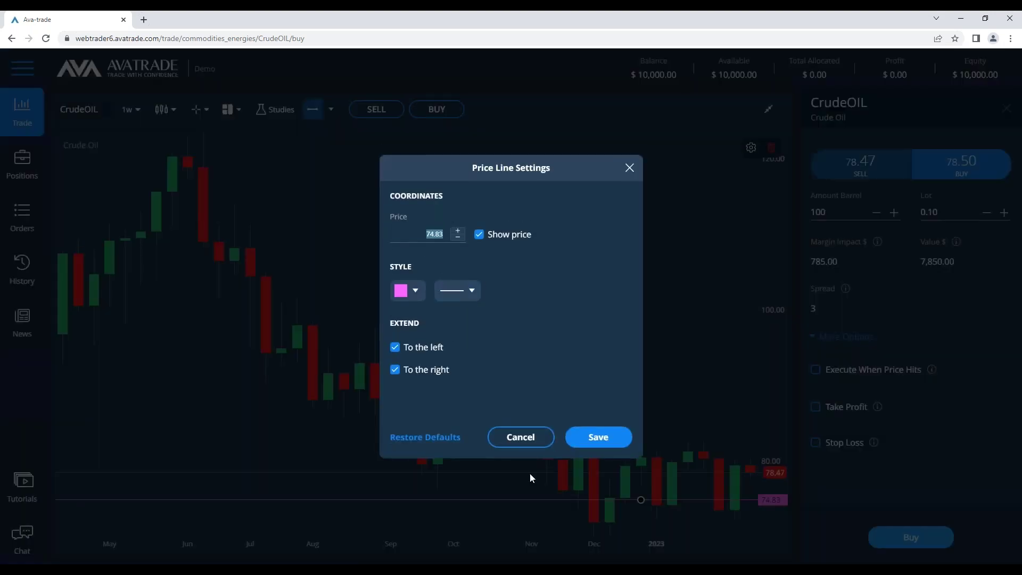
text(73.00)
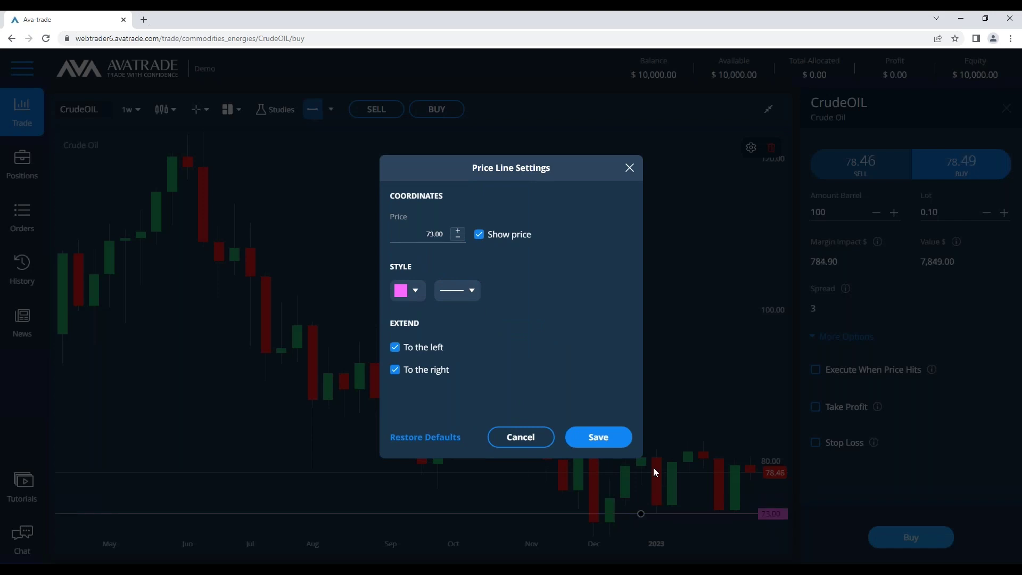
text(5)
click(600, 439)
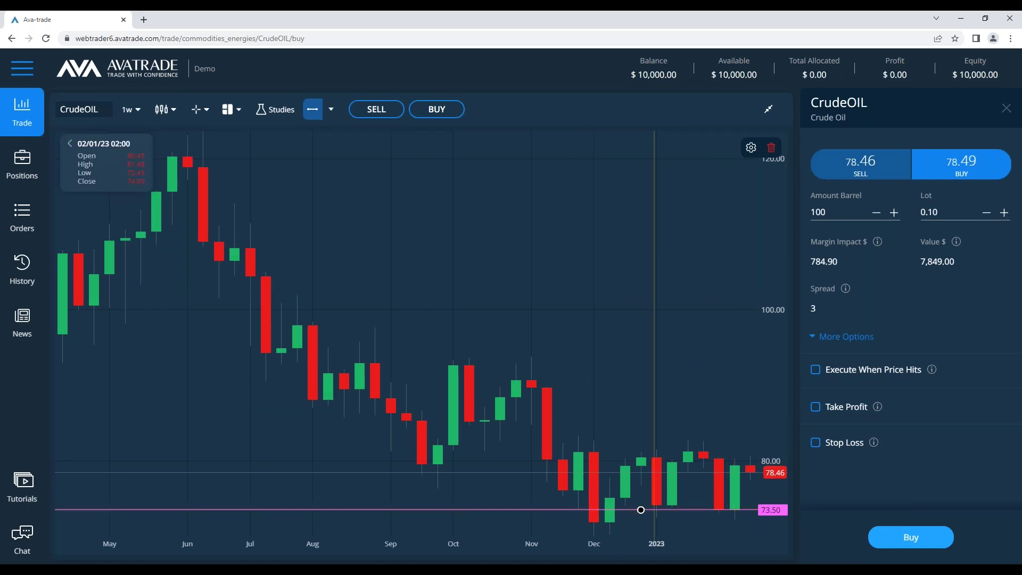
Colour the 73.50 price line green
double_click(654, 510)
click(410, 290)
click(490, 389)
click(591, 435)
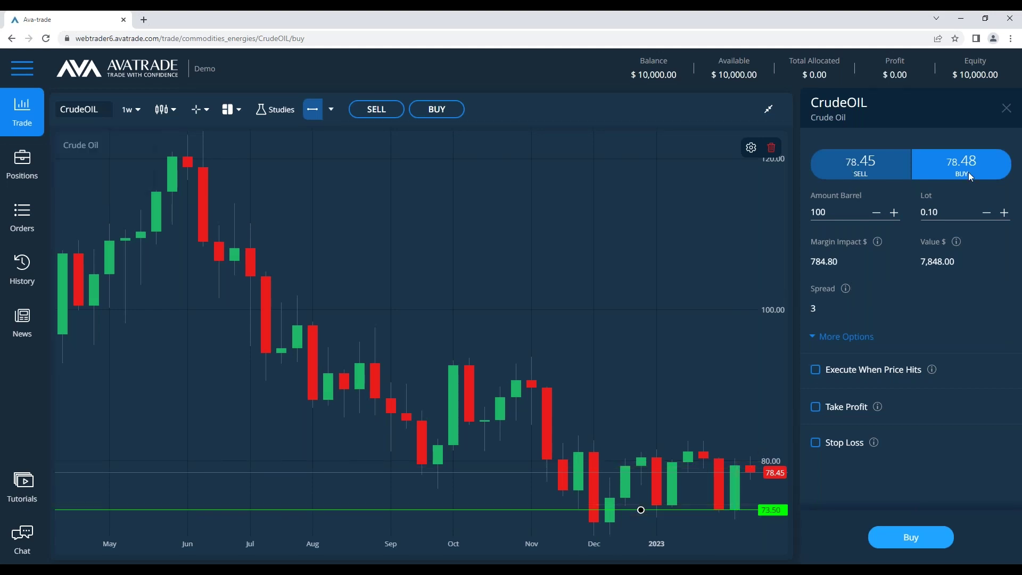
Switch the order ticket to Sell and enable Take Profit
click(860, 176)
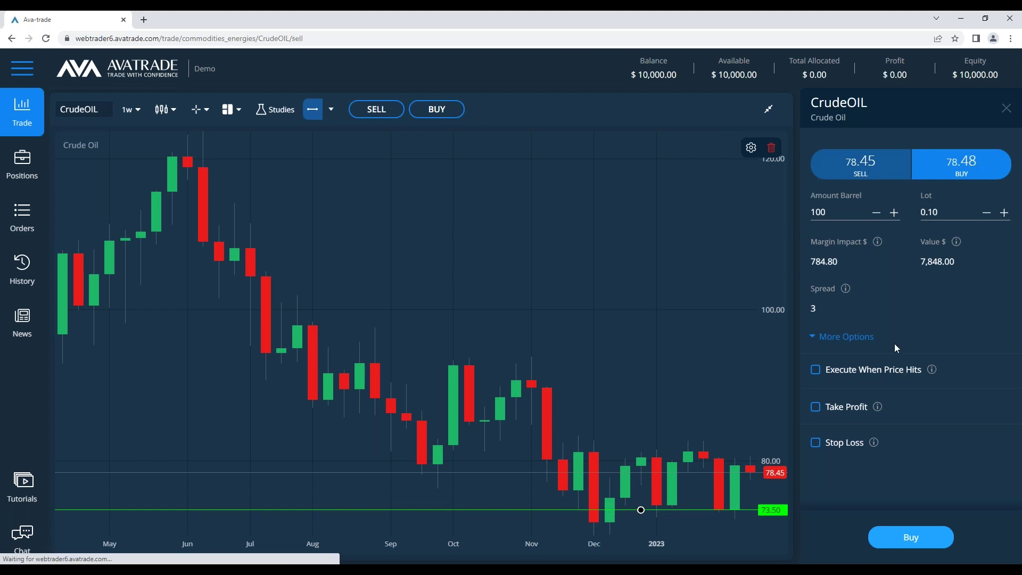
click(815, 407)
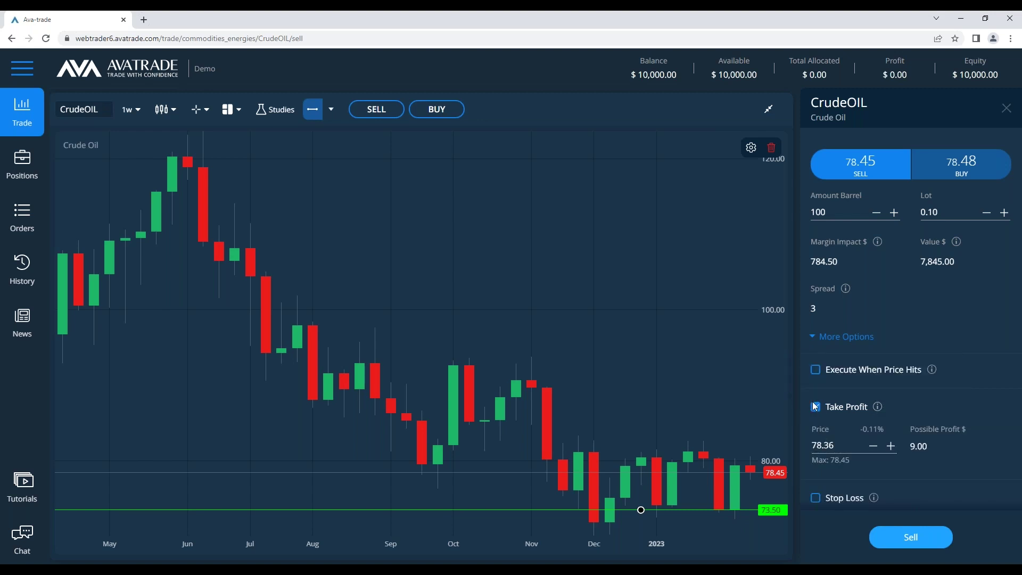
key(alt+Tab)
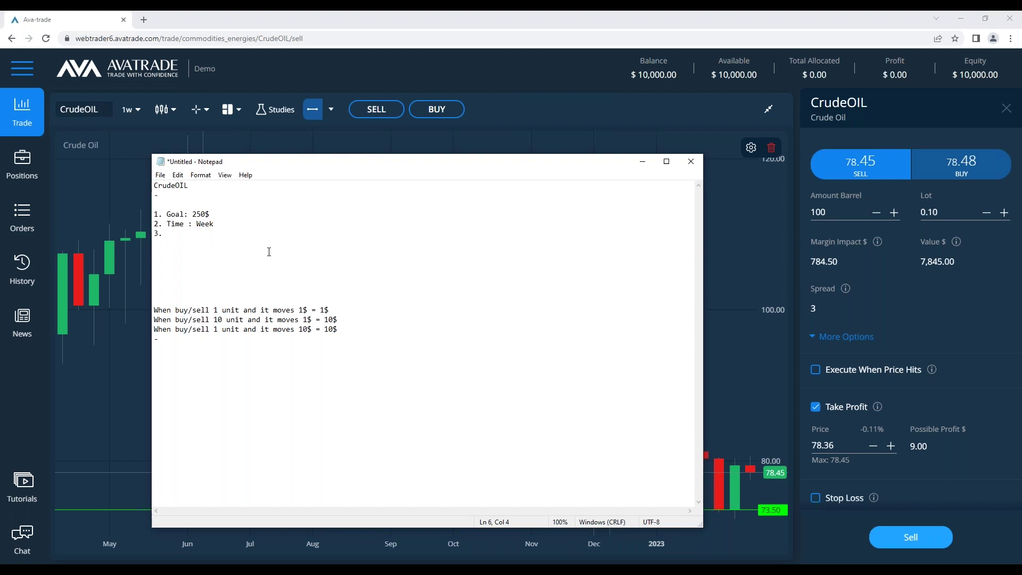
Fill item 3 as 'Movements: ?' and add the question 'Why can't i just sell ?' below the list
text(Movements )
text( ?)
key(Down)
key(Down)
key(Down)
key(Return)
key(Return)
key(Up)
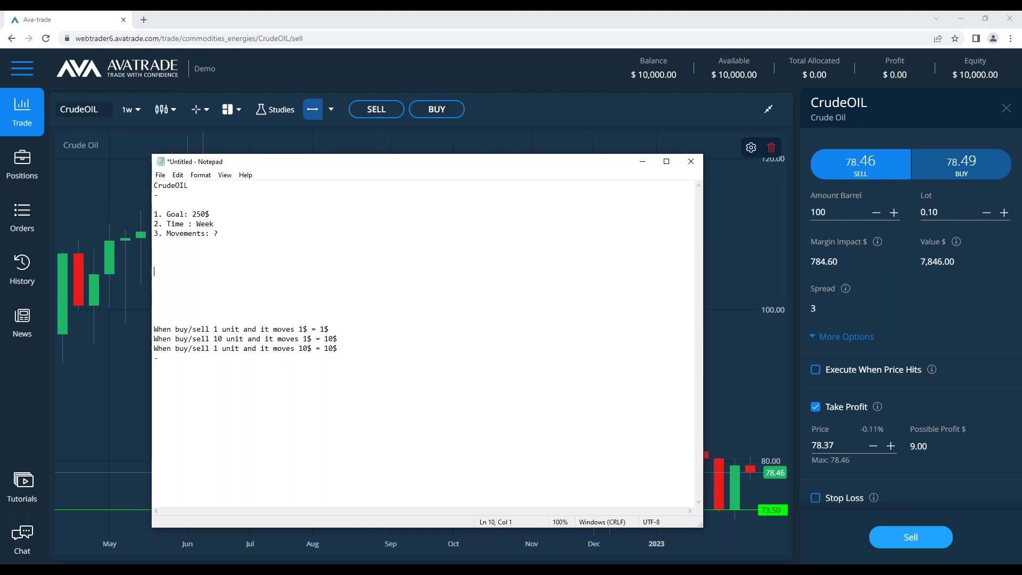
text(Why can't i just sell ?)
key(Return)
key(Return)
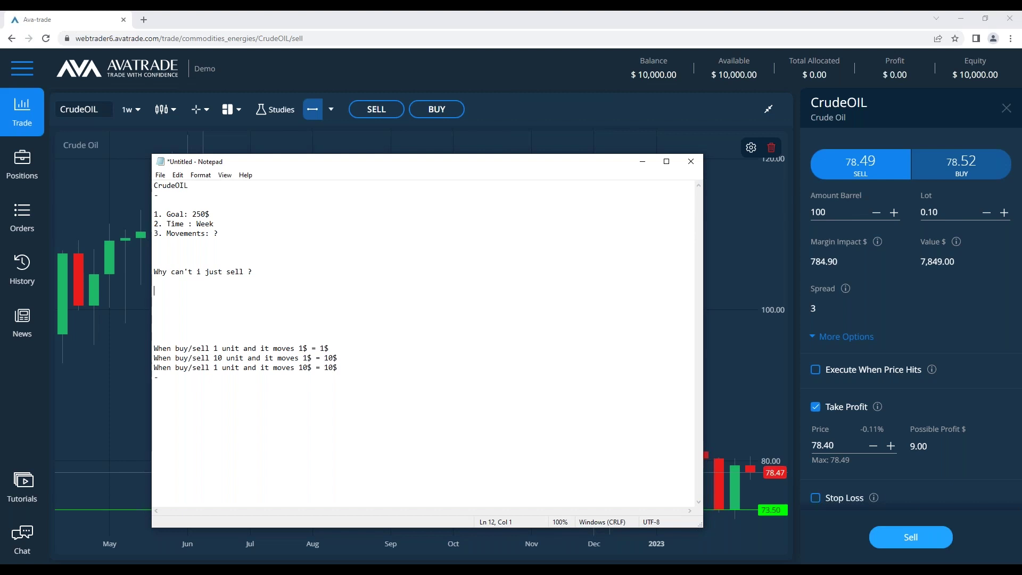
click(774, 362)
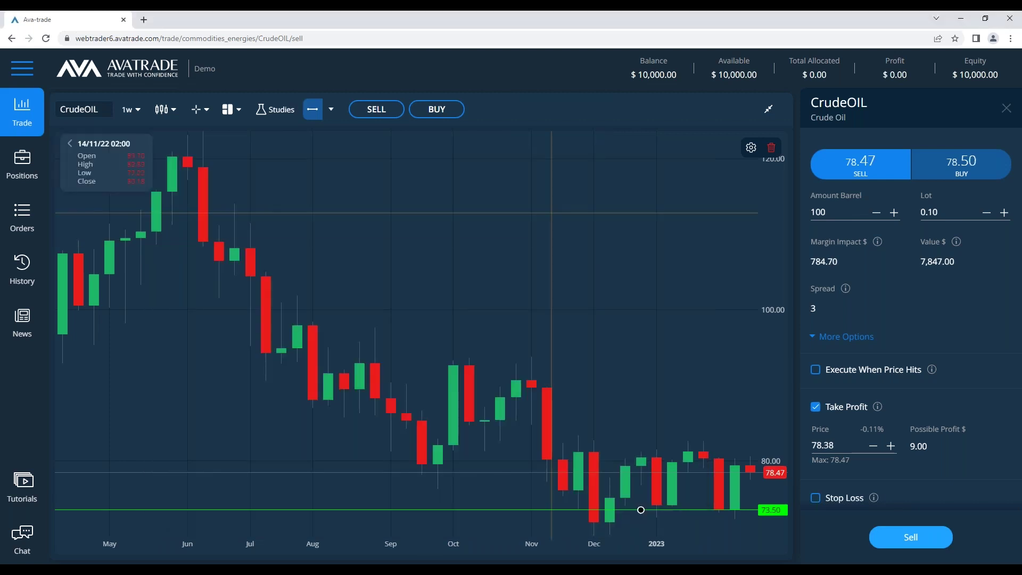
Set the pink horizontal level line to 83.50 and raise the green line to 76.46
click(745, 386)
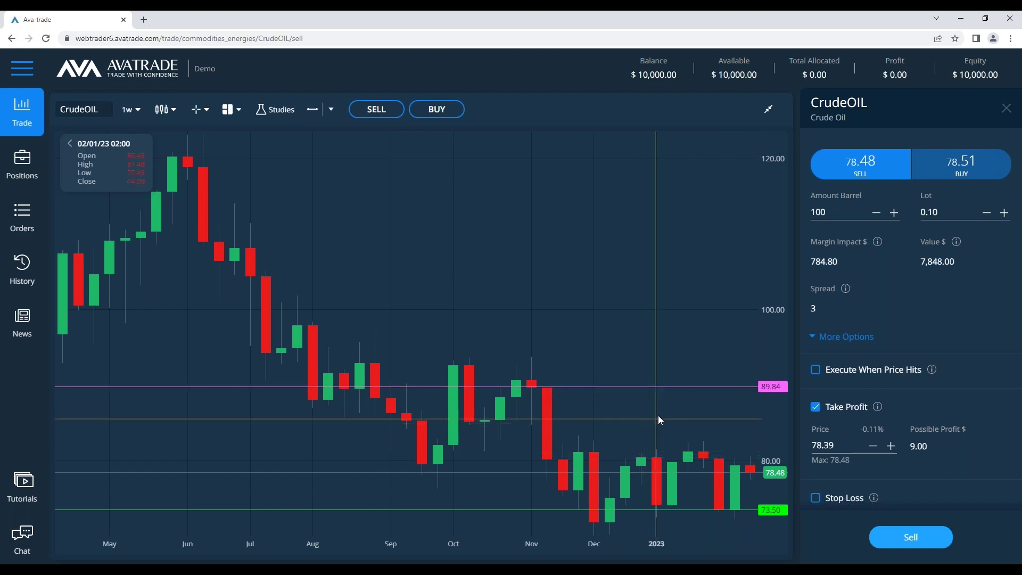
drag(668, 389, 667, 417)
drag(669, 421, 670, 420)
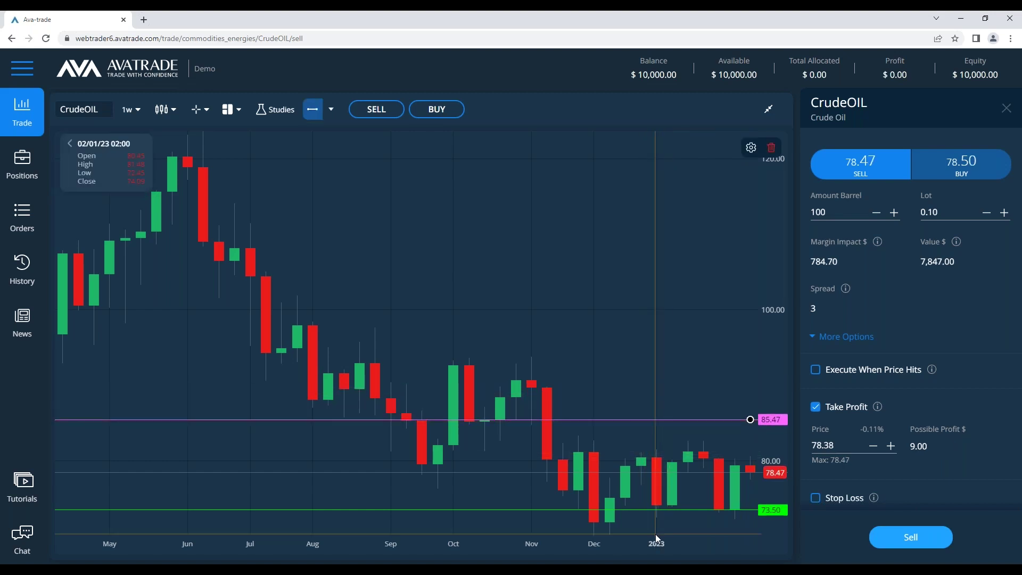
drag(686, 419, 687, 435)
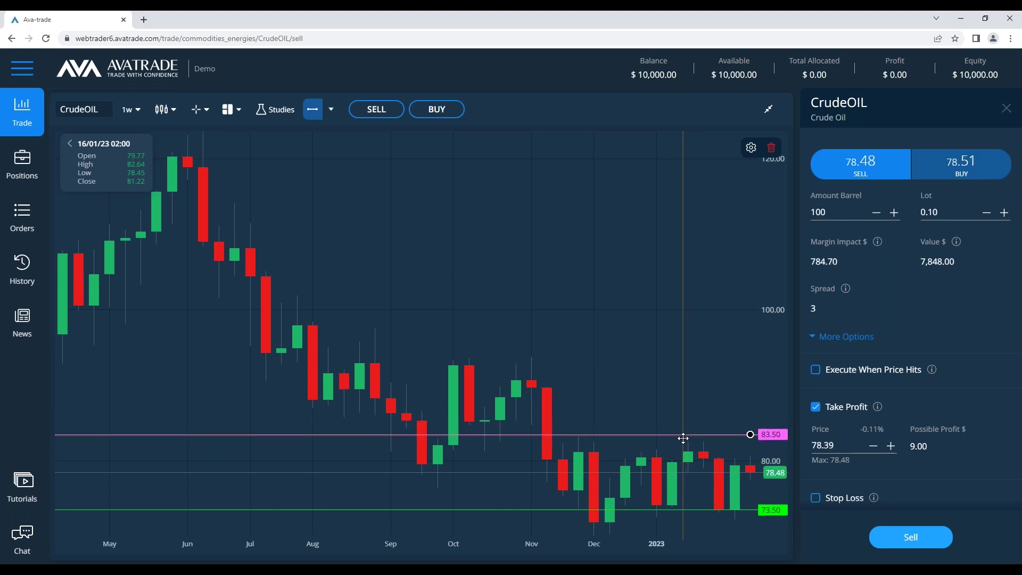
drag(729, 509, 718, 487)
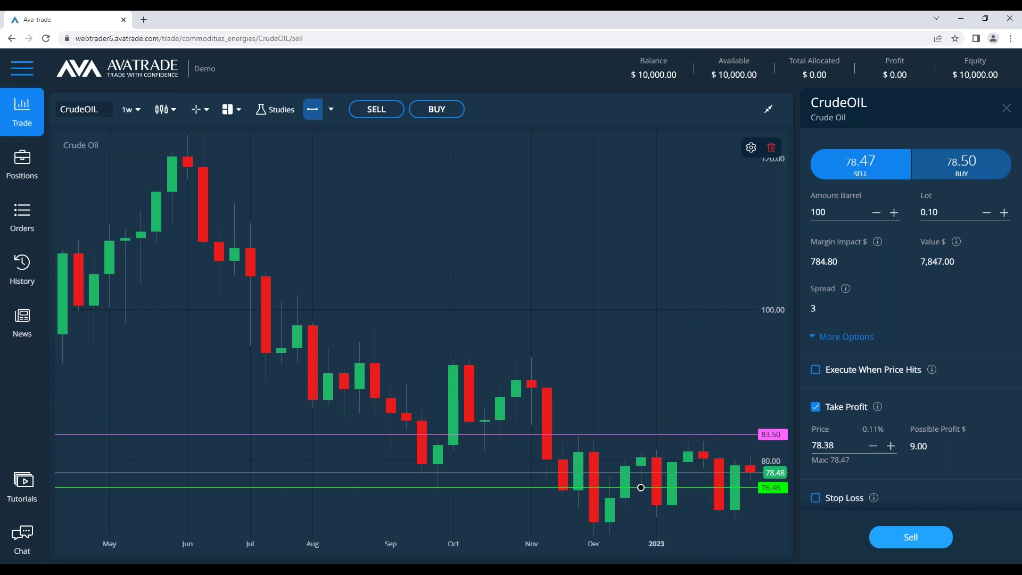
Bring up the notes, select the question line, then send the notes behind the chart
key(alt+Tab)
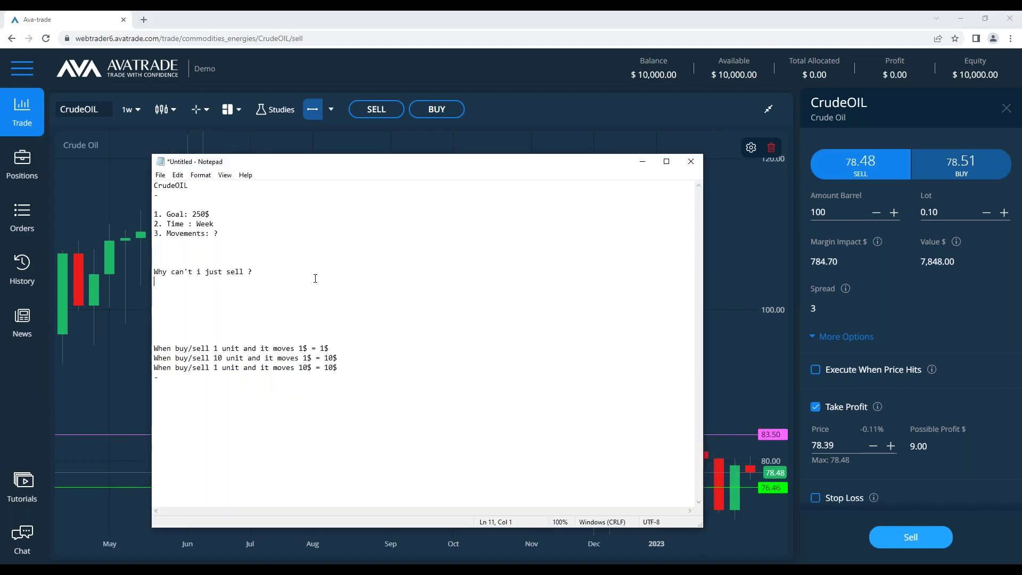
drag(315, 275, 143, 265)
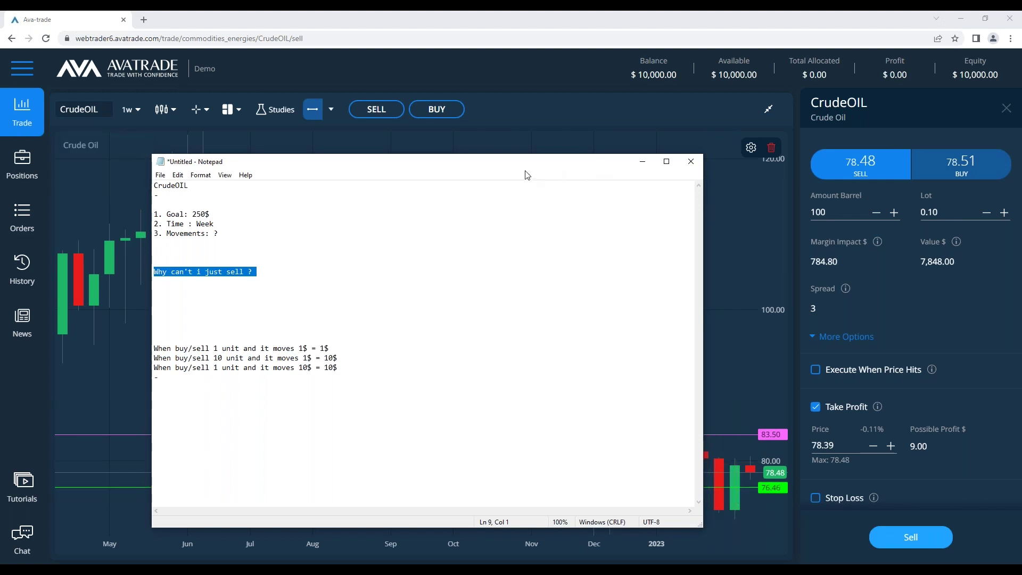
drag(535, 163, 446, 166)
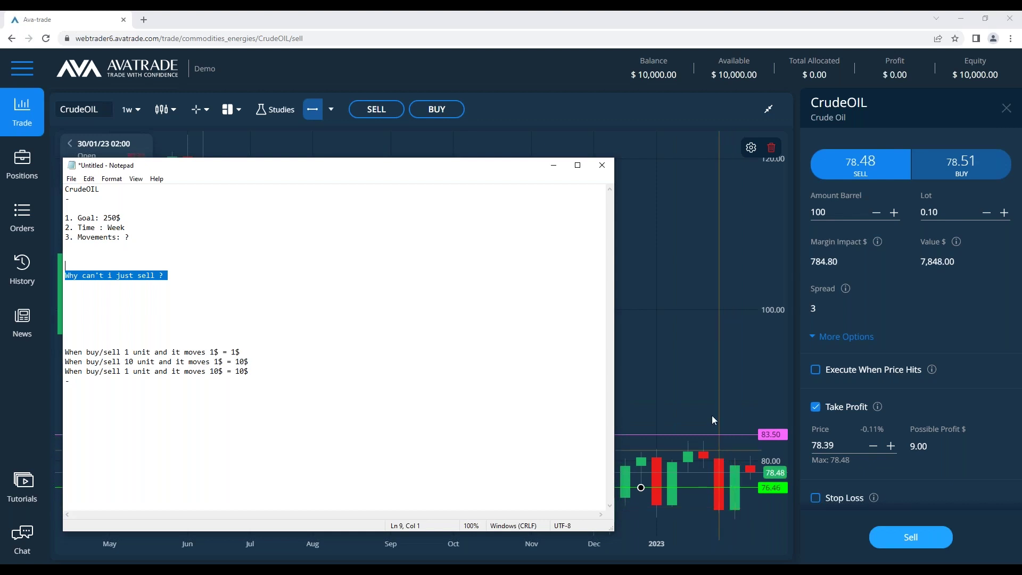
click(138, 120)
On monthly candles, add a level line near 66.06, nudge it to 65.58, then delete it
click(137, 111)
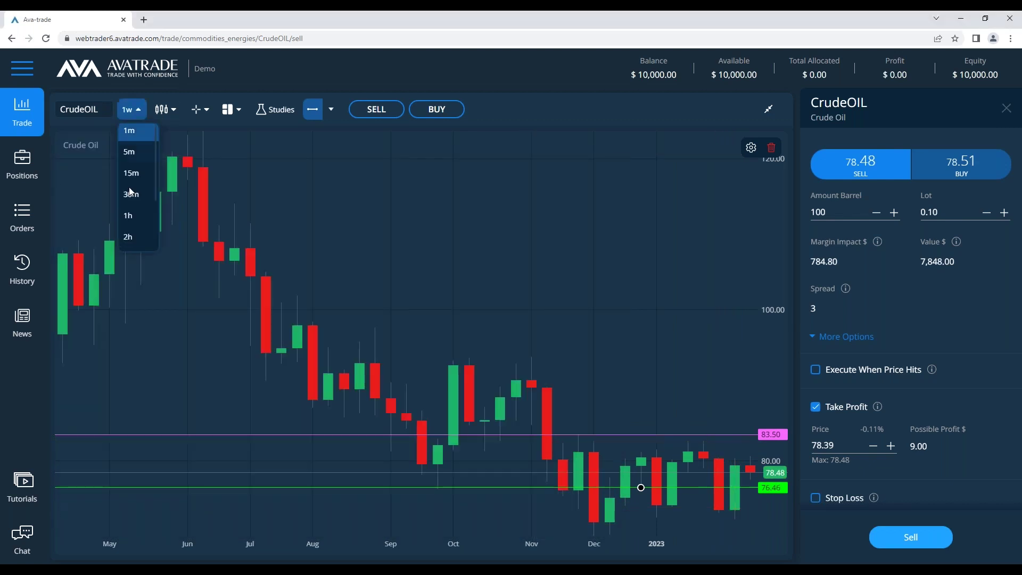
click(139, 239)
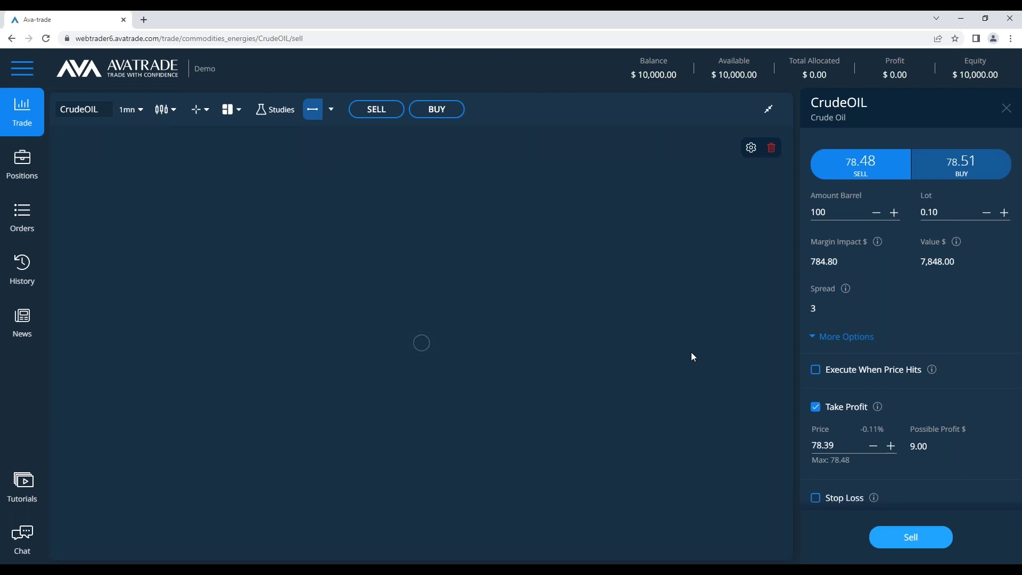
click(722, 339)
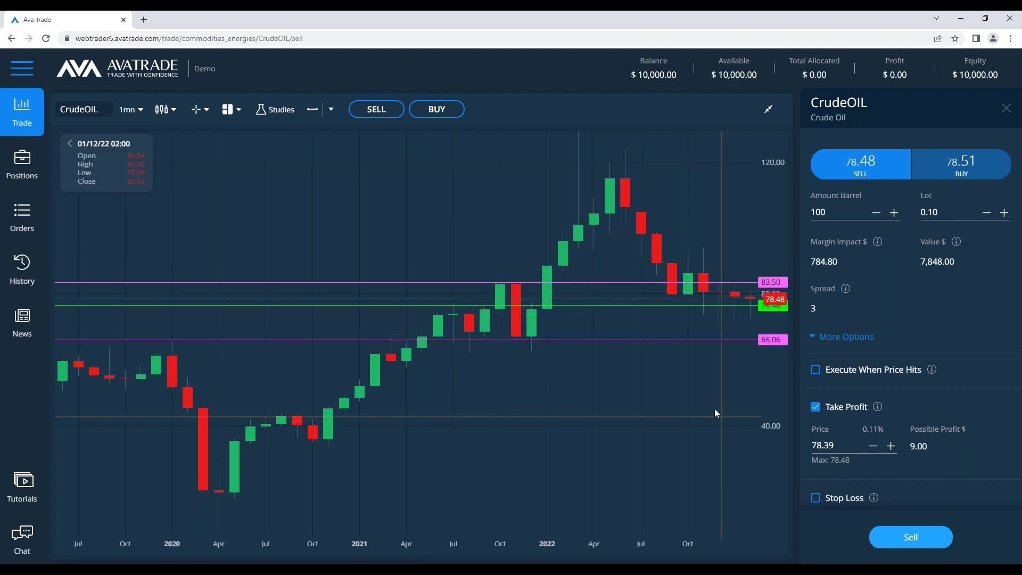
click(735, 339)
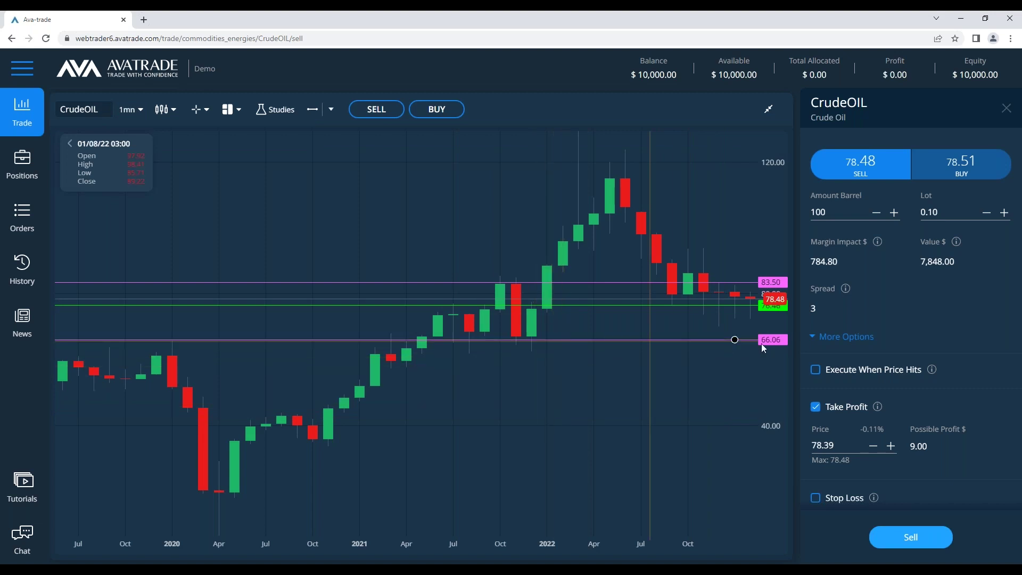
click(532, 340)
drag(532, 340, 535, 340)
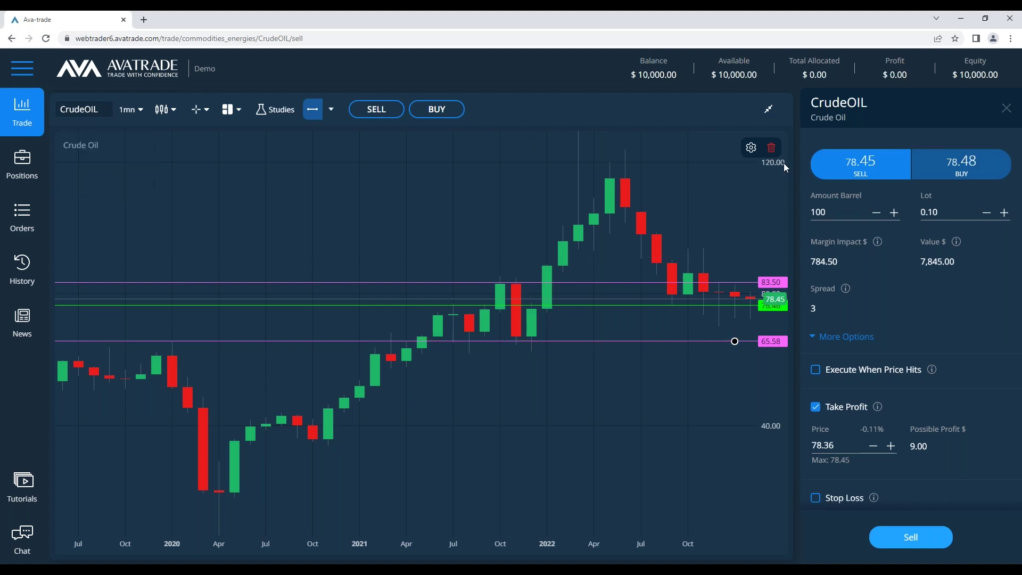
click(772, 147)
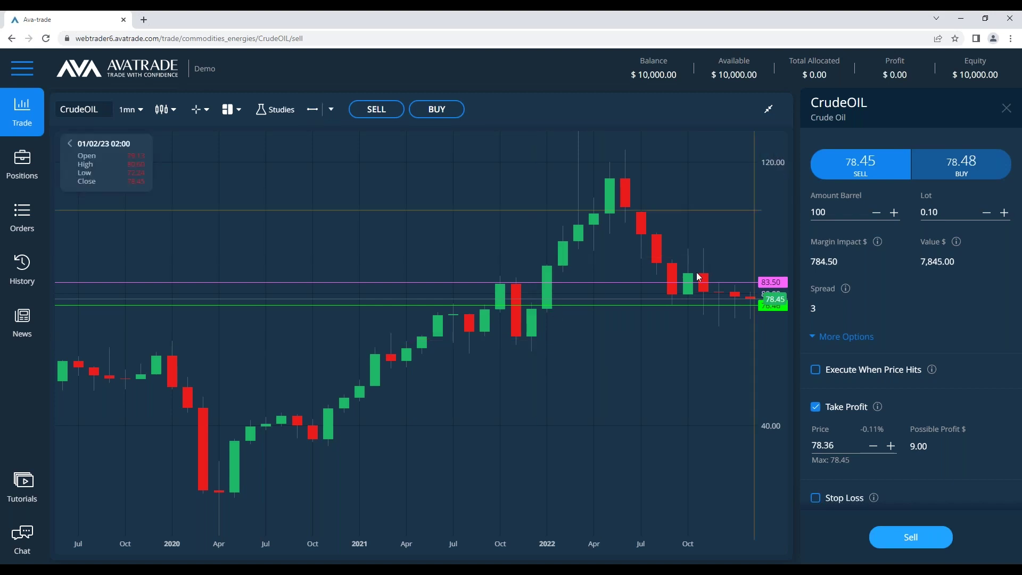
Return the chart to weekly candles and bring the Notepad notes to the front
click(128, 118)
click(139, 228)
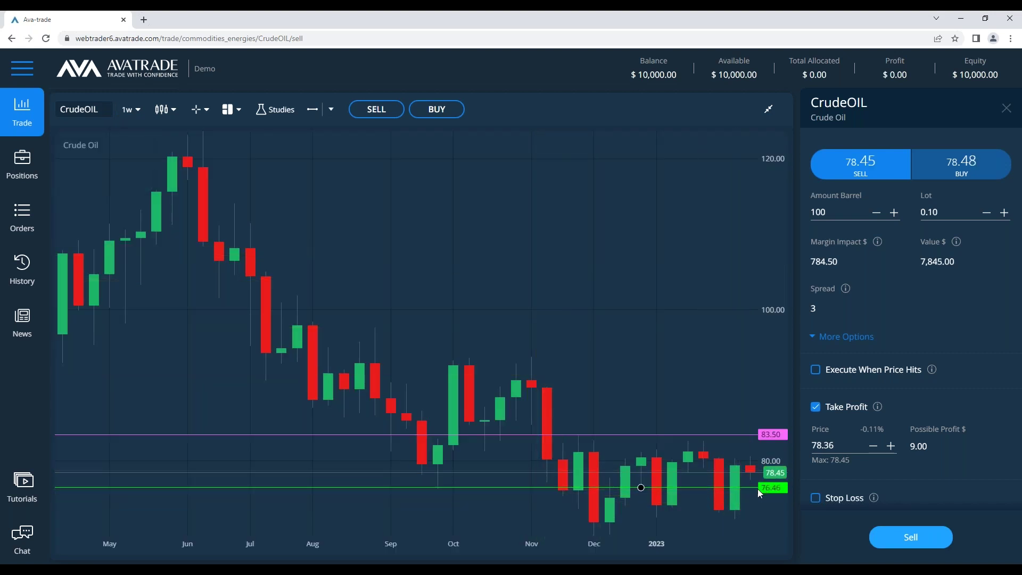
click(132, 115)
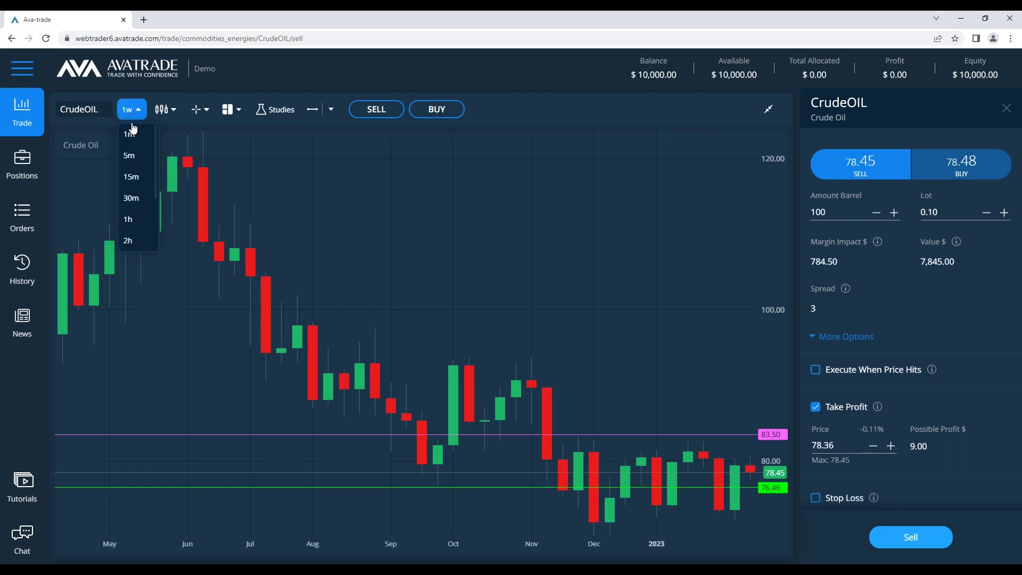
click(275, 216)
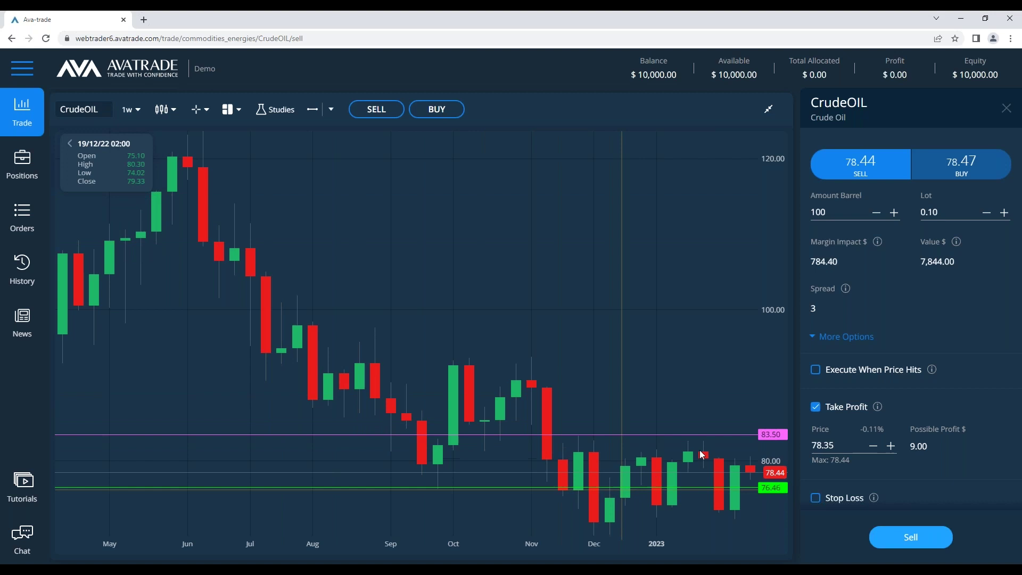
click(222, 569)
click(143, 251)
Remove the '?' after Movements and delete the 'Why can't i just sell ?' line
drag(64, 217, 126, 227)
click(158, 243)
click(160, 246)
click(179, 247)
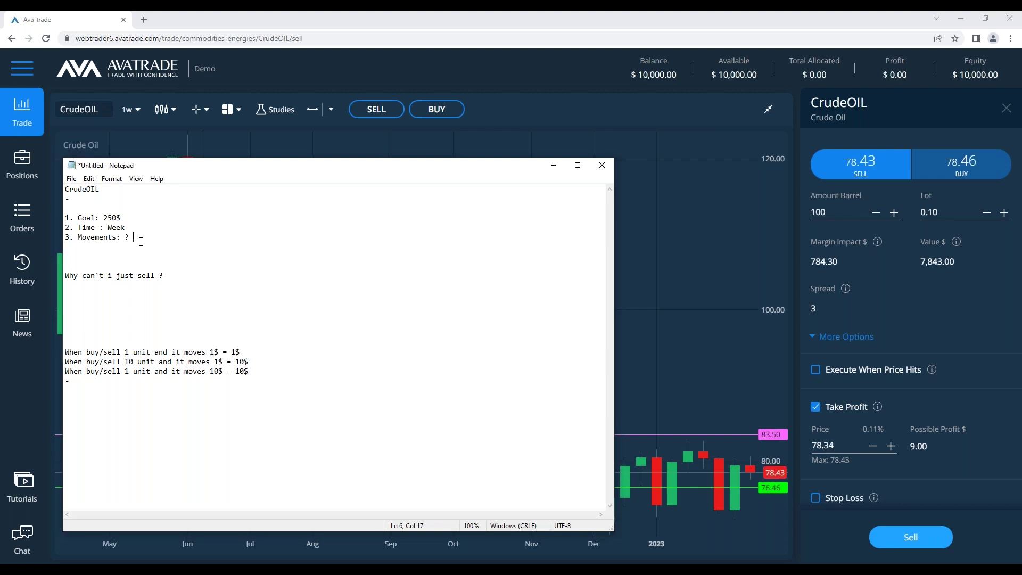
key(BackSpace)
key(BackSpace)
key(Return)
key(Return)
key(Return)
click(70, 294)
drag(214, 301, 197, 292)
key(BackSpace)
key(BackSpace)
key(BackSpace)
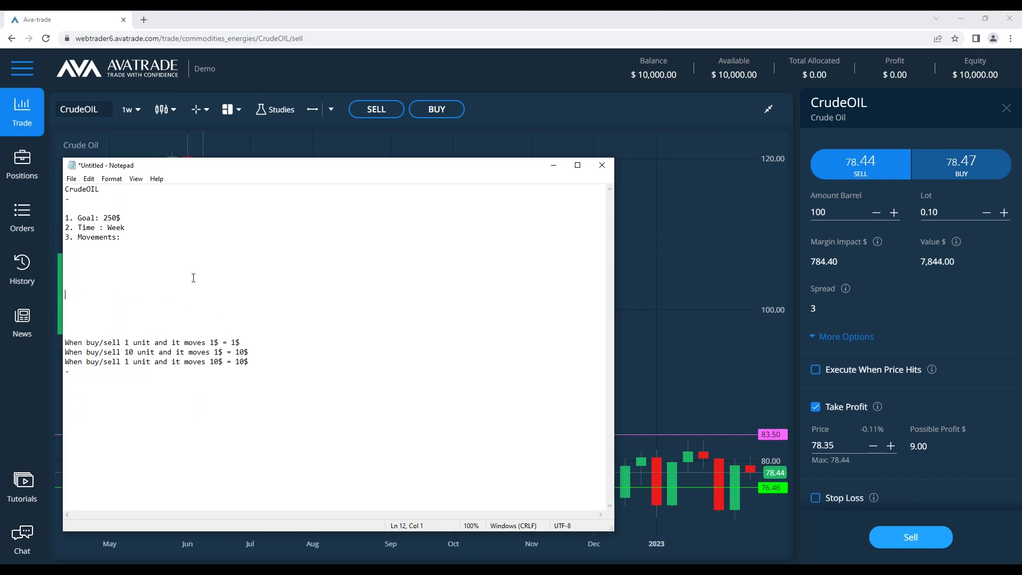
key(Delete)
key(Delete)
key(Delete)
Move the notes window lower so the chart stays visible
click(554, 169)
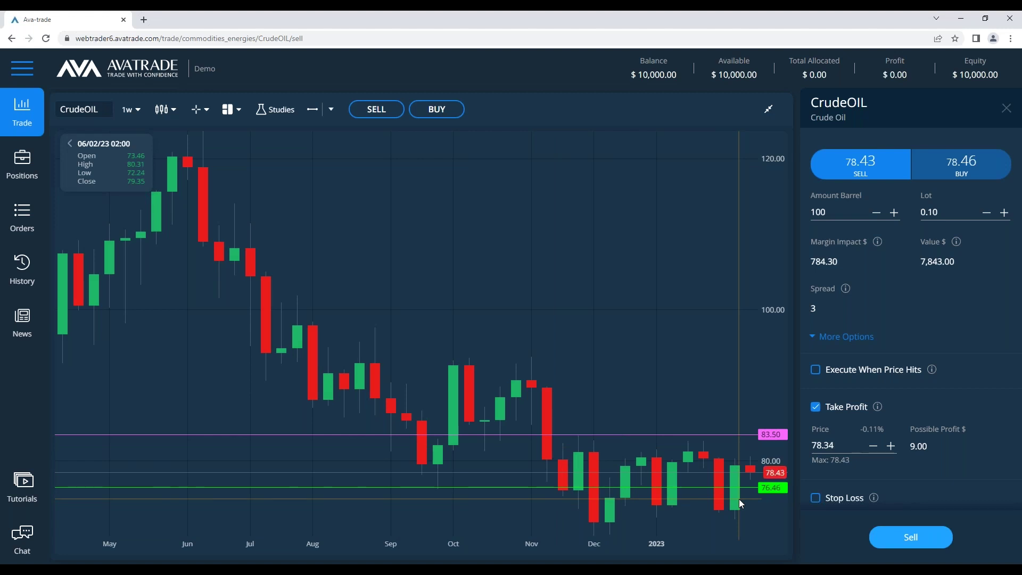
key(alt+Tab)
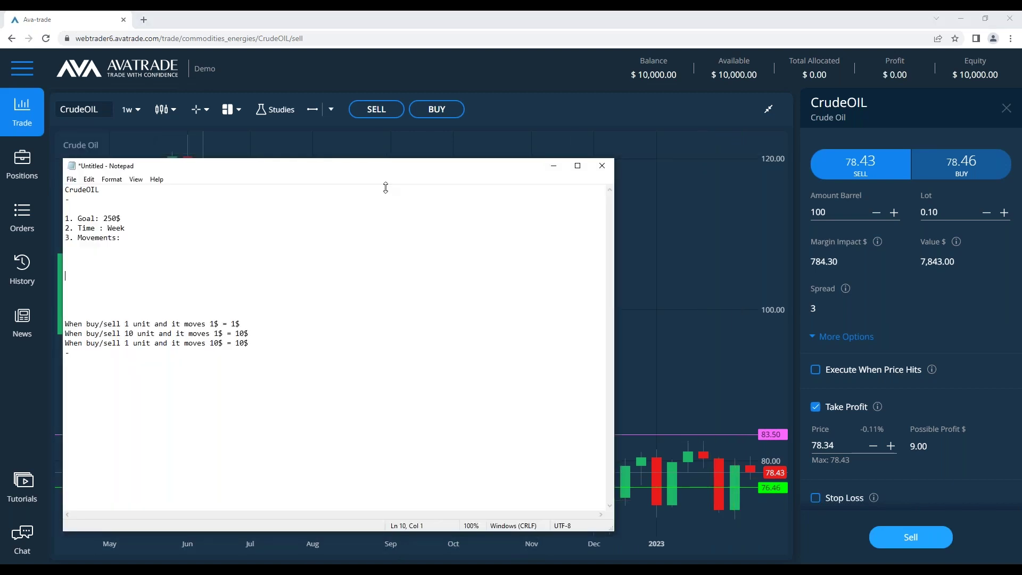
drag(379, 169, 379, 238)
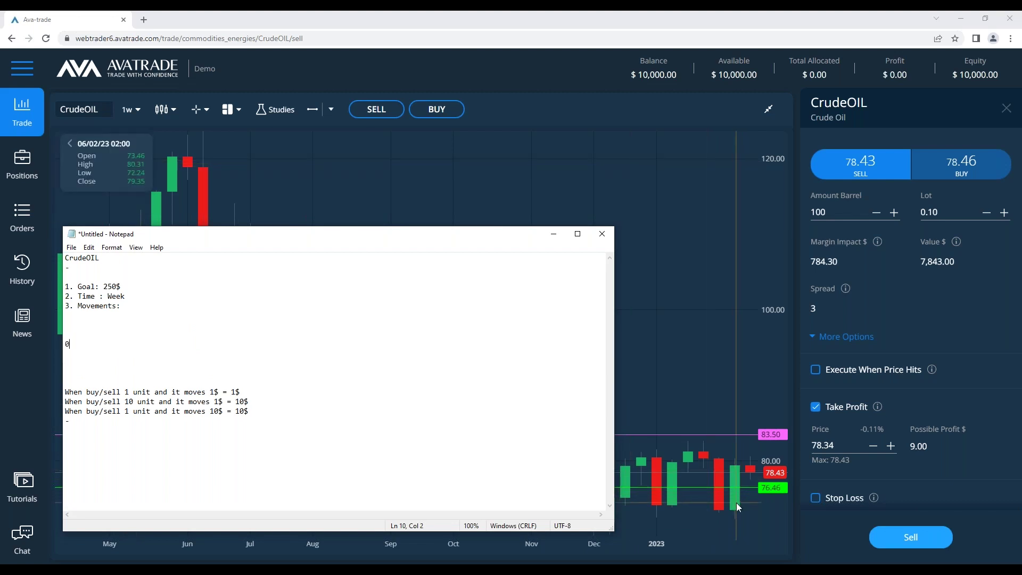
Add a 06/02/2023 entry with Open, Close:, High: and Low: lines beneath it
text(02/2023)
key(Return)
text(Open)
key(Return)
text(Close:)
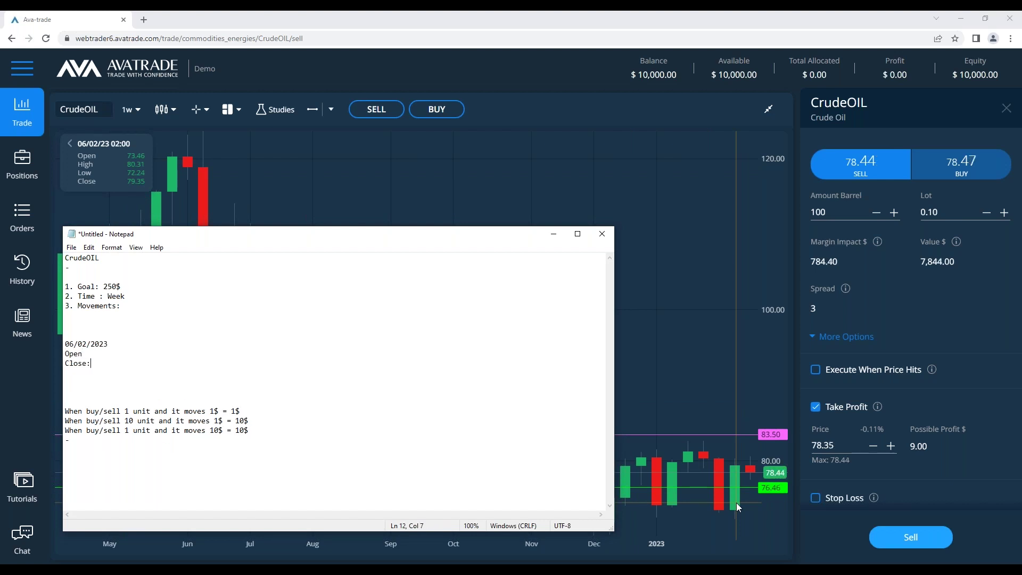
key(BackSpace)
key(Return)
text(High)
key(Return)
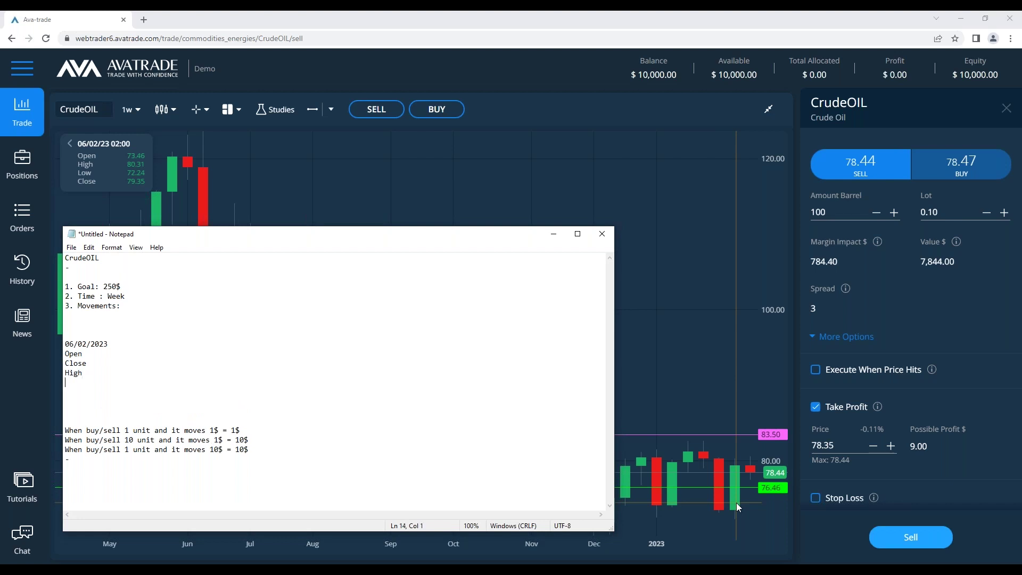
text(Low:)
key(Up)
text(: Low)
text(:)
click(97, 350)
text(:)
Fill the 06/02/2023 block with Open 73.4, Close 79.3, High 80.3 and Low 72.2, then launch Calculator
click(91, 365)
key(Return)
text(=)
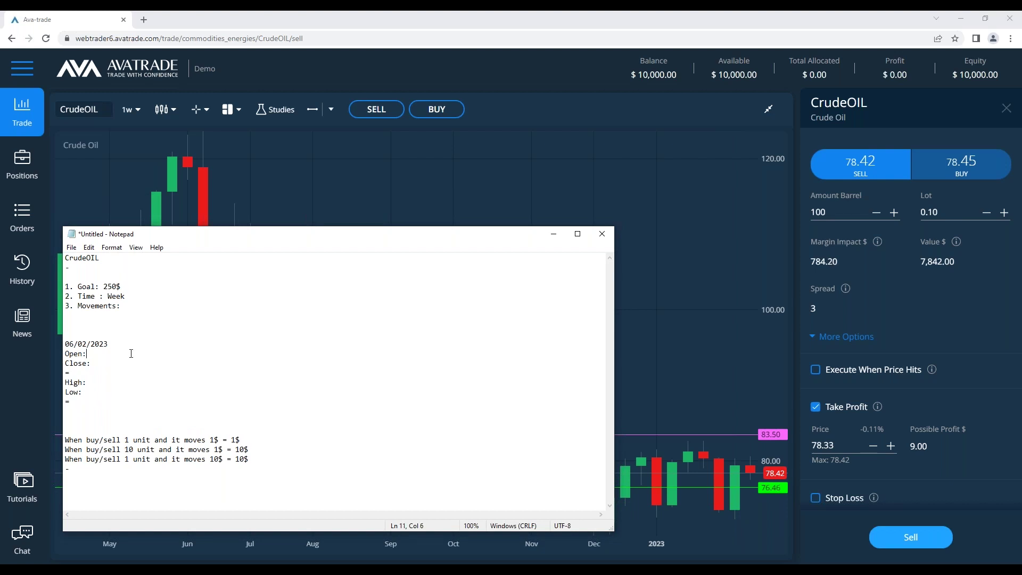
mouse_move(736, 502)
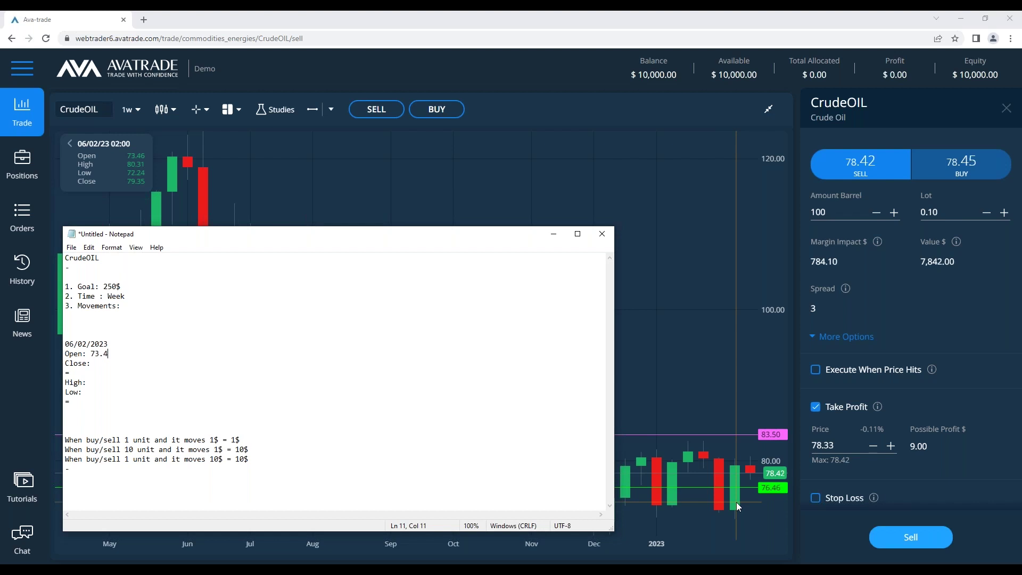
text(79.3)
key(Right)
key(Right)
text(80.)
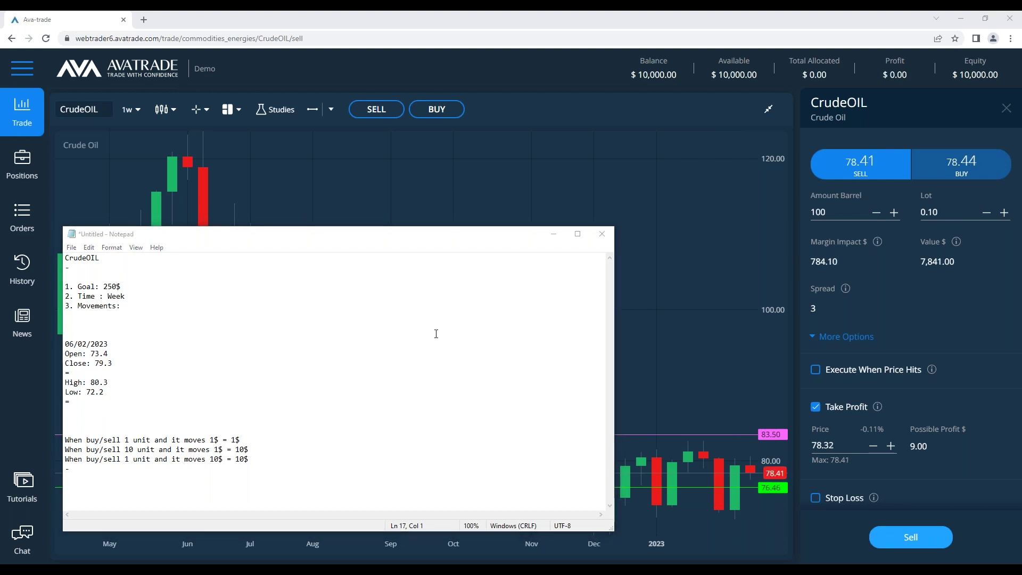
key(XF86Calculator)
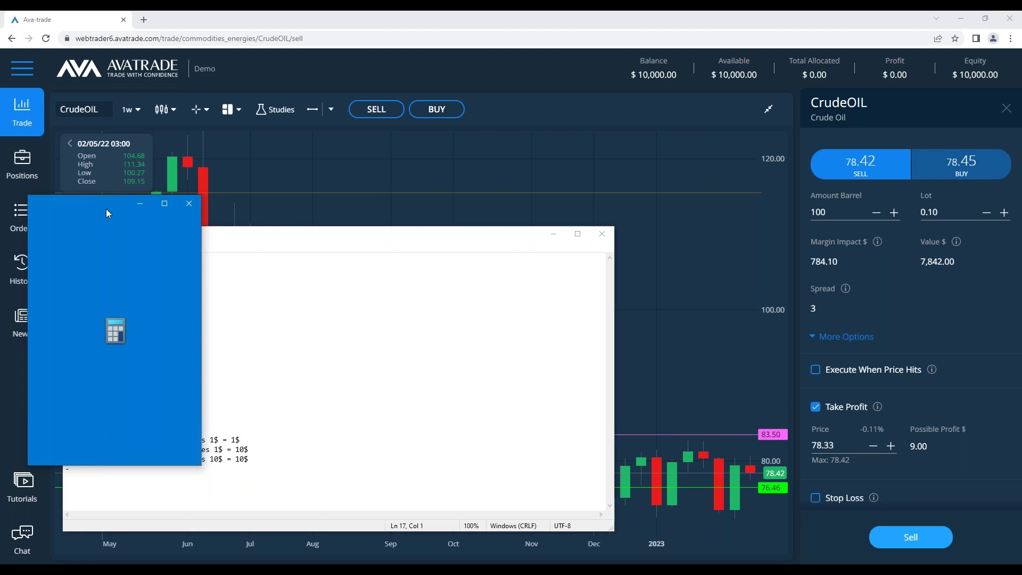
Calculate 73.4 − 79.3 in Calculator and record = 5.9 under Close in the notes
text(73.4 - )
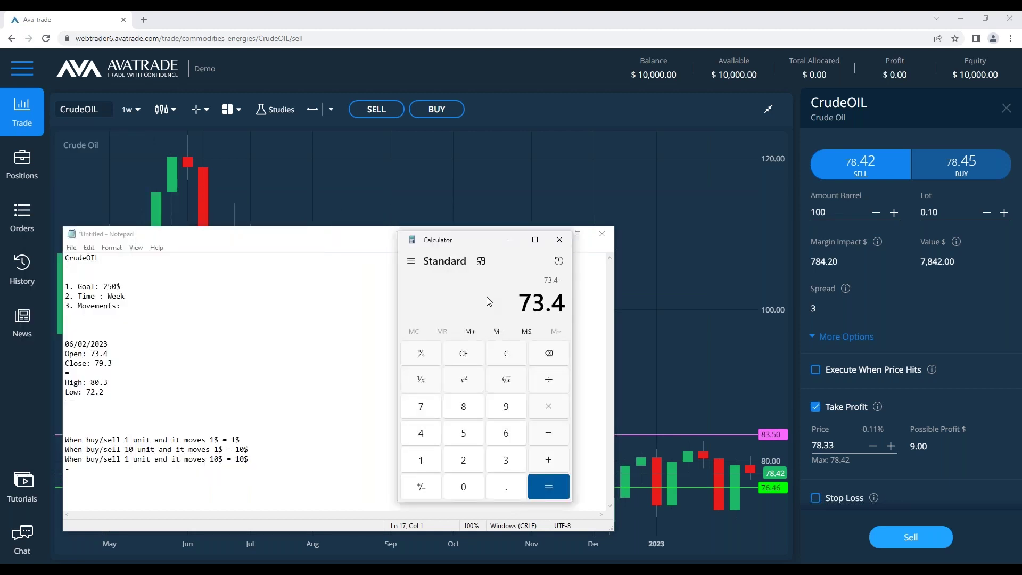
text(79.3 =)
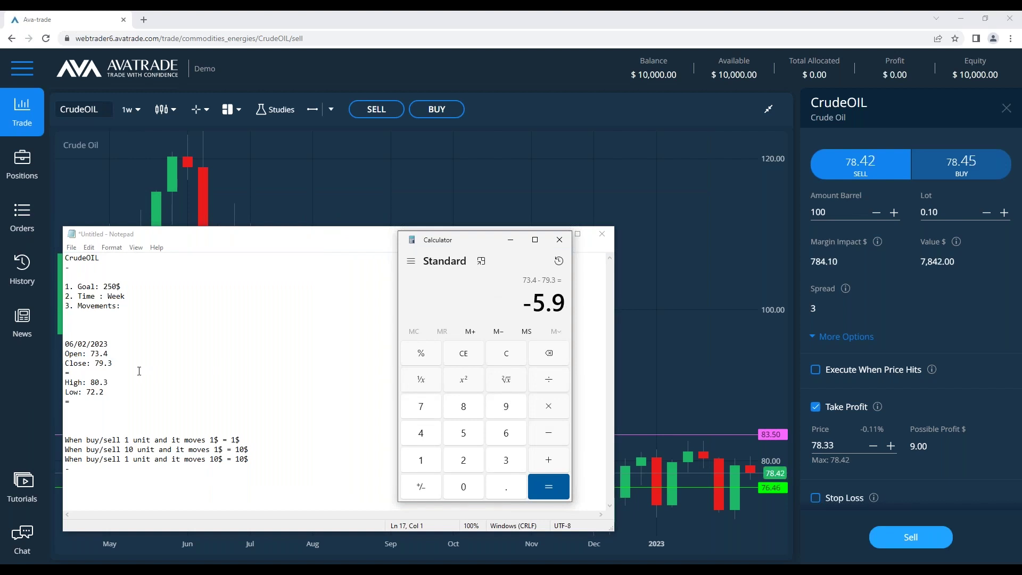
click(139, 371)
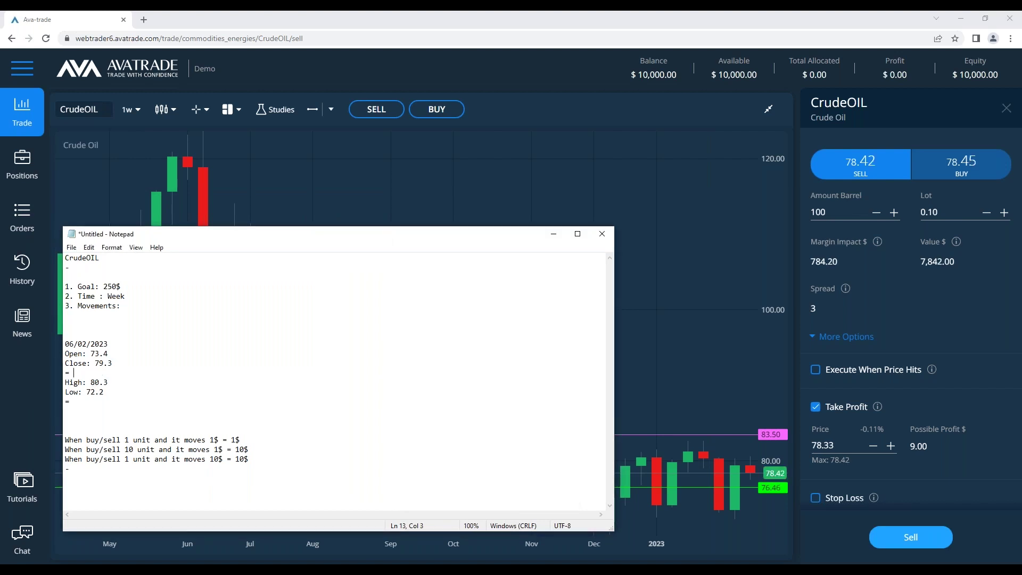
key(alt+Tab)
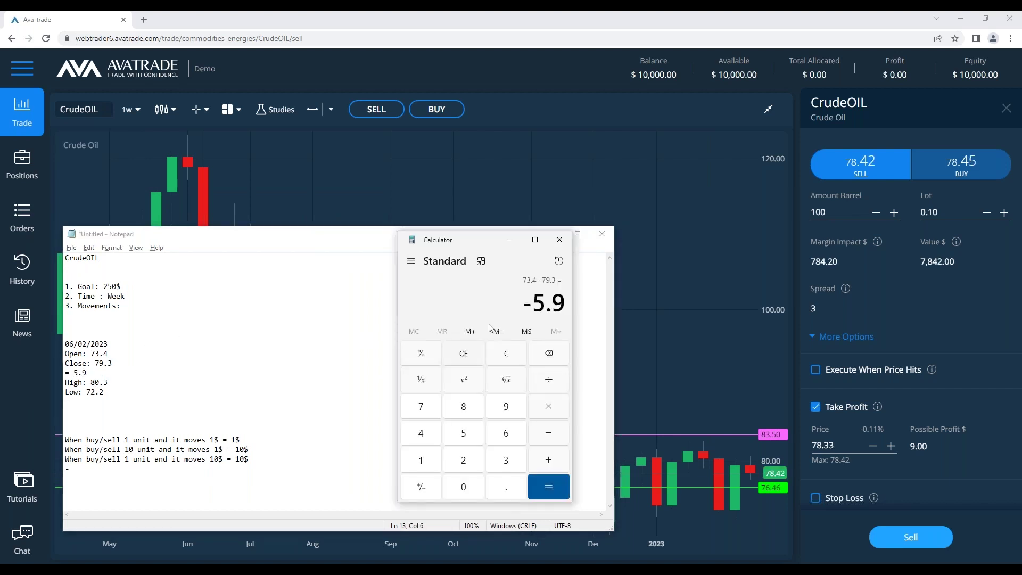
key(Escape)
Calculate 80.3 − 72.2 = 8.1, record it under Low, and add blank lines under Movements
text(80.9)
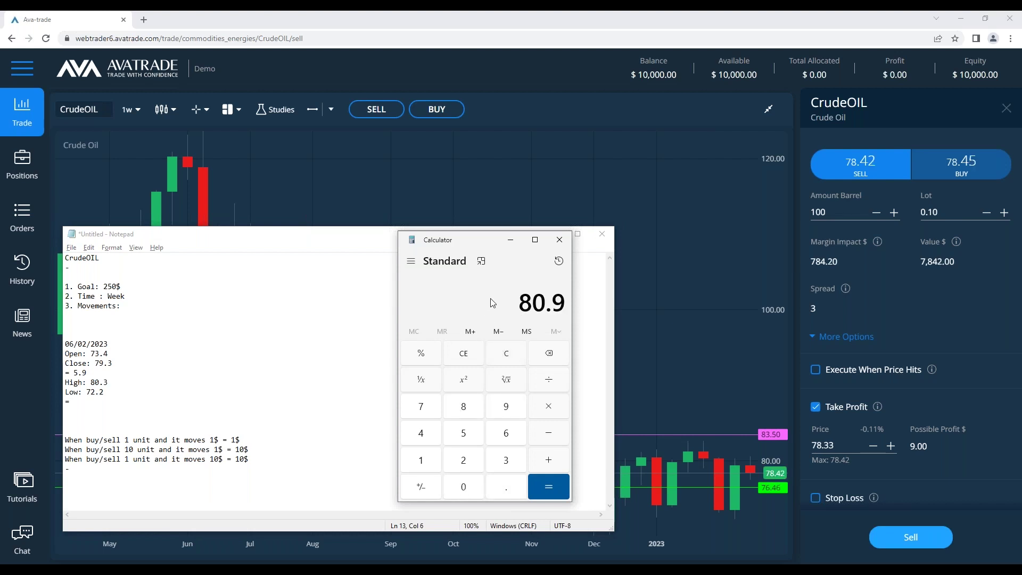
key(Escape)
text(80.3 - 72.2)
key(Return)
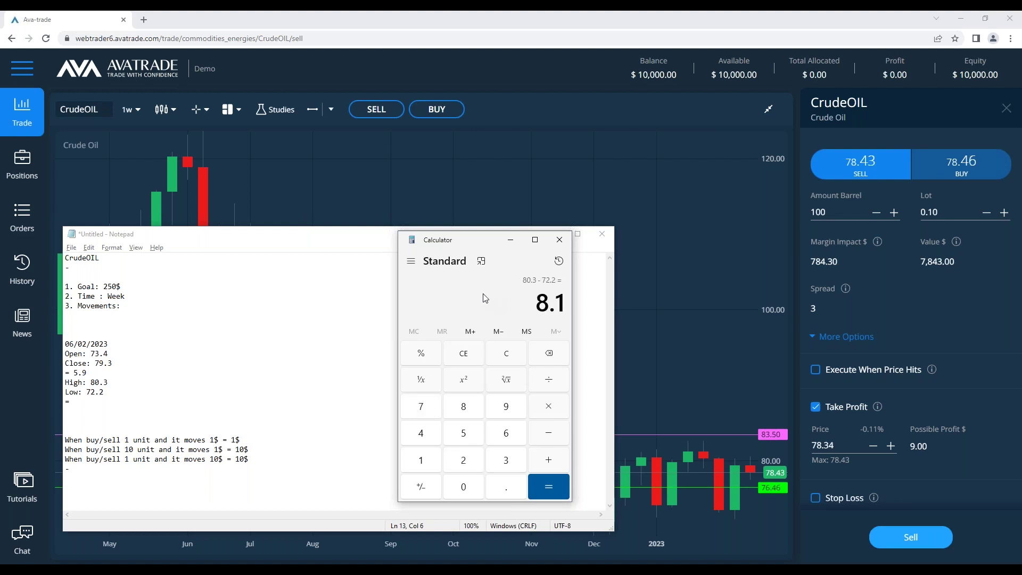
click(117, 406)
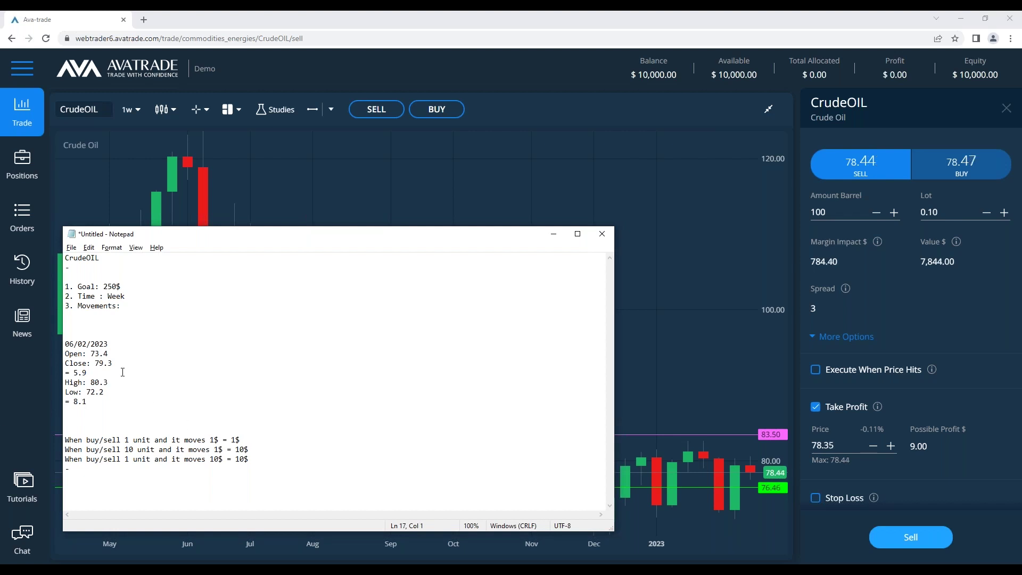
click(166, 323)
key(Return)
key(Return)
key(Return)
Write 'CL is going to move 20$ in a week, is this realistic ?' under Movements
click(139, 328)
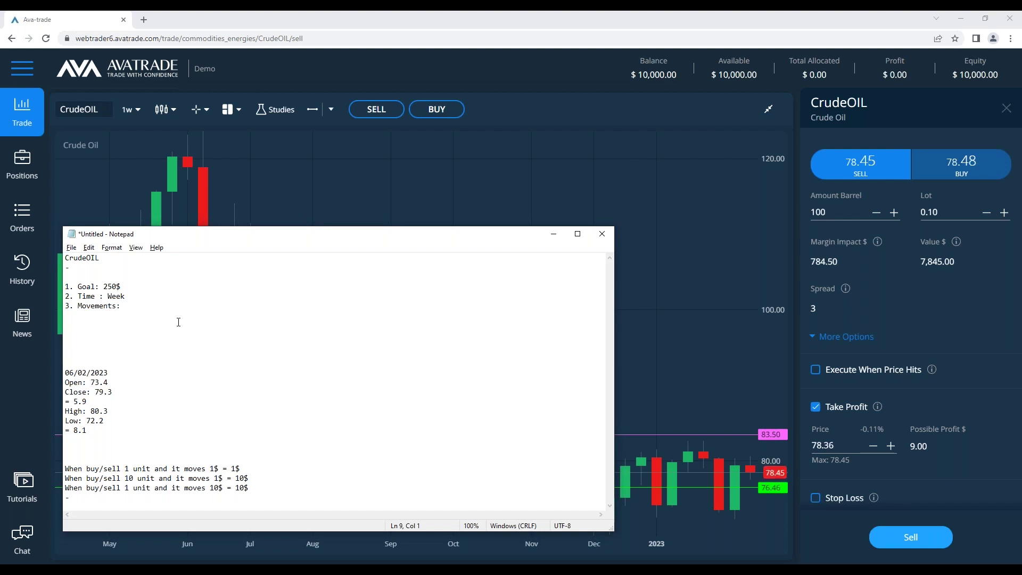
key(BackSpace)
text(0)
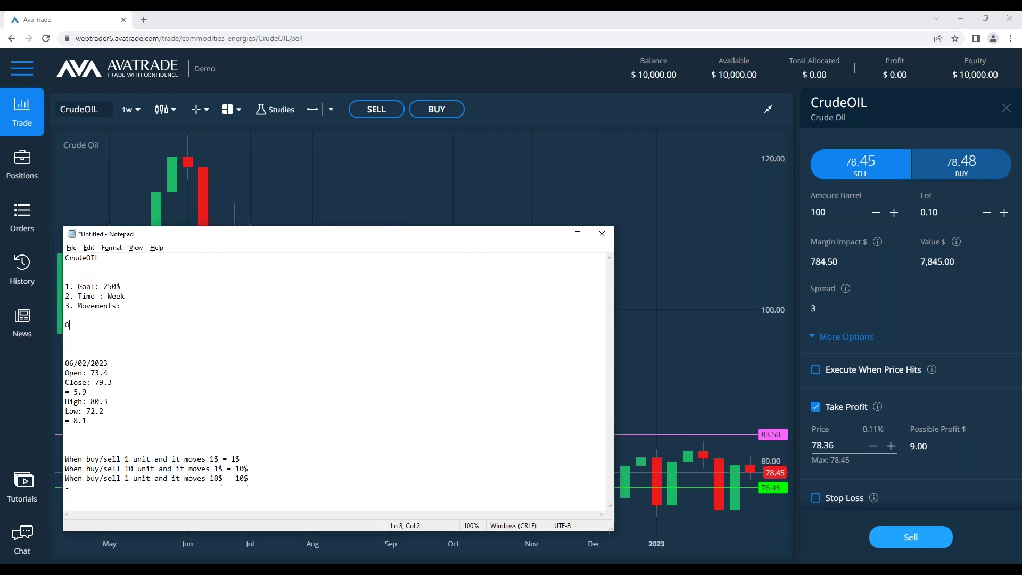
key(BackSpace)
text(CL is going to move 20$ )
text(this)
key(BackSpace)
key(BackSpace)
key(BackSpace)
key(BackSpace)
text(in a week)
key(BackSpace)
text(, is this realisi)
key(BackSpace)
key(BackSpace)
key(BackSpace)
text(istic ?)
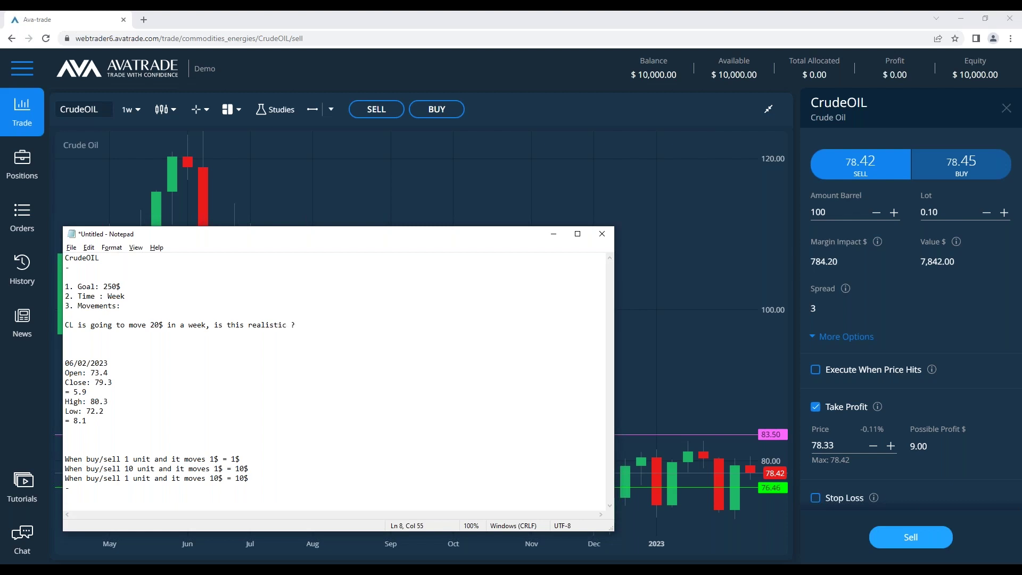
Tidy the blank lines around the question and shift the Notepad window slightly up and left
key(Home)
key(Return)
key(Down)
key(Delete)
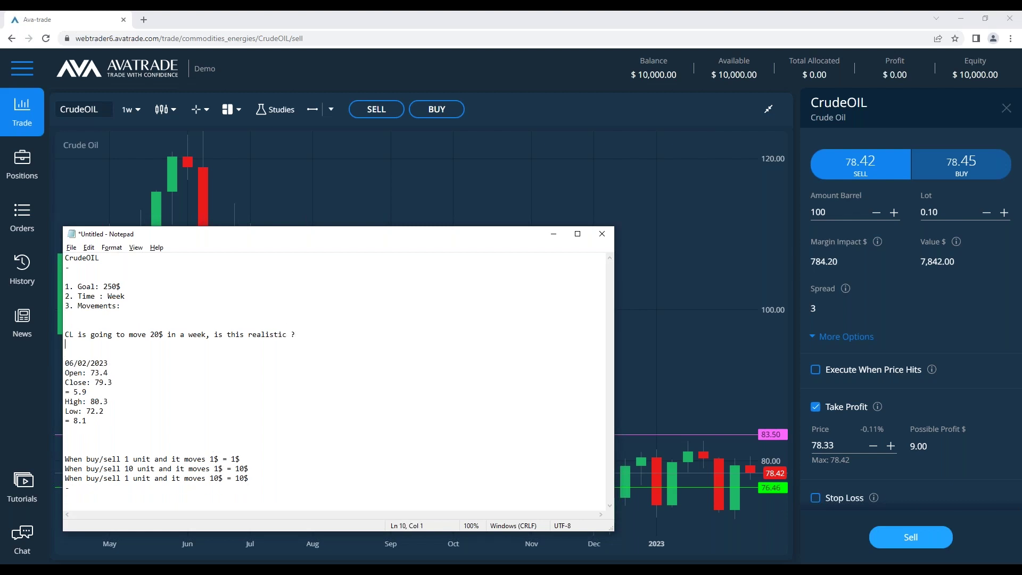
drag(371, 236, 332, 233)
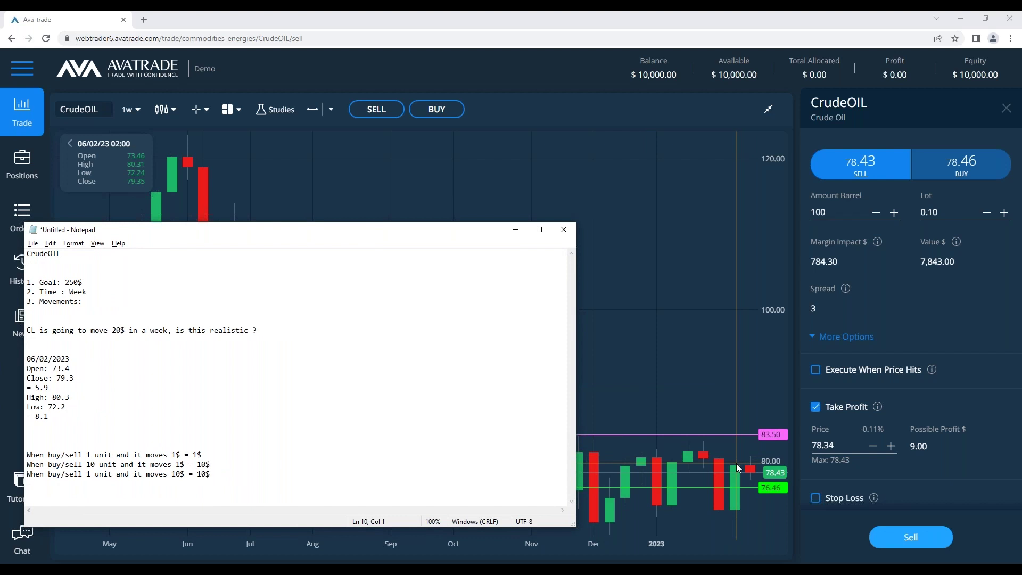
Highlight the = 8.1 result and the 20$ question line while explaining, then minimize Notepad
drag(49, 417, 21, 419)
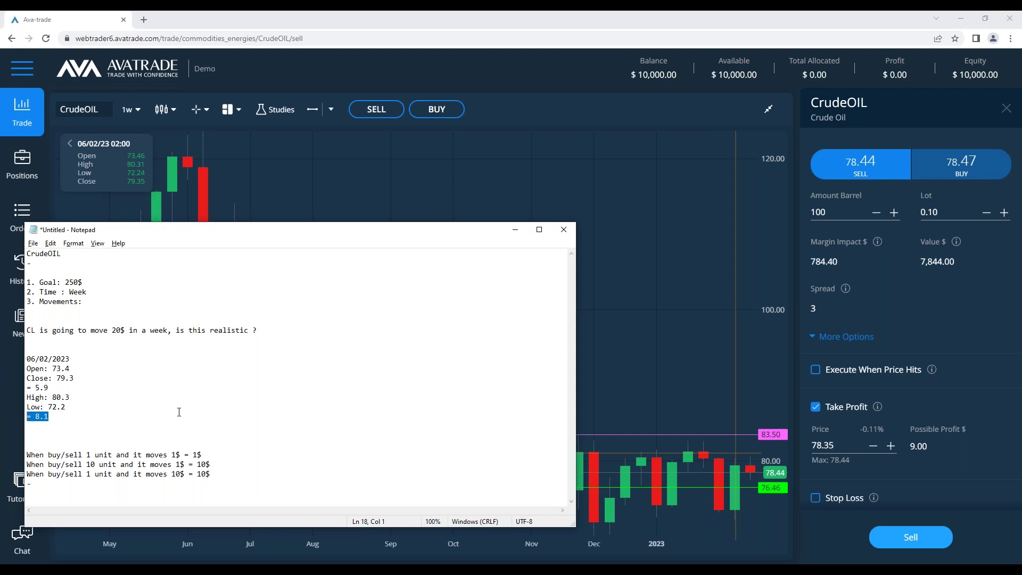
drag(260, 330, 90, 331)
click(271, 333)
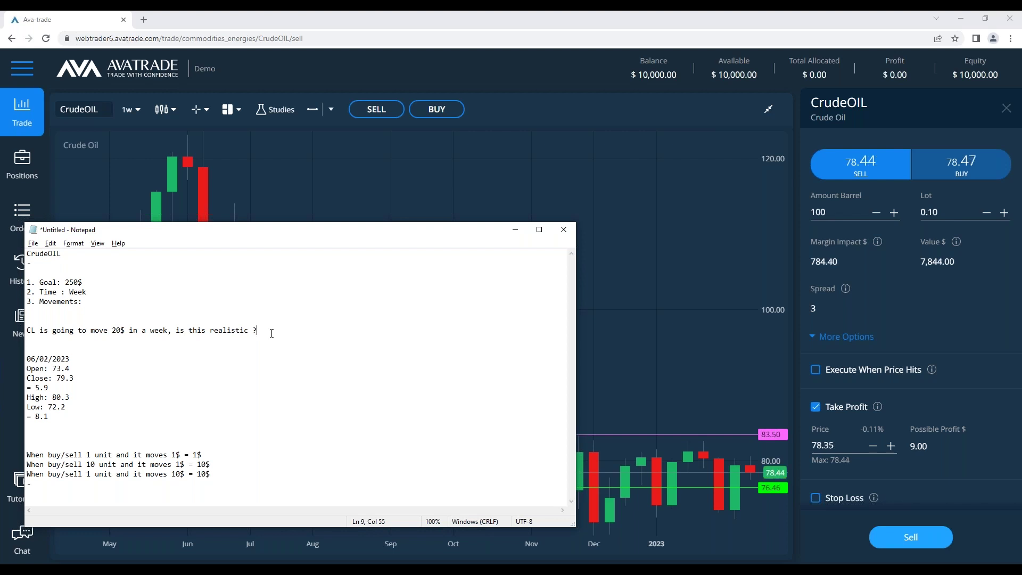
drag(258, 330, 29, 331)
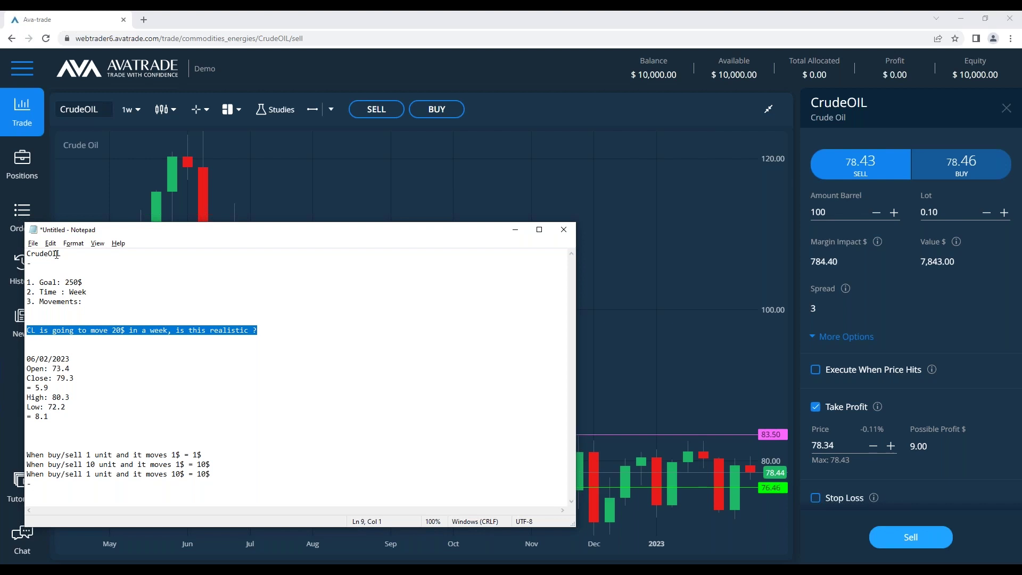
click(262, 322)
drag(261, 330, 5, 328)
mouse_move(735, 478)
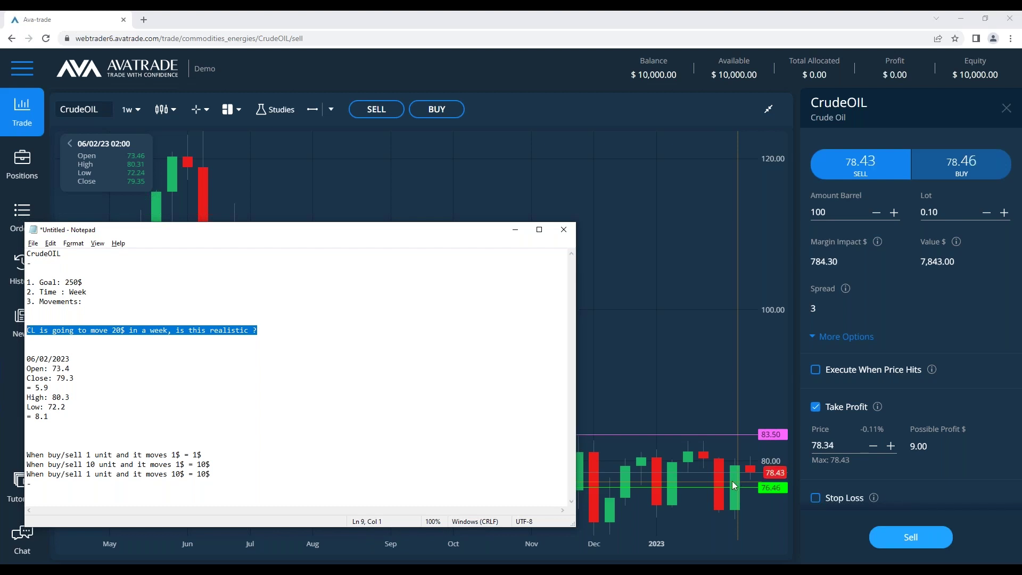
click(514, 230)
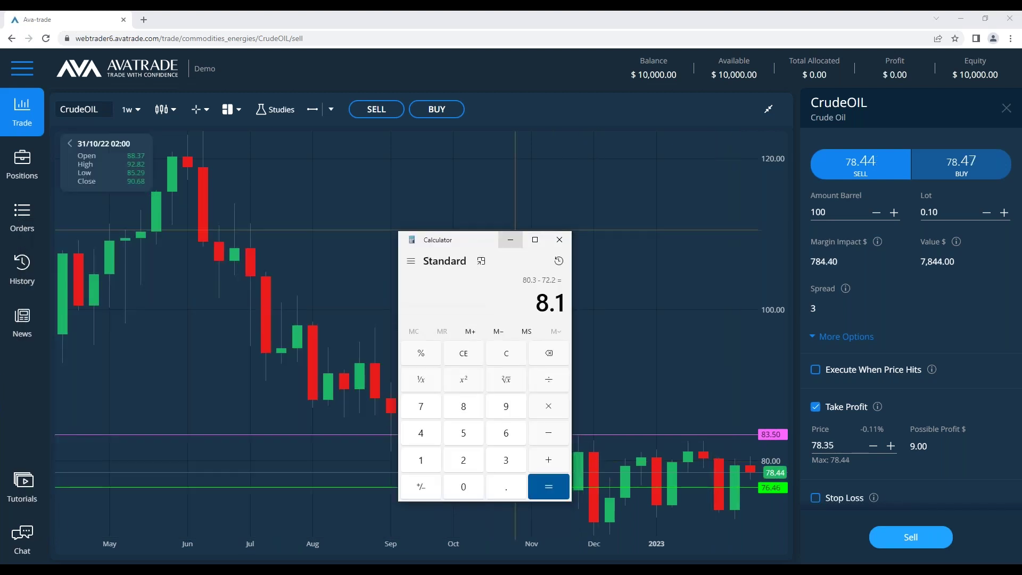
Close Calculator and switch the CrudeOIL chart to monthly (1mn) candles
click(559, 239)
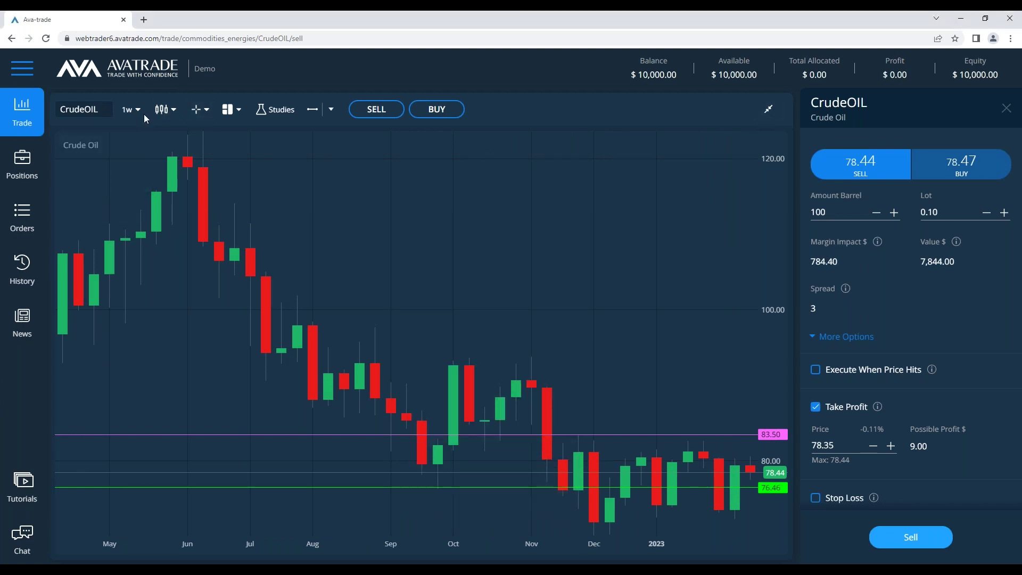
click(132, 109)
click(139, 240)
Draw a horizontal line at 58.63, delete it again, and bring the notes back in front
click(312, 110)
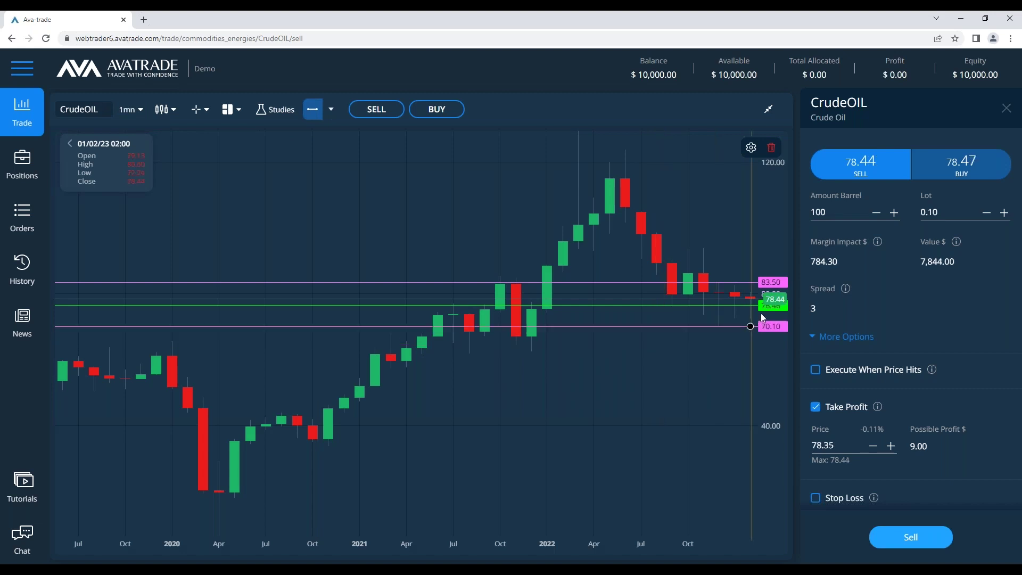
click(726, 332)
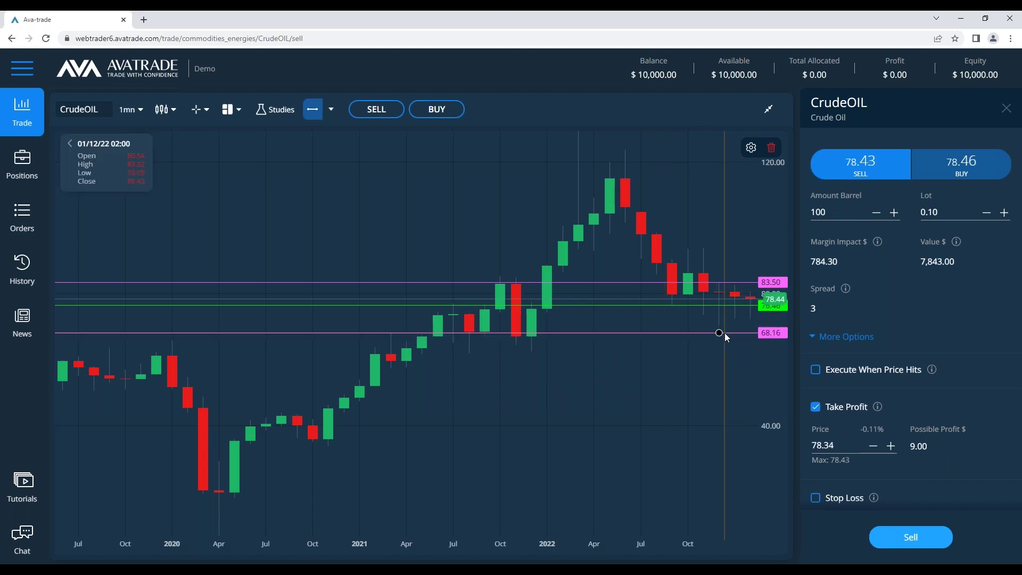
click(723, 366)
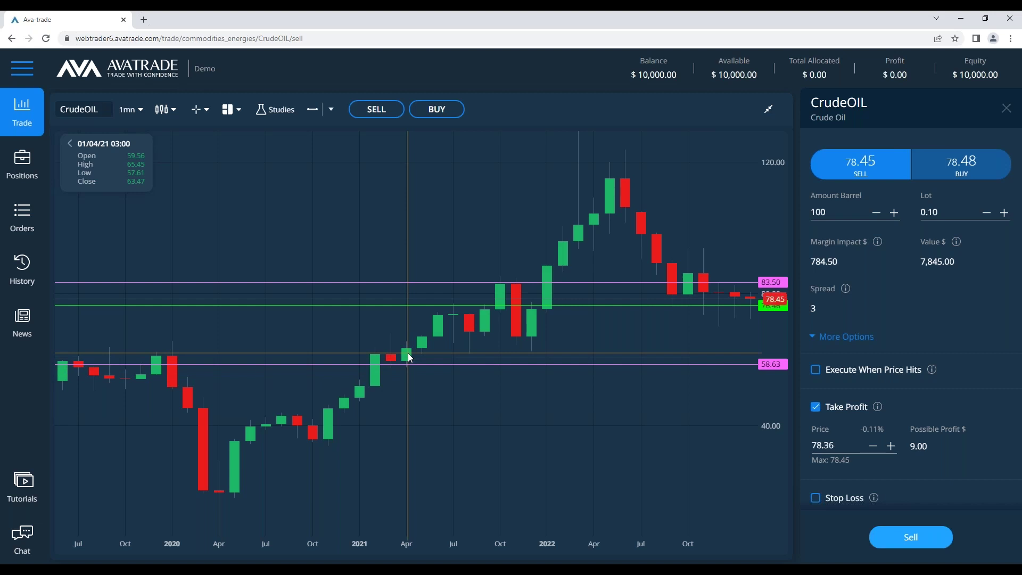
click(646, 365)
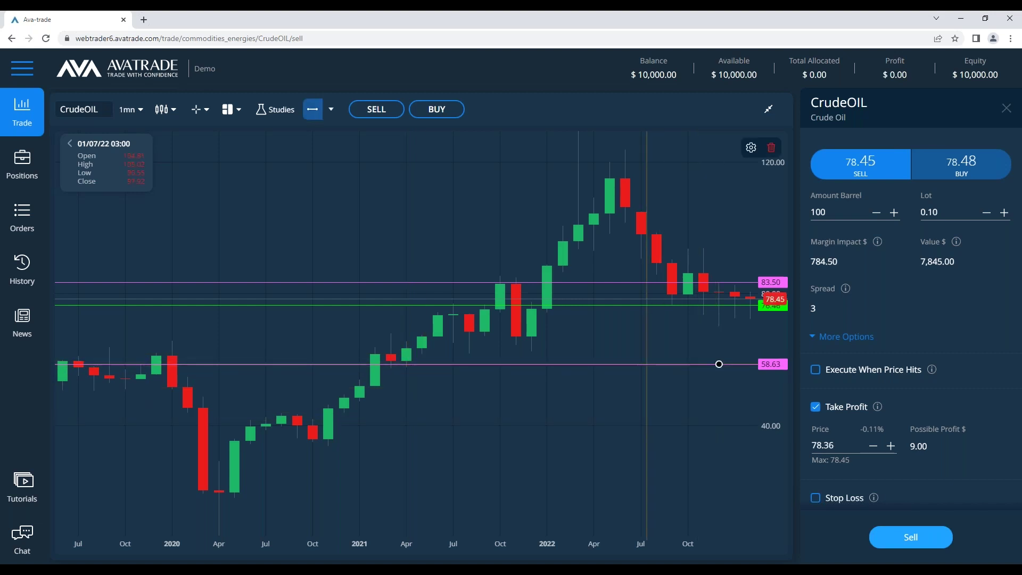
click(771, 146)
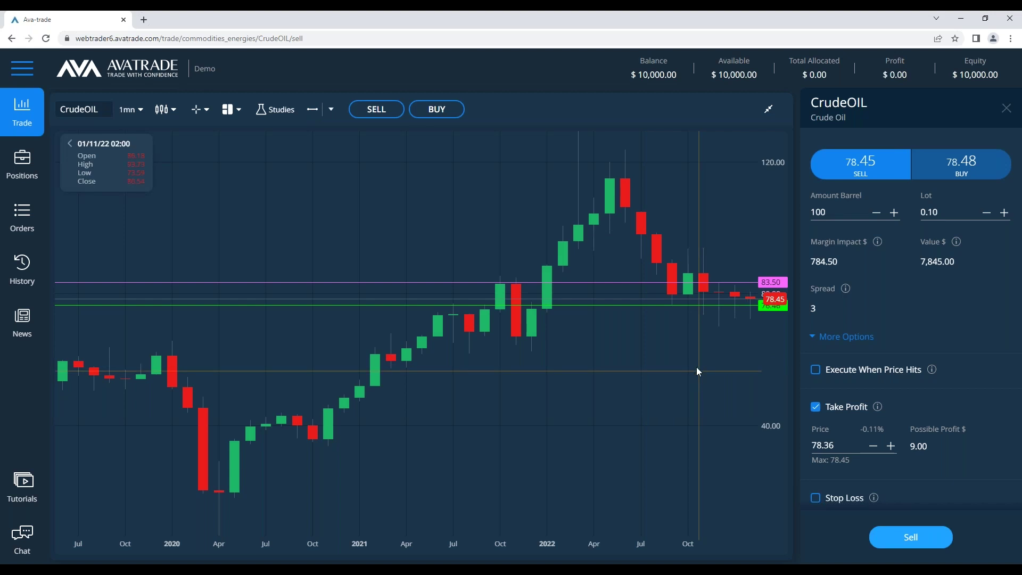
key(alt+Tab)
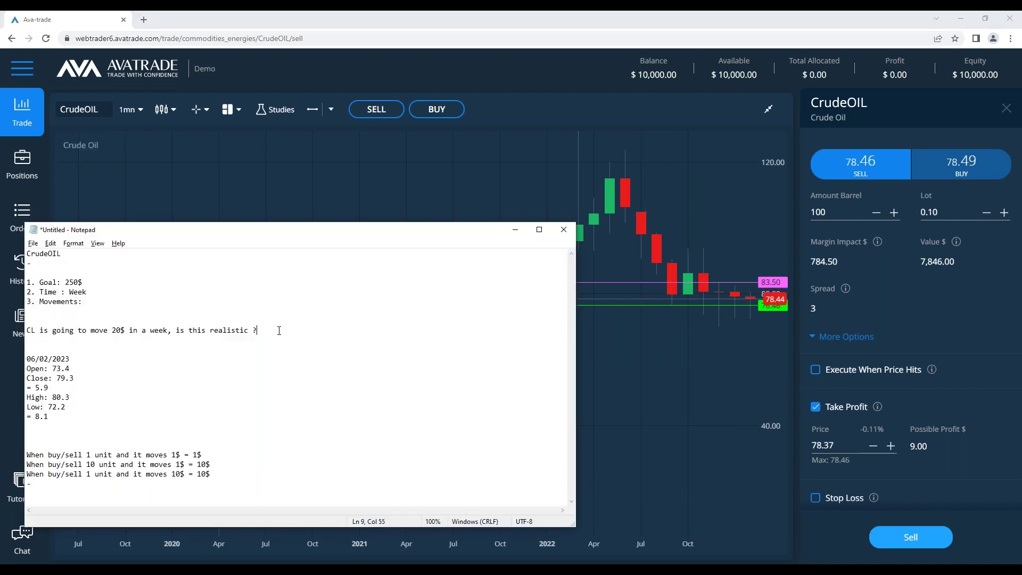
Move the notes window and change the question's move amount from 20$ to 10$
drag(356, 224, 448, 203)
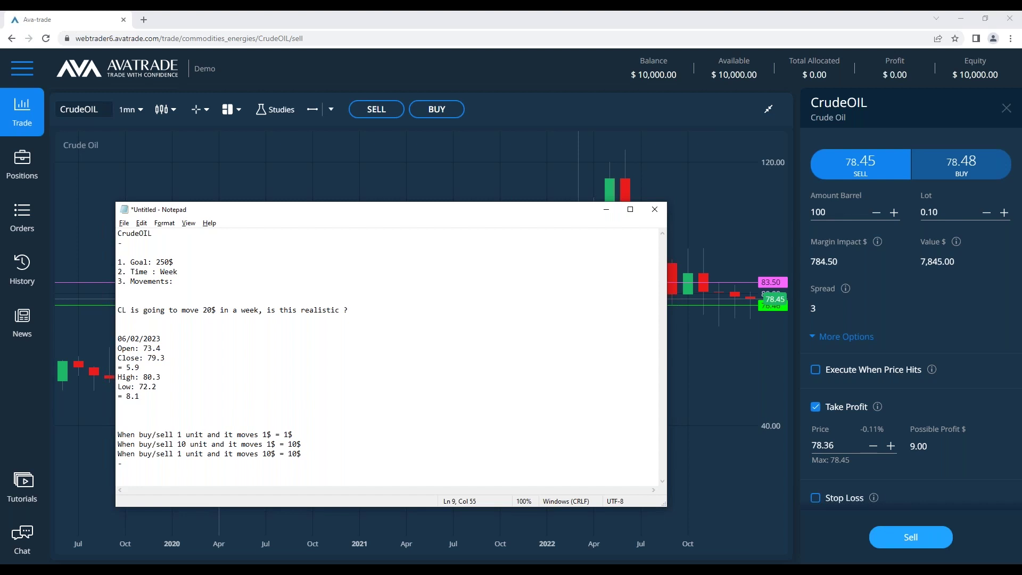
double_click(210, 310)
text(10)
Place a horizontal line at 68.32 on the chart, raise it to 73.01, and return to the notes
click(225, 141)
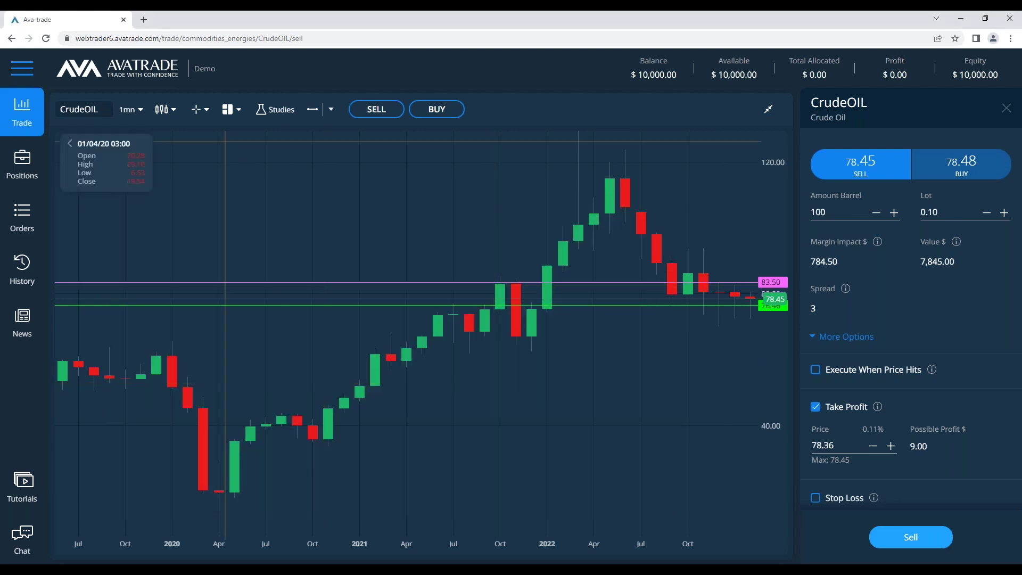
click(311, 109)
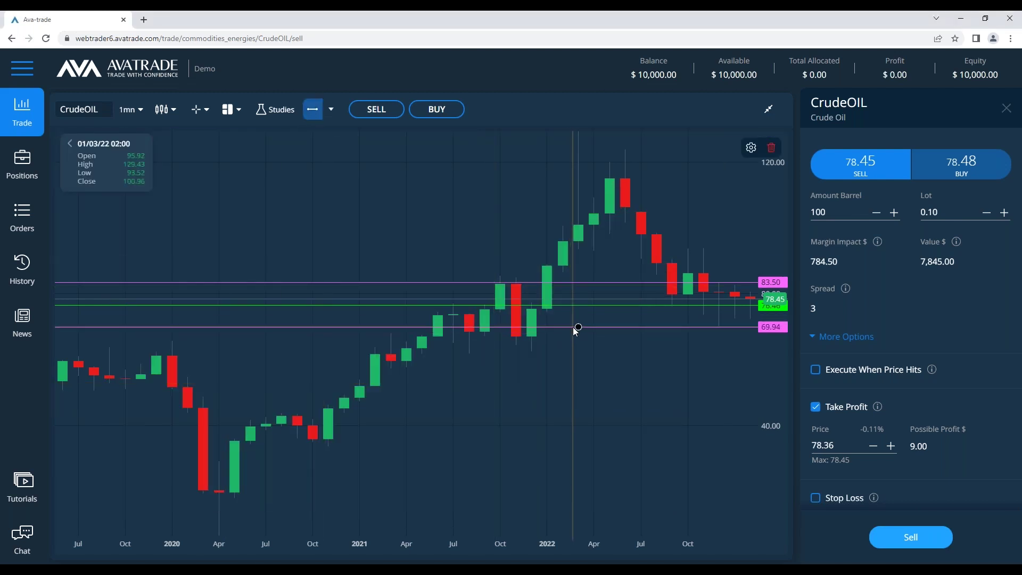
click(563, 332)
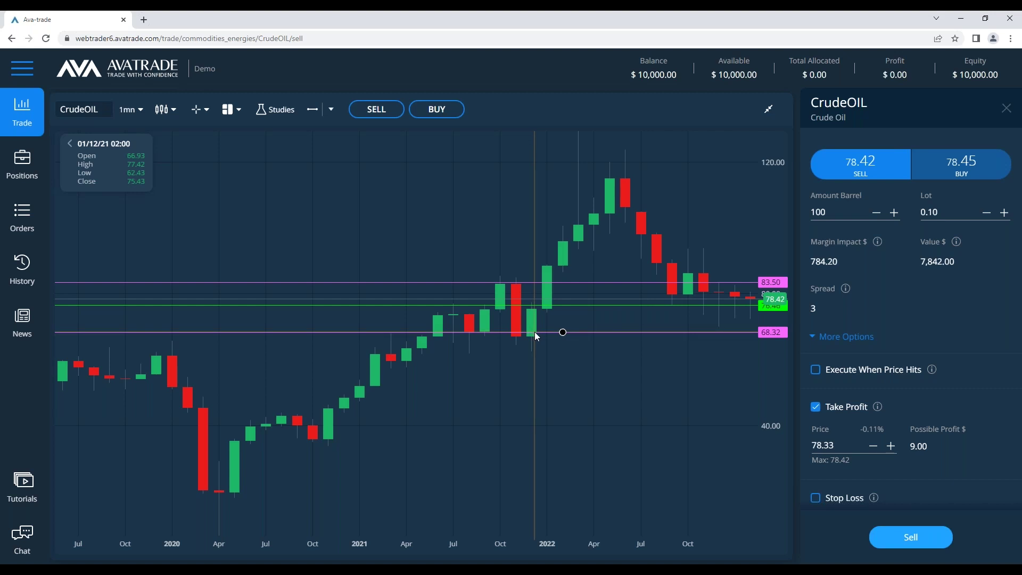
click(535, 333)
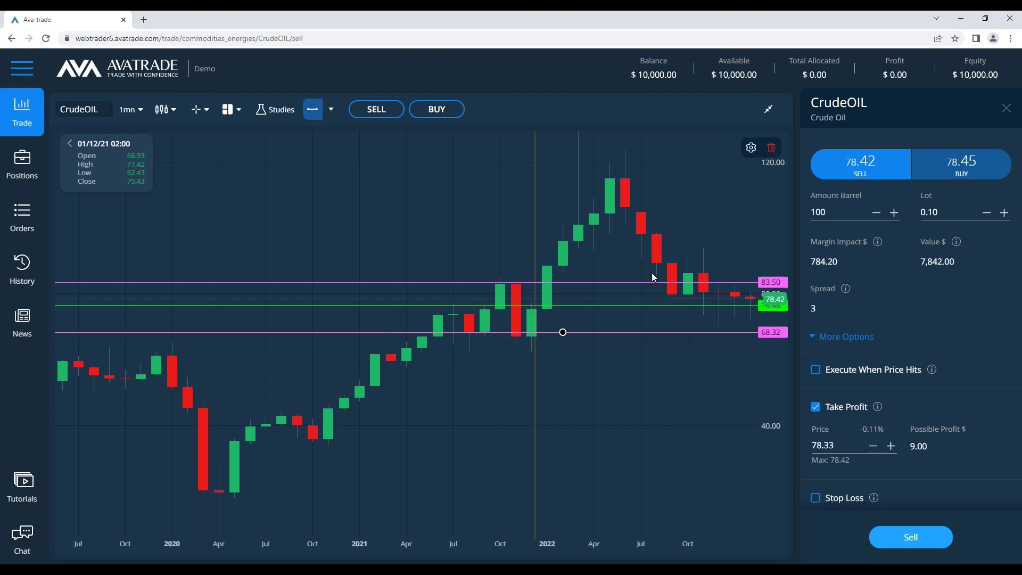
drag(563, 333, 563, 316)
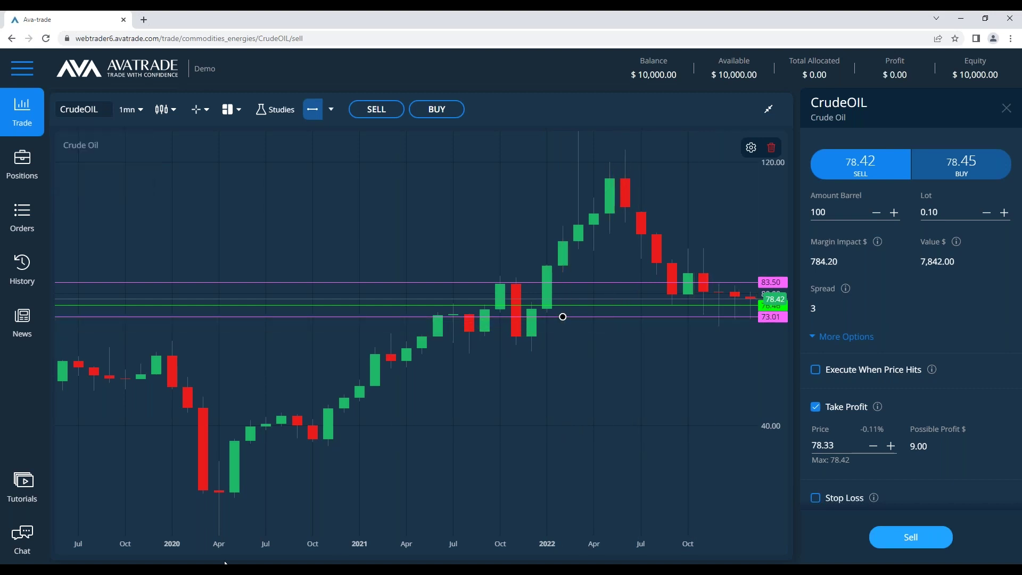
key(alt+Tab)
double_click(209, 310)
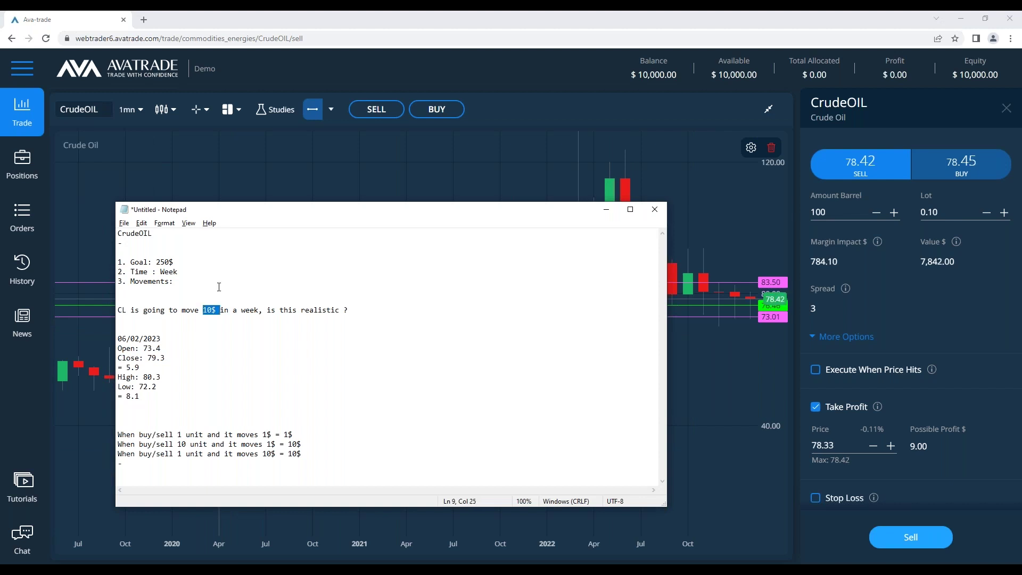
Change the question's move amount to 5$, then to 2$
text(5$)
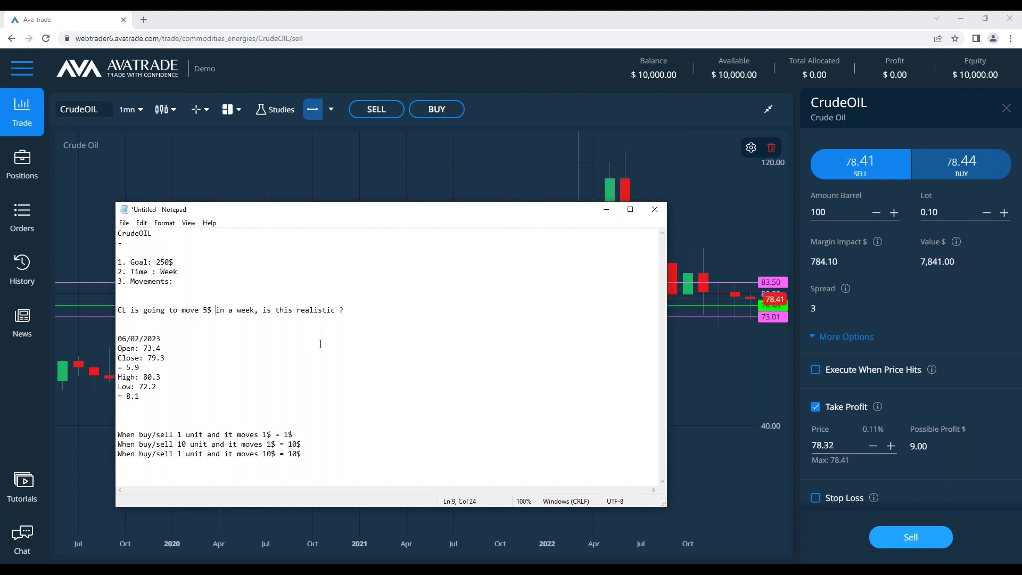
click(210, 310)
double_click(207, 310)
text(2)
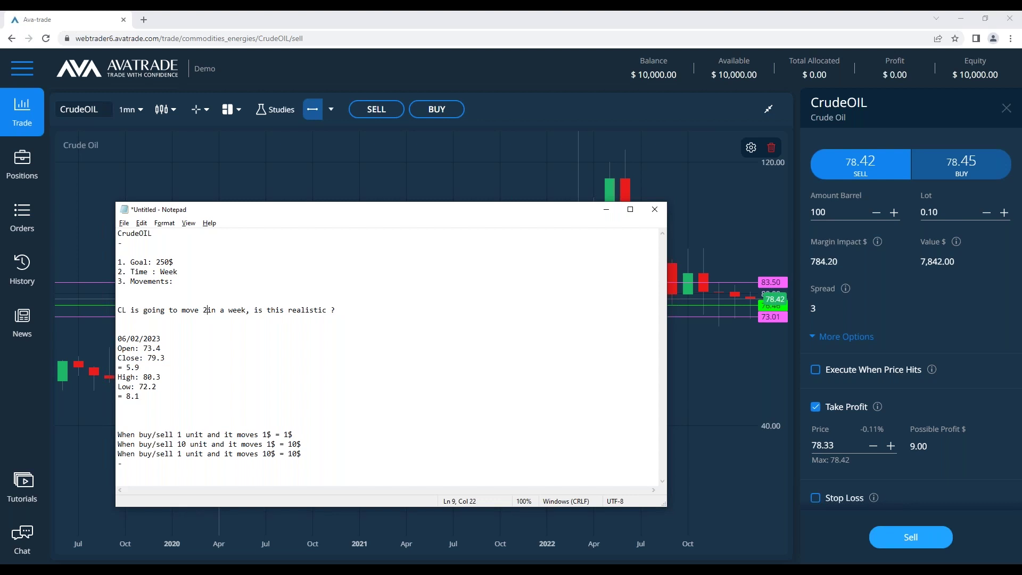
text($)
click(317, 310)
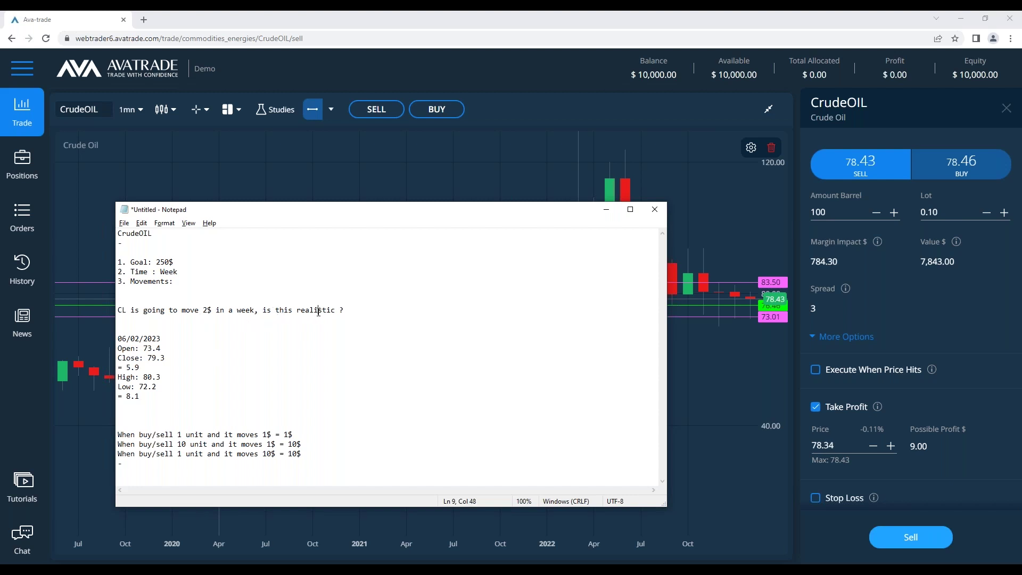
Delete the CL question and the OHLC price-range lines after checking the weekly chart
click(139, 368)
drag(139, 367, 117, 367)
click(116, 368)
click(139, 368)
click(150, 371)
click(606, 209)
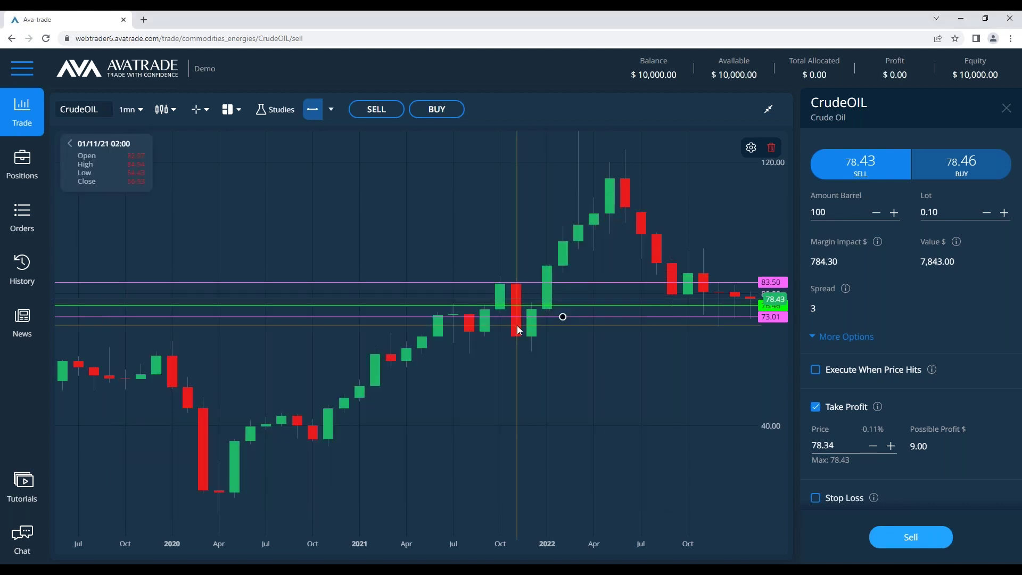
key(alt+Tab)
drag(256, 403, 118, 300)
key(BackSpace)
Enter 2$ after Movements: and start the sum '250 / 2 =' below the list
click(196, 278)
text(2$)
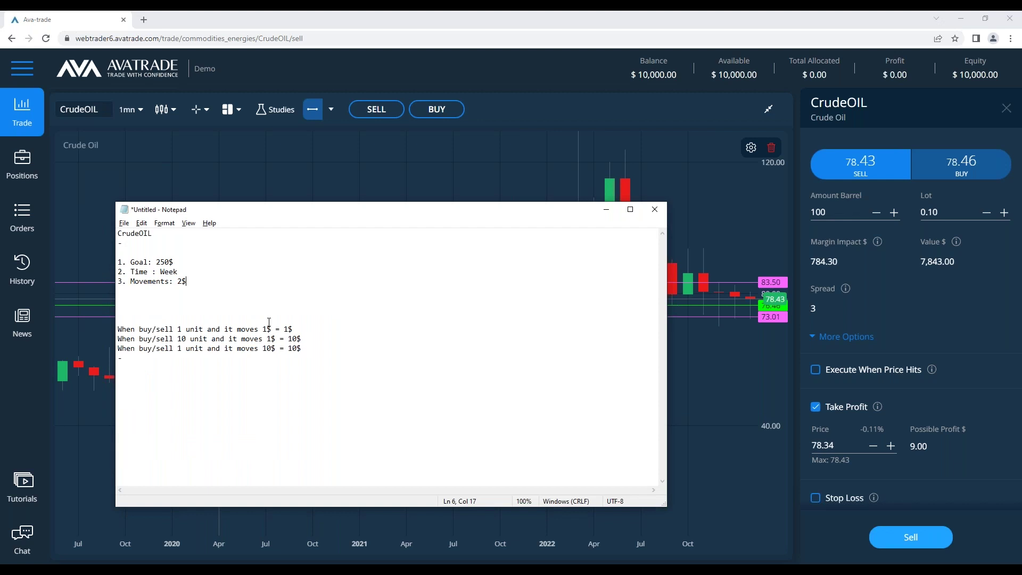
drag(315, 328, 117, 329)
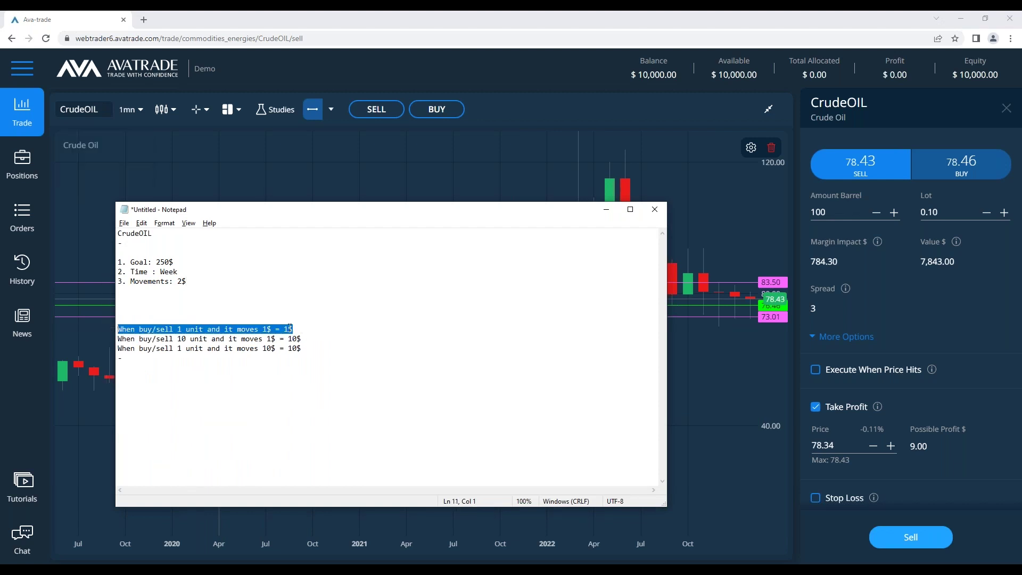
click(164, 291)
double_click(181, 279)
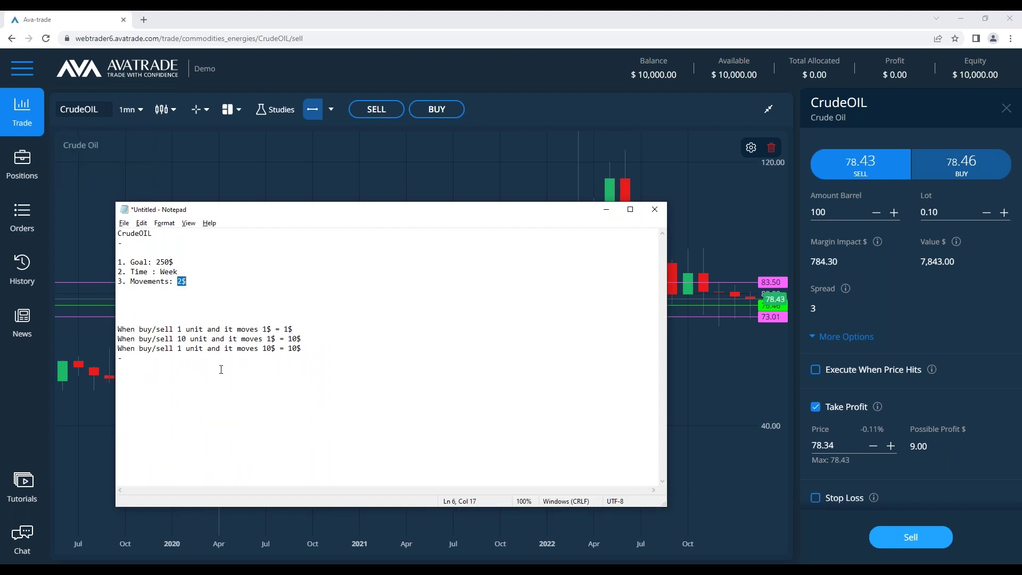
click(215, 316)
click(179, 297)
text(250 / 2 =)
Add a new list item '4. Units: ??' below the Movements line
click(206, 276)
key(Return)
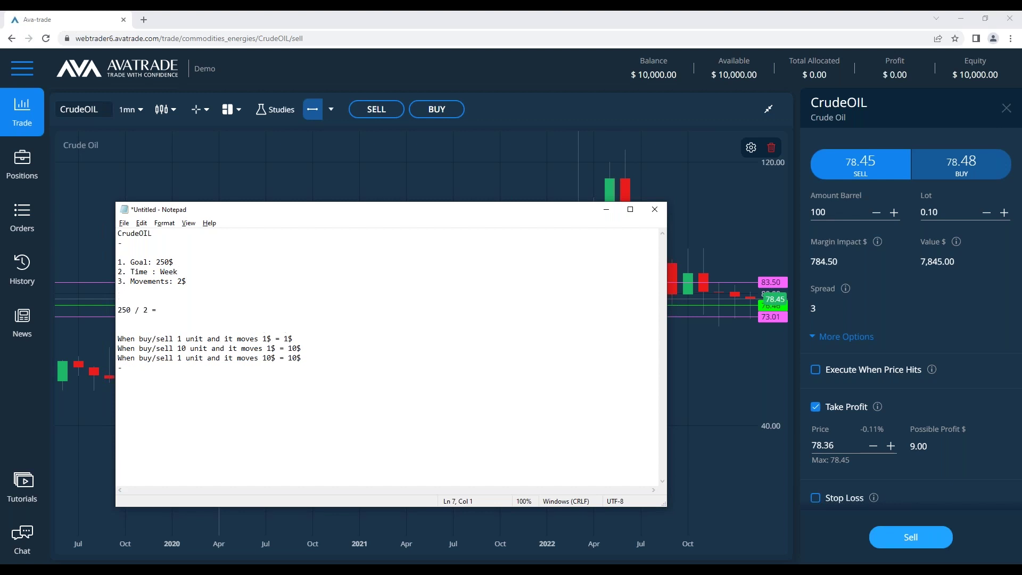
text(4. Units: ??)
click(229, 313)
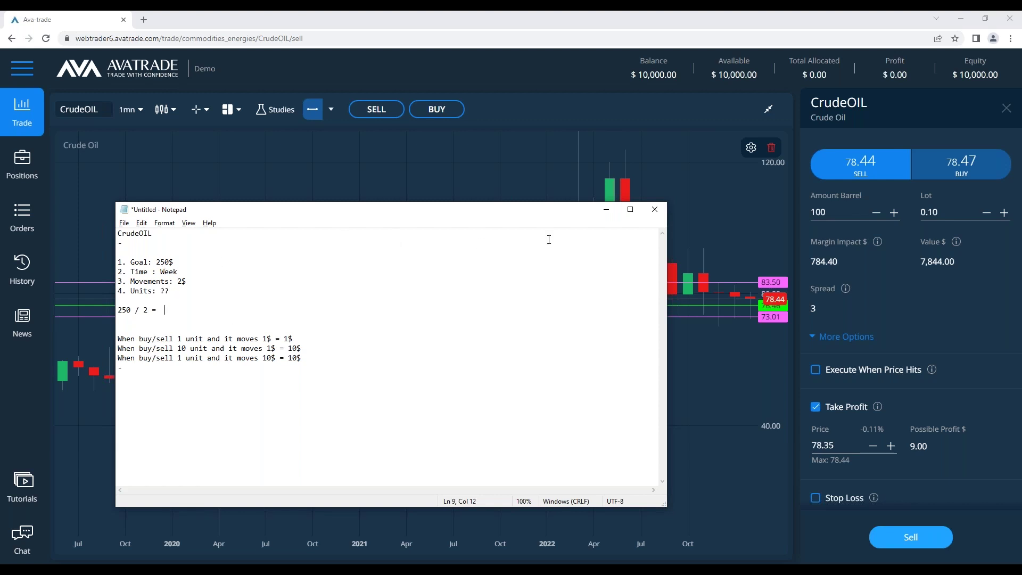
Set the Sell ticket's take profit to 76.50 and the amount to 10 barrels
click(605, 211)
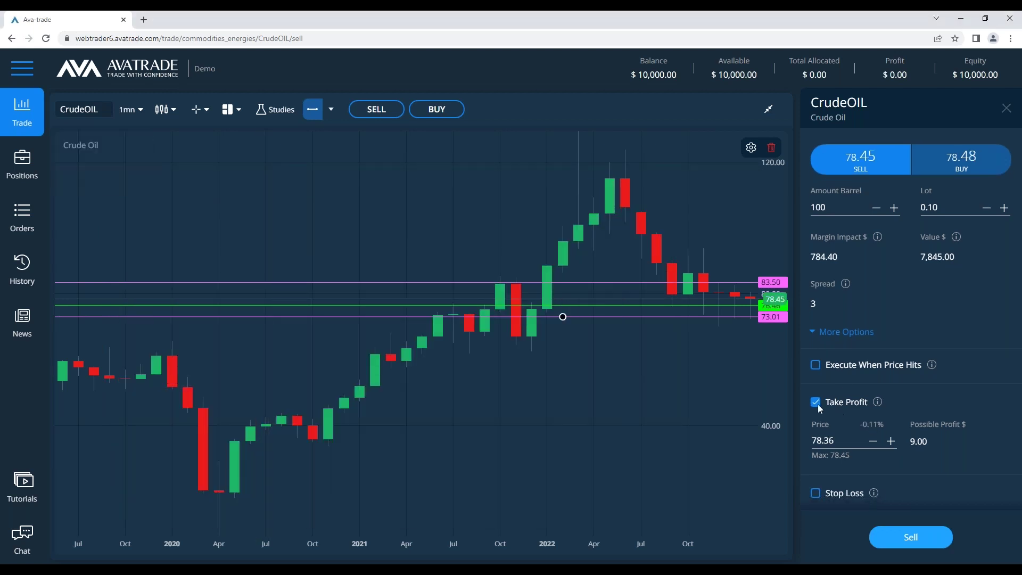
double_click(845, 441)
text(76.)
text(50)
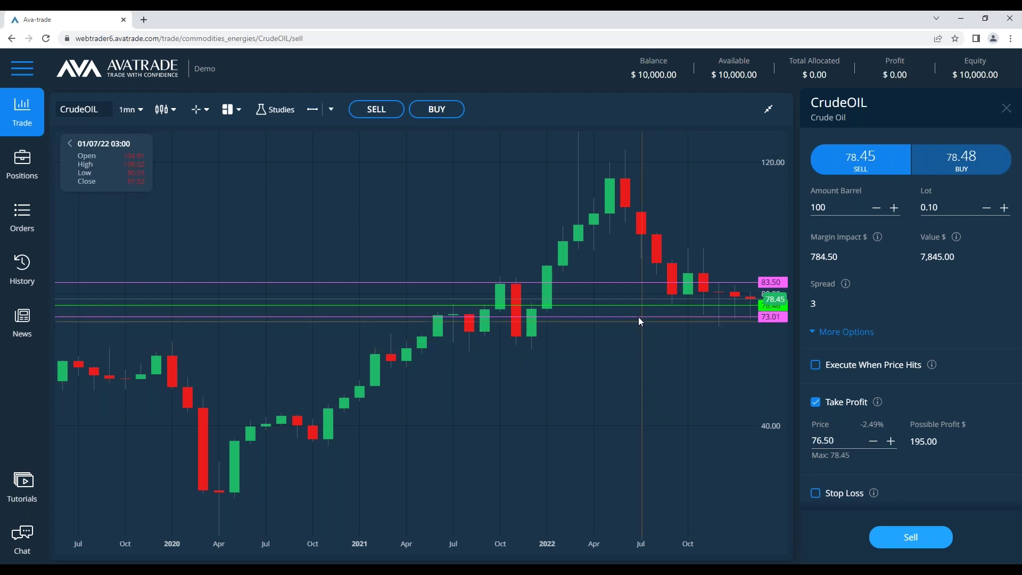
click(825, 207)
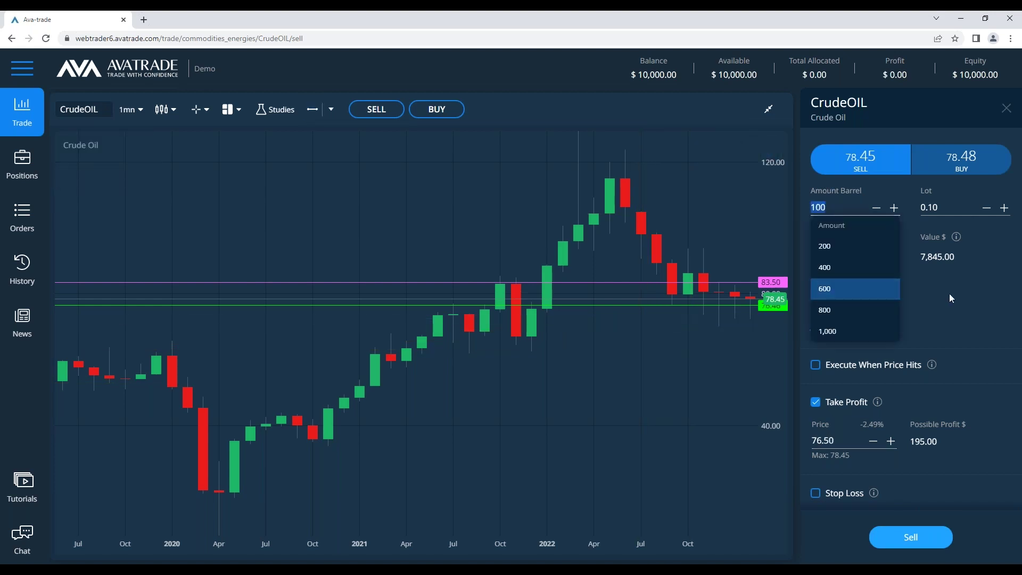
text(1)
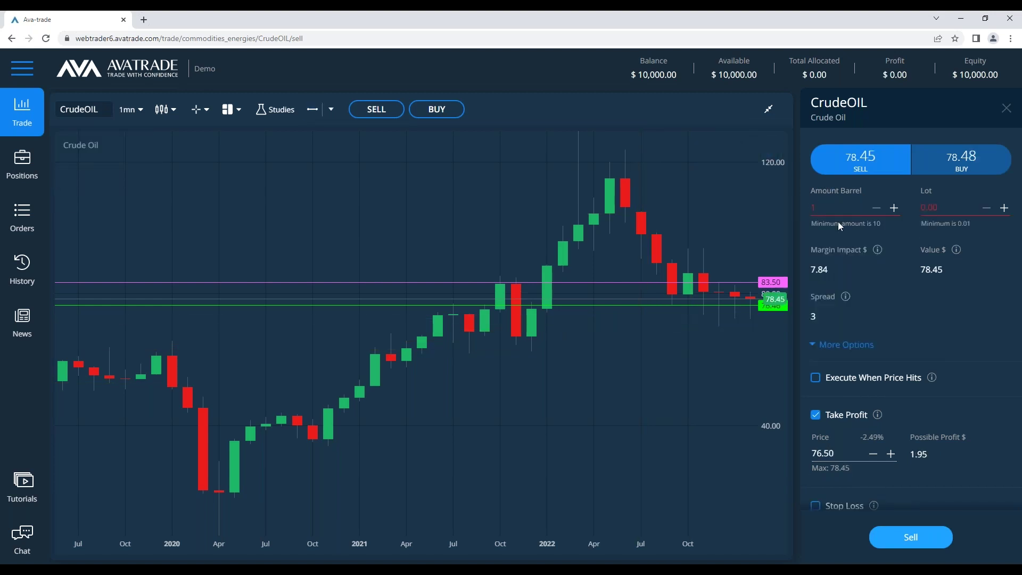
click(837, 221)
key(ctrl+a)
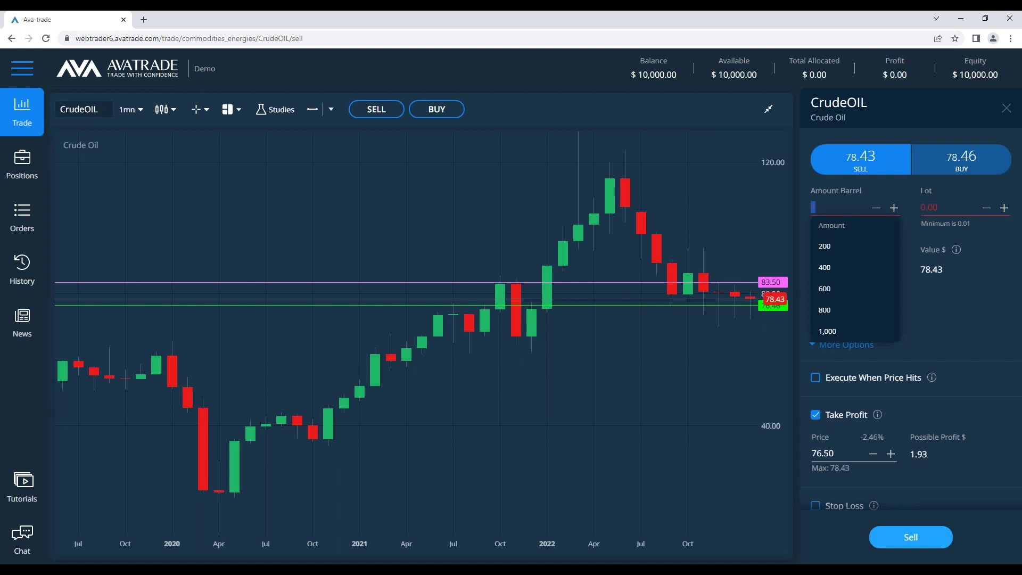
text(10)
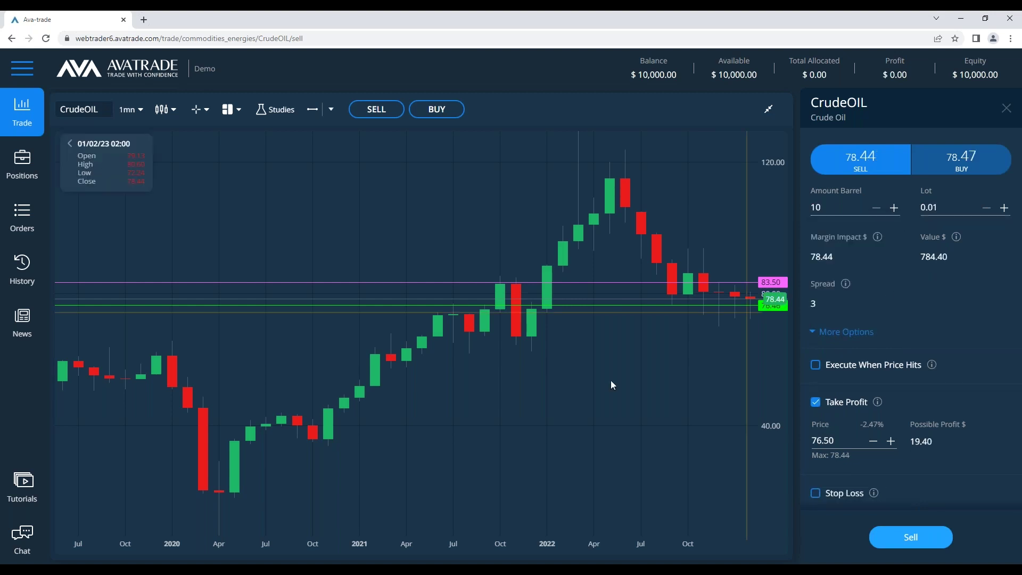
Return to the notes with the caret at the end of the '250 / 2 =' line
key(alt+Tab)
click(209, 320)
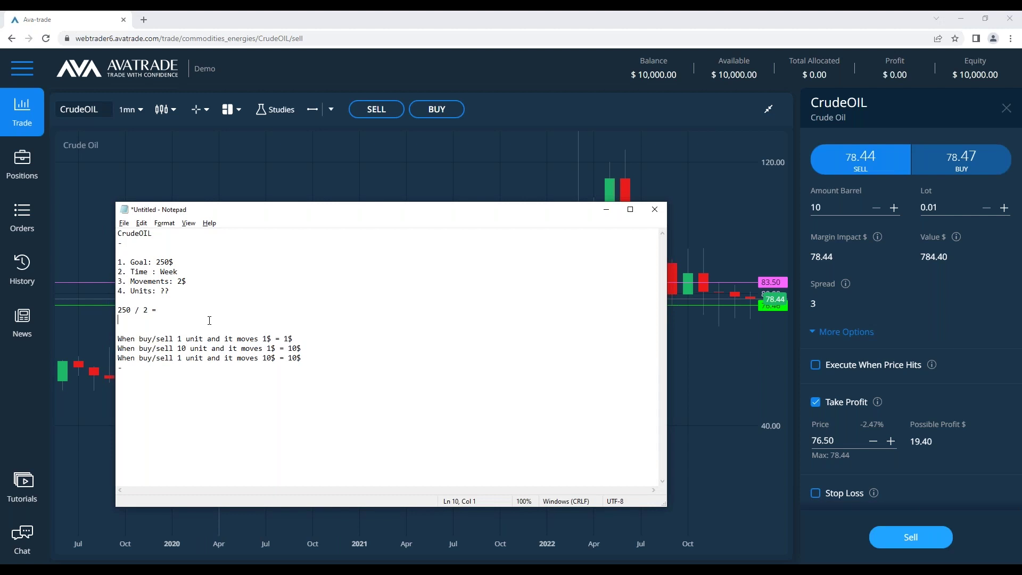
key(Up)
key(End)
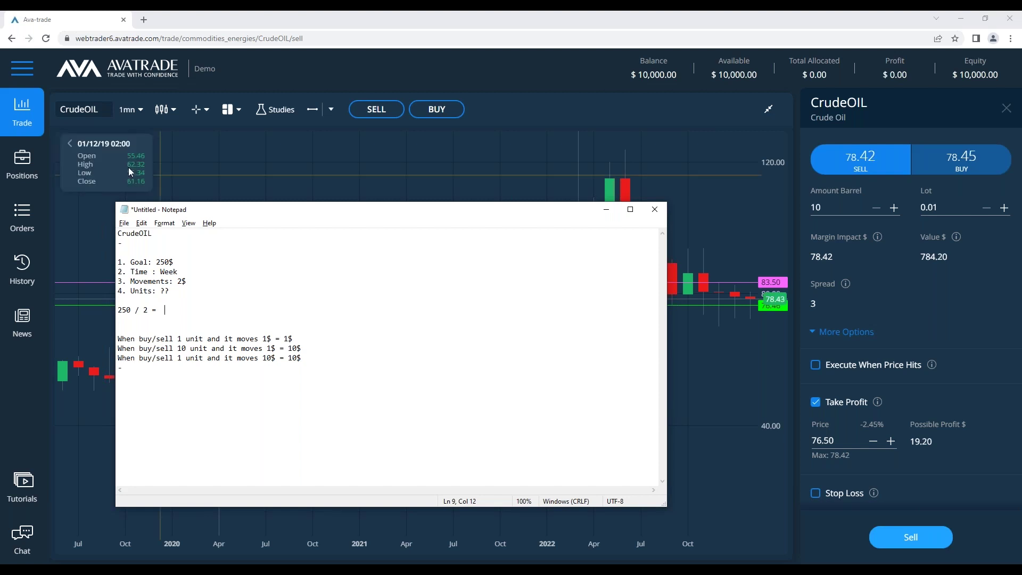
click(131, 110)
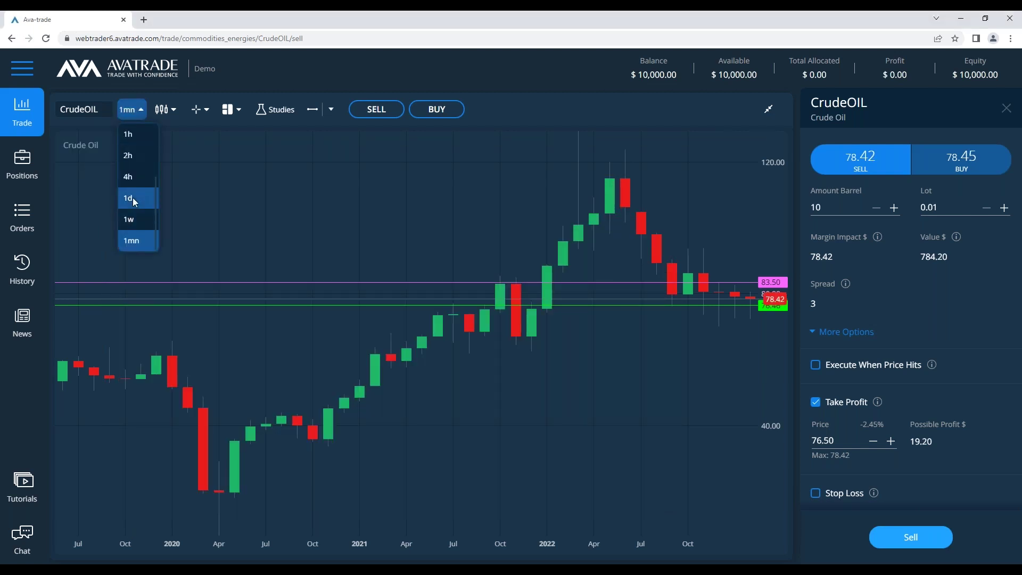
Switch the CrudeOIL chart to 1d daily candles and bring the notes back in front
click(135, 199)
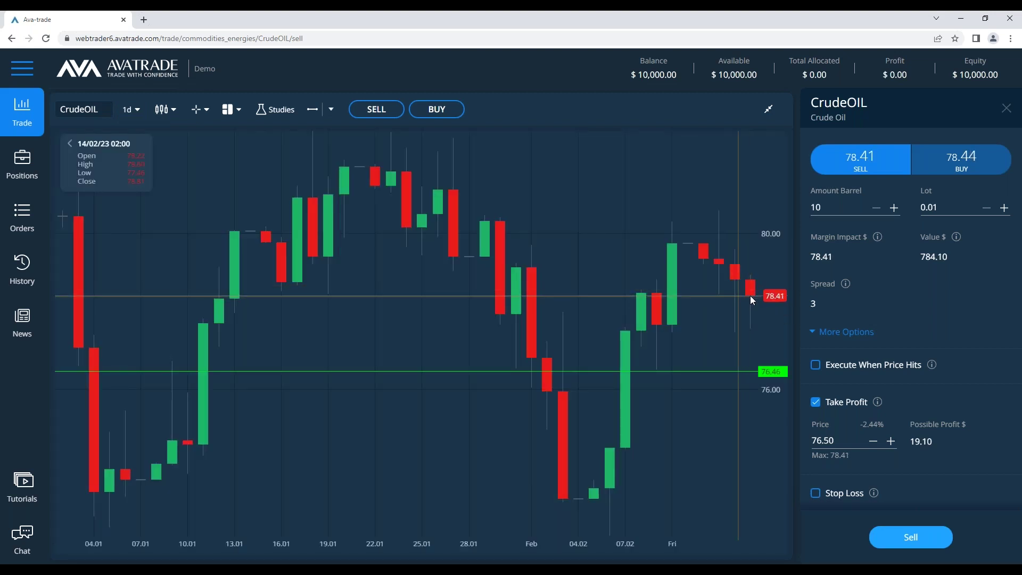
key(alt+Tab)
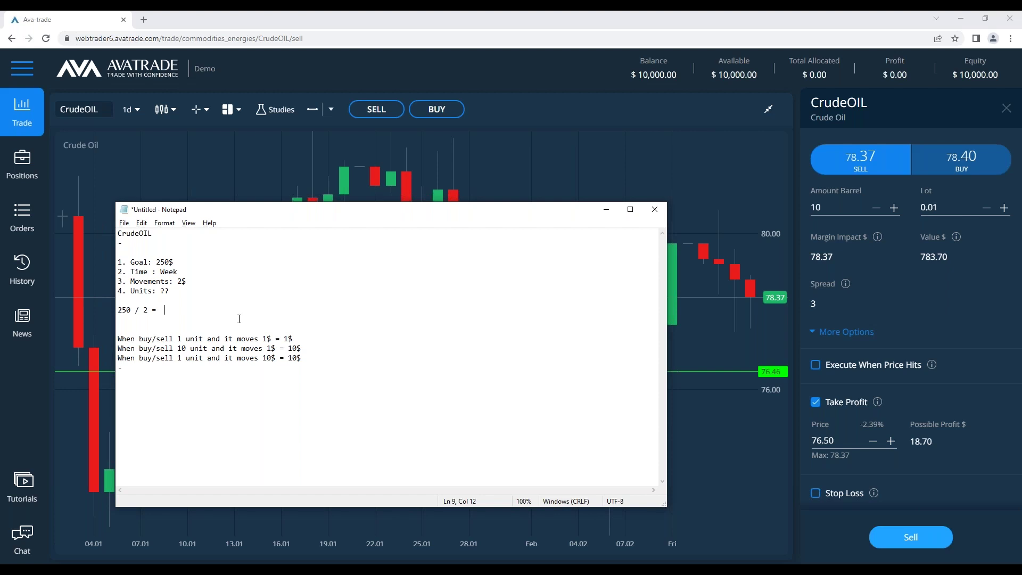
Below the sum, write the 'units * y movements = z potential profit or loss.' formula and 'z / y = 125'
key(Return)
key(Return)
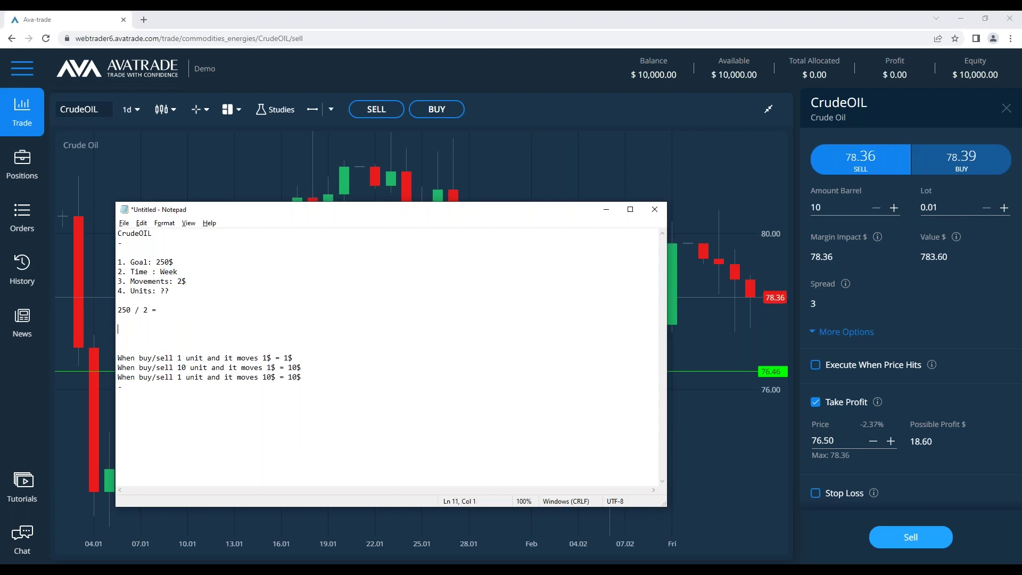
text(X=125)
key(BackSpace)
key(BackSpace)
key(BackSpace)
key(BackSpace)
text(movene)
key(BackSpace)
key(BackSpace)
key(BackSpace)
key(BackSpace)
key(BackSpace)
key(BackSpace)
text(units * y movemen)
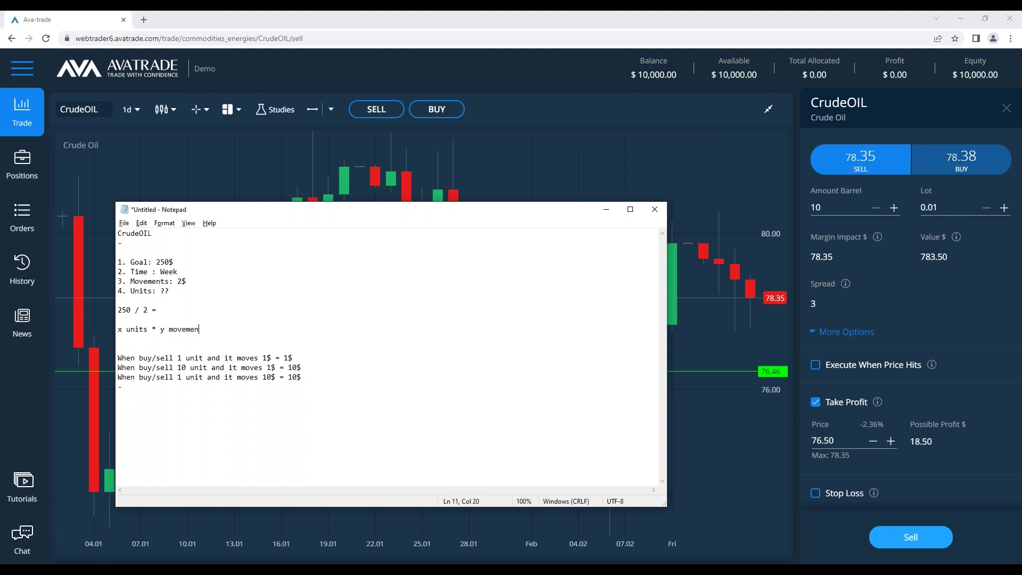
text(ts = z potential profit)
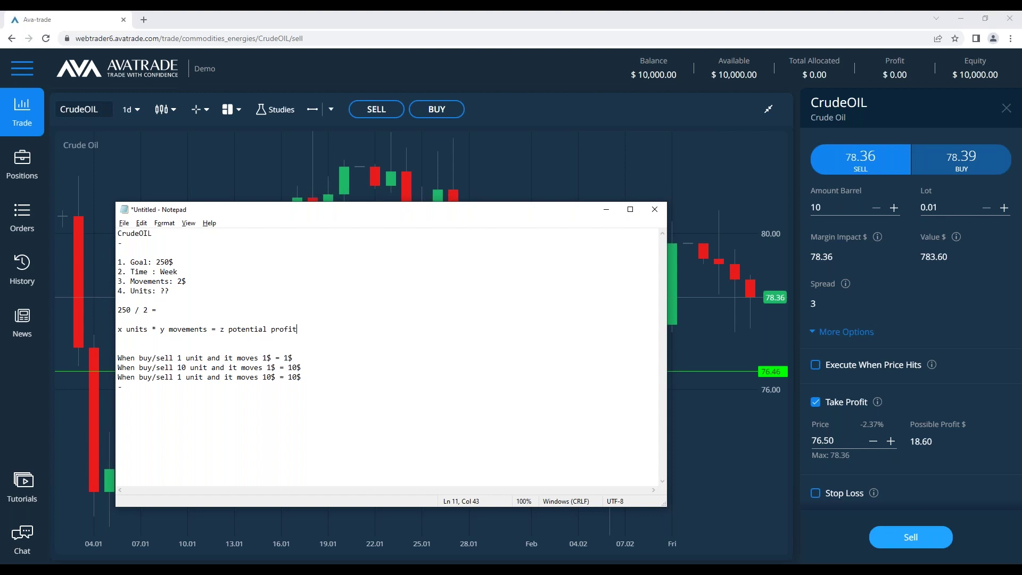
text( or loss.)
key(Return)
key(Return)
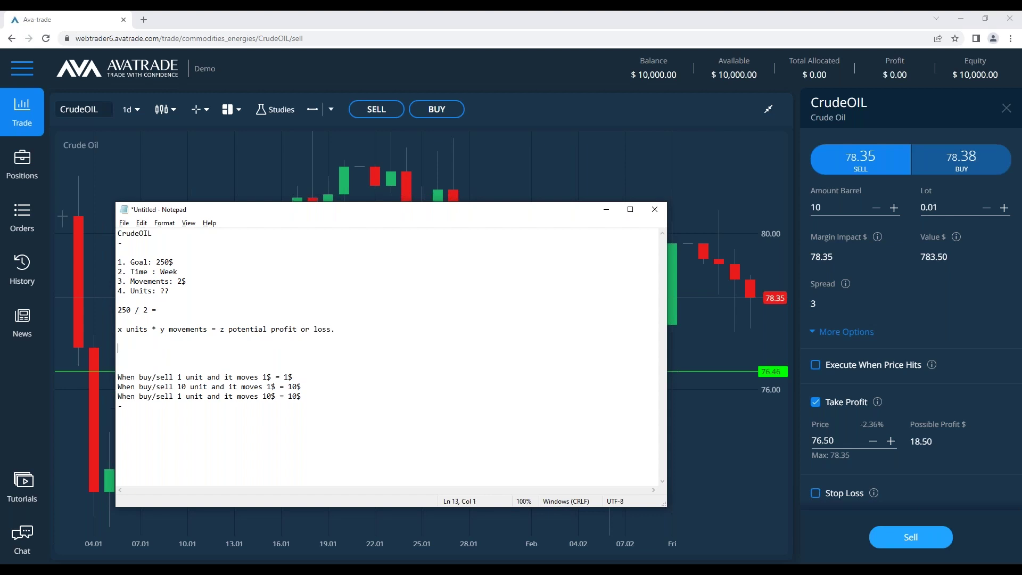
text(z / y = 125)
Complete the sum as '250 / 2 = 125' and change Units from ?? to 125
click(187, 309)
text(125$)
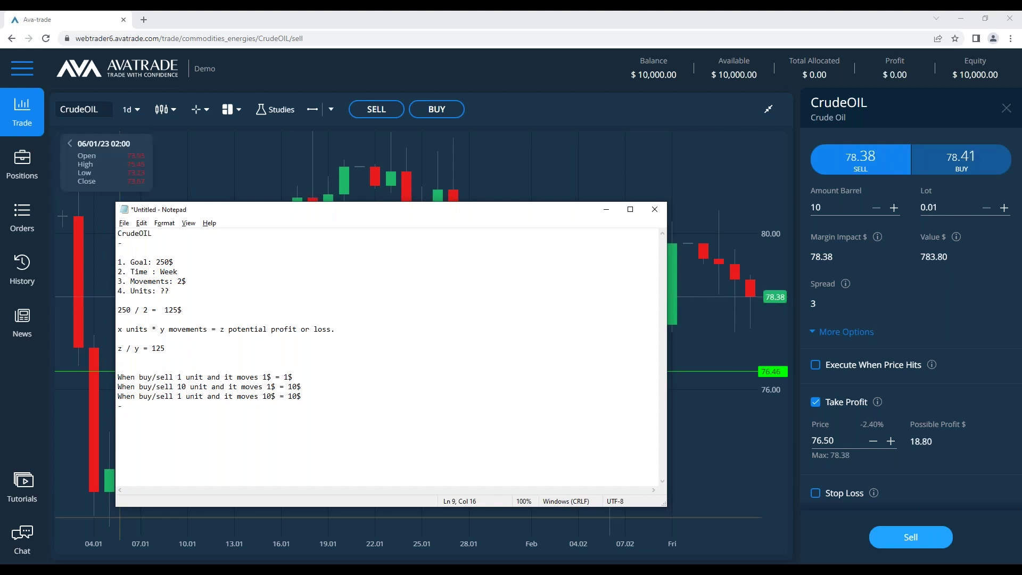
double_click(165, 291)
text(125)
key(Down)
key(Down)
key(End)
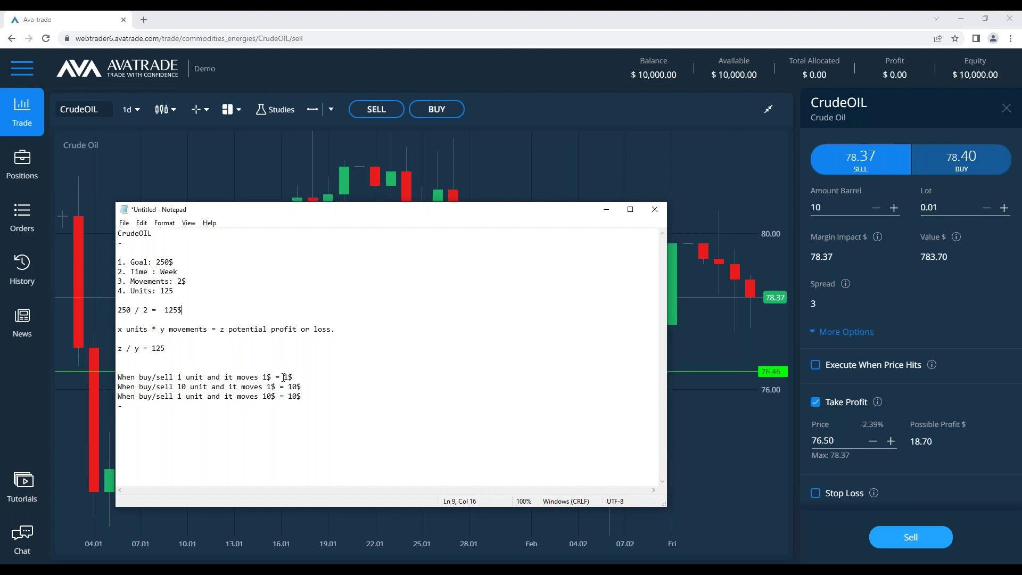
key(BackSpace)
Delete the calculation lines and leave blank lines above the buy/sell examples
click(215, 305)
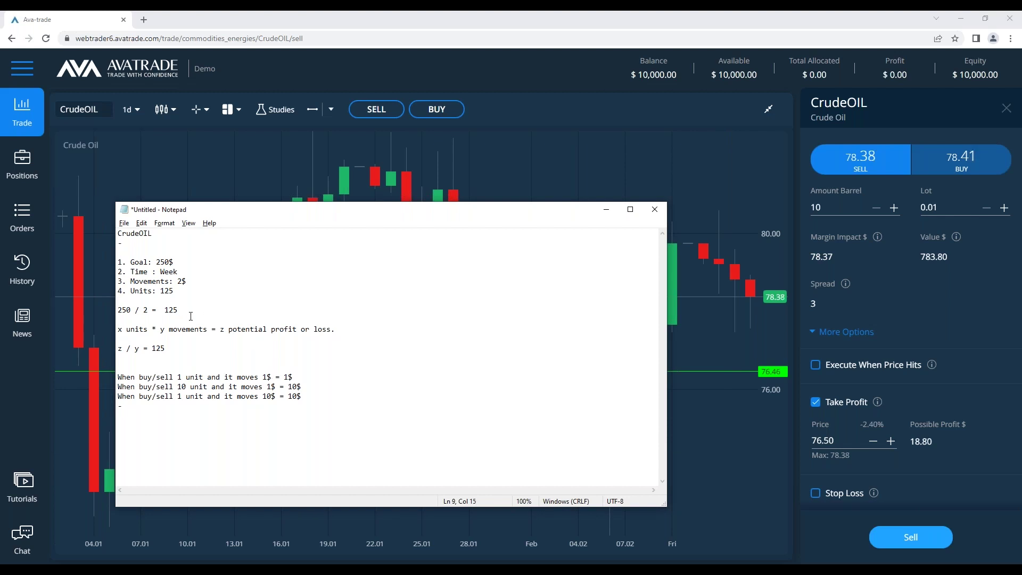
drag(182, 310, 123, 310)
click(202, 356)
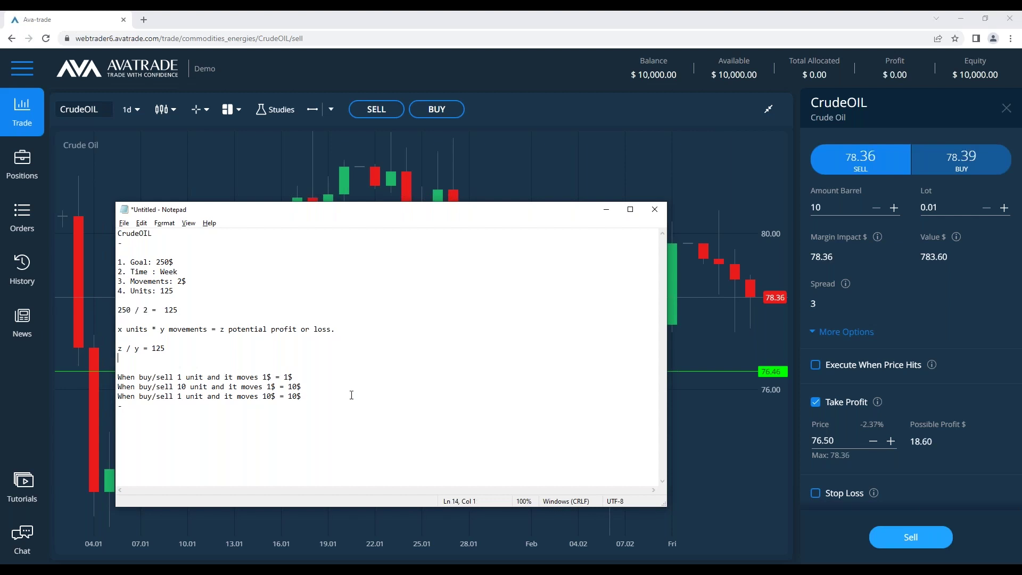
drag(121, 357, 115, 310)
key(BackSpace)
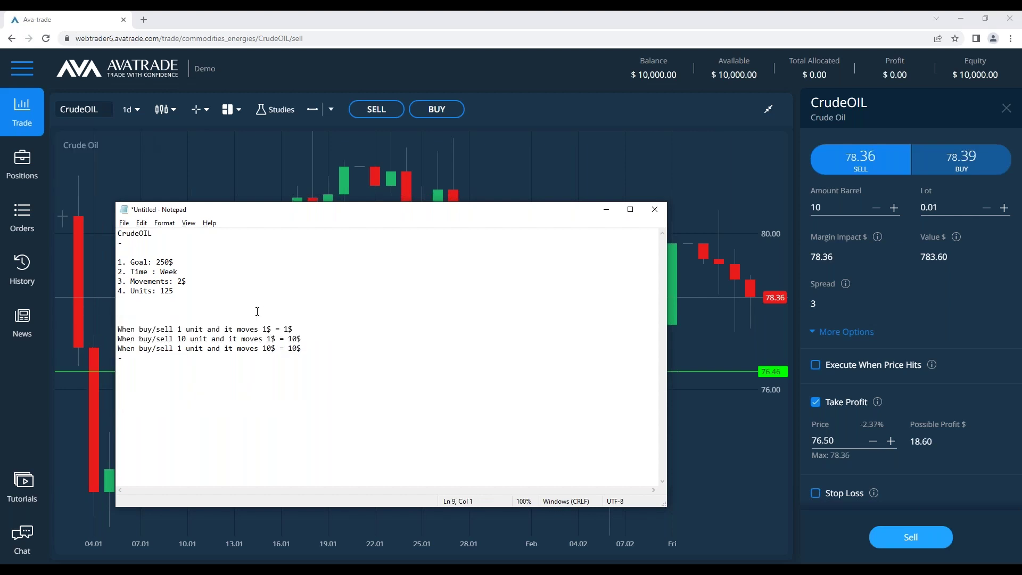
key(Return)
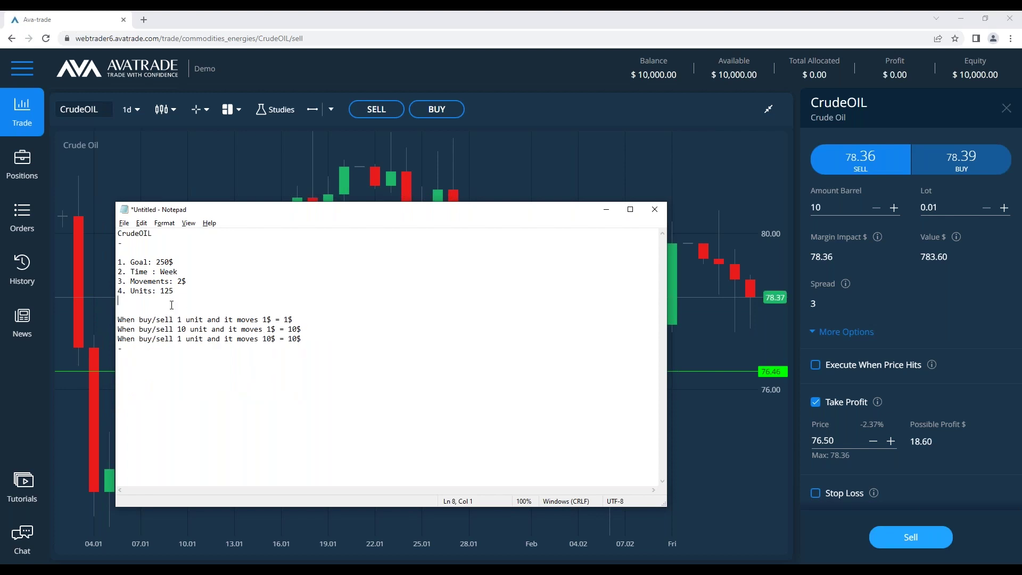
key(Up)
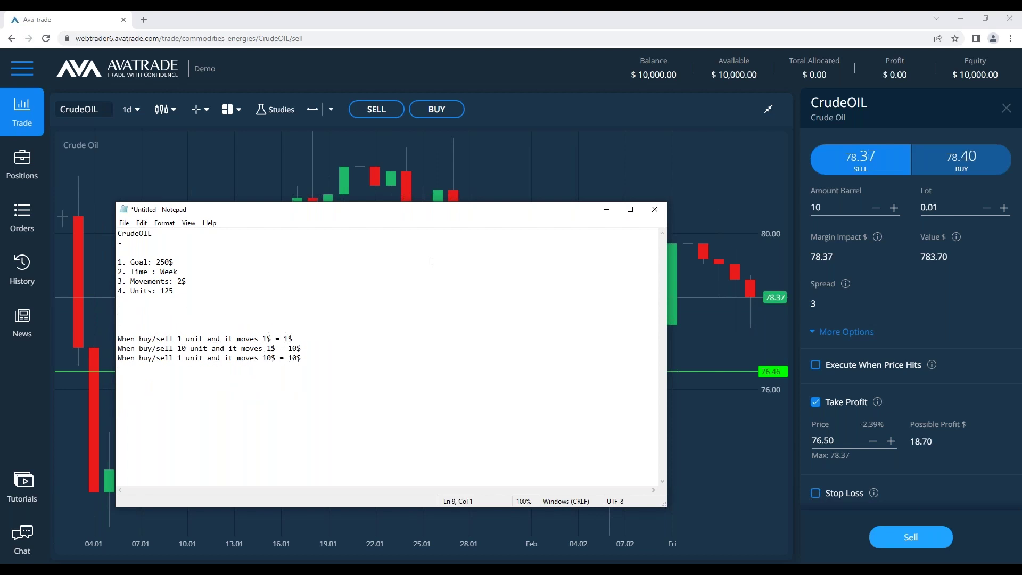
double_click(834, 440)
Set the CrudeOIL sell ticket to 125 barrels with take-profit price 76.40
text(76.6)
click(830, 207)
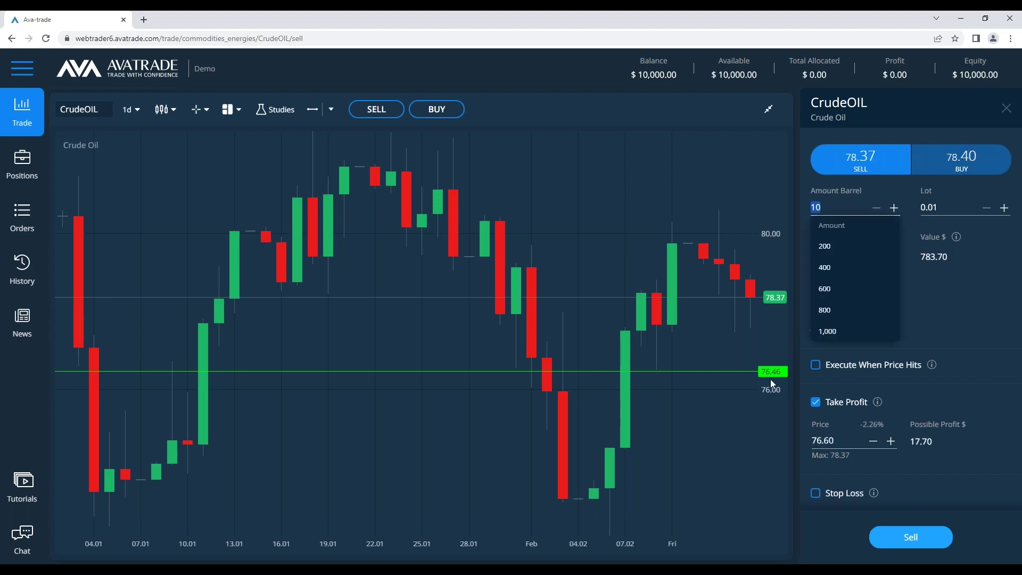
text(125)
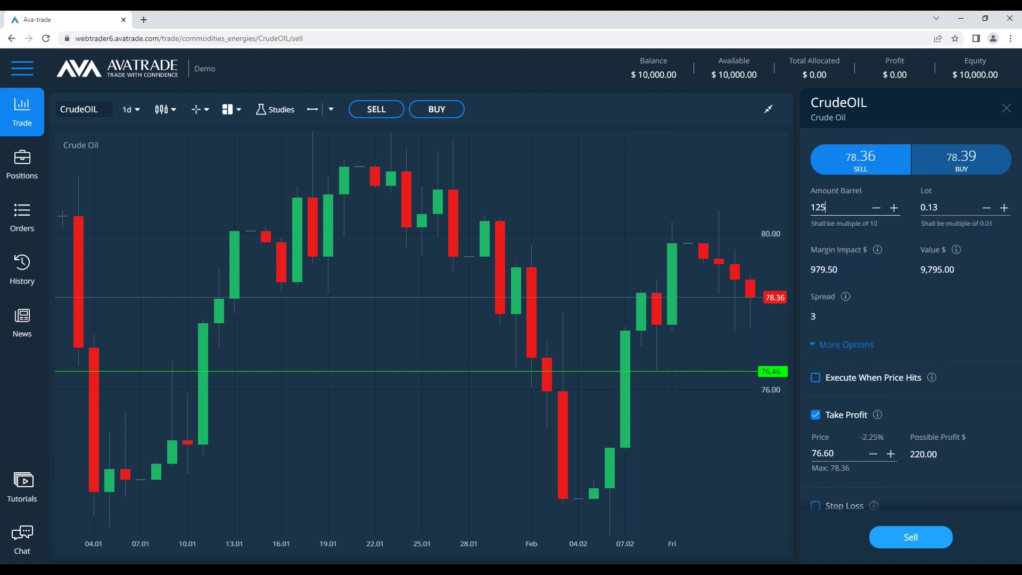
click(835, 451)
key(shift+Left)
key(shift+Left)
text(40)
Bring the Notepad trading notes back to the front
key(alt+Tab)
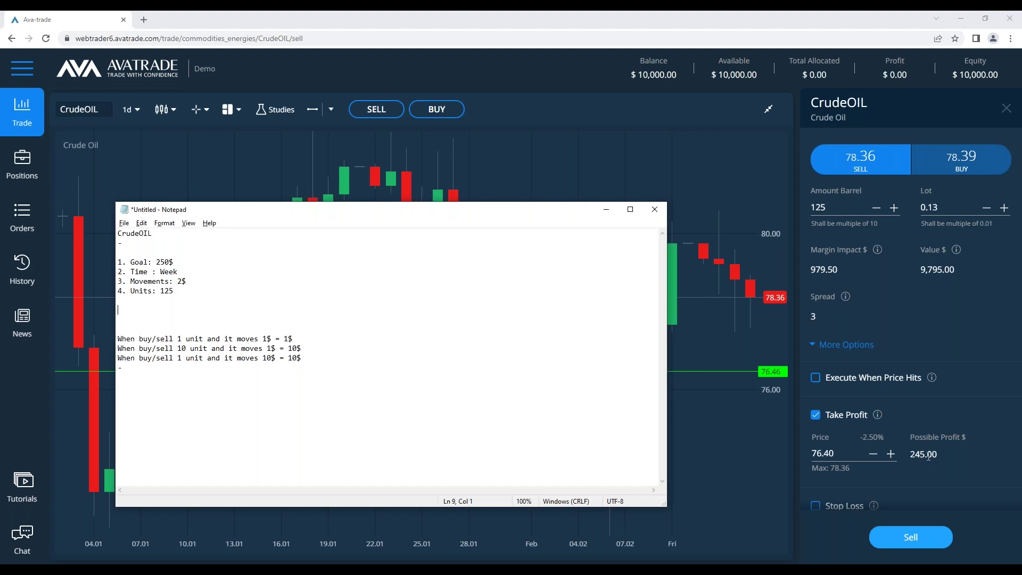
key(alt+Tab)
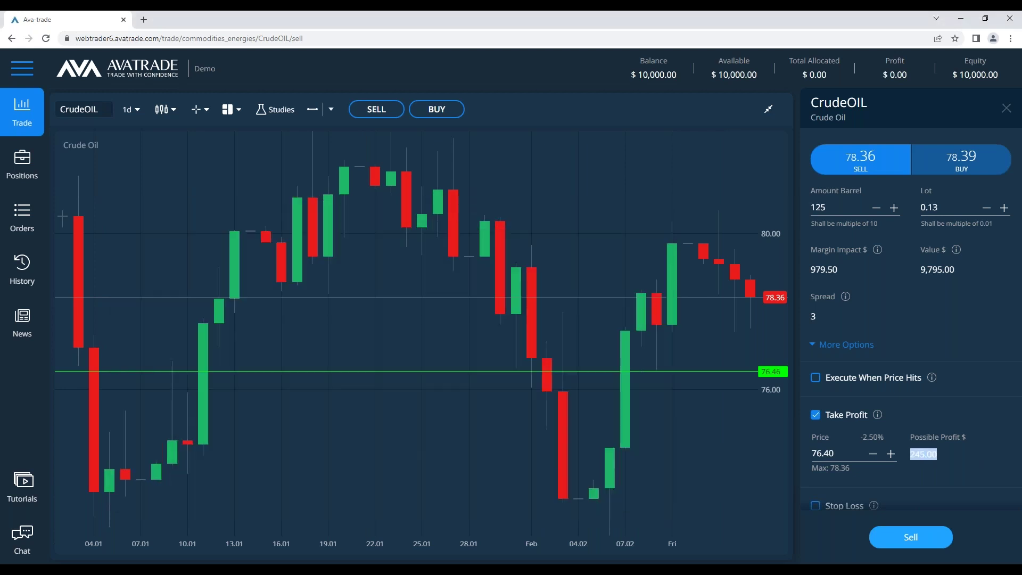
key(alt+Tab)
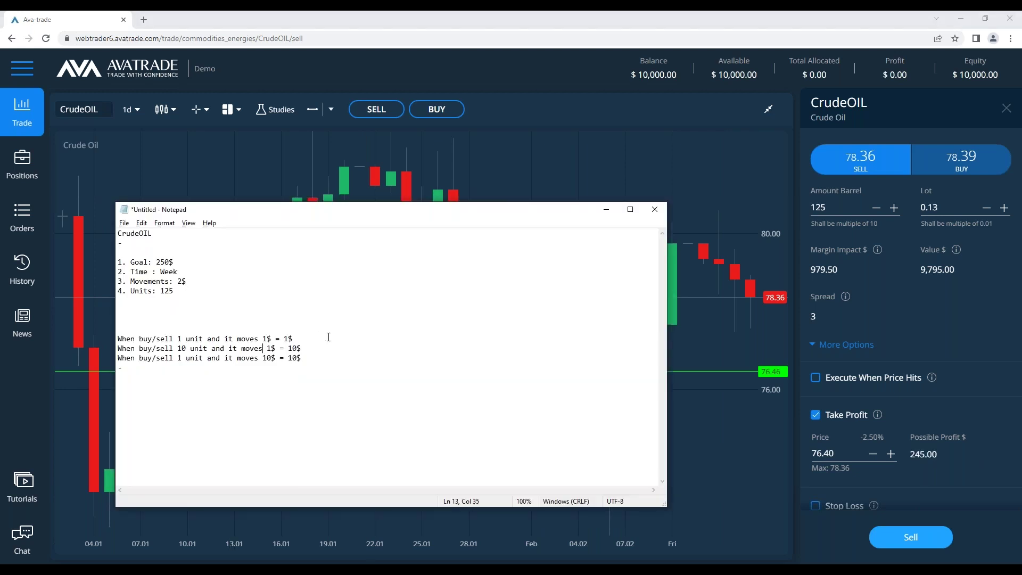
key(Return)
key(Up)
key(Return)
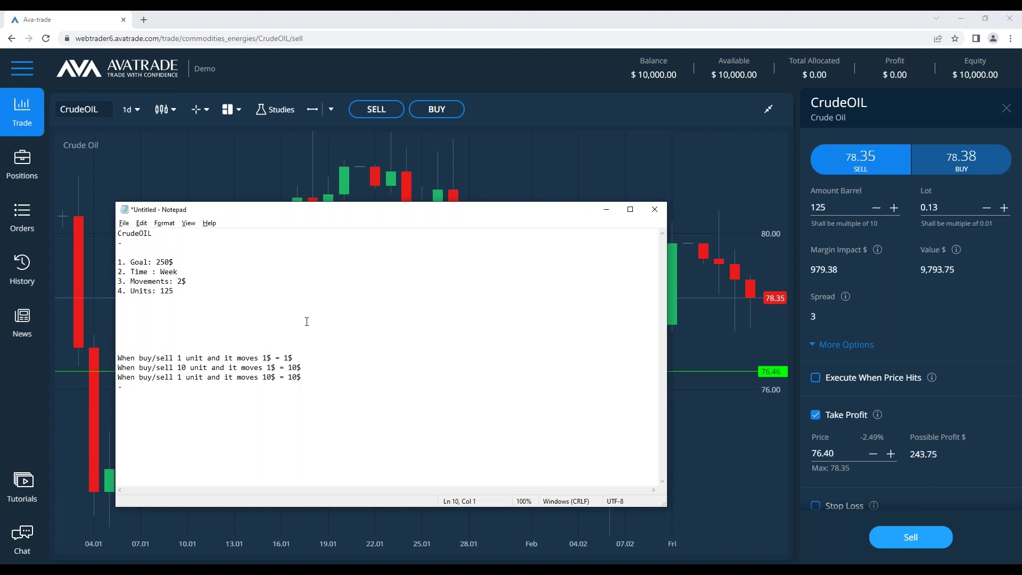
text(Spread )
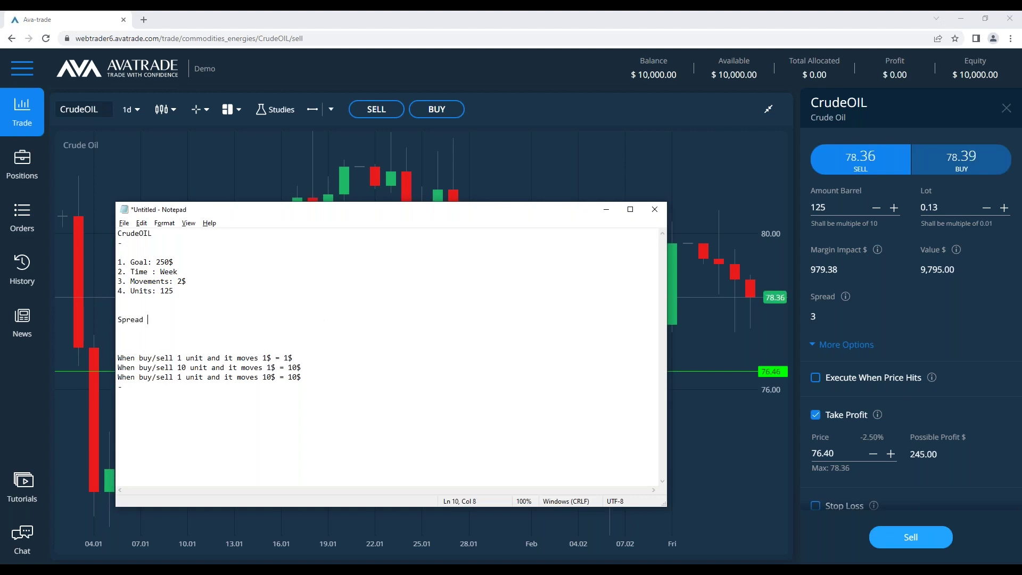
text(& Swap)
key(Return)
key(Return)
text(S)
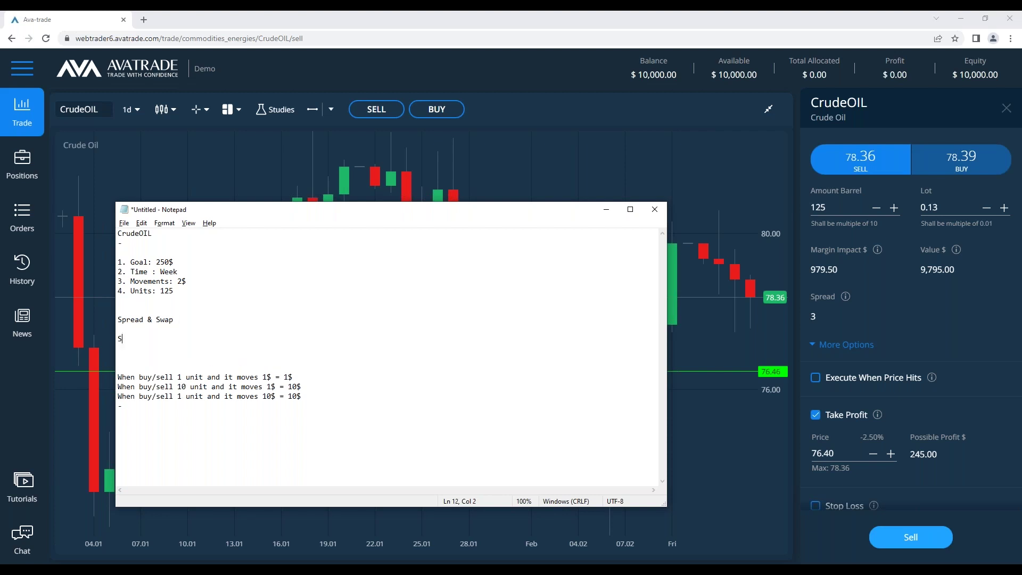
text(pread = Difference between the b)
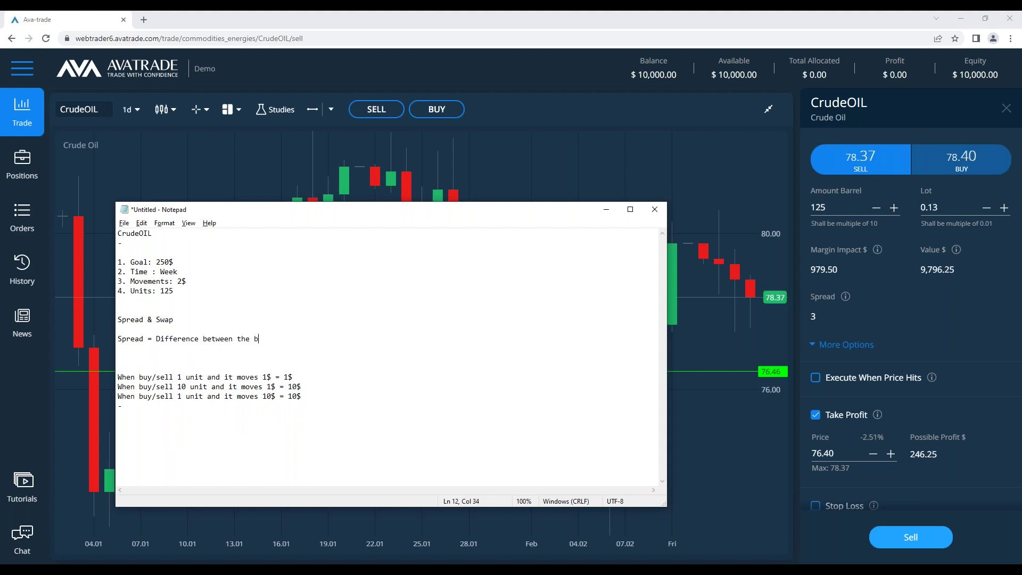
text(id and the ask)
key(Up)
key(Return)
key(Return)
text(Swap)
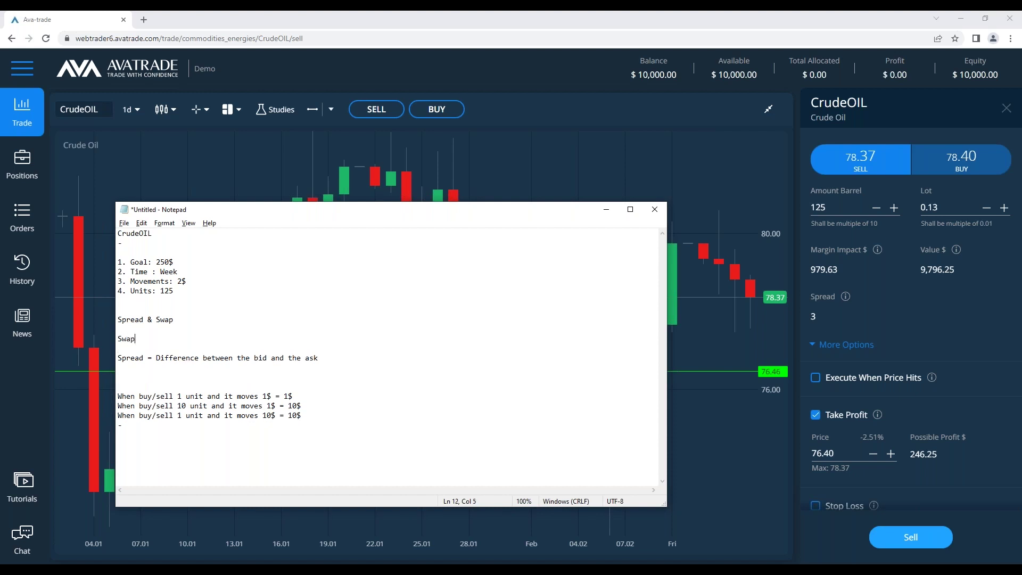
key(BackSpace)
text(p overnight fee =)
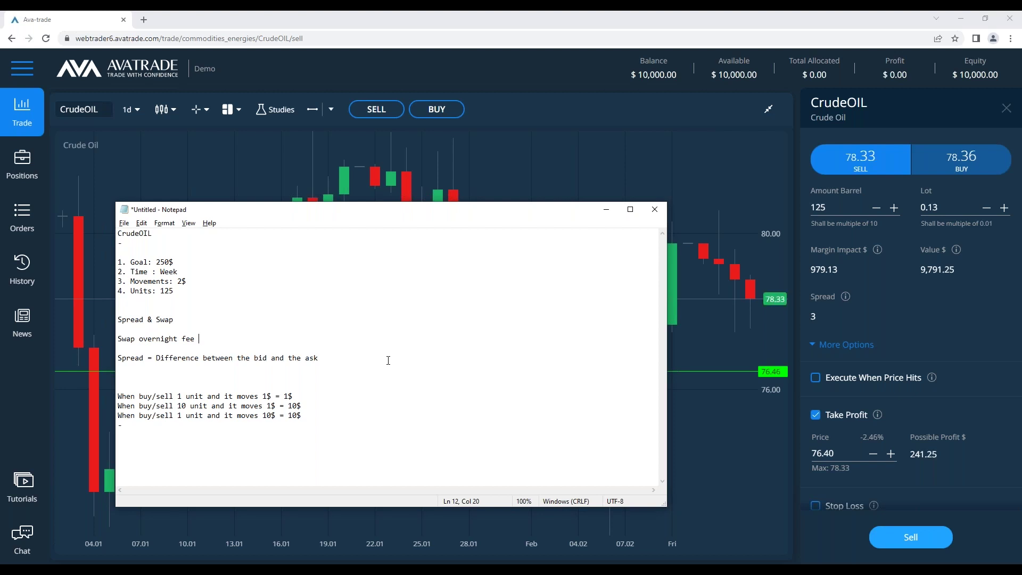
mouse_move(846, 298)
click(361, 355)
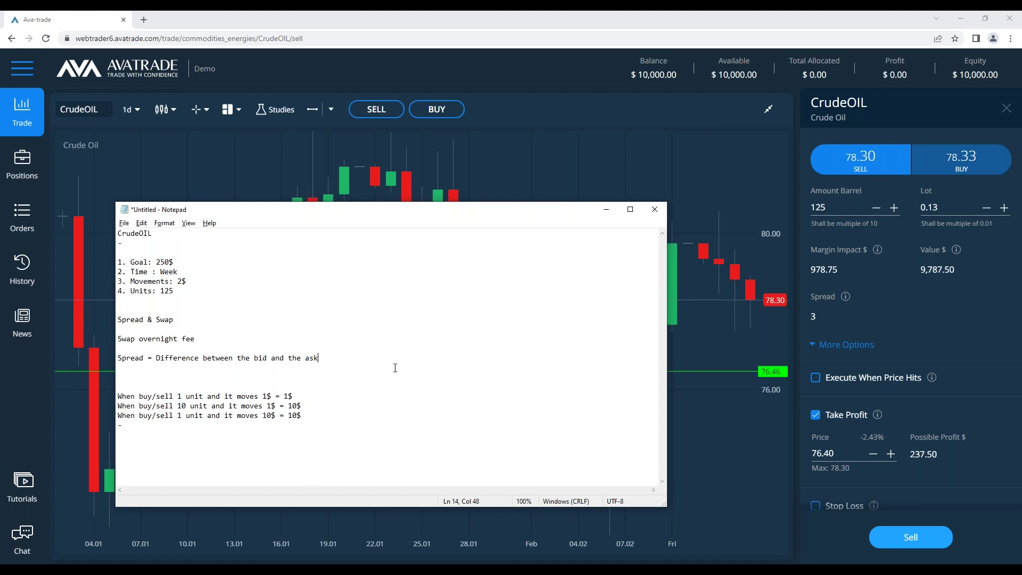
key(shift+Up)
key(shift+Up)
key(shift+Up)
key(shift+Up)
key(shift+Home)
key(BackSpace)
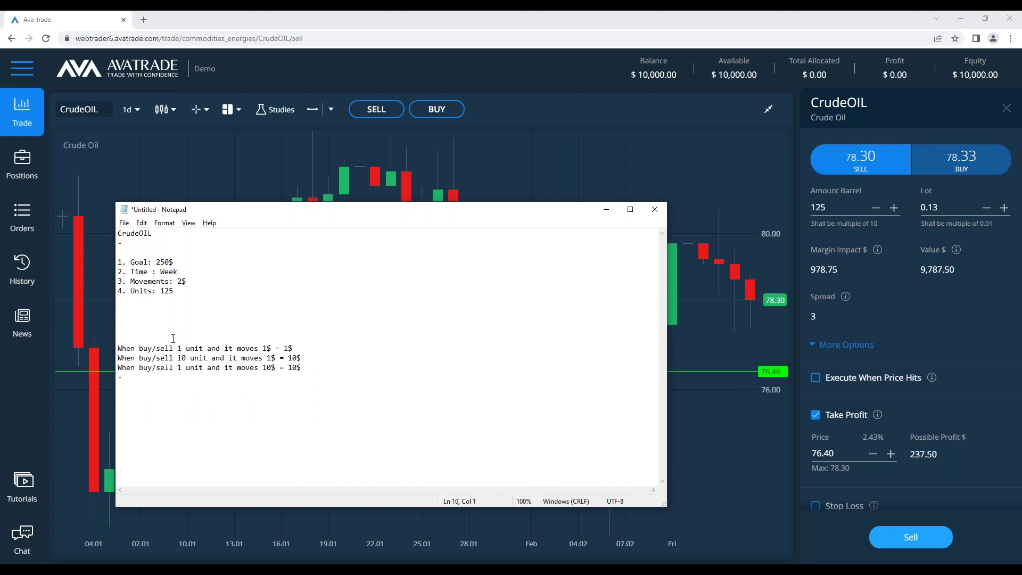
Add a '-' separator under Units: 125, then the heading 'Risk Money Management.'
key(BackSpace)
key(BackSpace)
key(Return)
key(BackSpace)
text(-)
key(Return)
key(Return)
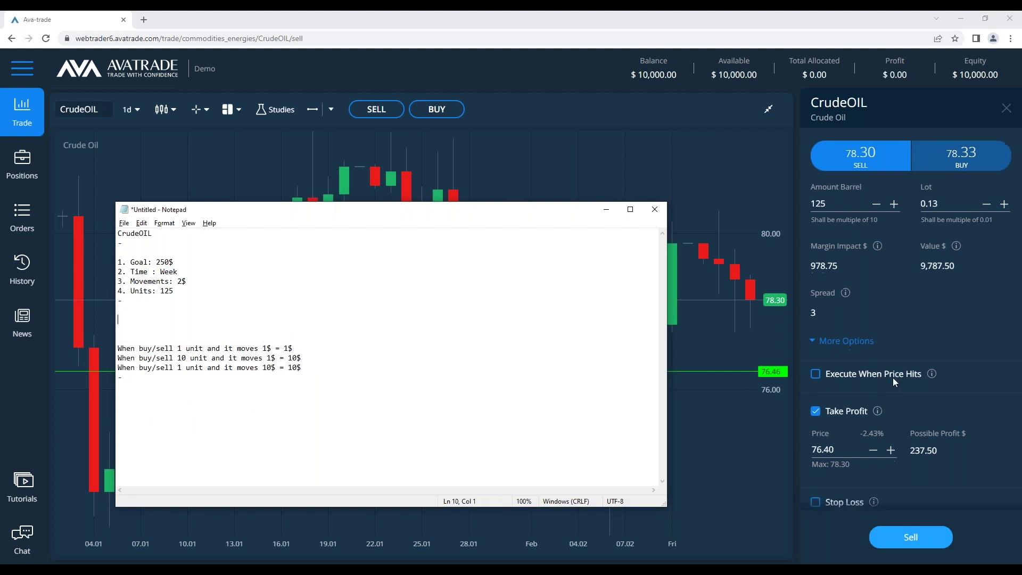
scroll(892, 378, down, 1)
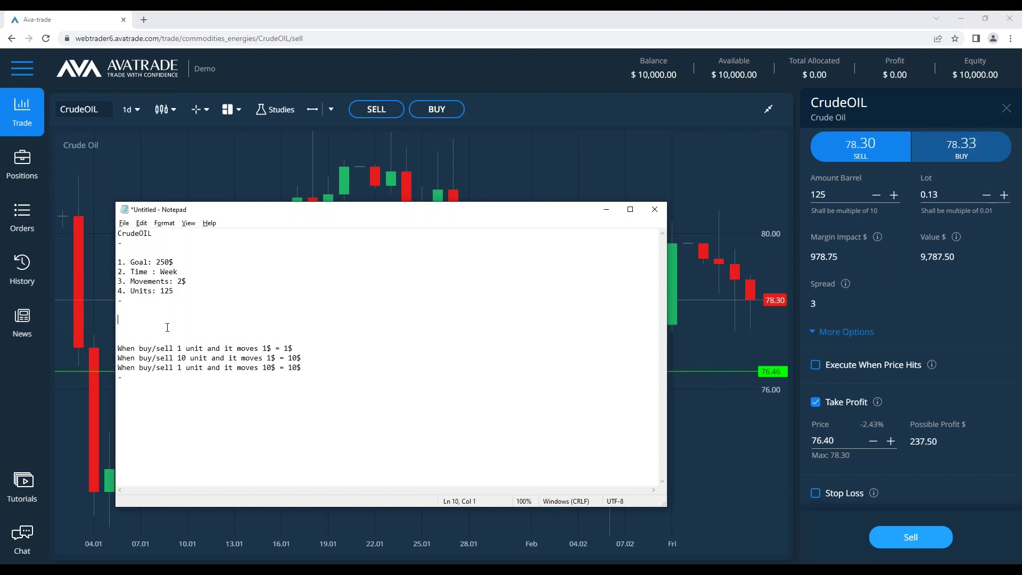
key(Up)
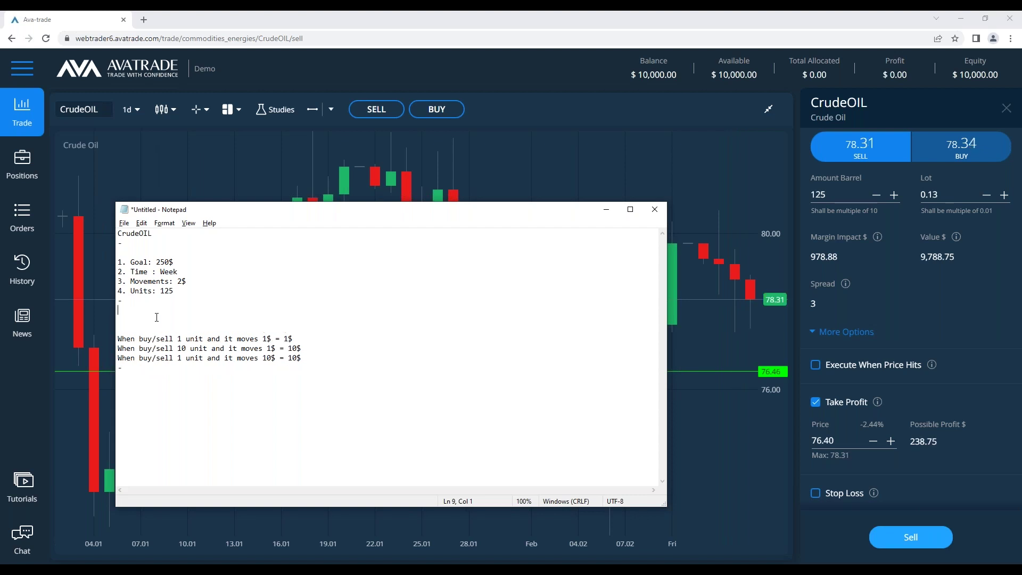
text(Risk )
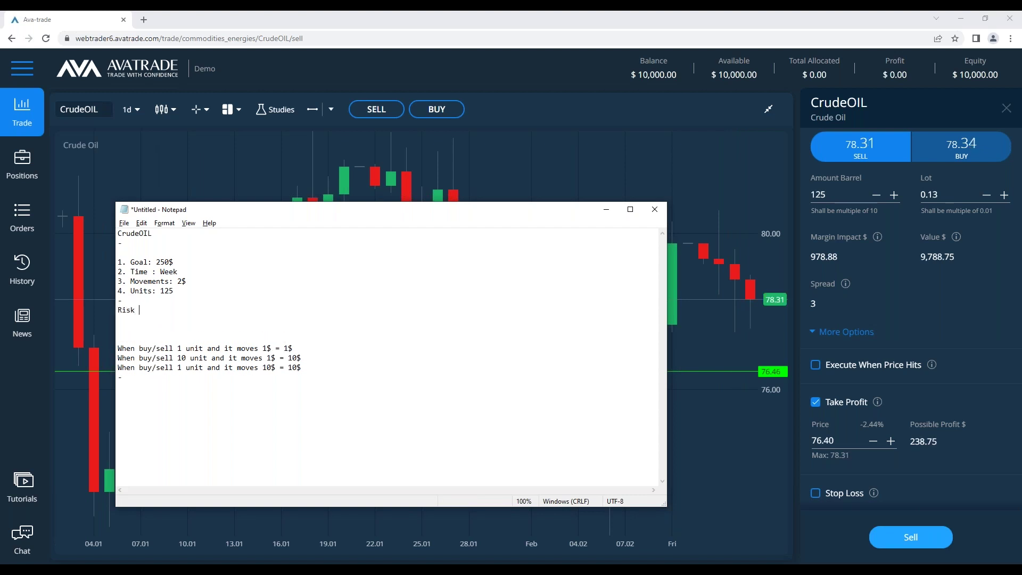
text(Money Management.)
key(Return)
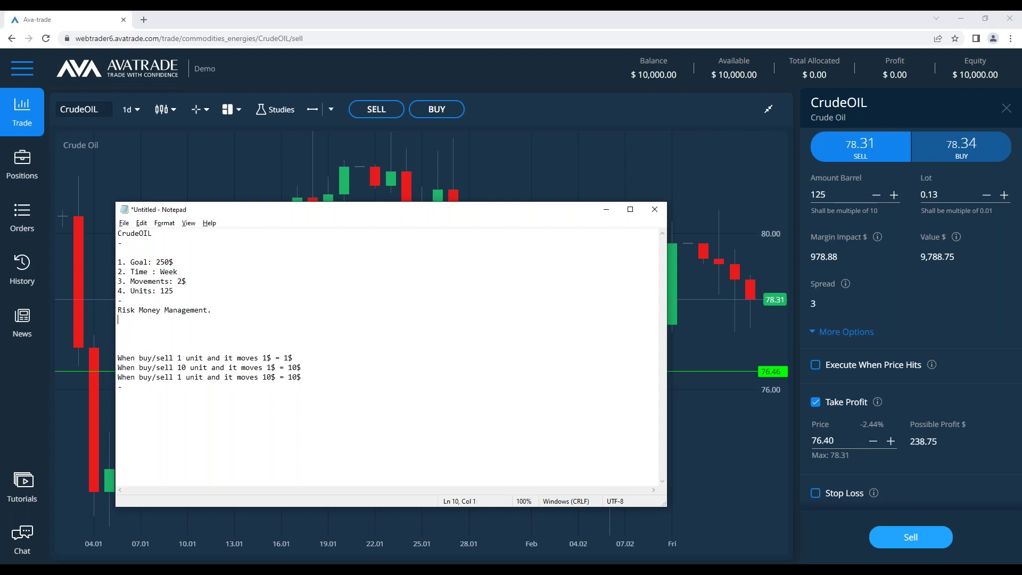
key(Return)
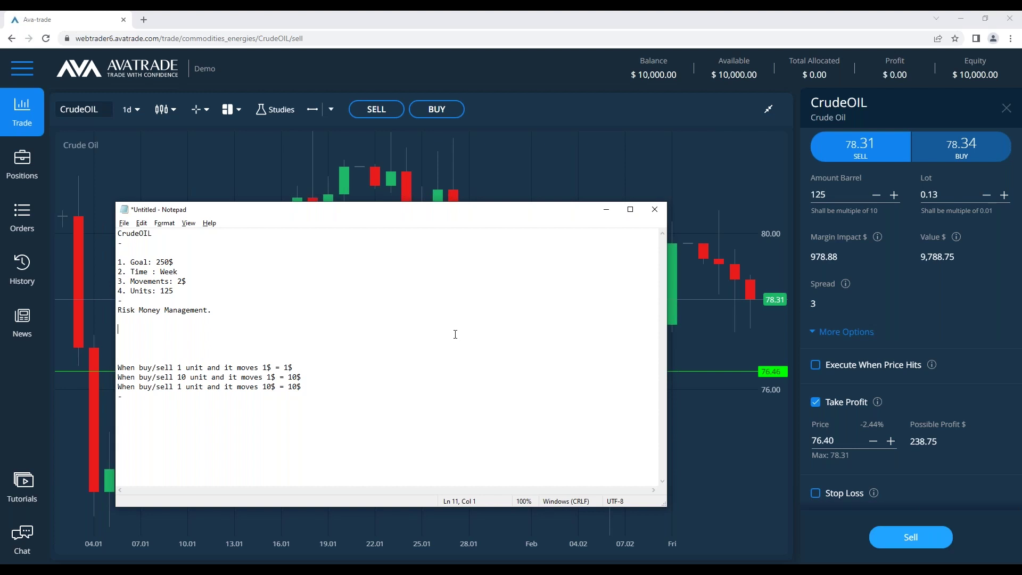
Type the Value, Leverage and '3. Margin impact' list items under the heading
text(Vlau)
key(BackSpace)
key(BackSpace)
key(BackSpace)
text(alue21)
key(BackSpace)
key(BackSpace)
text(1.Value )
text(Leverage:)
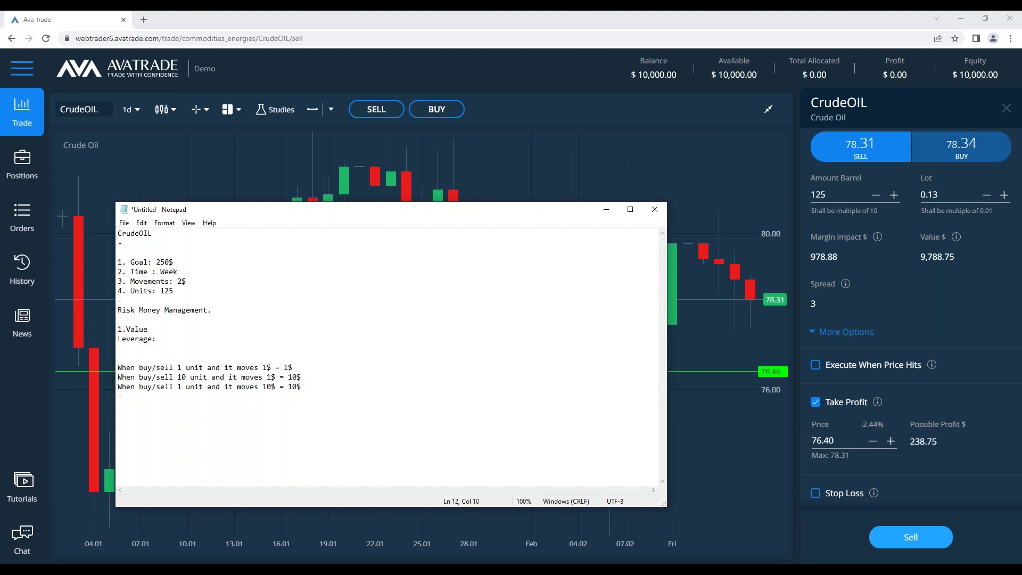
key(Return)
text(3)
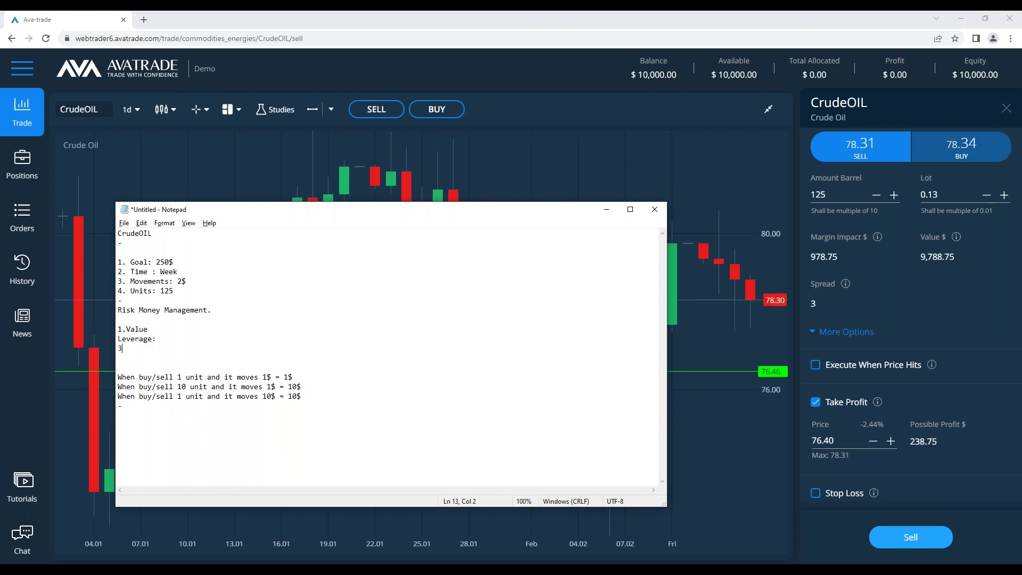
text(. Margin impact)
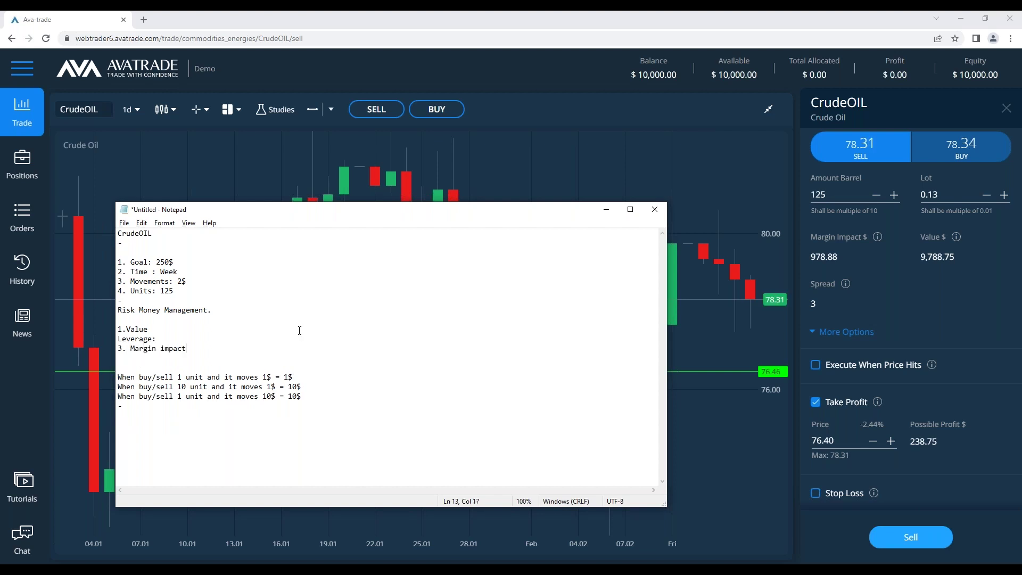
Number Leverage as '2.', add the colon after Value, and minimize Notepad
click(118, 336)
text(2.)
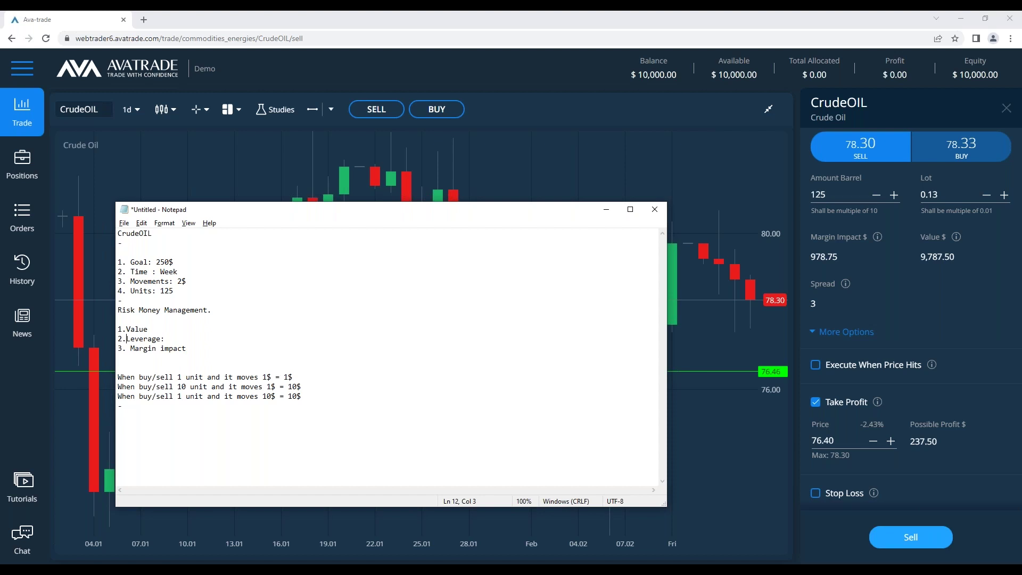
click(176, 330)
text(:)
click(176, 338)
click(128, 339)
click(127, 330)
click(228, 338)
click(607, 210)
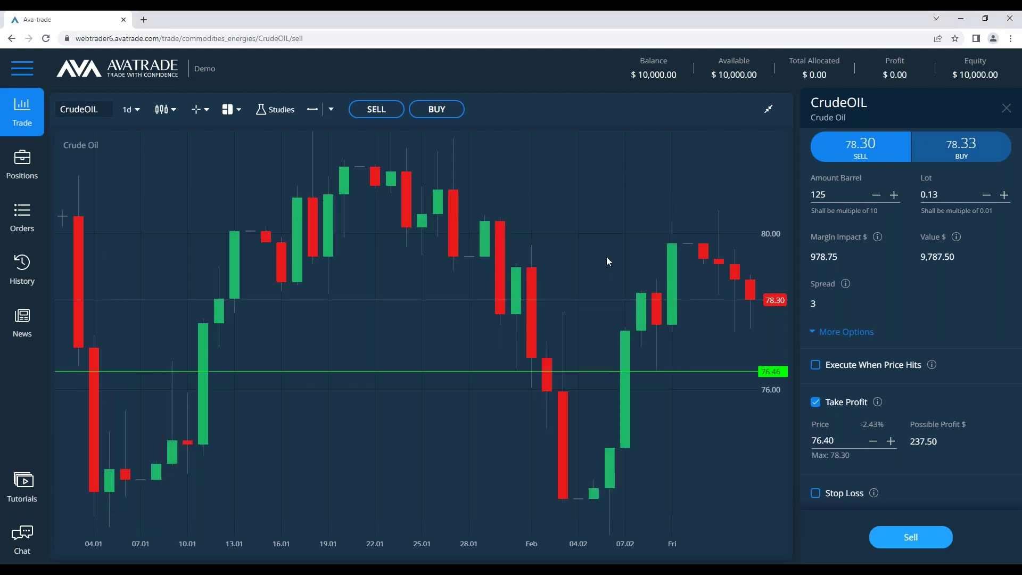
Switch the CrudeOIL chart to 1w candles, raise the pink line to 90.48, return to Notepad
click(139, 109)
click(135, 248)
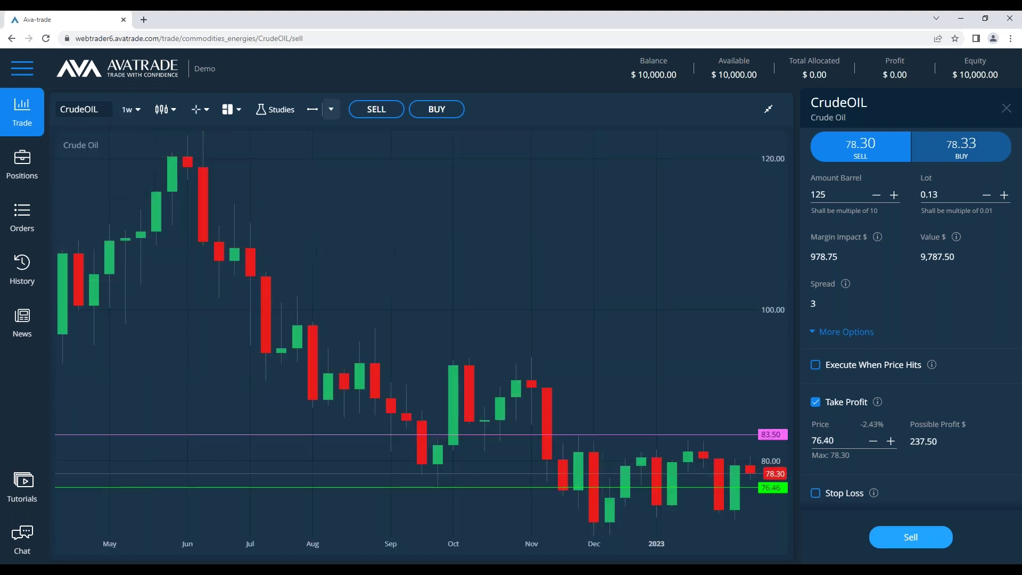
drag(627, 433, 634, 381)
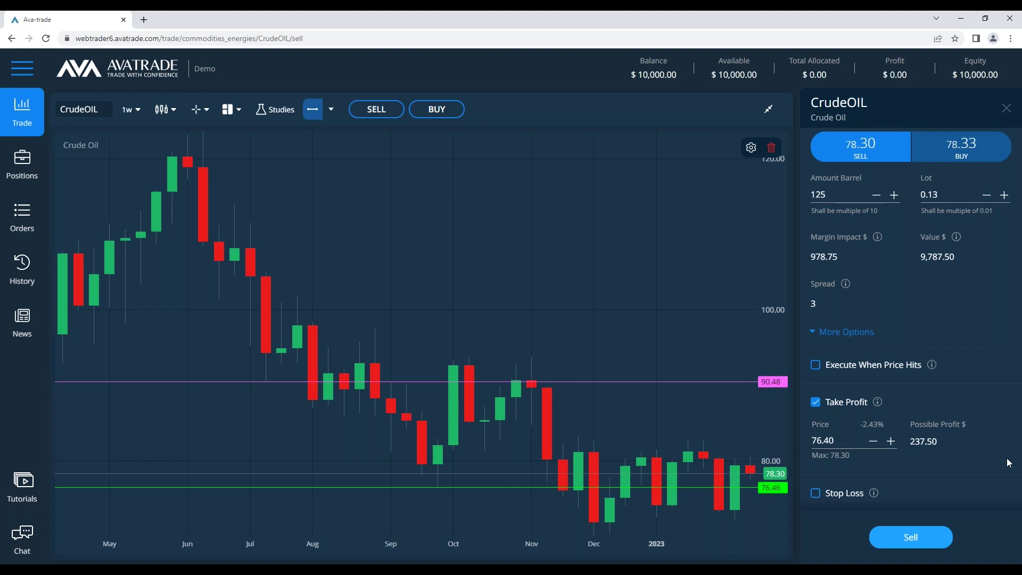
key(alt+Tab)
click(251, 328)
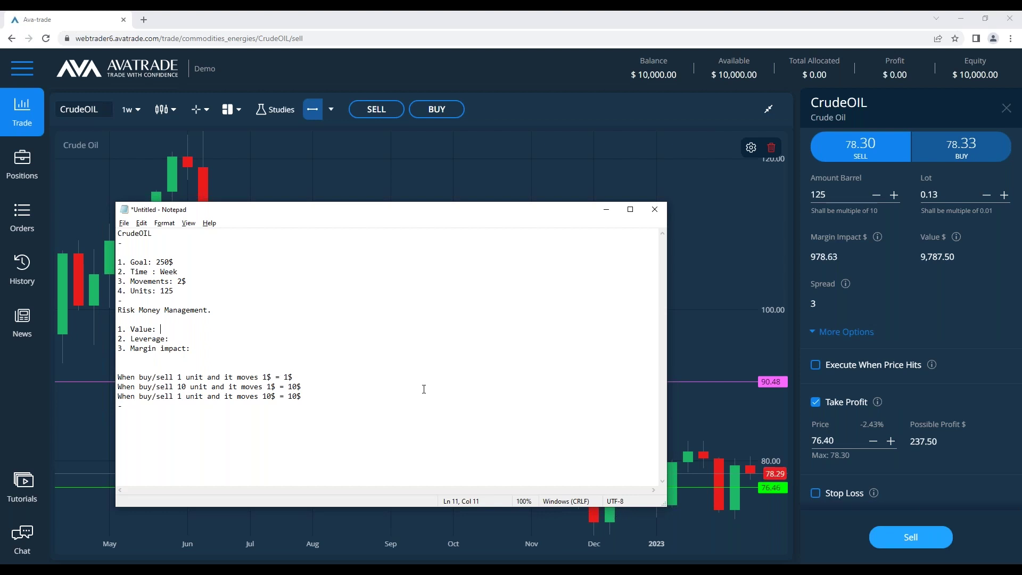
Append '(Price x unit )' to the '1. Value:' line and bring up Calculator
mouse_move(953, 241)
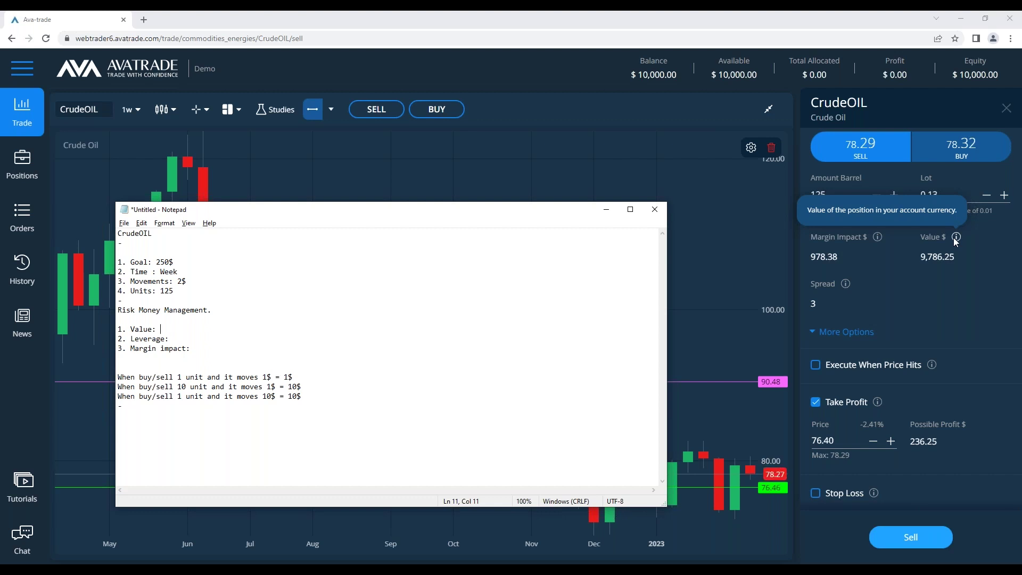
text((Price )
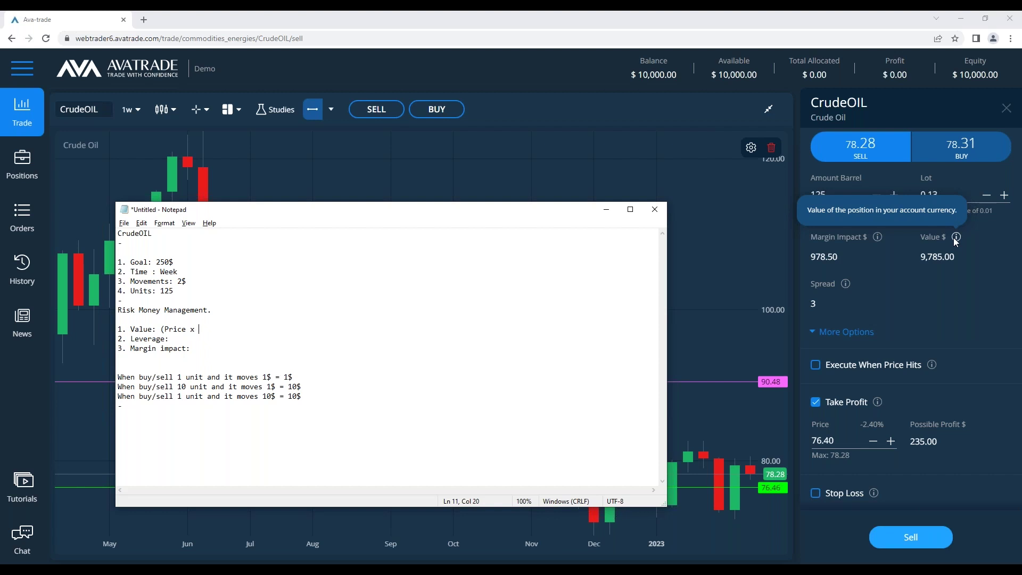
text(x unit ))
mouse_move(883, 240)
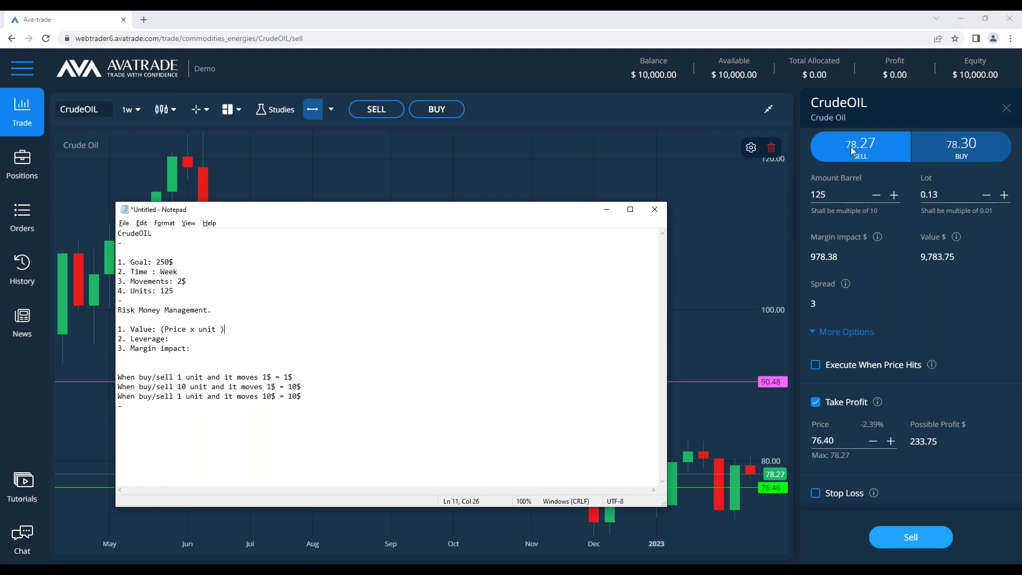
click(193, 522)
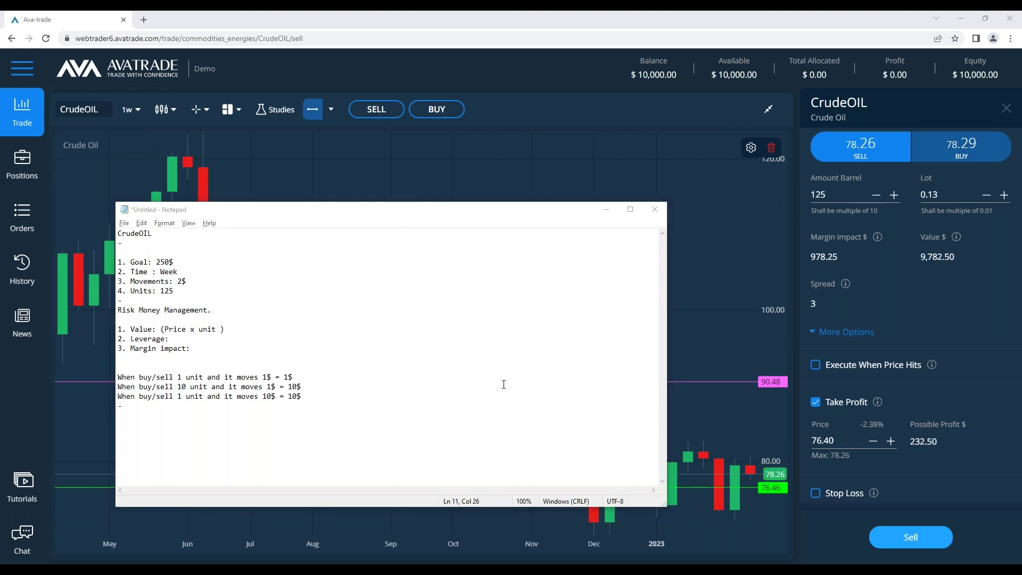
Compute 125 × 78.3 in Calculator and type the 9,780 result into the notes
text(12)
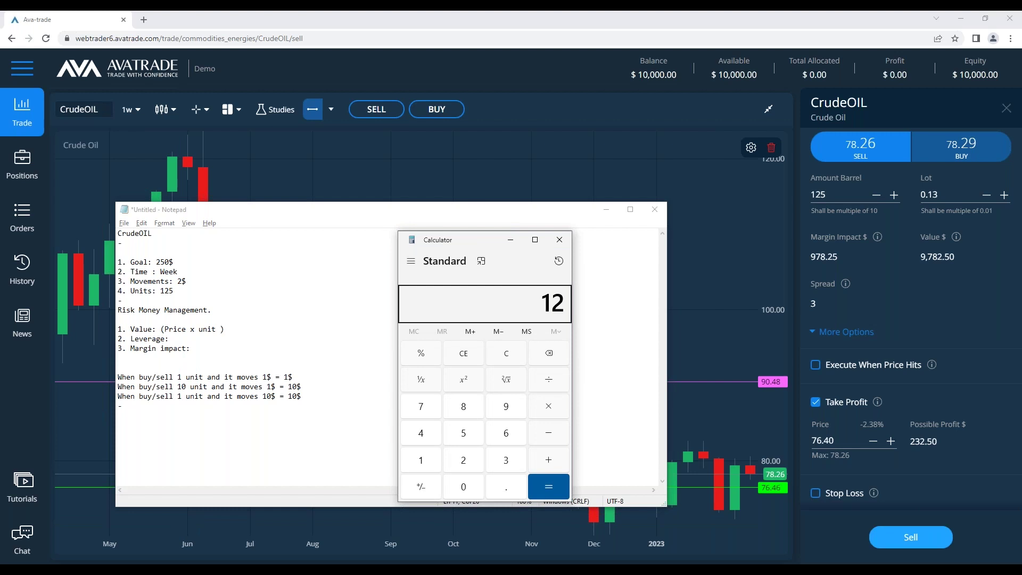
text(5*78.)
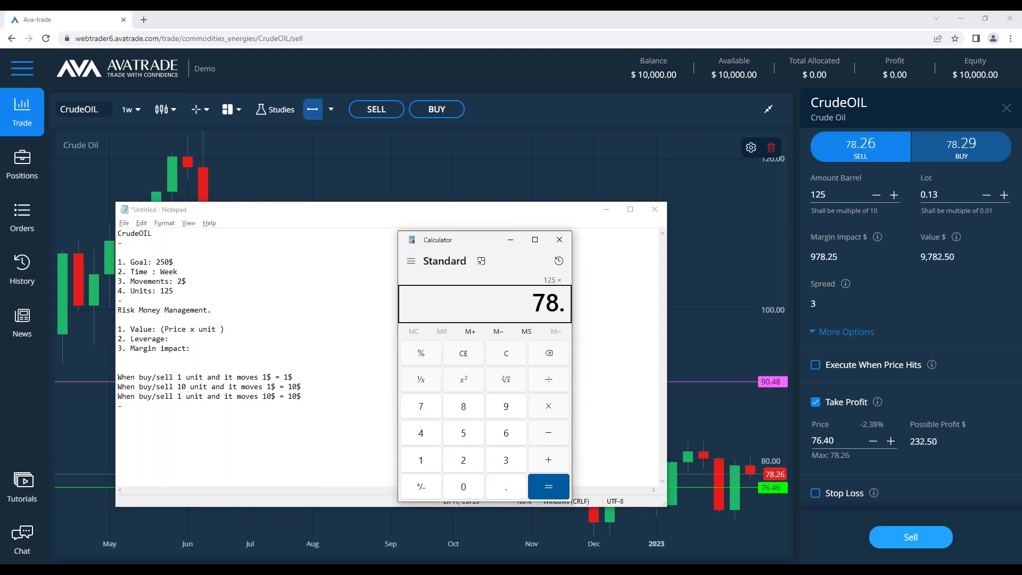
text(3)
key(Return)
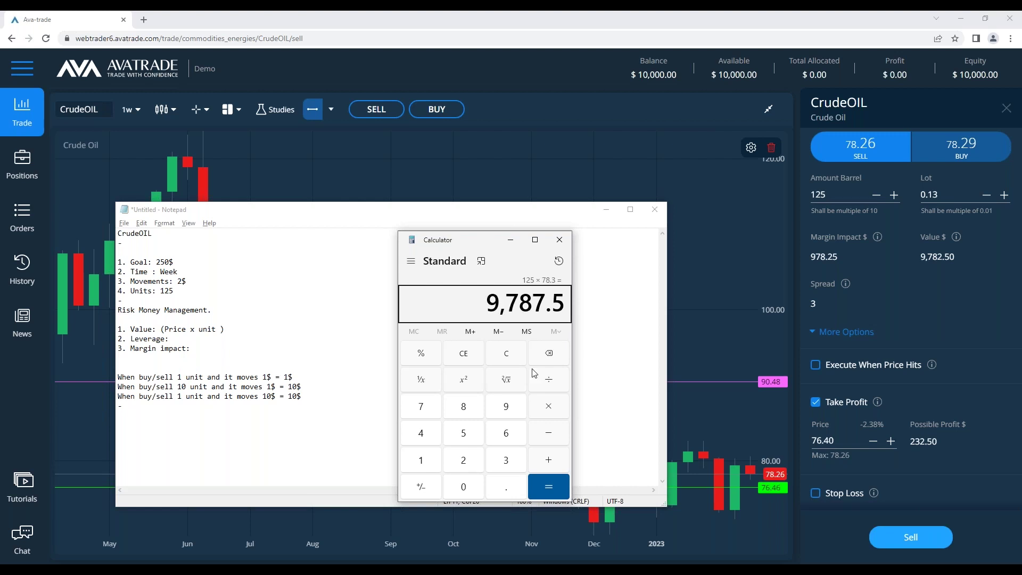
click(221, 340)
text(978)
key(Left)
key(Left)
text(,)
key(End)
text(0)
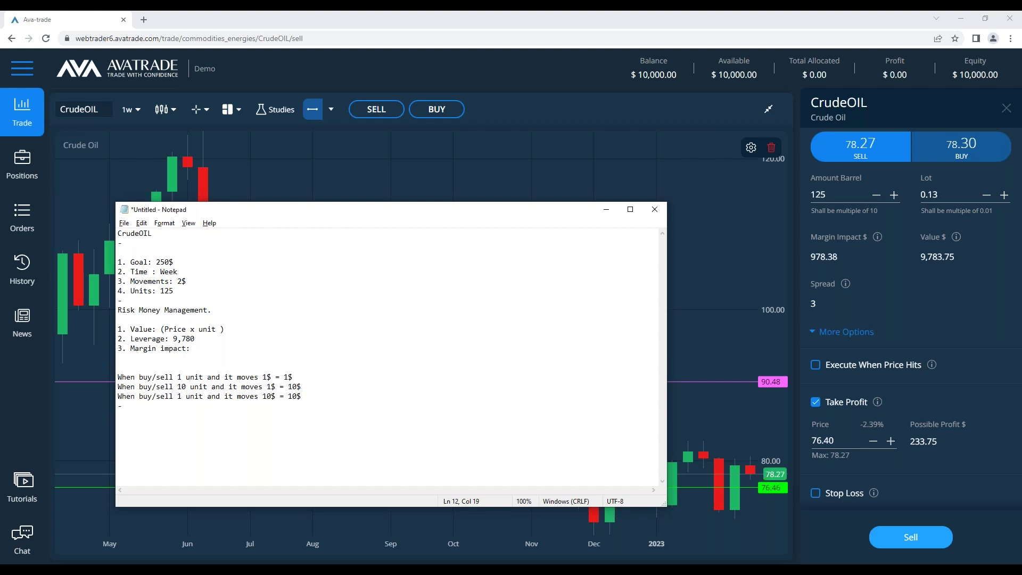
Move 9,780 to the start of the Value line and put '???' after Leverage
key(Down)
drag(198, 339, 172, 339)
click(160, 329)
text(9,780)
key(Delete)
click(160, 328)
click(201, 340)
text(???)
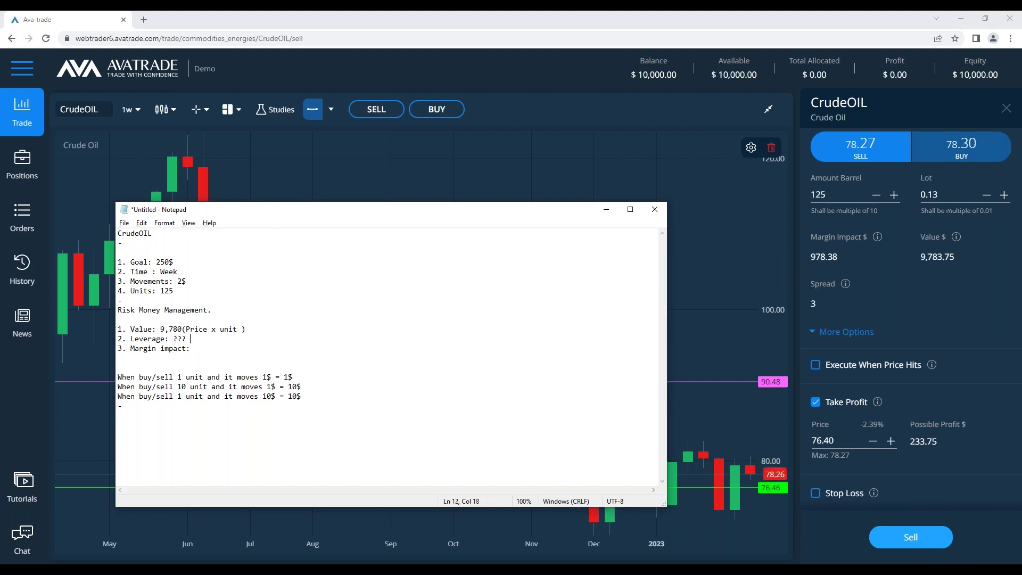
click(173, 339)
Define Leverage as '(Multiplier), Let you buy/sell more units with the same balance)' and remove '???'
text((Multiplier))
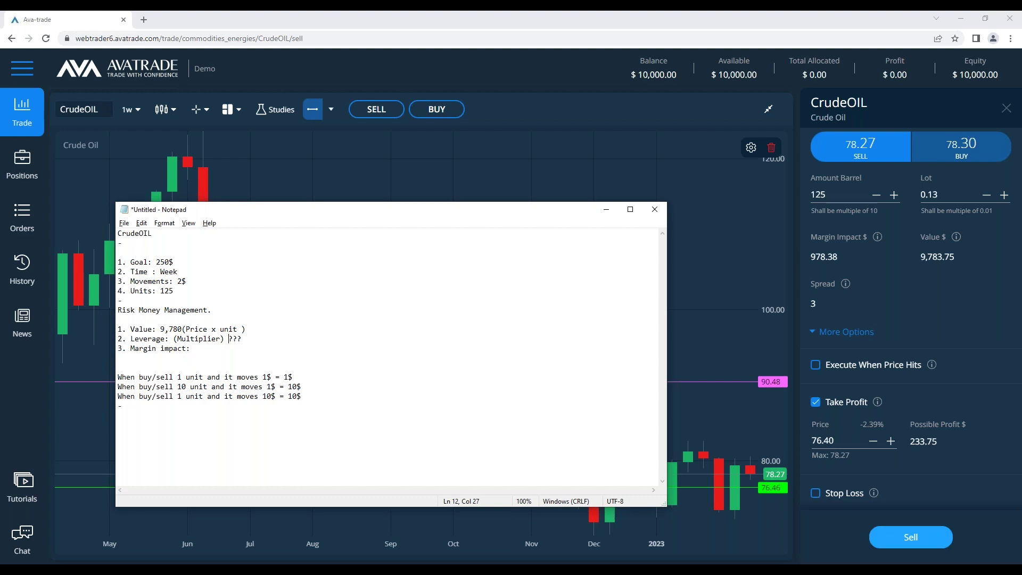
text(LEt)
key(BackSpace)
key(BackSpace)
key(BackSpace)
key(BackSpace)
key(BackSpace)
key(BackSpace)
key(BackSpace)
key(BackSpace)
key(BackSpace)
key(BackSpace)
text(, Let you buy)
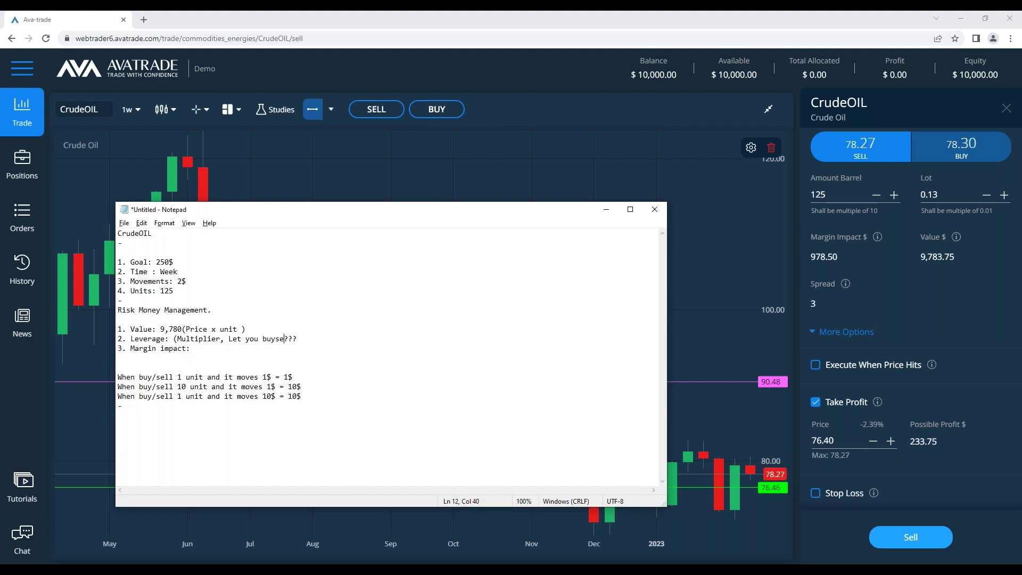
text(/sell more units with the san)
key(BackSpace)
key(BackSpace)
text(ame balance))
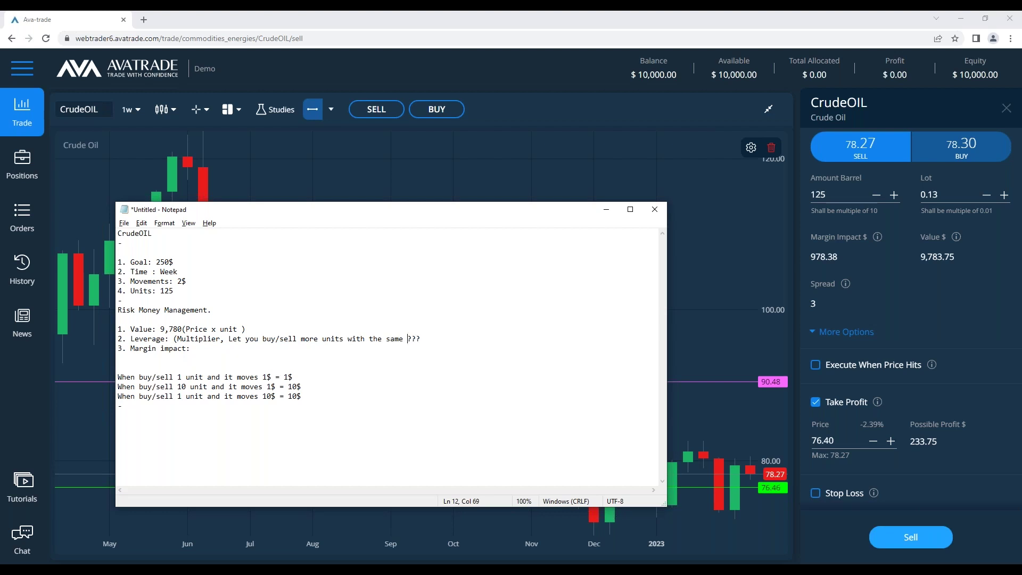
click(474, 330)
key(shift+Left)
key(shift+Left)
key(shift+Left)
key(shift+Left)
key(BackSpace)
click(169, 338)
Define Margin impact as '(The required amount to take the position)'
mouse_move(956, 238)
mouse_move(876, 240)
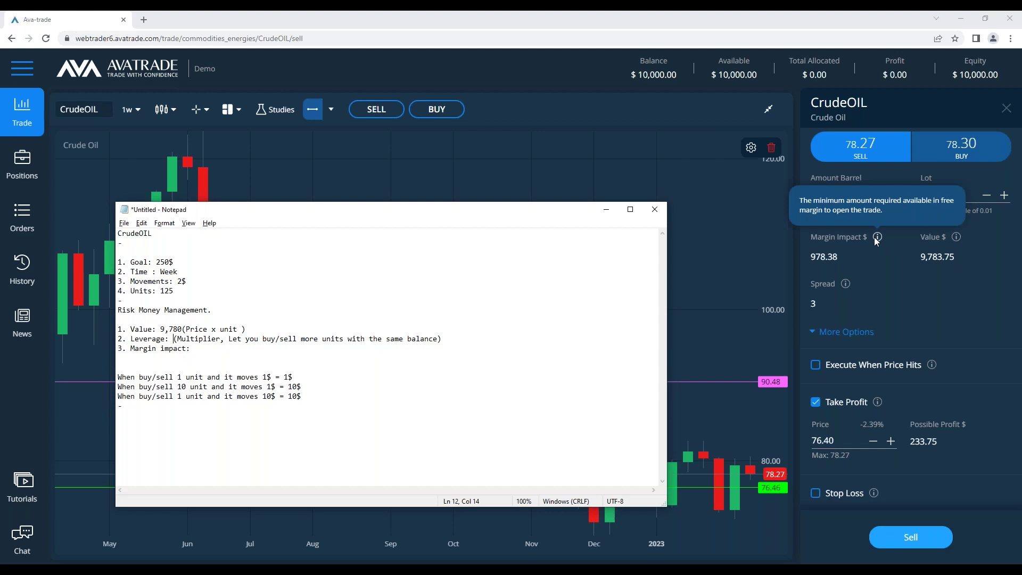
click(292, 347)
text((The required amount to ta)
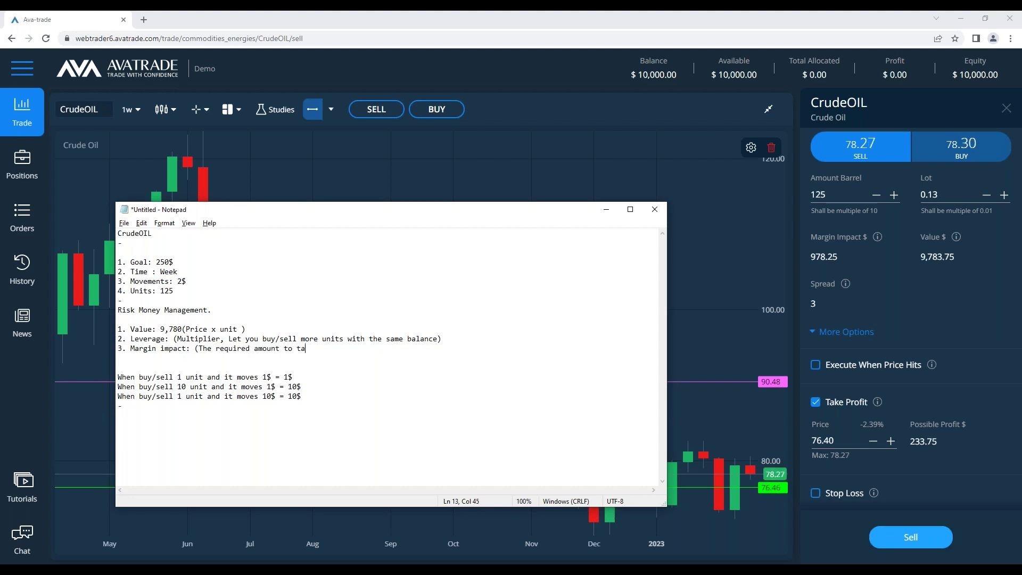
text(ke the position))
click(196, 348)
mouse_move(881, 241)
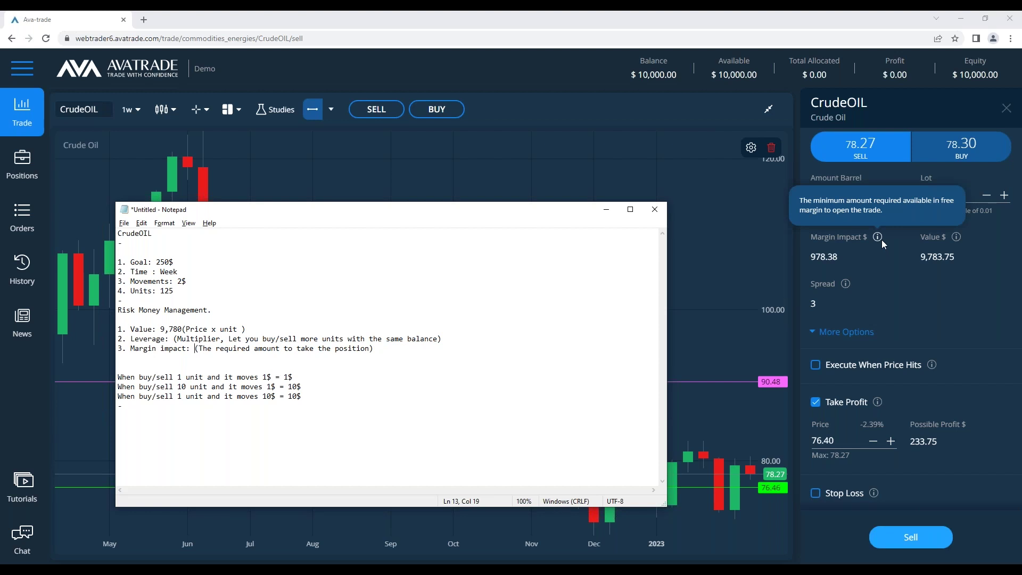
mouse_move(957, 238)
Clear Calculator and divide 9780 by 978, selecting the leverage result 10
click(486, 530)
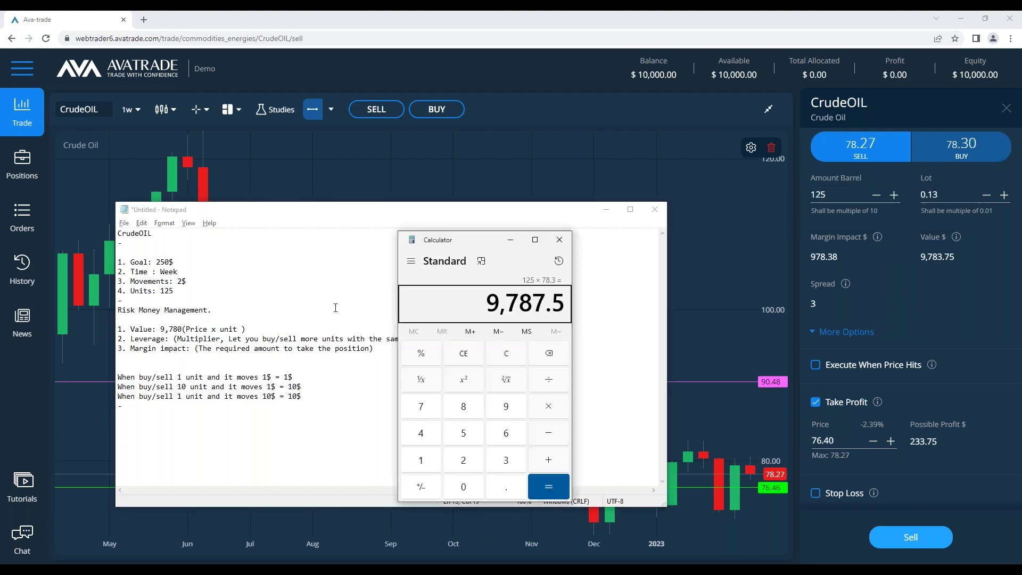
click(504, 358)
drag(493, 270, 551, 289)
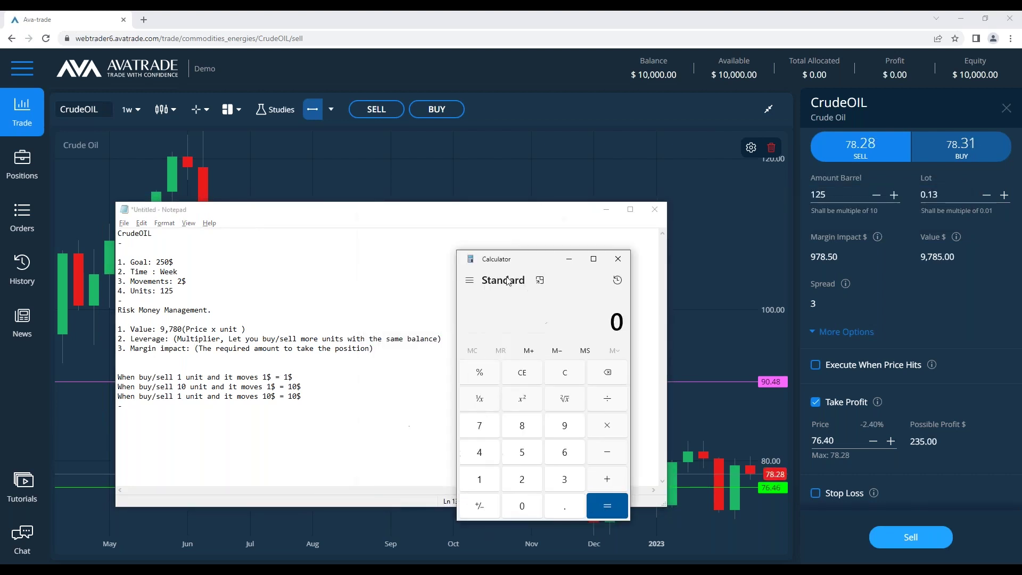
click(175, 338)
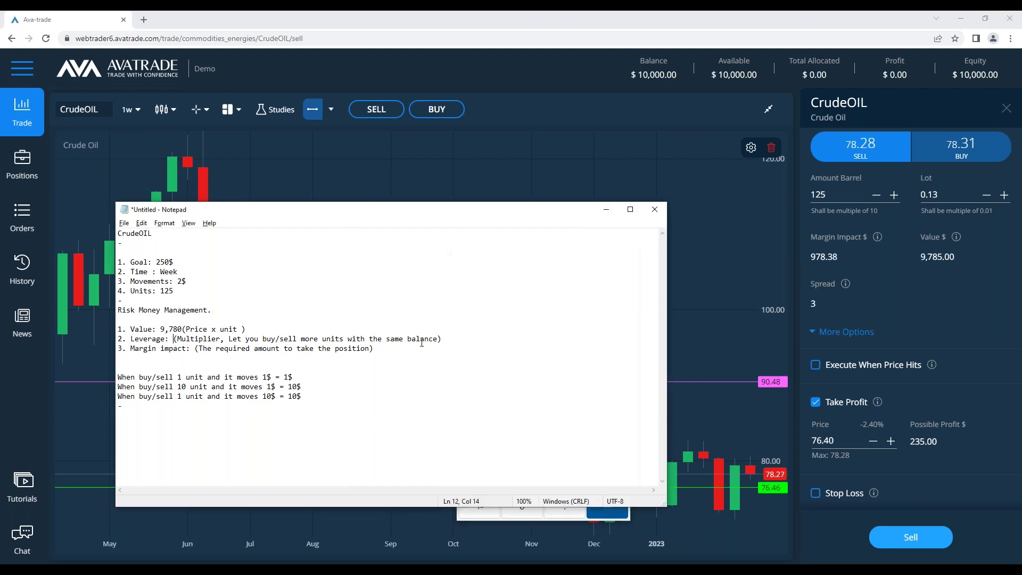
click(486, 530)
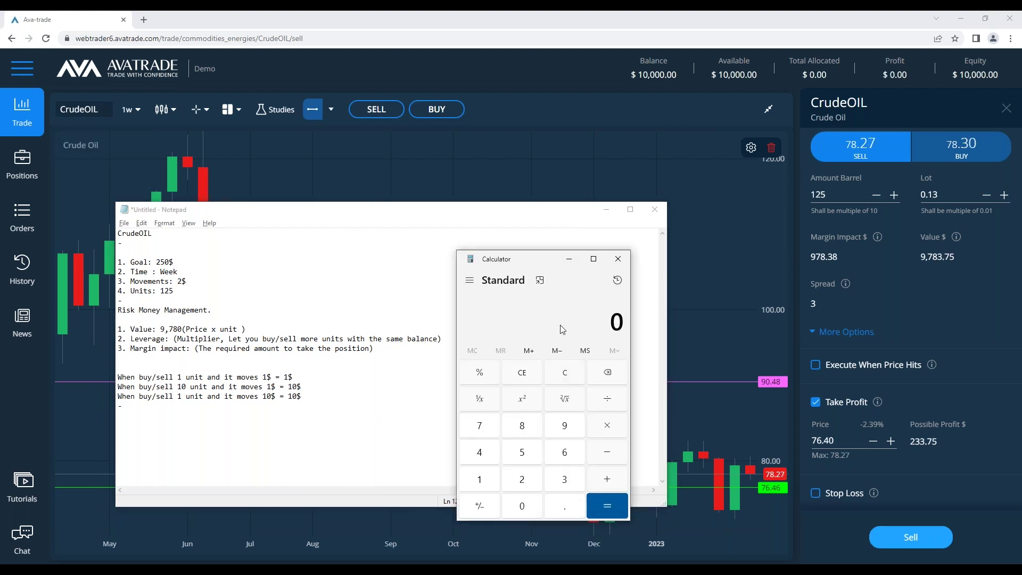
text(9)
click(575, 377)
text(9780/)
text(978)
key(Return)
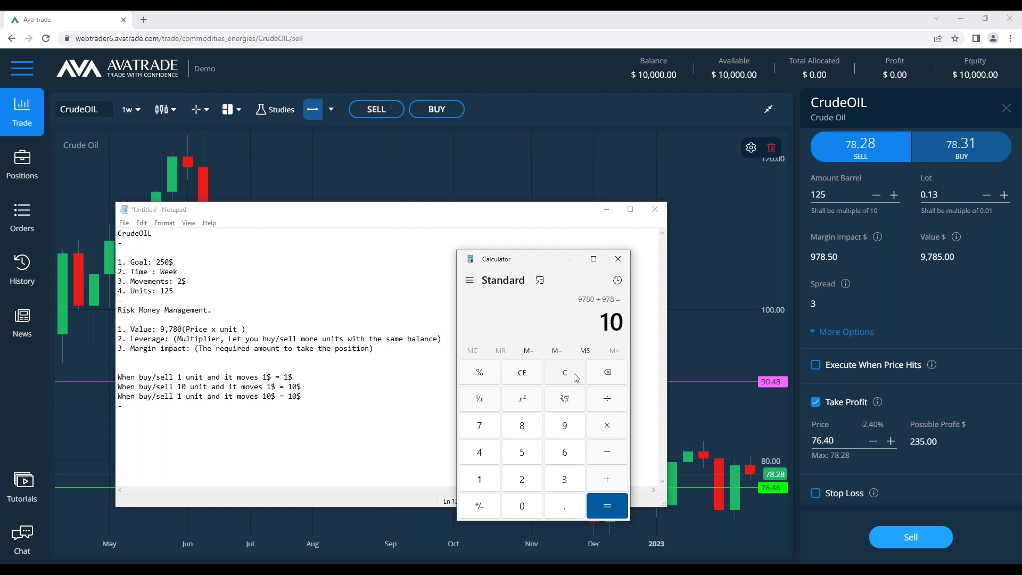
double_click(601, 321)
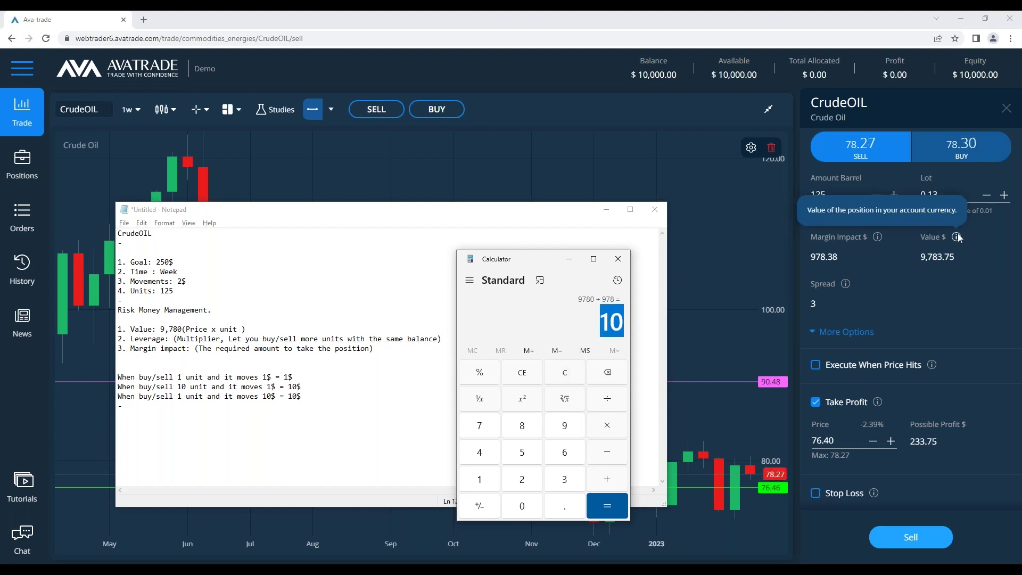
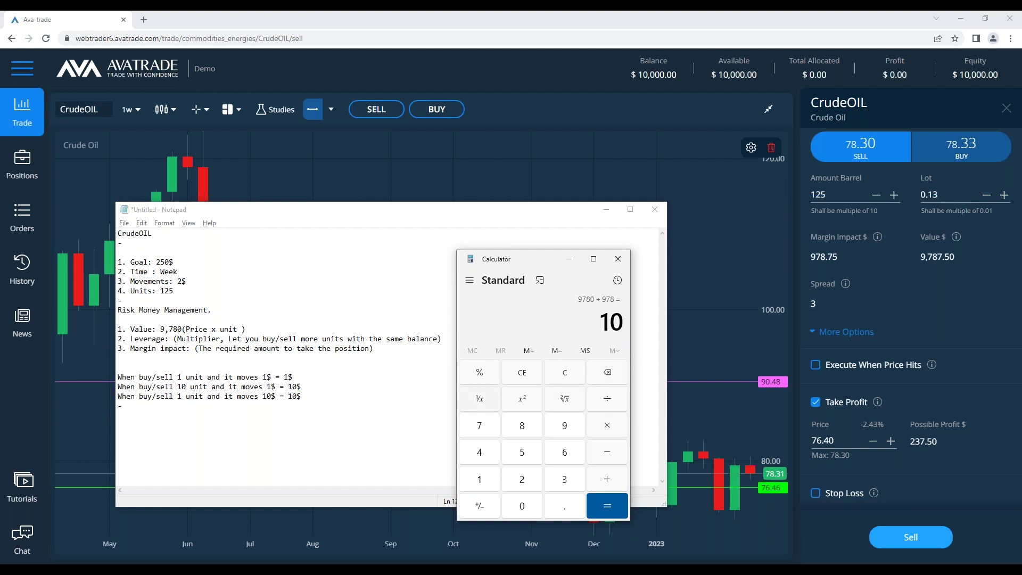
Change the Leverage note to 10, clear and close the Calculator, and minimize Notepad
click(173, 339)
text(10)
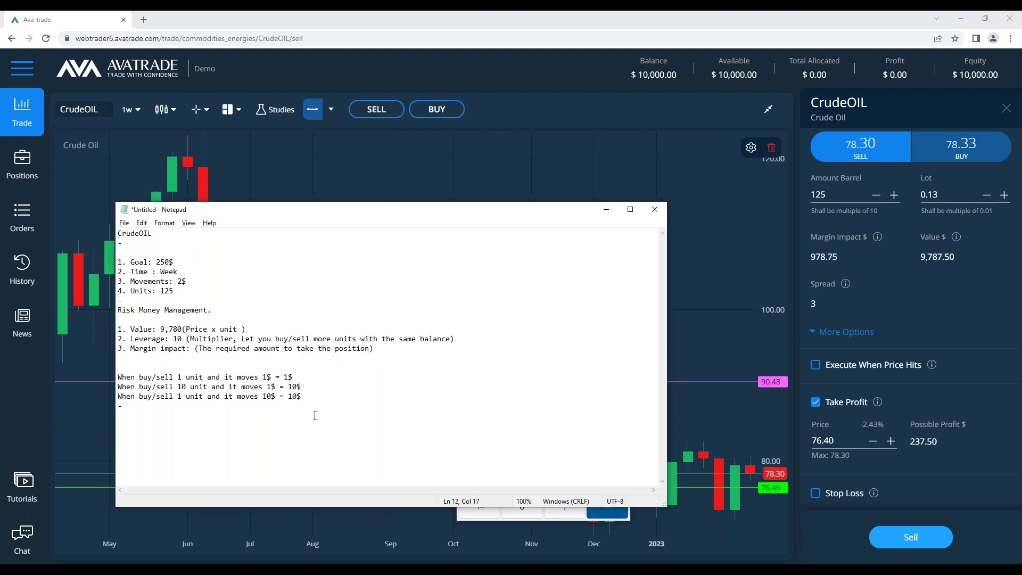
click(479, 514)
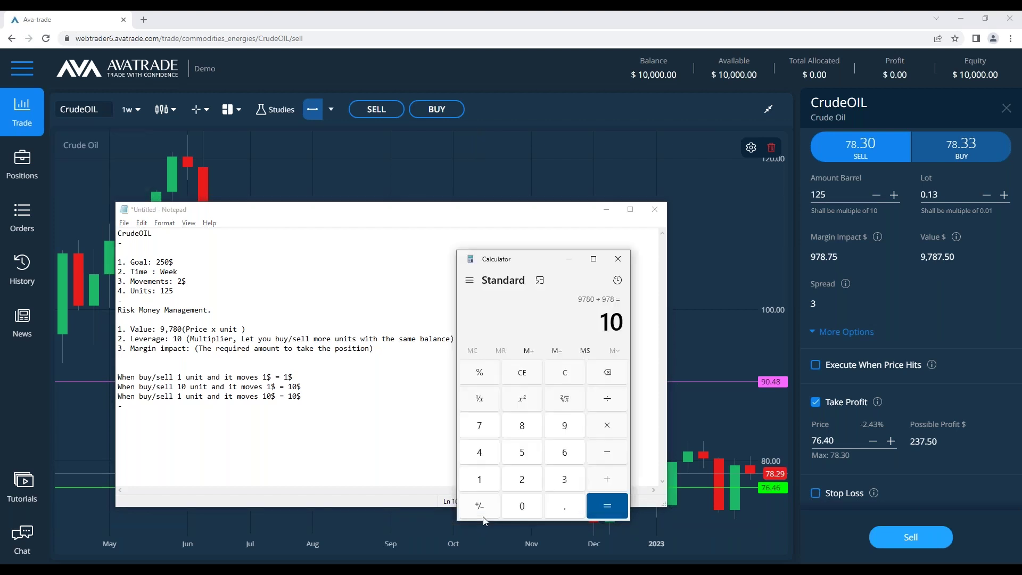
click(567, 382)
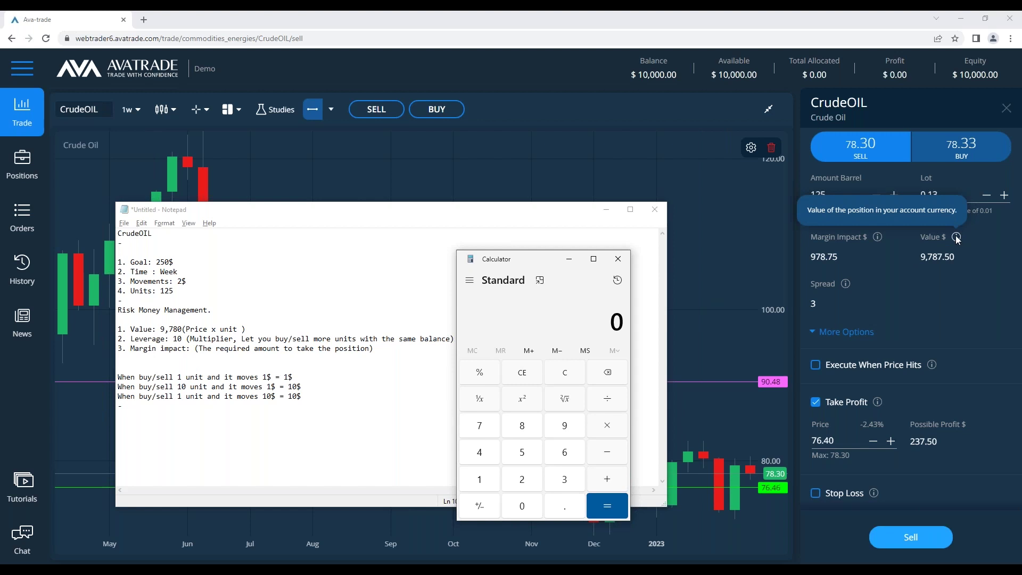
click(618, 259)
click(606, 209)
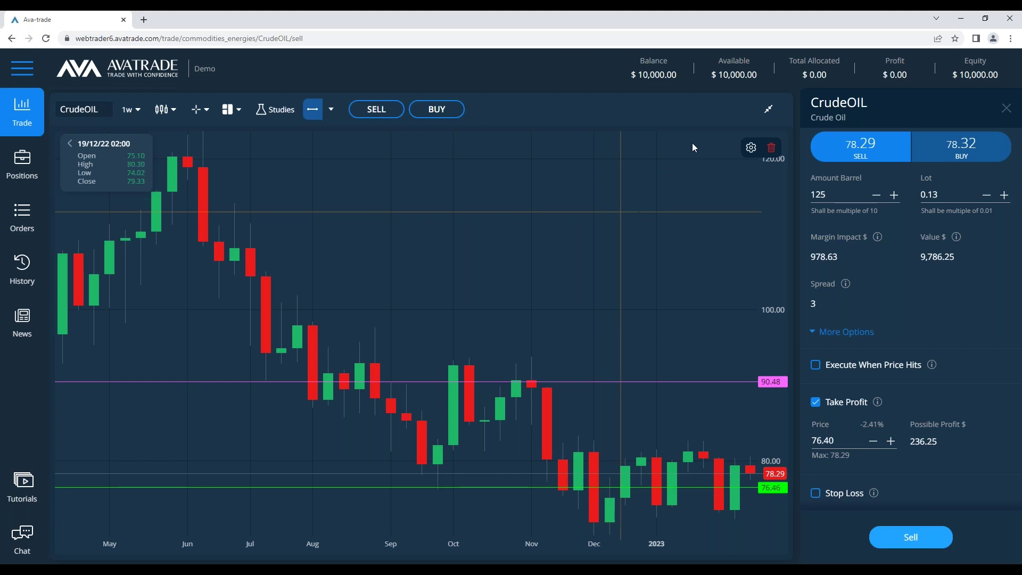
Restore the commodities list, check CrudeOIL's 1:10 leverage in its details, then start a CrudeOIL buy ticket
click(771, 109)
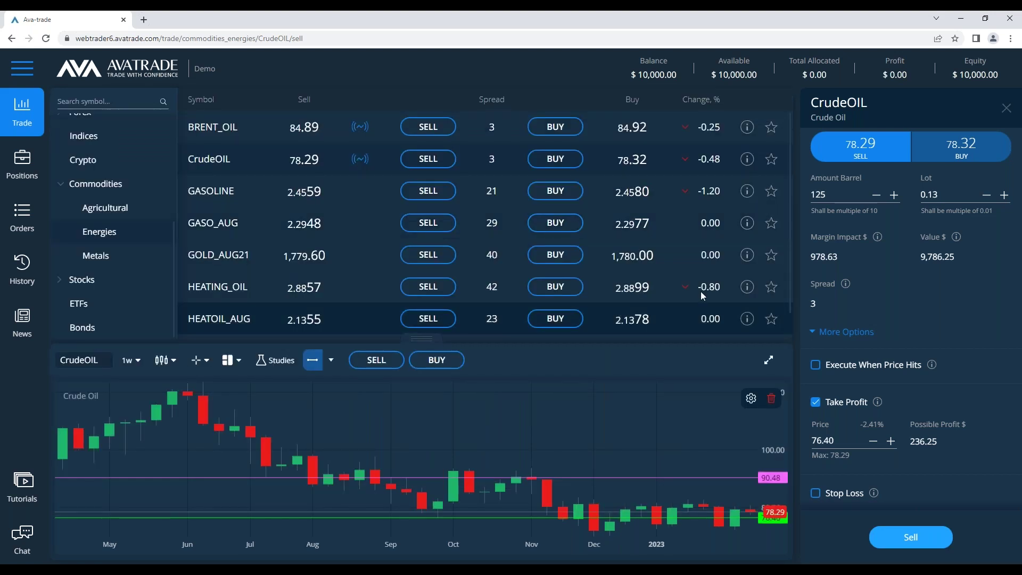
click(748, 160)
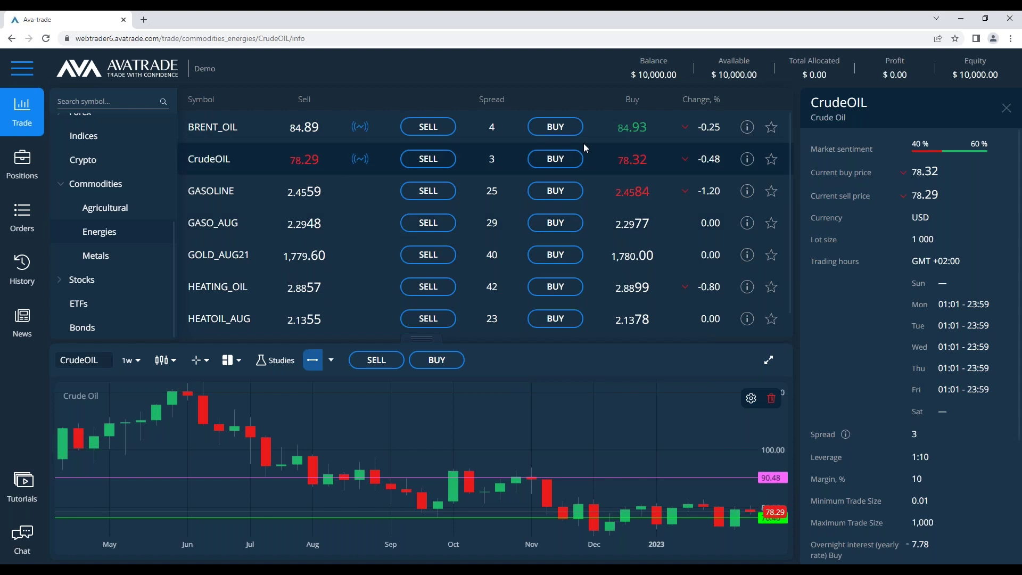
scroll(898, 293, down, 3)
double_click(924, 301)
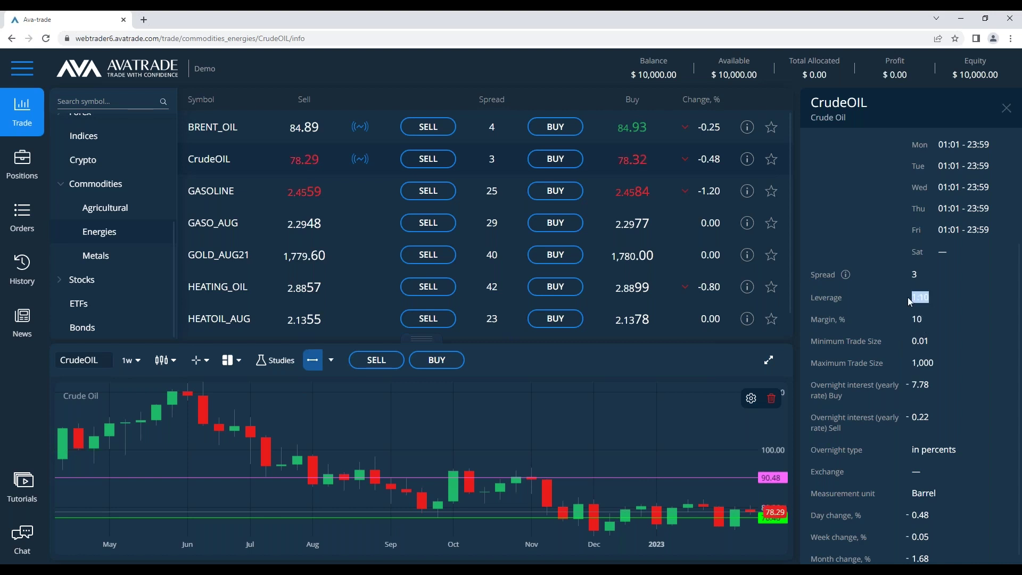
click(925, 299)
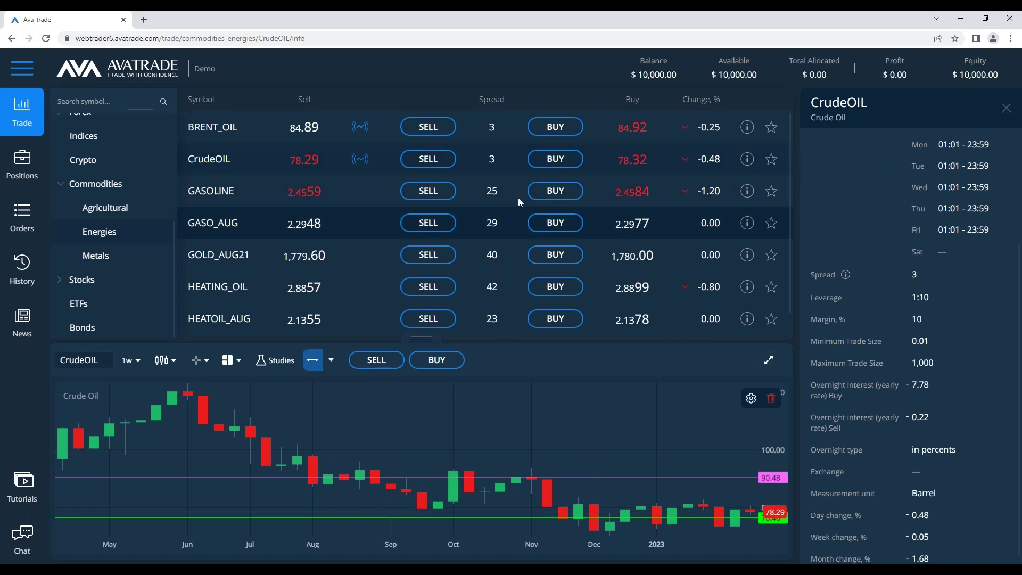
click(548, 168)
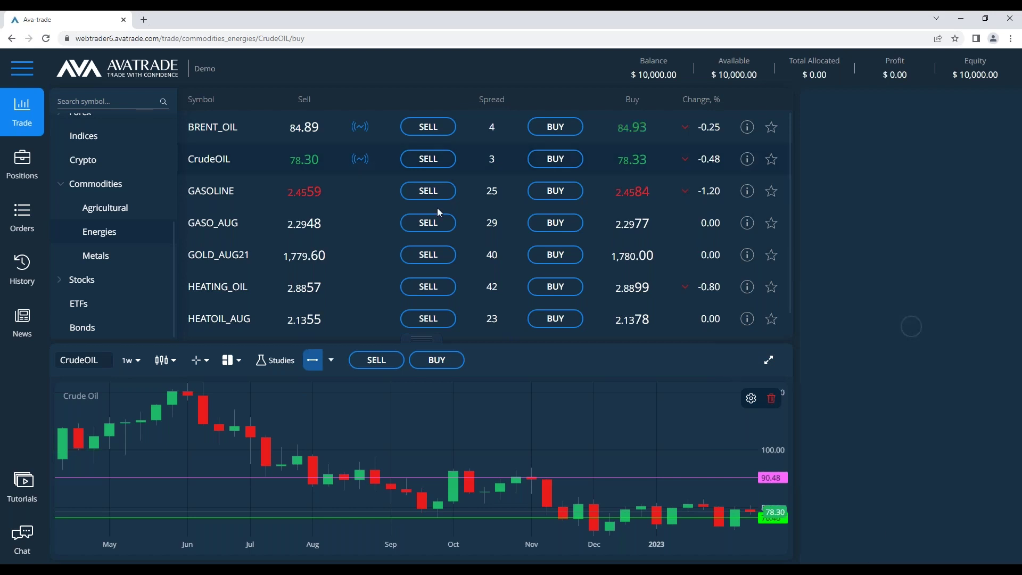
Switch to a CrudeOIL sell ticket for 125 units, enable take profit and stop loss, and set take profit to 76.5
click(417, 159)
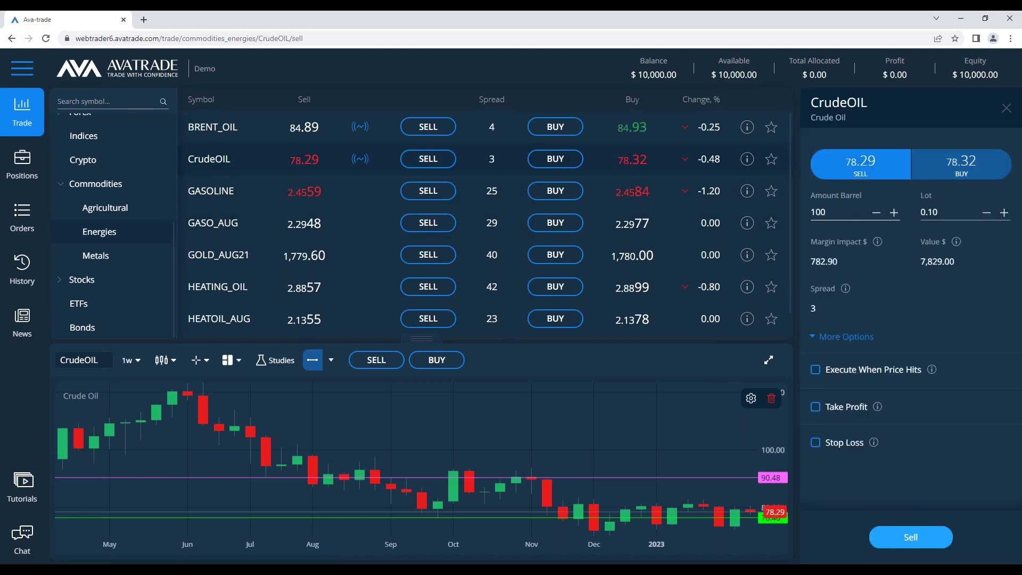
text(125)
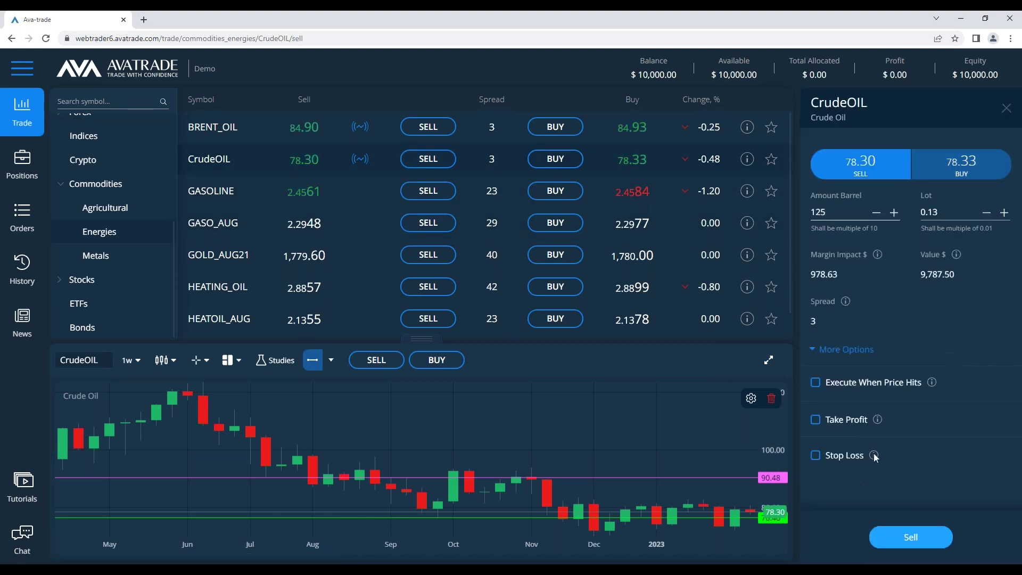
click(815, 420)
click(814, 492)
scroll(910, 266, down, 1)
double_click(822, 384)
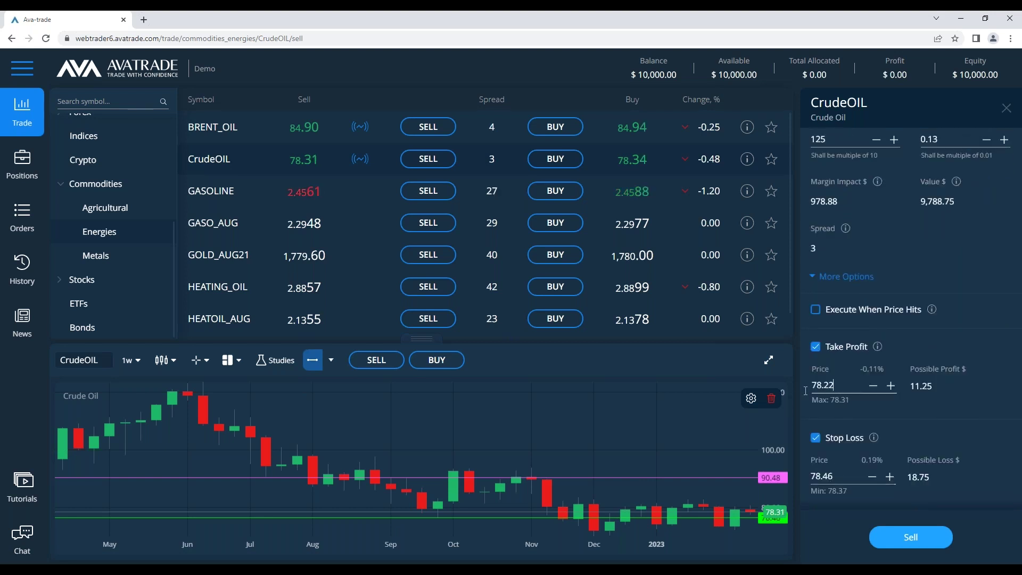
click(769, 361)
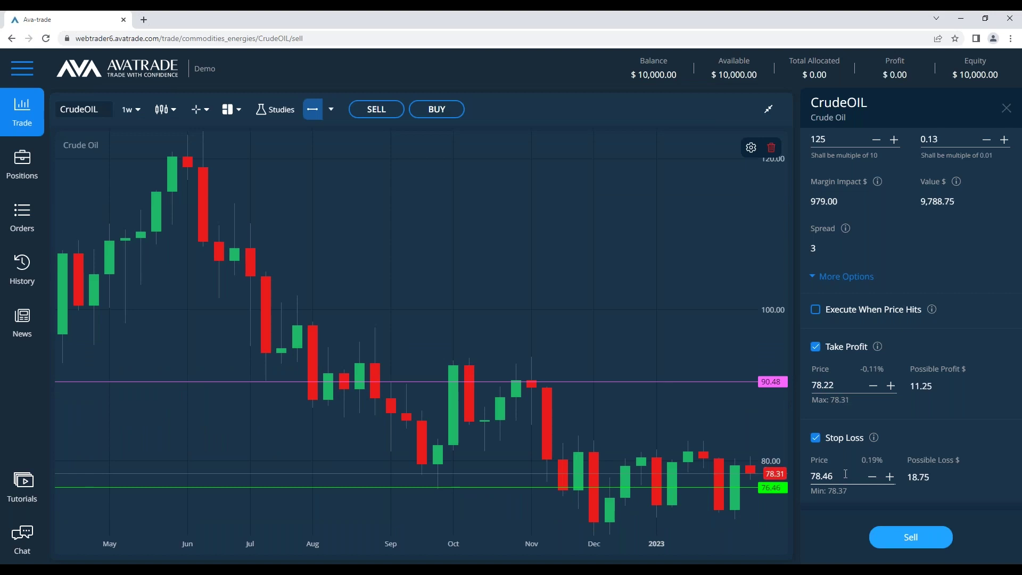
double_click(837, 386)
text(76.5)
Set the sell ticket's stop loss price to 90.5 and bring the Notepad notes back up
double_click(837, 476)
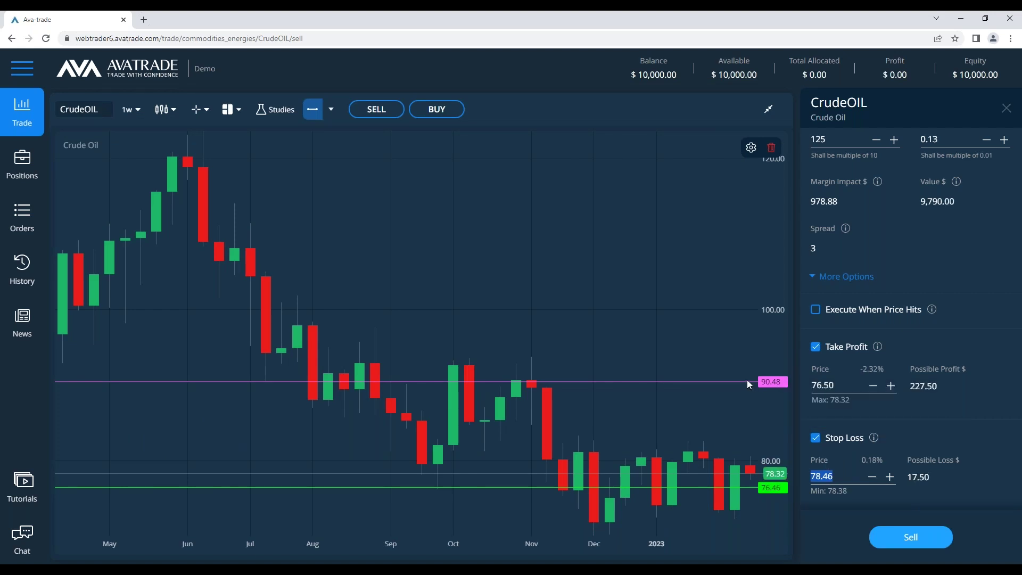
key(alt+Tab)
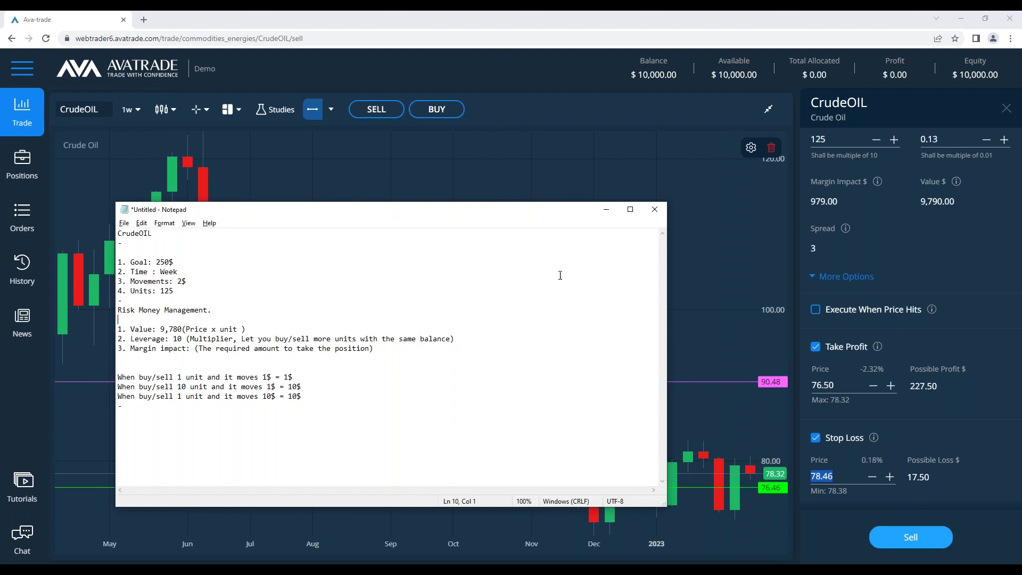
click(606, 209)
scroll(867, 351, up, 1)
scroll(863, 370, up, 3)
scroll(862, 372, down, 4)
click(838, 477)
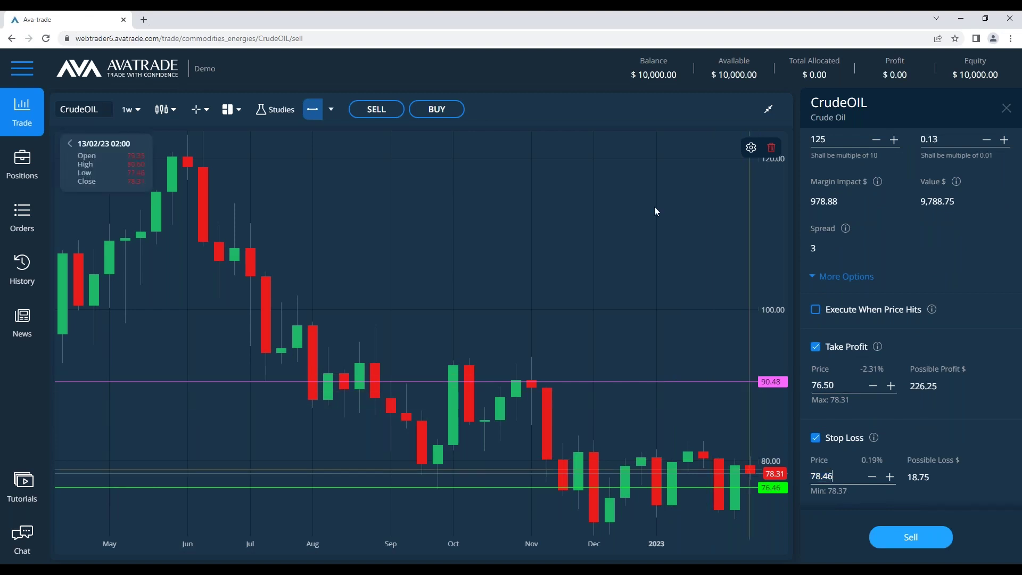
drag(845, 482, 711, 451)
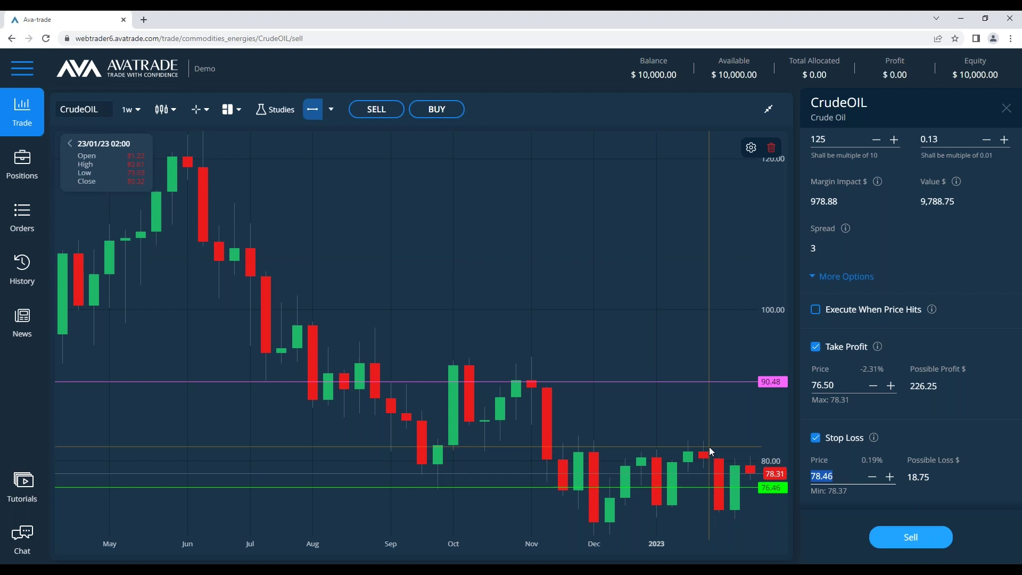
text(90.5)
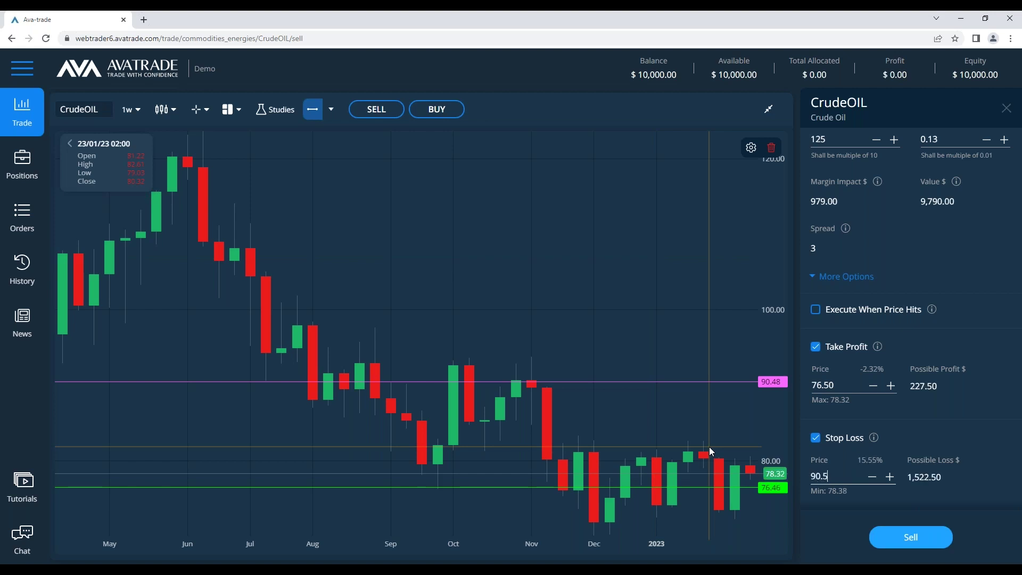
click(909, 485)
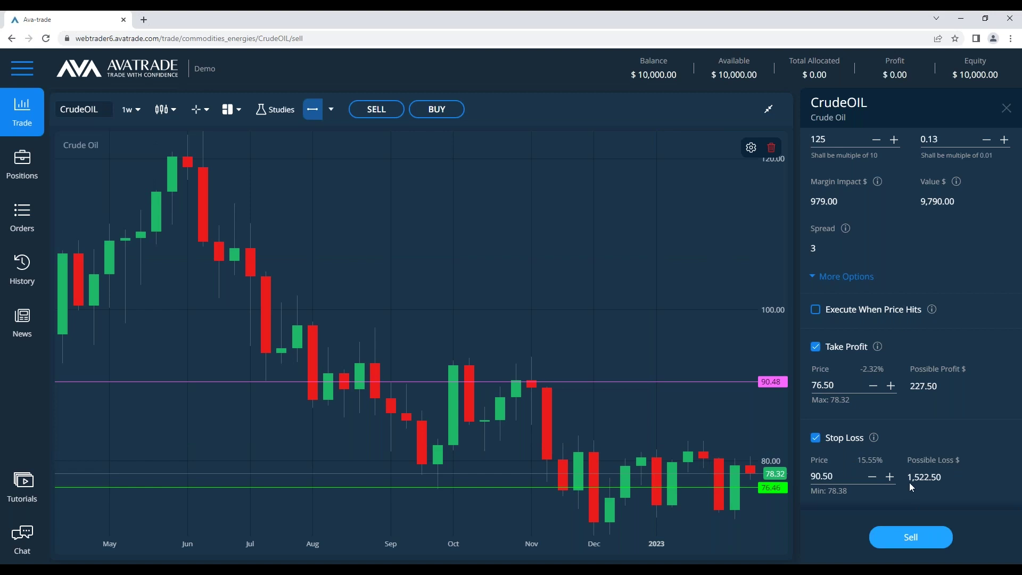
key(alt+Tab)
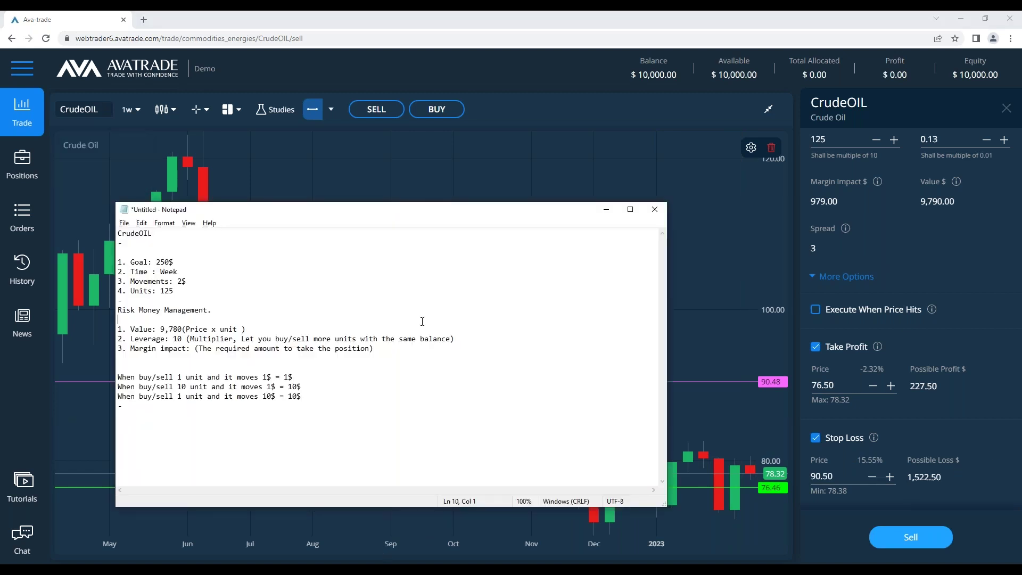
Add 'TP: 76.4' and 'SL: 90.5' lines below the units list in the notes
click(433, 340)
click(423, 300)
key(Return)
key(Return)
key(Return)
key(Return)
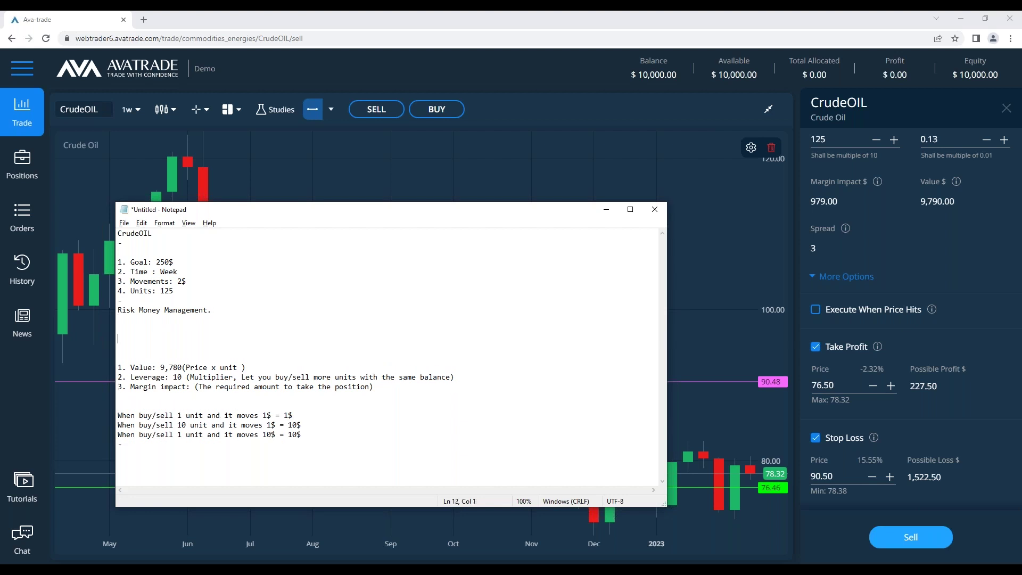
text(T)
text(4)
key(Return)
text(SL:905.)
key(Return)
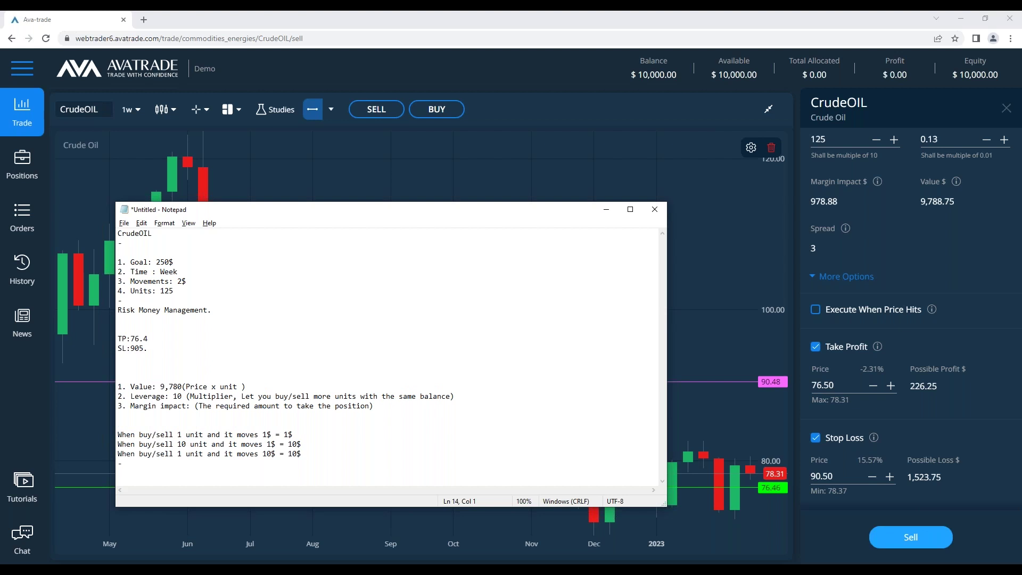
key(BackSpace)
key(BackSpace)
key(BackSpace)
text(.5)
key(Left)
key(Down)
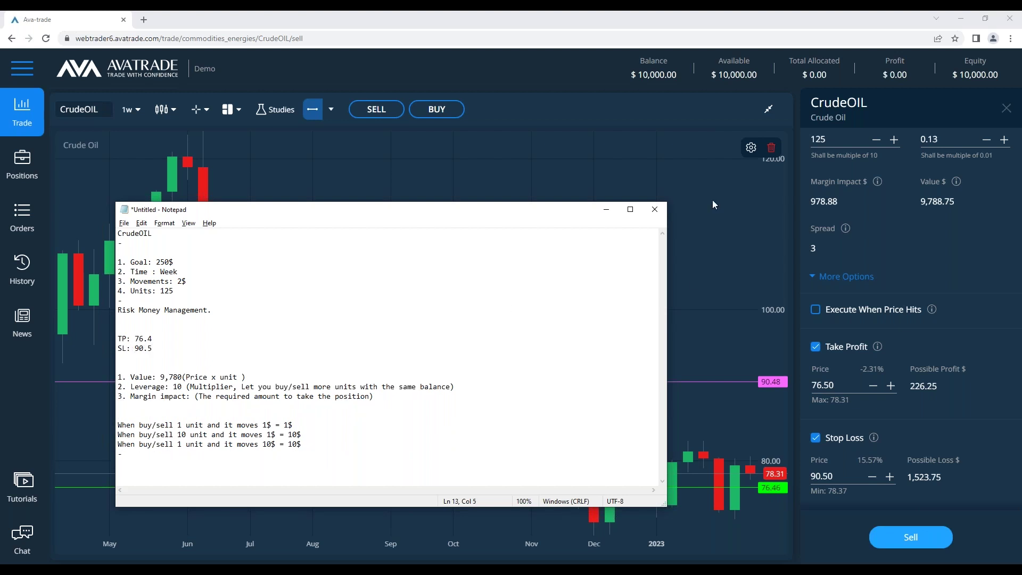
click(164, 349)
Add 'Potnential loss: 1520$ (15% of my capital)' and the line 'is that valid risk money managment ?'
key(Return)
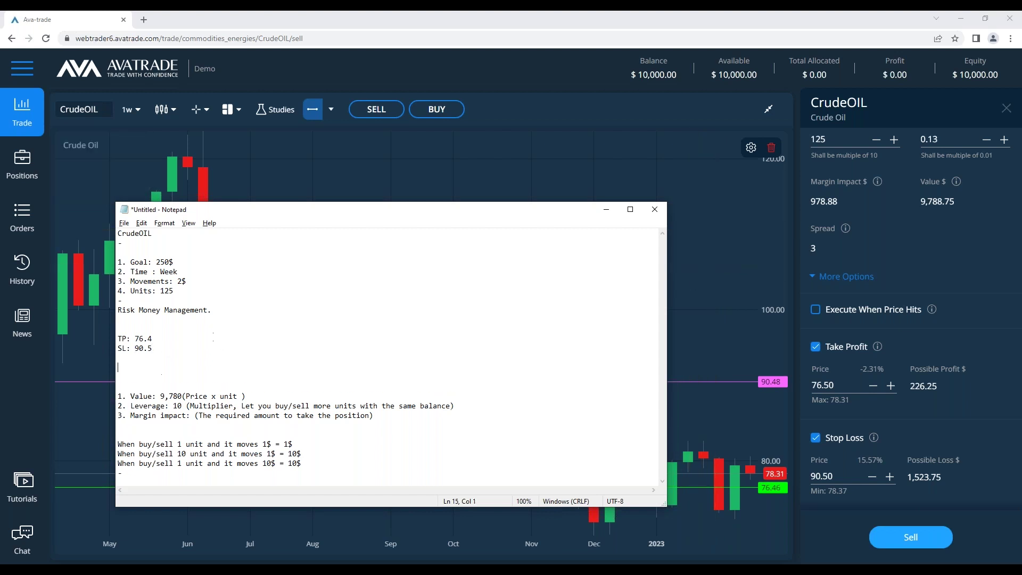
text(Po)
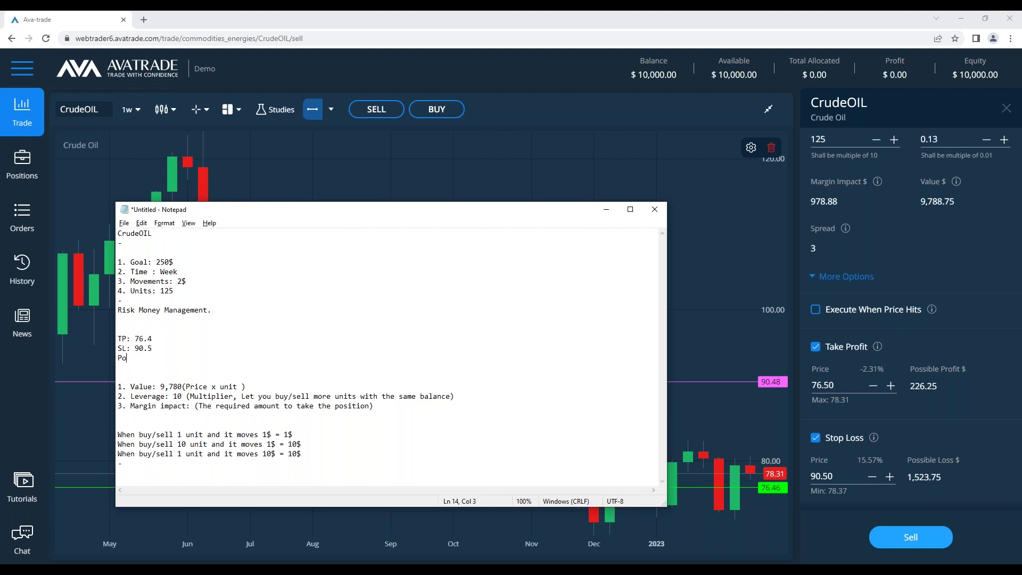
text(tnential loss: 1520$ ()
text(15% of my capital ))
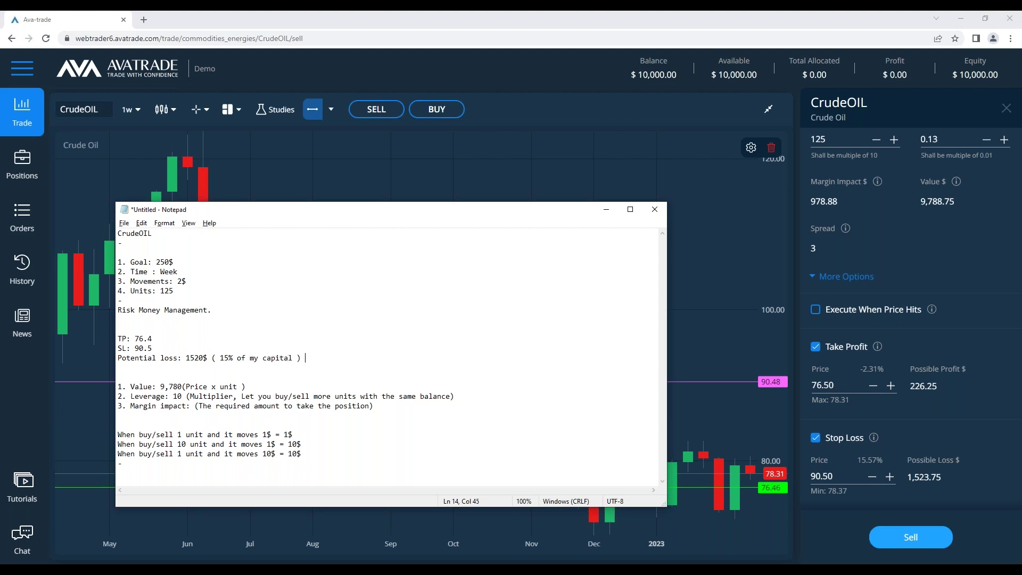
key(Return)
key(Return)
text(i)
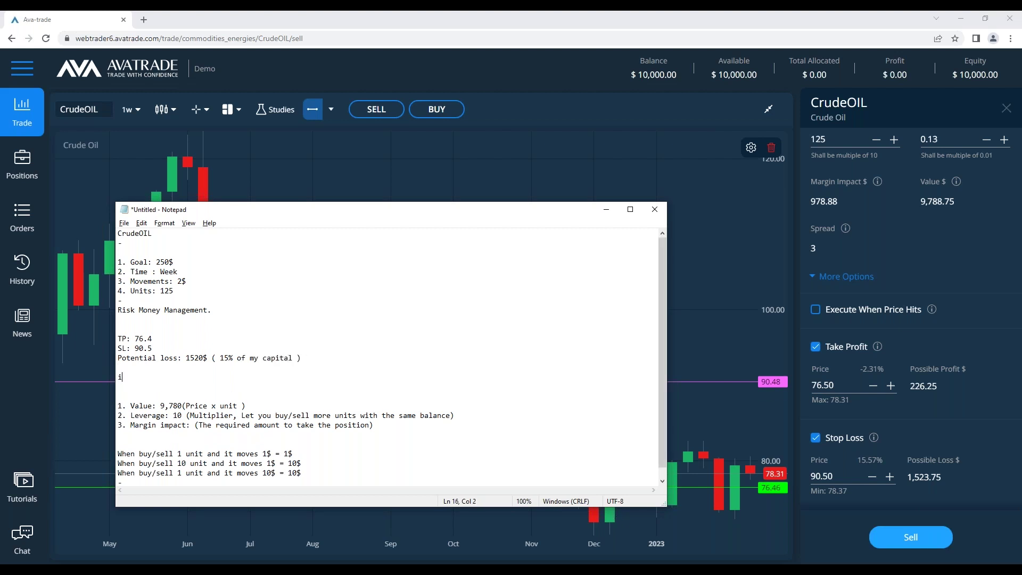
text(s that valid risk money managment ?)
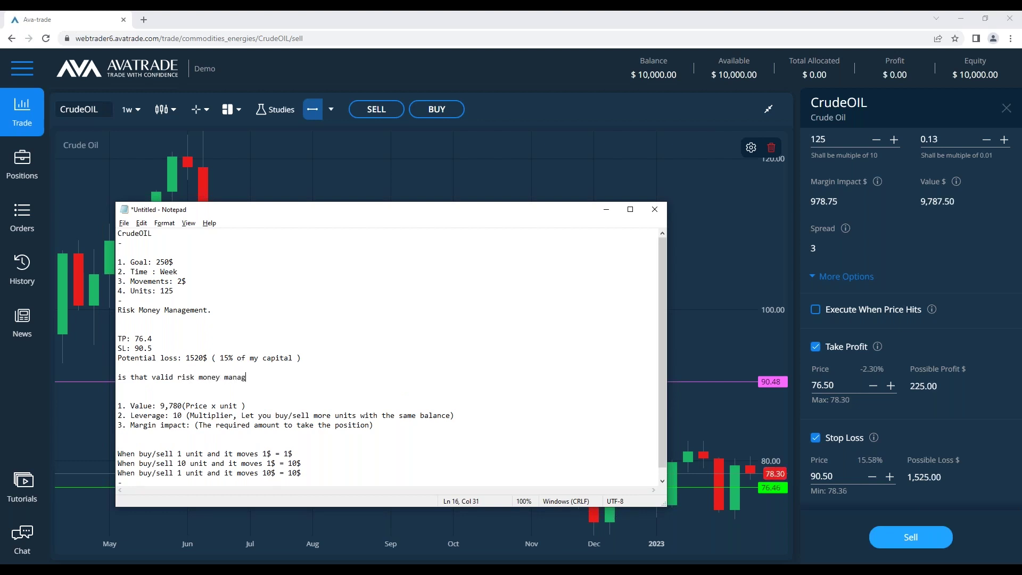
Tidy the blank lines and delete the 'Risk Money Management.' heading from the notes
click(172, 368)
key(BackSpace)
click(180, 346)
key(Return)
key(shift+Up)
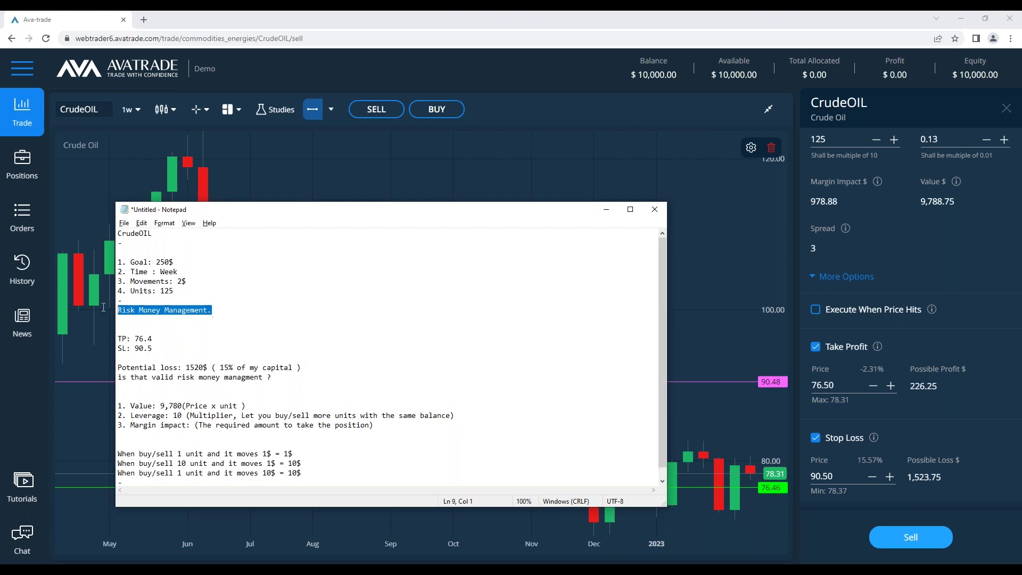
key(BackSpace)
key(Delete)
key(Return)
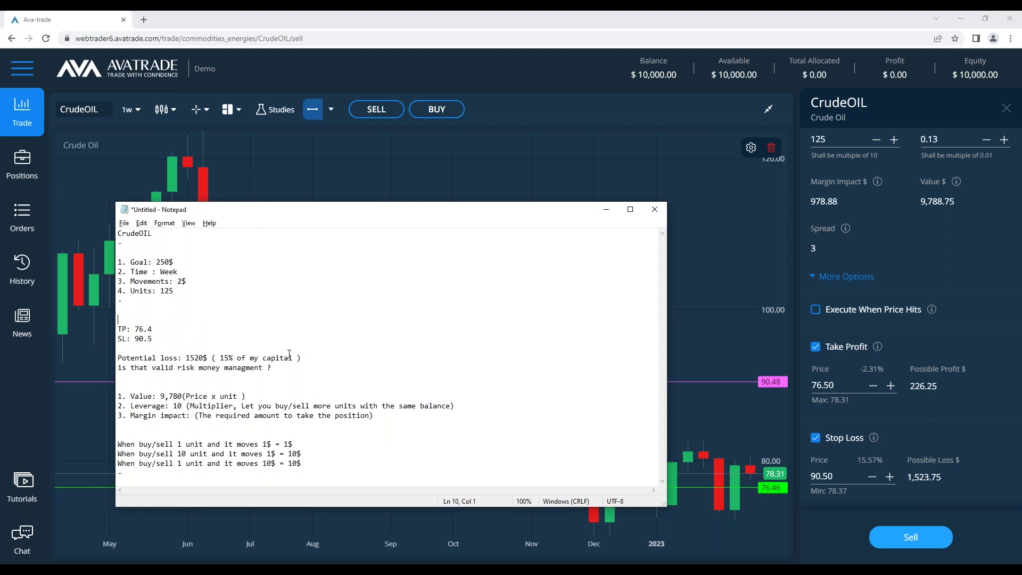
drag(305, 364, 107, 346)
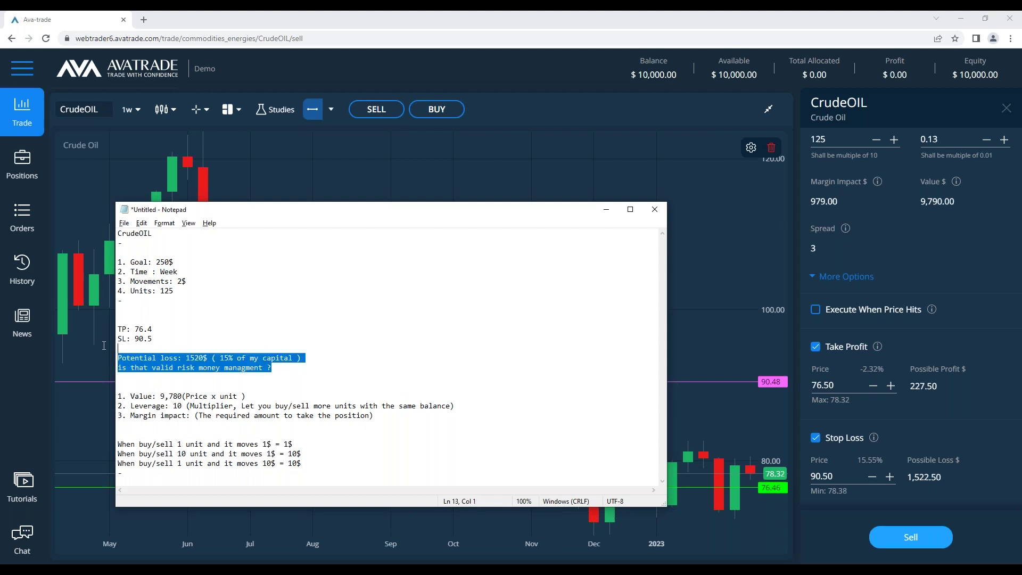
Place a horizontal line at 90.55 on the CrudeOIL chart, deleting the stray 110.56 line
click(349, 356)
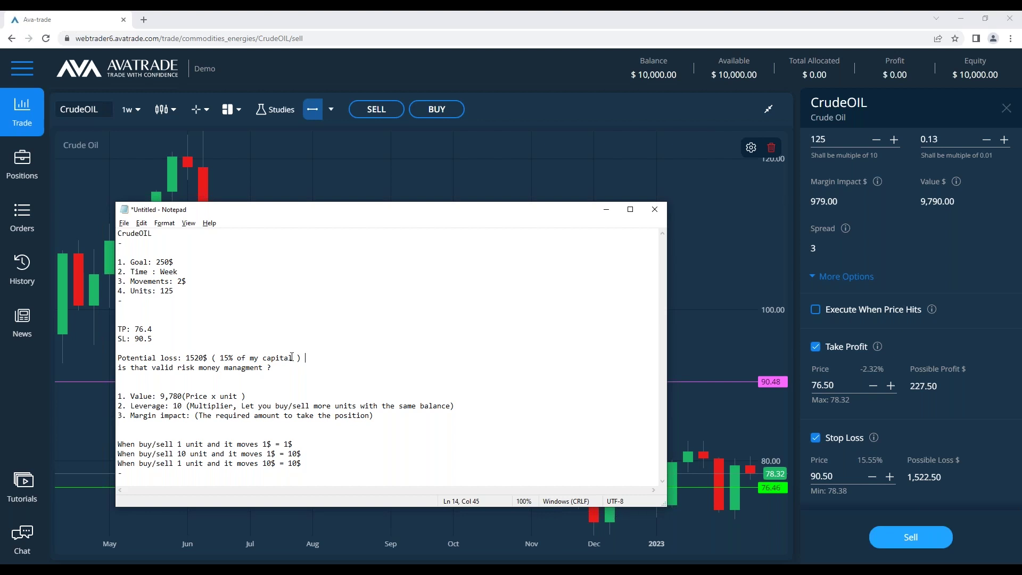
click(294, 368)
click(704, 381)
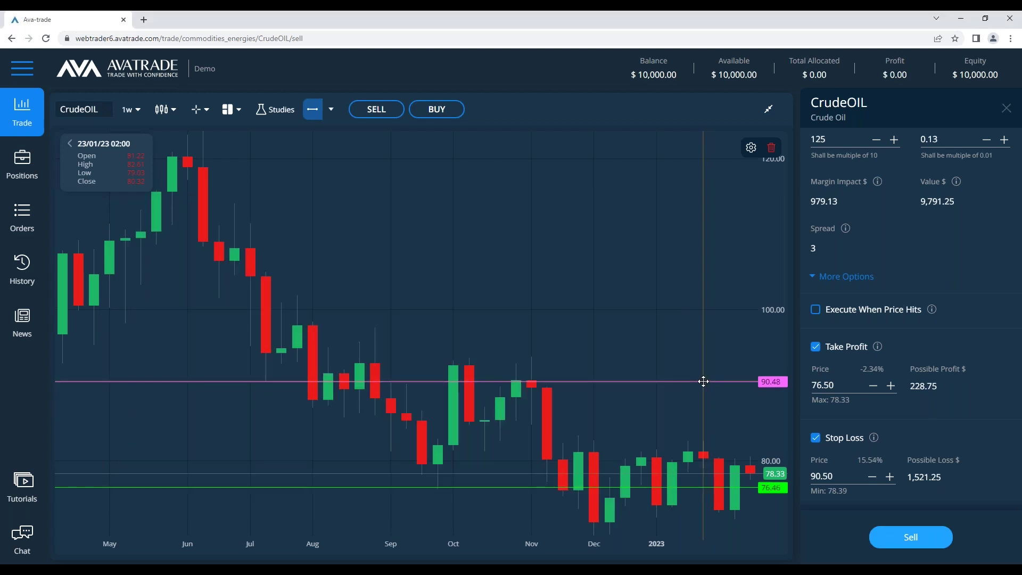
click(703, 380)
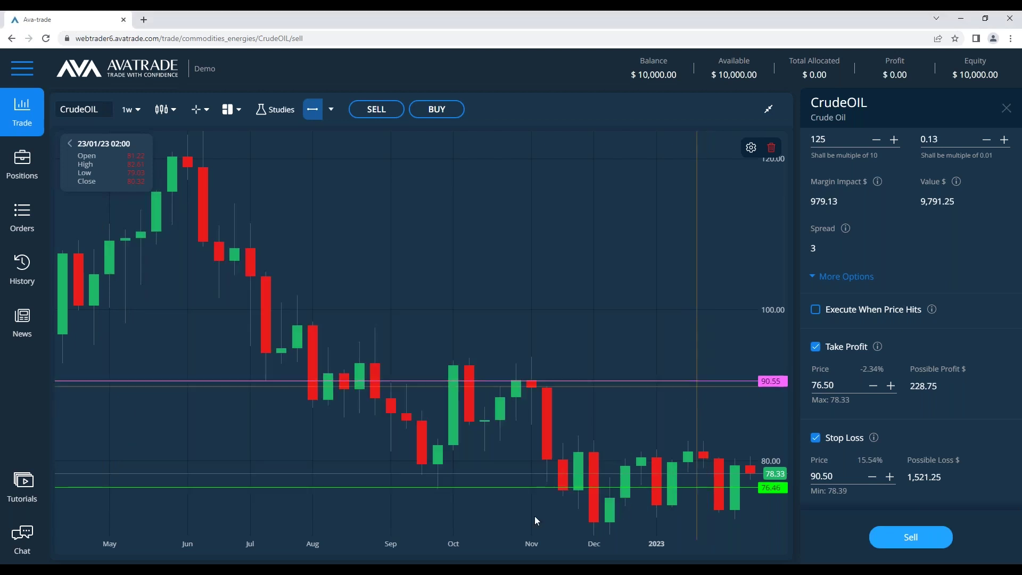
click(313, 109)
click(641, 231)
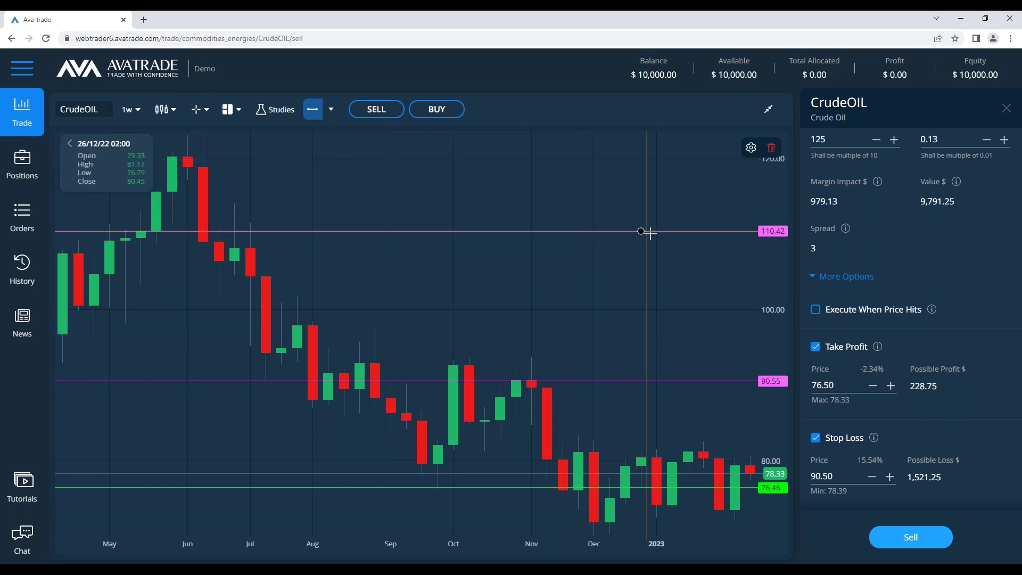
click(621, 230)
click(771, 148)
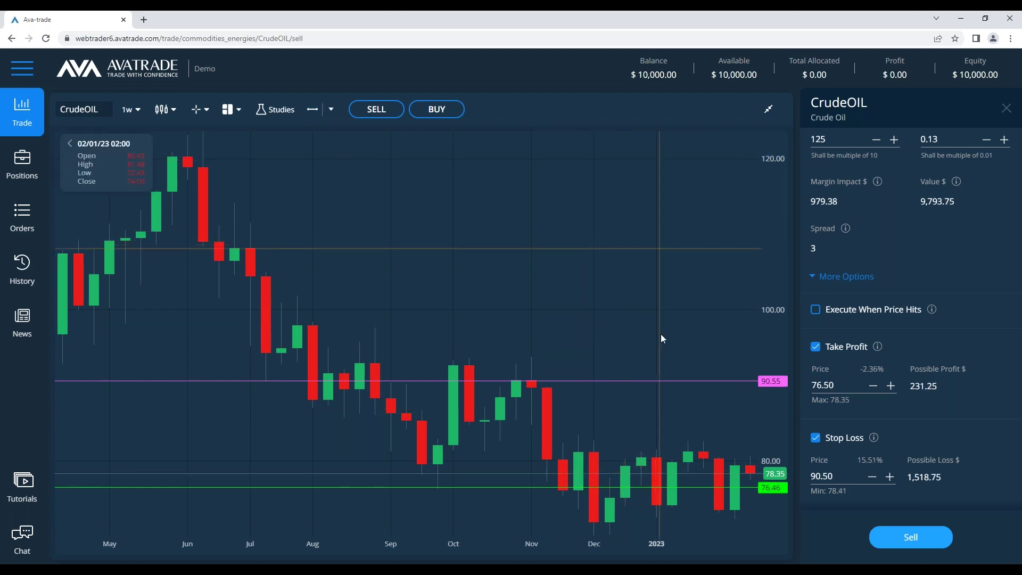
click(267, 550)
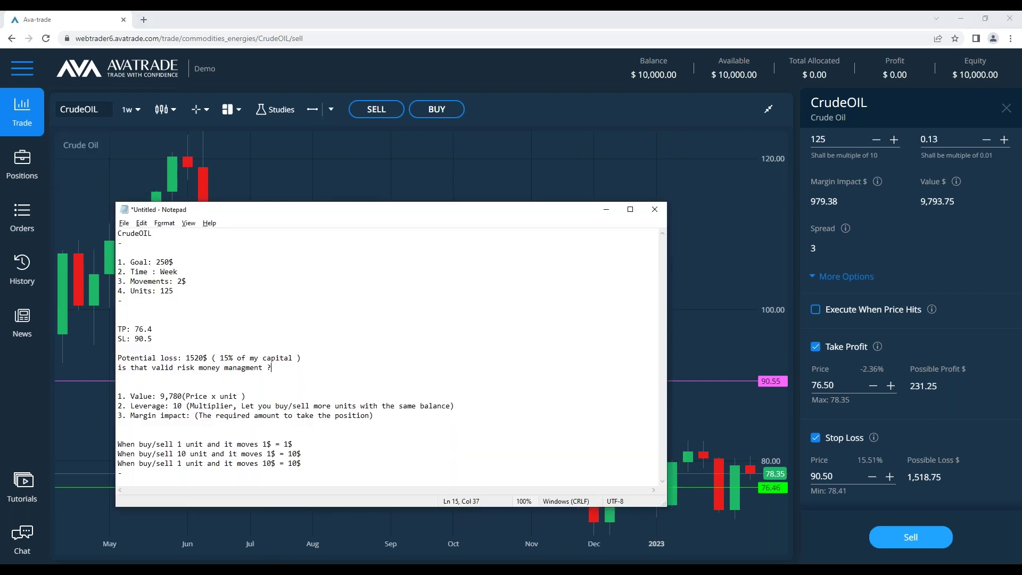
click(323, 366)
Below the risk question, add 'Is that the right exposure ?' and '10,000 - 1,500 = 8,500$'
key(Down)
drag(222, 362, 292, 359)
click(292, 359)
key(Return)
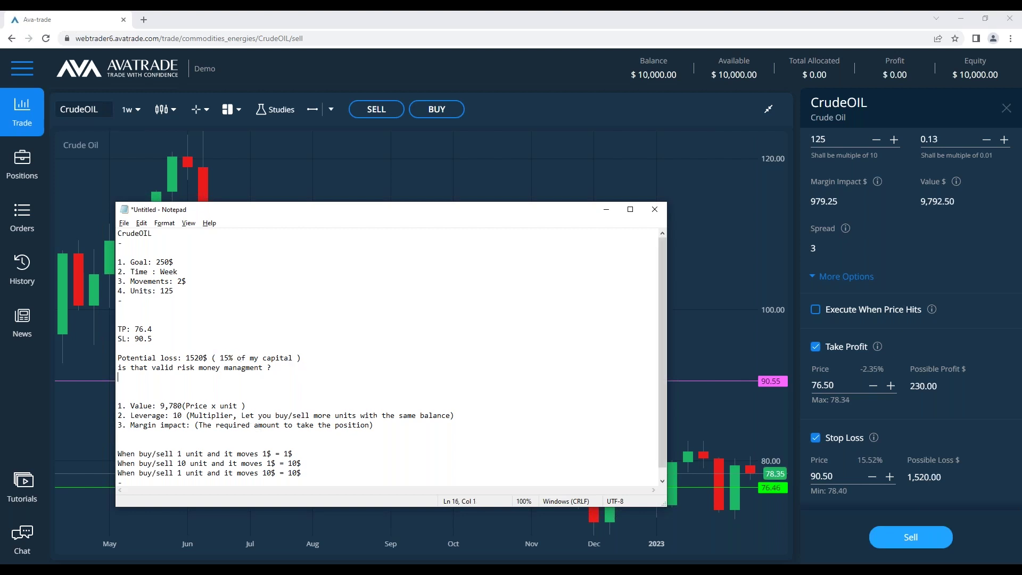
text(Is that the right)
text( exposure)
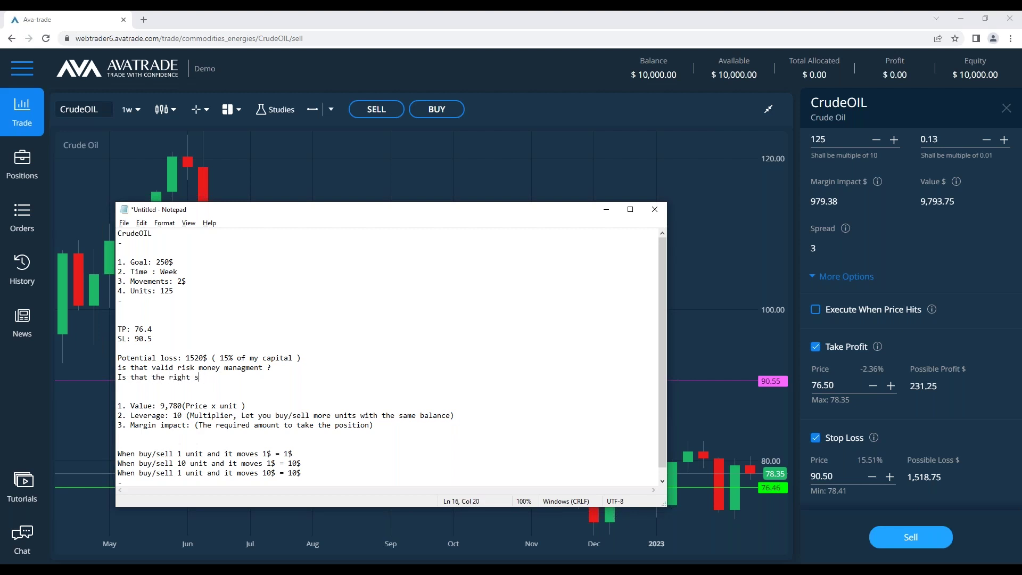
text( ?)
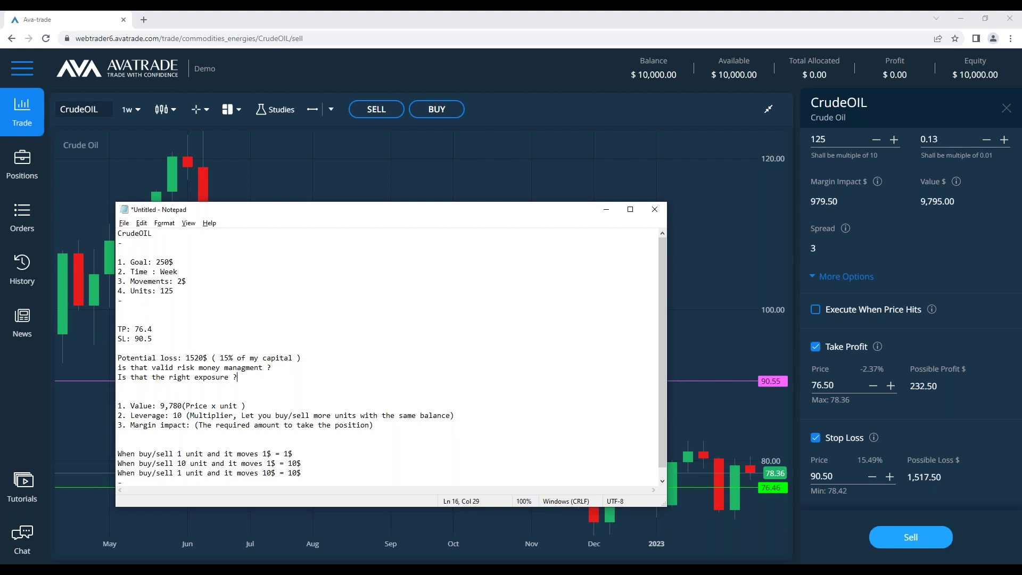
key(Return)
key(Return)
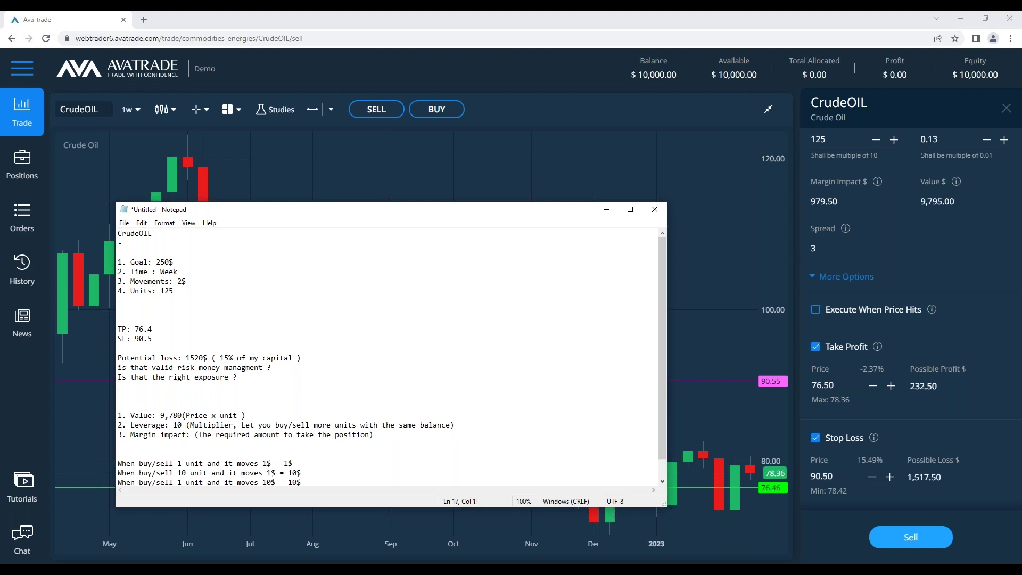
text(10)
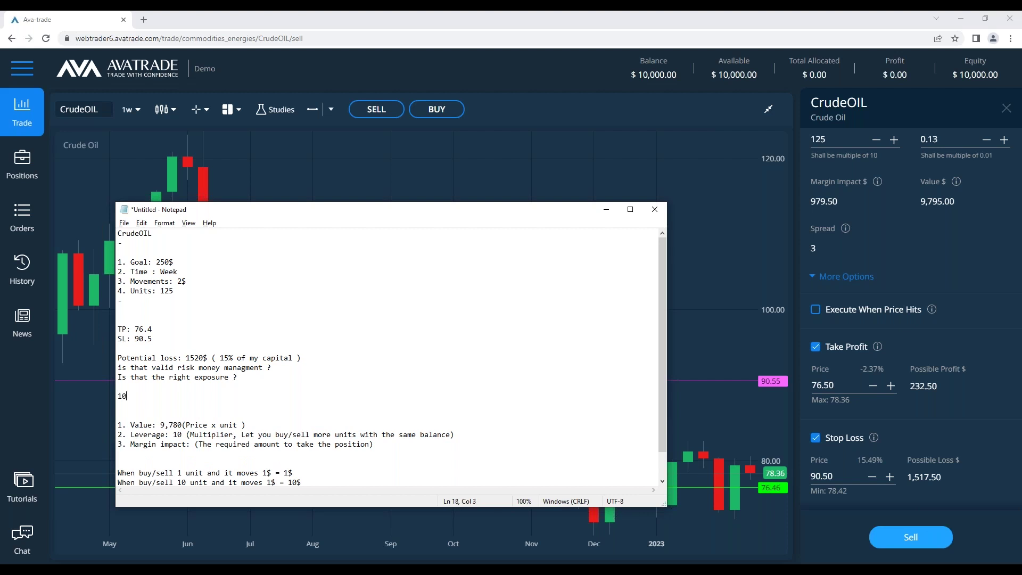
text(,000 - 15,)
key(BackSpace)
text(,50)
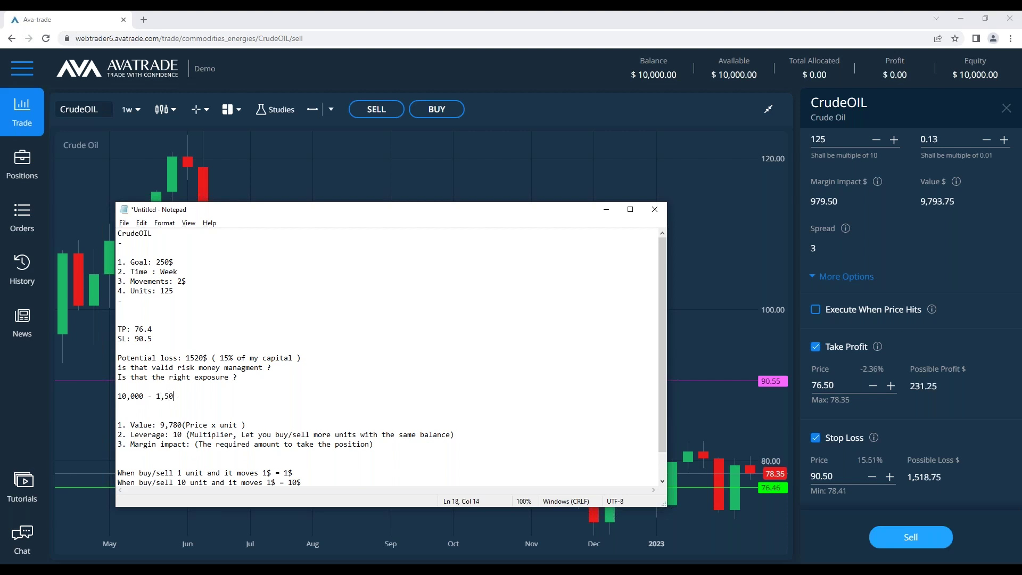
text(0 = 8,)
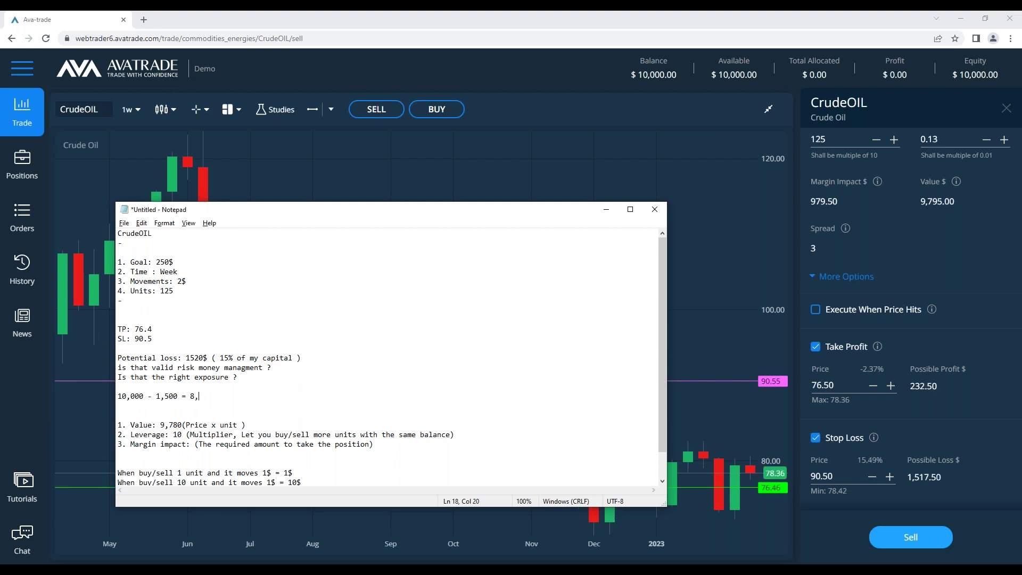
text(500$)
key(shift+Up)
key(shift+Up)
Change the potential loss line from 1520$ and 15% to 500$ and 5% of capital
key(Up)
key(End)
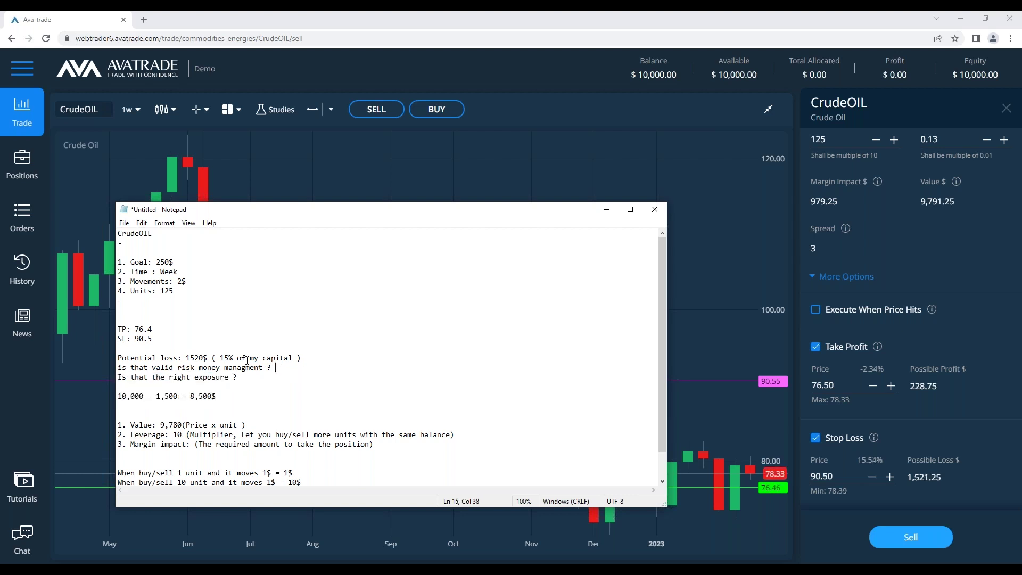
drag(234, 358, 219, 358)
text(5$)
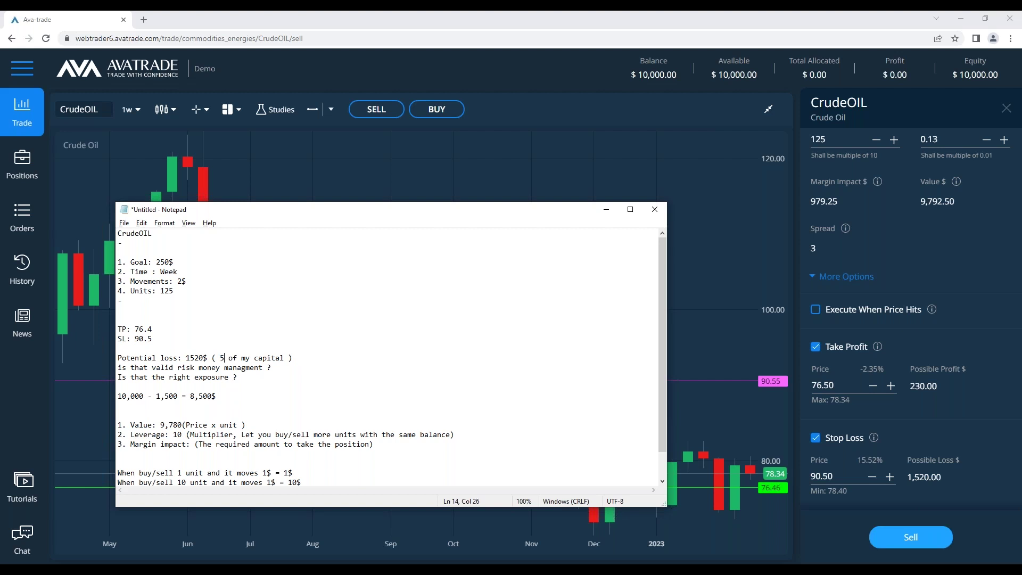
key(BackSpace)
text(%)
double_click(201, 360)
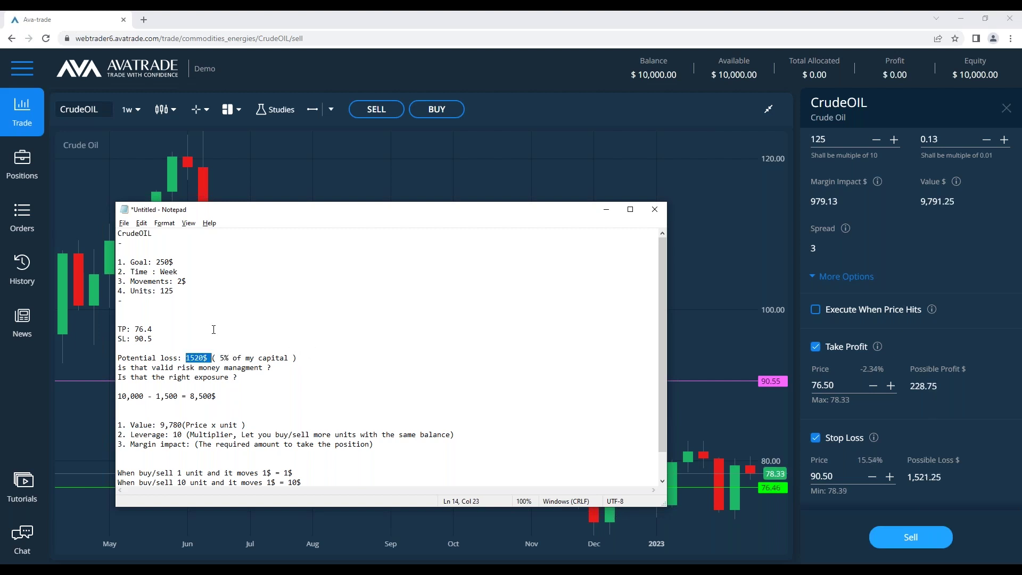
text(500$)
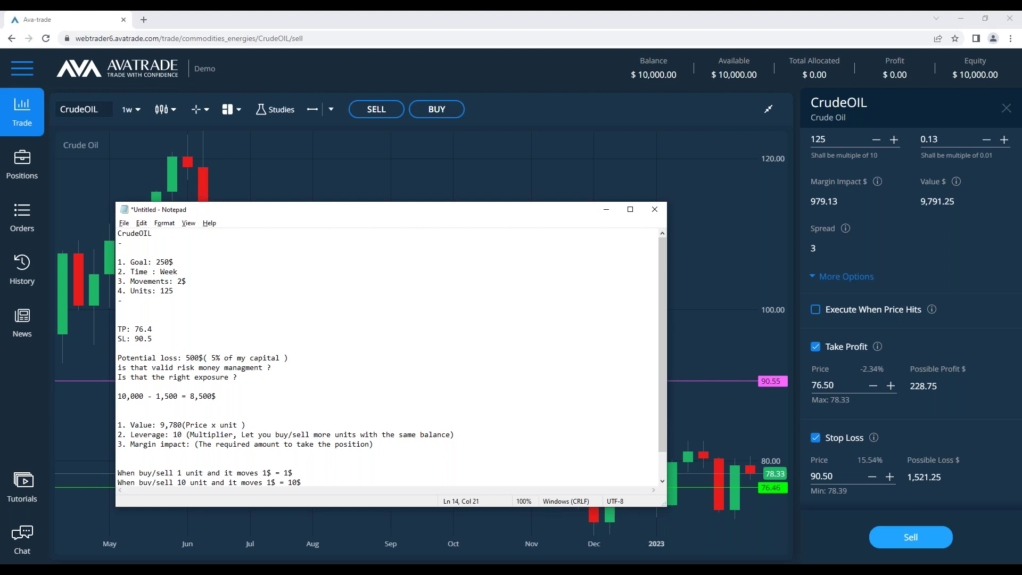
click(703, 320)
Set the sell order's stop loss to 82.50 and drag the pink chart line down to about 80.82
drag(587, 381, 596, 435)
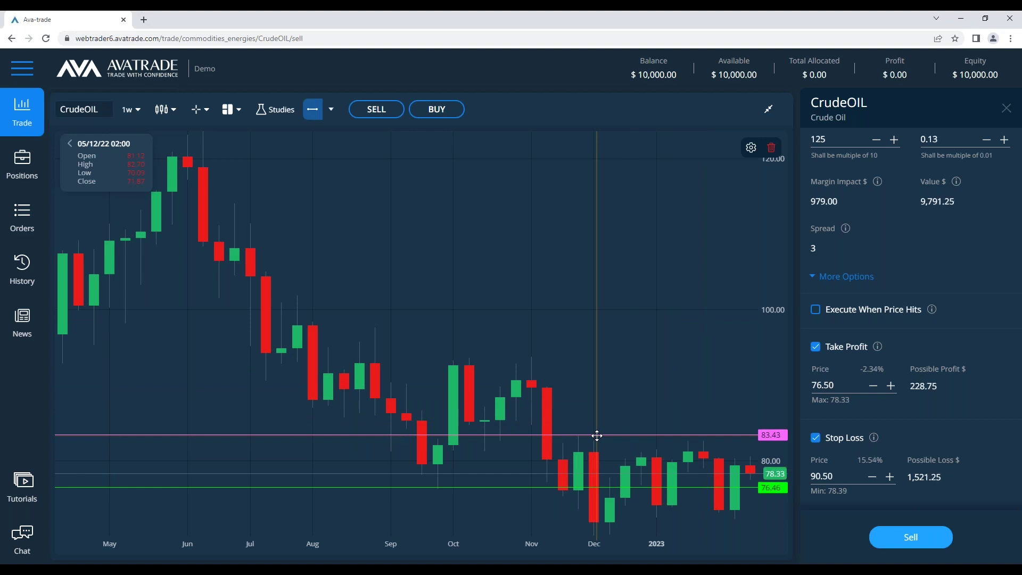
drag(596, 435, 581, 450)
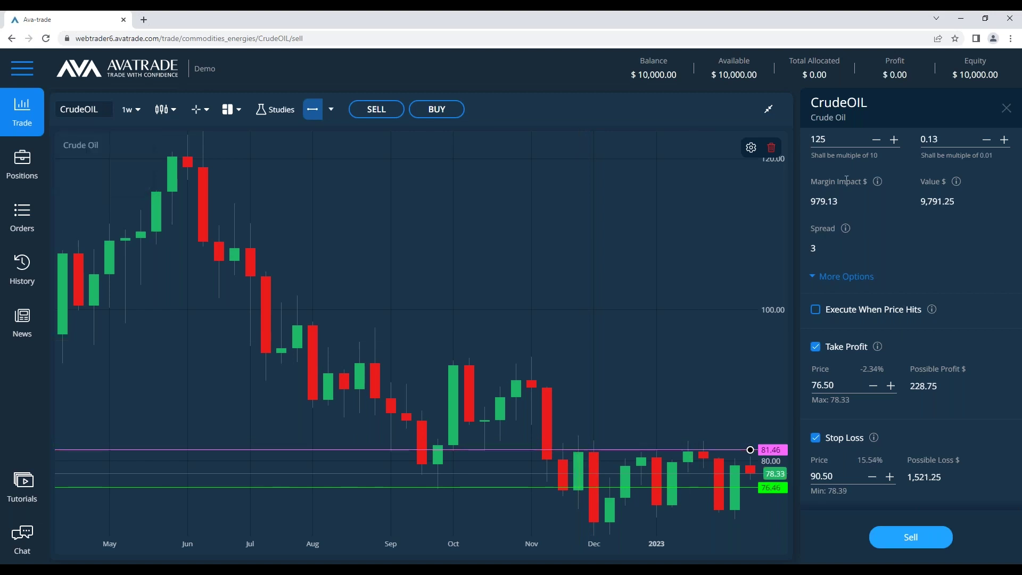
click(847, 475)
text(81.5)
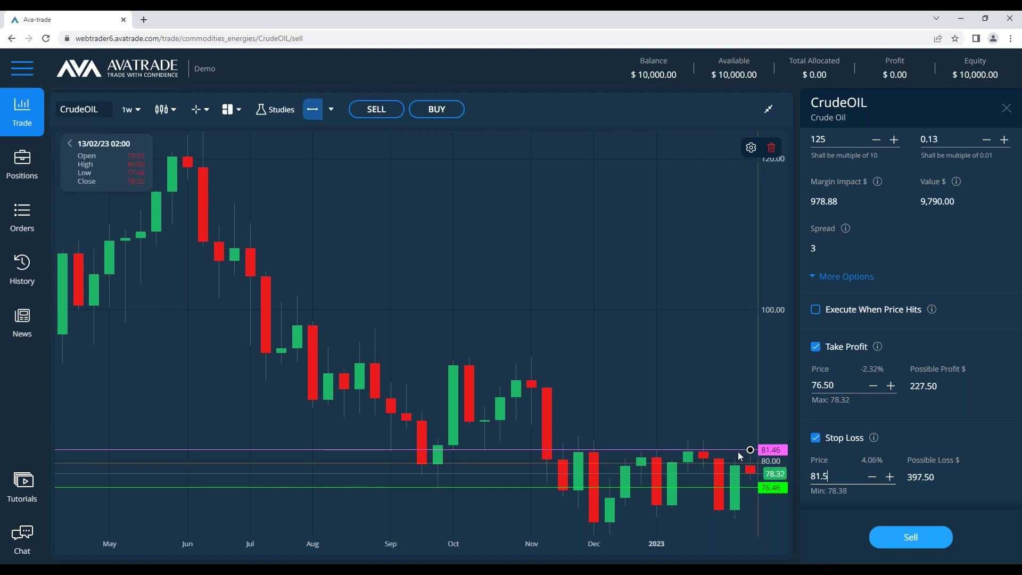
drag(734, 450, 727, 443)
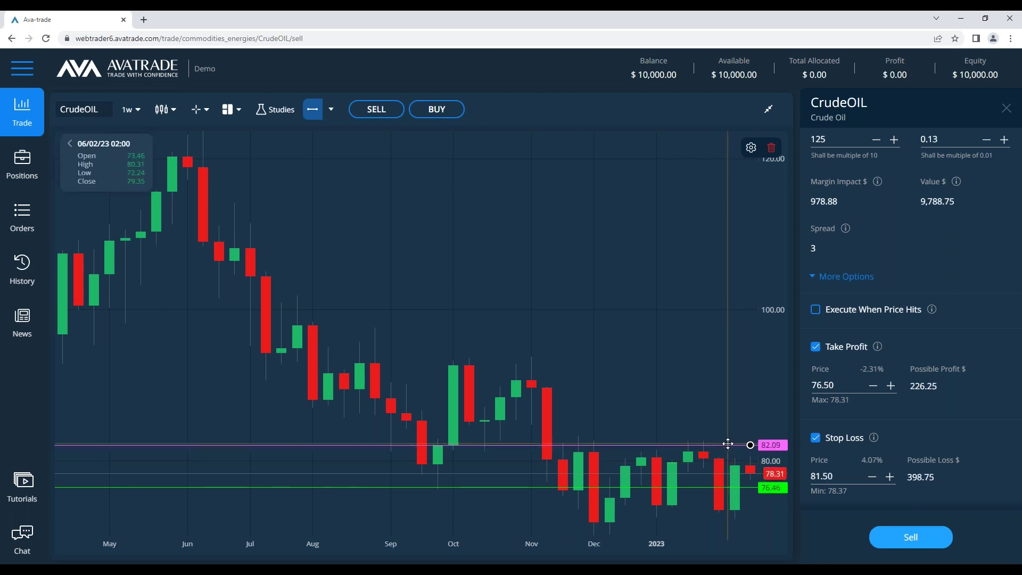
double_click(853, 476)
text(8)
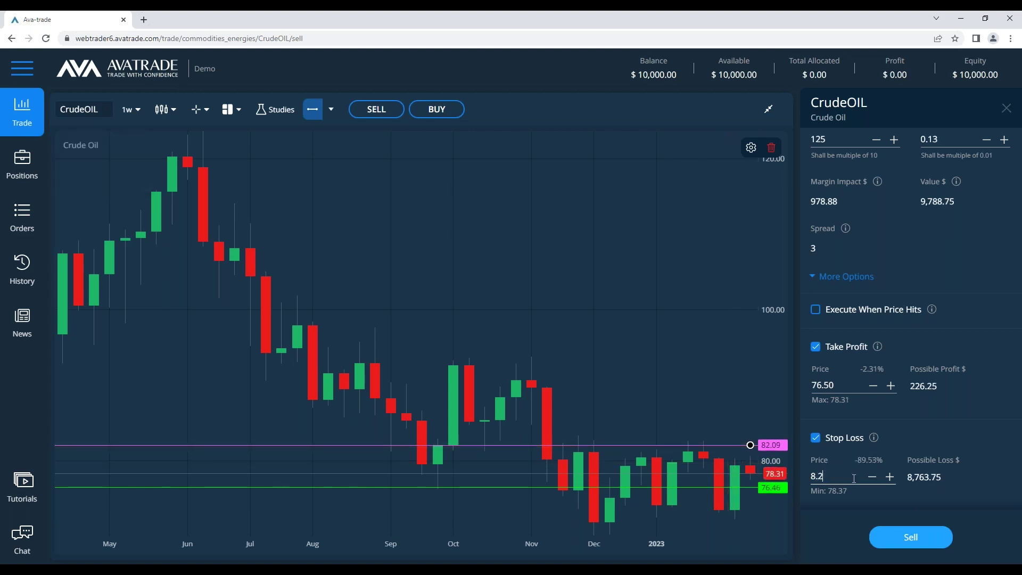
key(BackSpace)
key(BackSpace)
text(2.5)
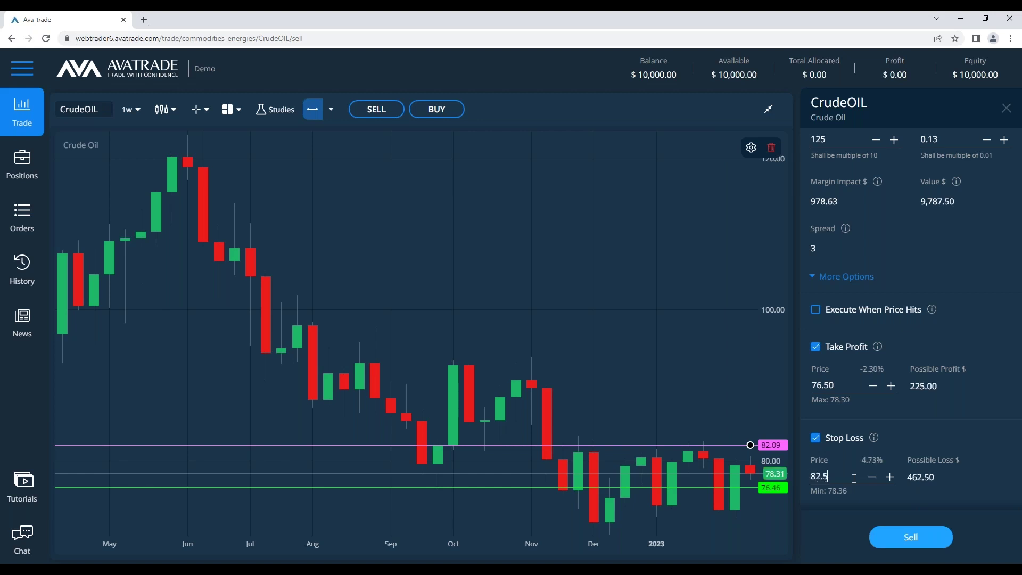
click(704, 440)
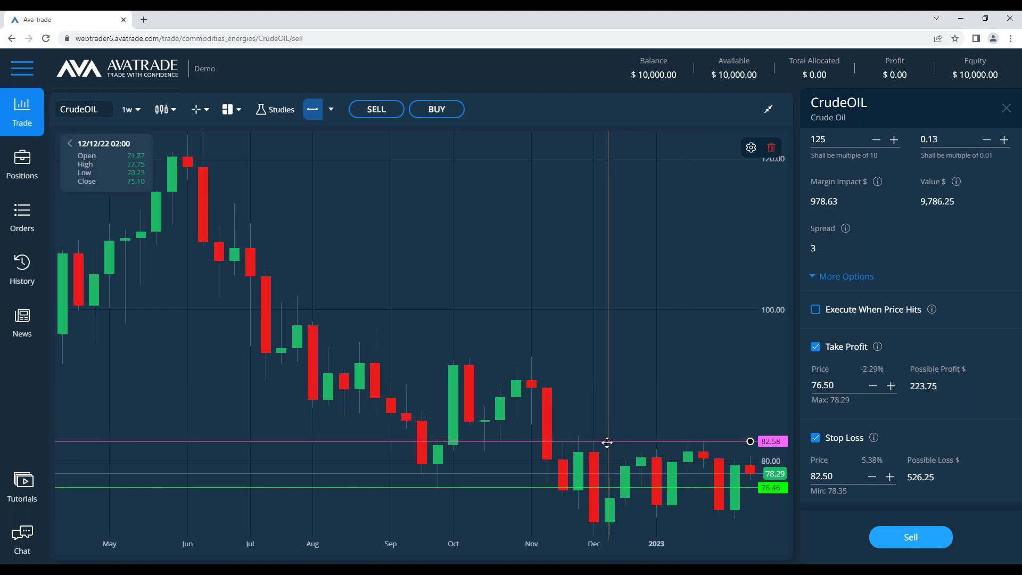
drag(605, 442, 601, 455)
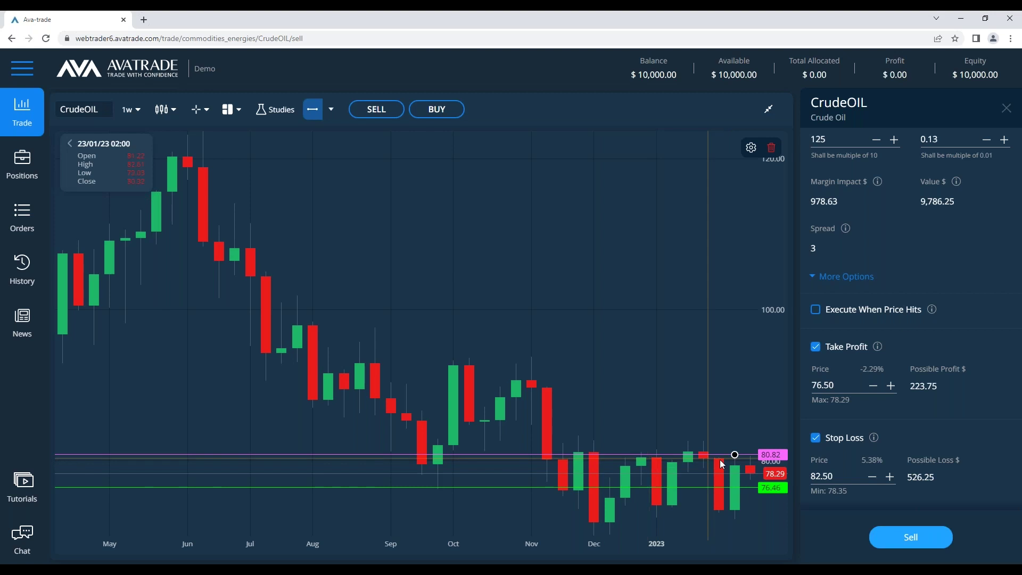
Change the notes' SL to 80.4 and delete the potential-loss, exposure and calculation lines
key(alt+Tab)
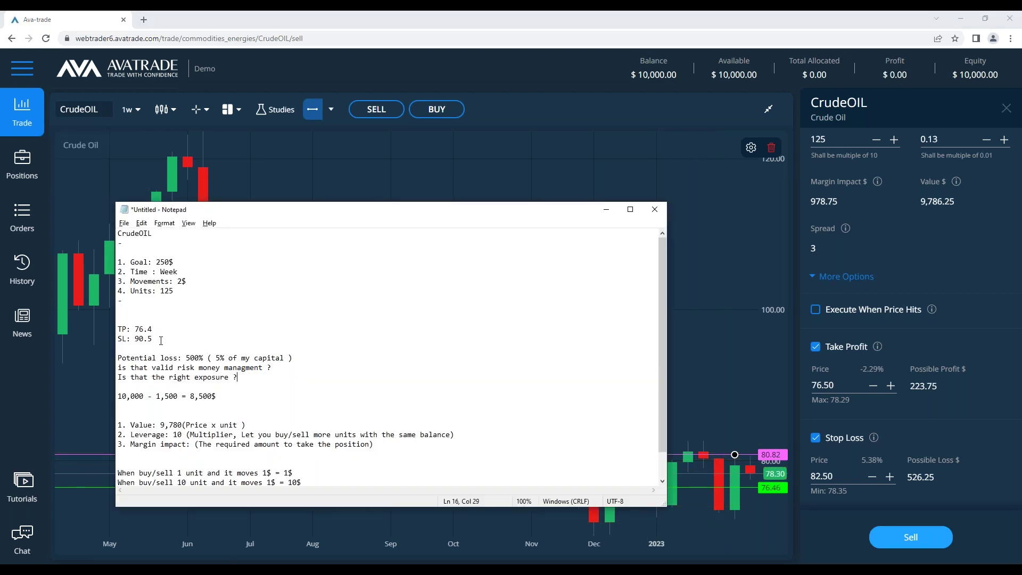
double_click(142, 339)
text(80.5)
drag(218, 396, 119, 358)
key(BackSpace)
key(Delete)
key(Delete)
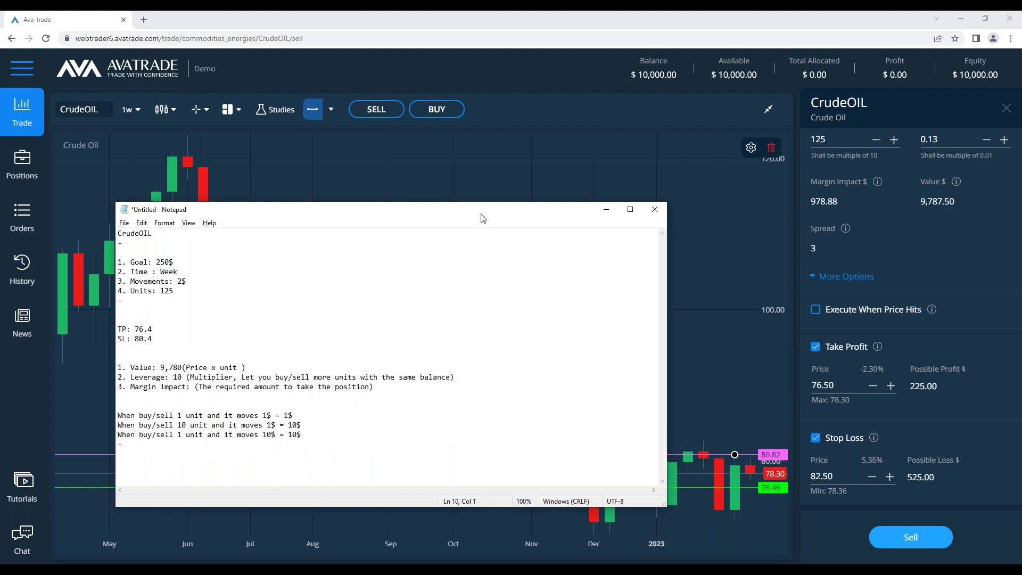
click(606, 208)
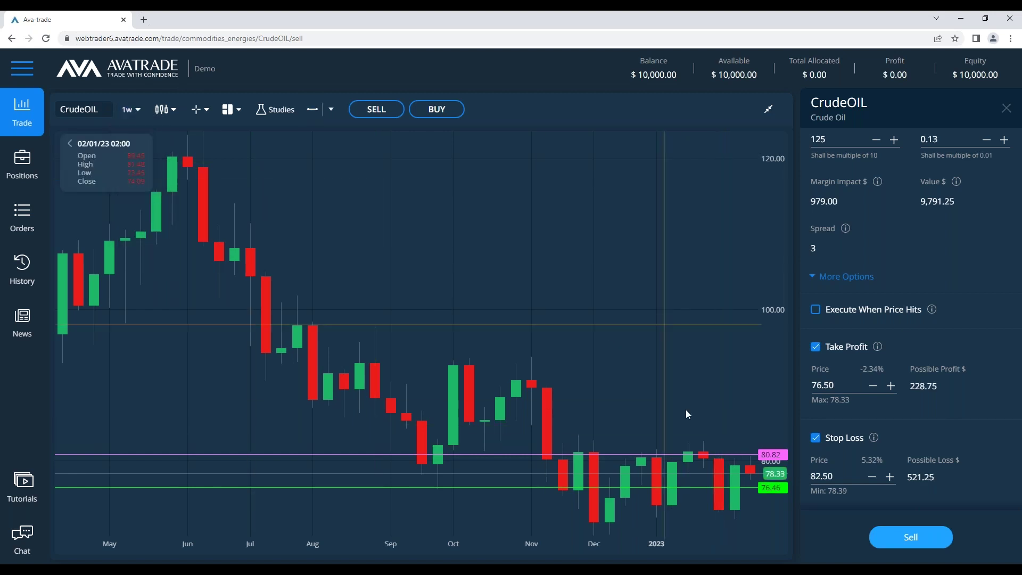
Switch the CrudeOIL chart to 1d candles and enable Execute When Price Hits on the sell order
mouse_move(130, 109)
scroll(135, 200, down, 1)
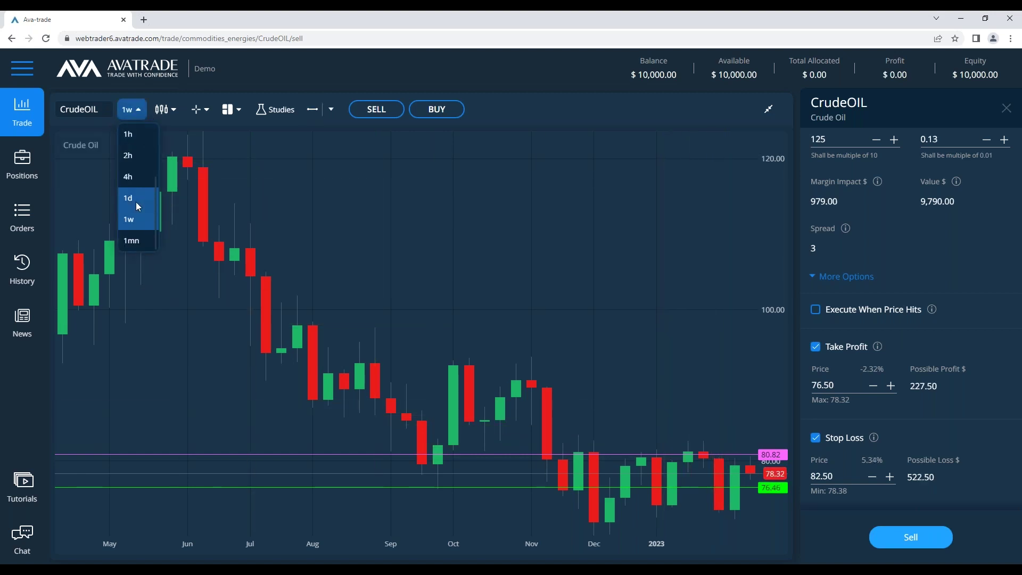
click(136, 202)
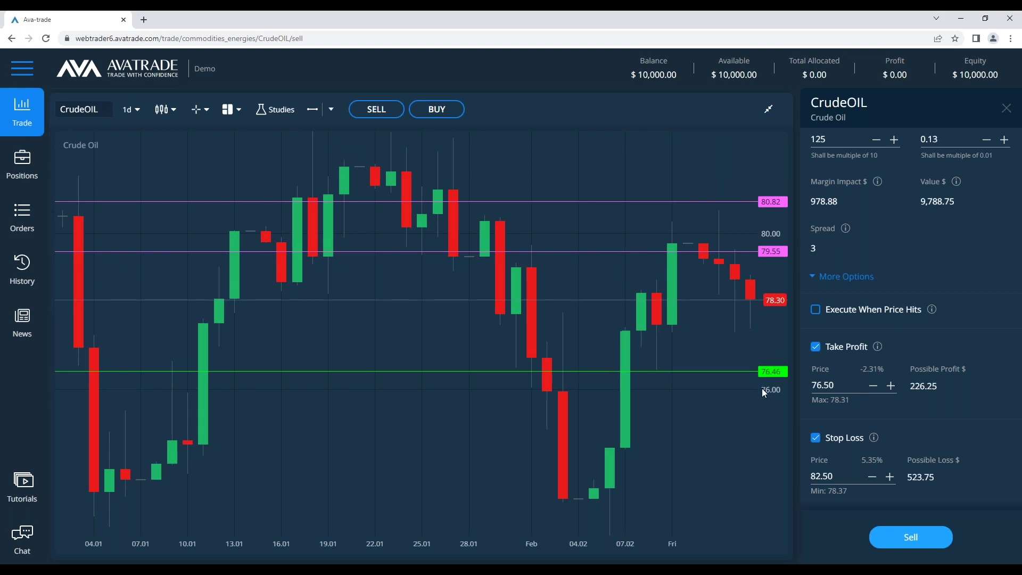
click(815, 310)
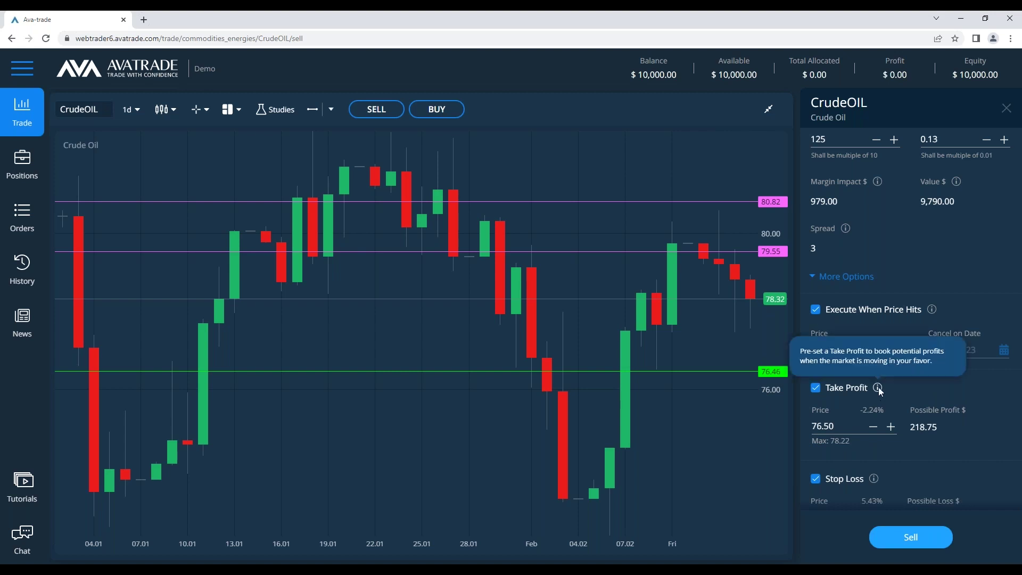
Change the trigger price to 79.5, switch off Execute When Price Hits, and bring Notepad forward
drag(842, 348, 710, 400)
text(79.5)
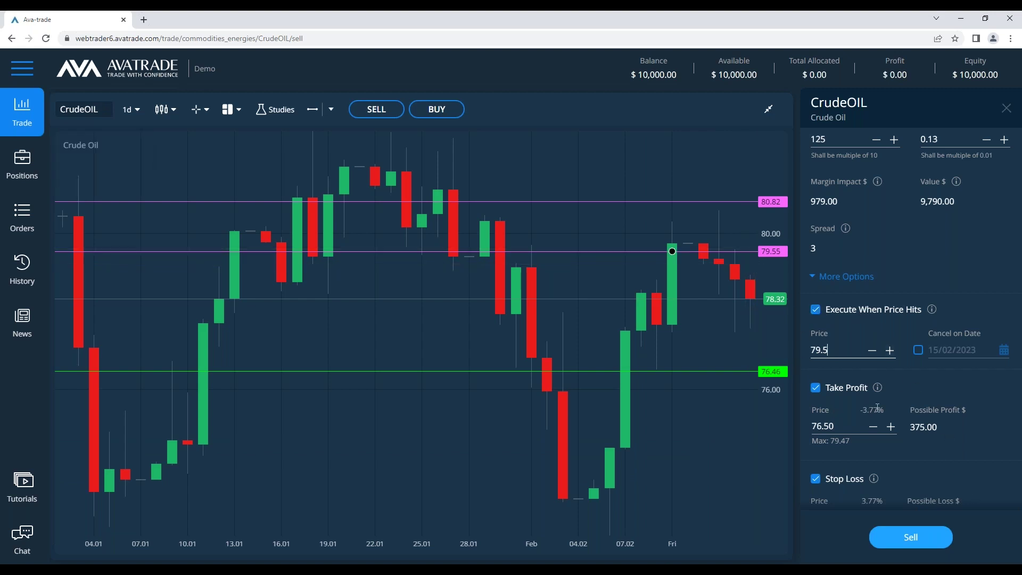
click(817, 312)
click(816, 310)
click(243, 558)
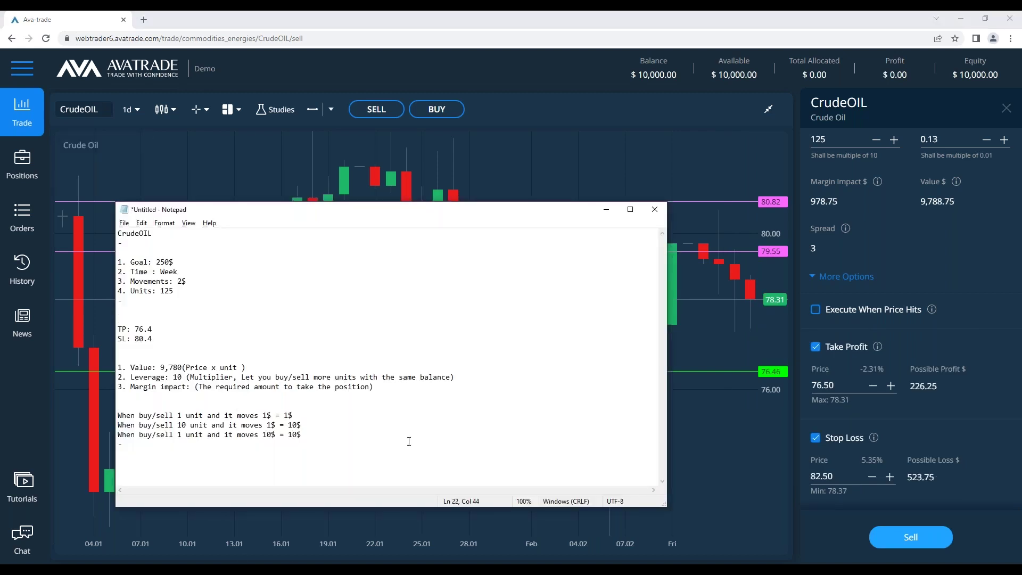
Append 2.5% to the SL line so it reads 80.4 2.5%
drag(267, 320, 118, 261)
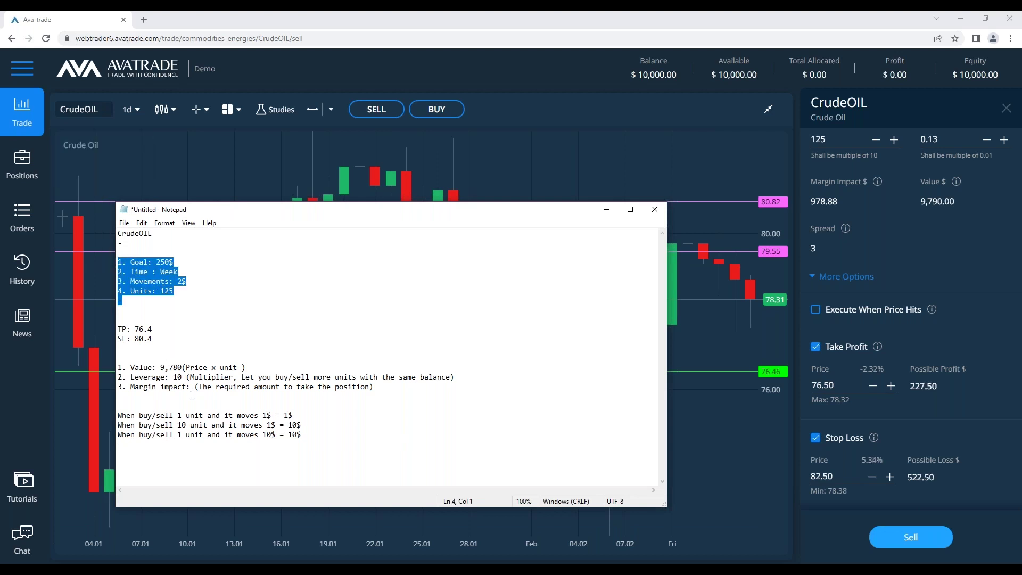
click(178, 340)
key(shift+Home)
key(shift+Up)
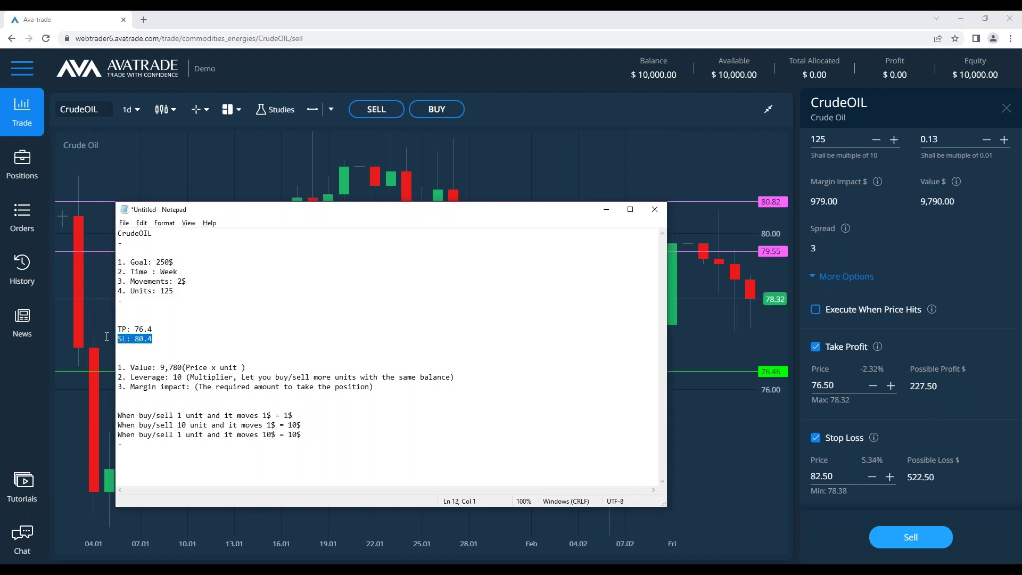
click(180, 339)
text(2.5$)
key(BackSpace)
text(%)
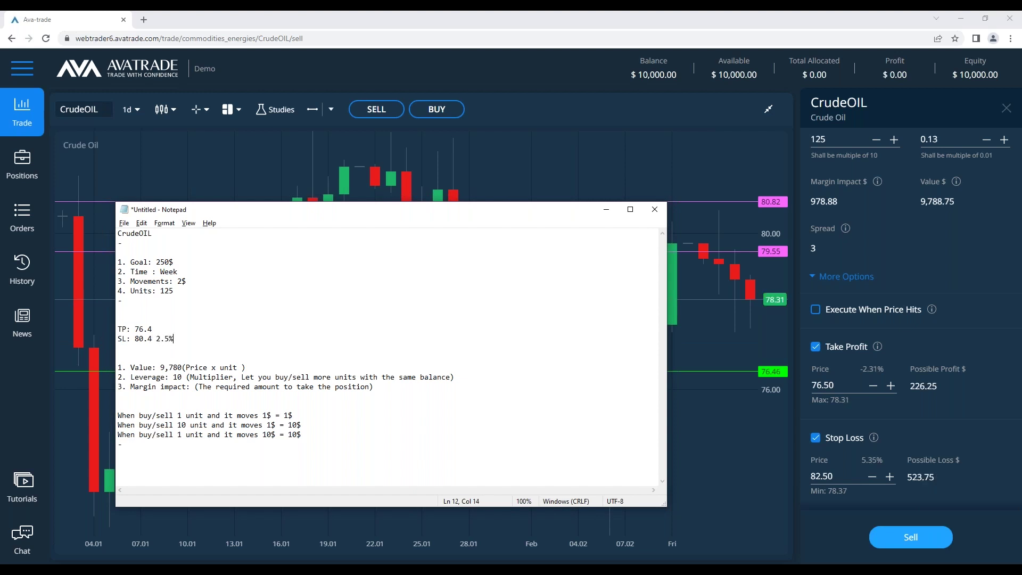
Insert 980 after 'Margin impact:' in the notes
click(174, 329)
drag(177, 338, 101, 336)
click(169, 345)
click(225, 339)
drag(429, 377, 119, 367)
click(335, 376)
click(207, 386)
drag(469, 379, 118, 367)
click(273, 377)
click(197, 386)
text(980)
Add a blank line before the Margin impact line
key(shift+Up)
key(shift+Up)
key(shift+Up)
key(shift+Up)
key(shift+Up)
key(shift+Up)
key(shift+Up)
key(shift+Up)
key(shift+Up)
key(shift+Up)
key(shift+Up)
key(shift+Up)
key(shift+Up)
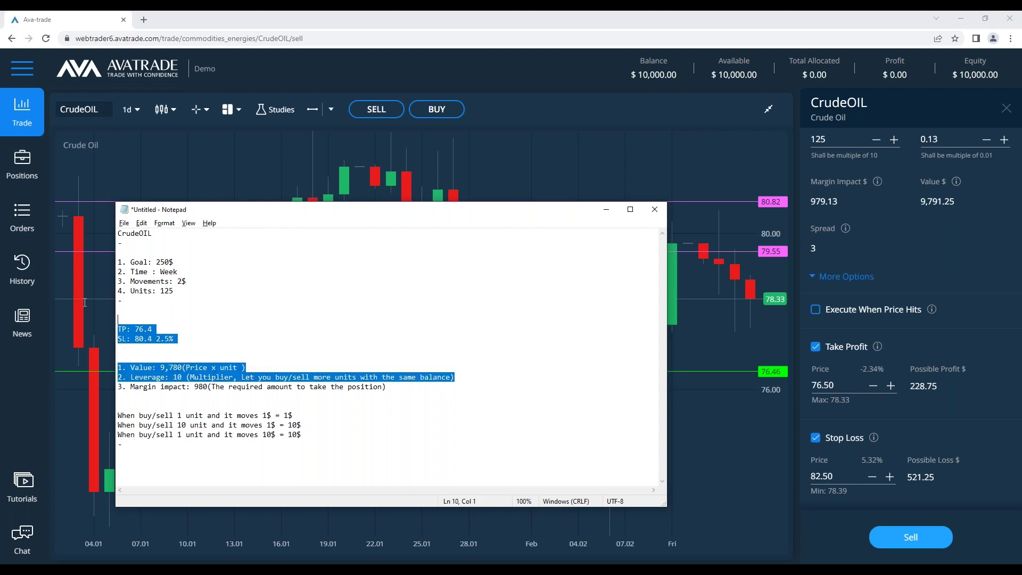
click(522, 358)
drag(521, 381, 118, 326)
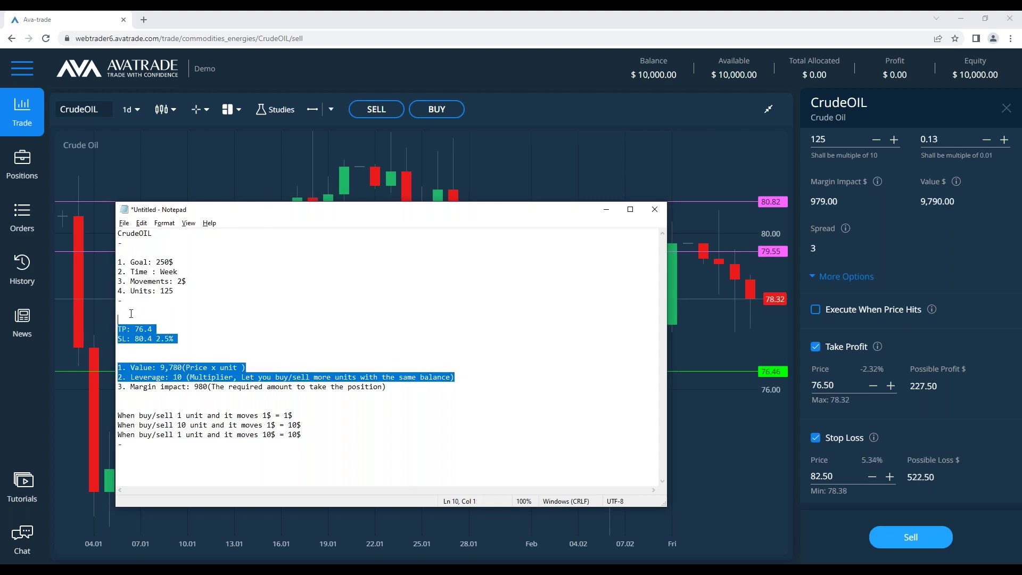
click(460, 398)
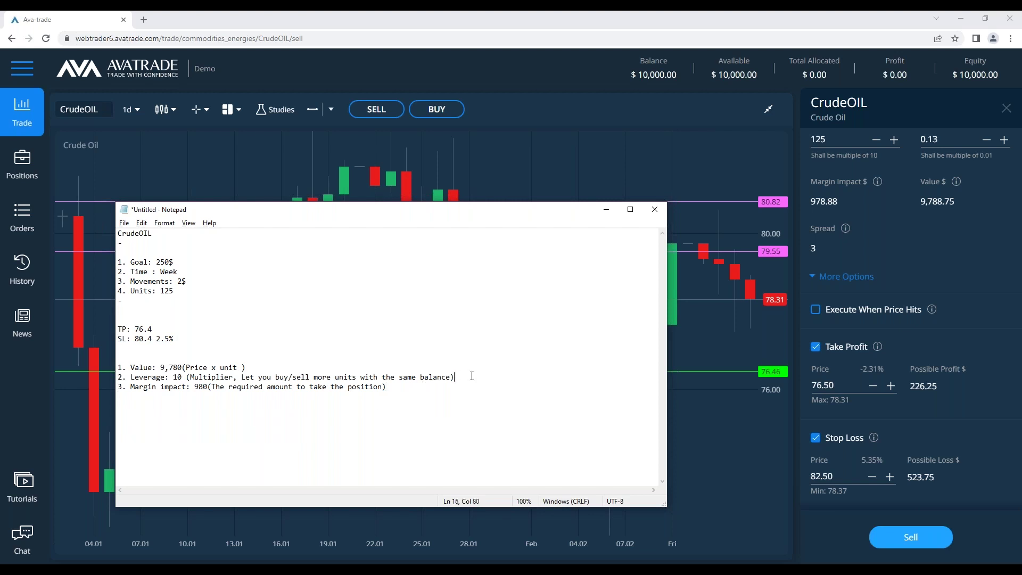
key(Return)
click(298, 421)
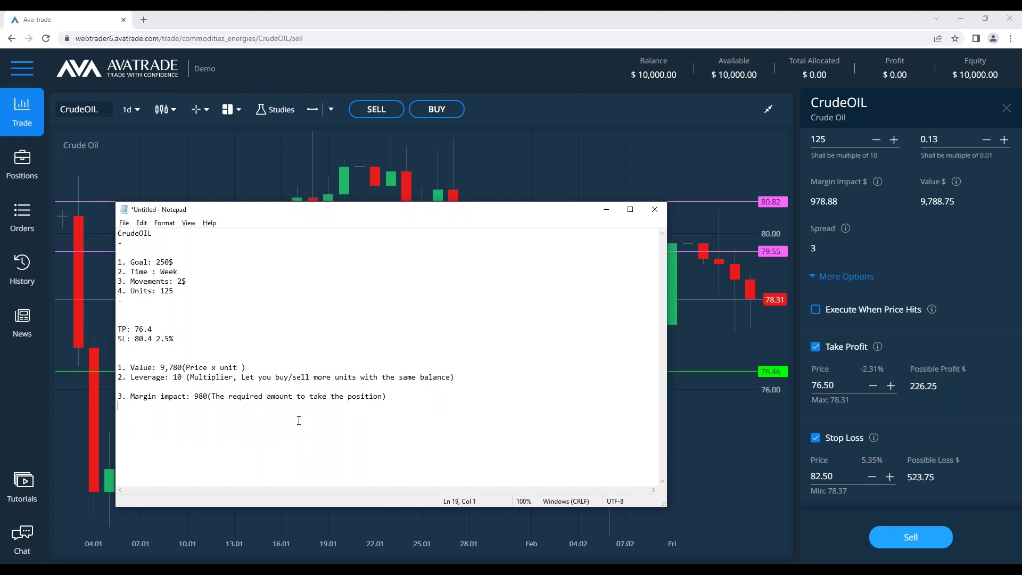
Add the question 'What happens if i can't comply to the margin impact ?' below the notes
key(Return)
key(Return)
text(what)
key(BackSpace)
key(BackSpace)
key(BackSpace)
key(BackSpace)
text(What happens i)
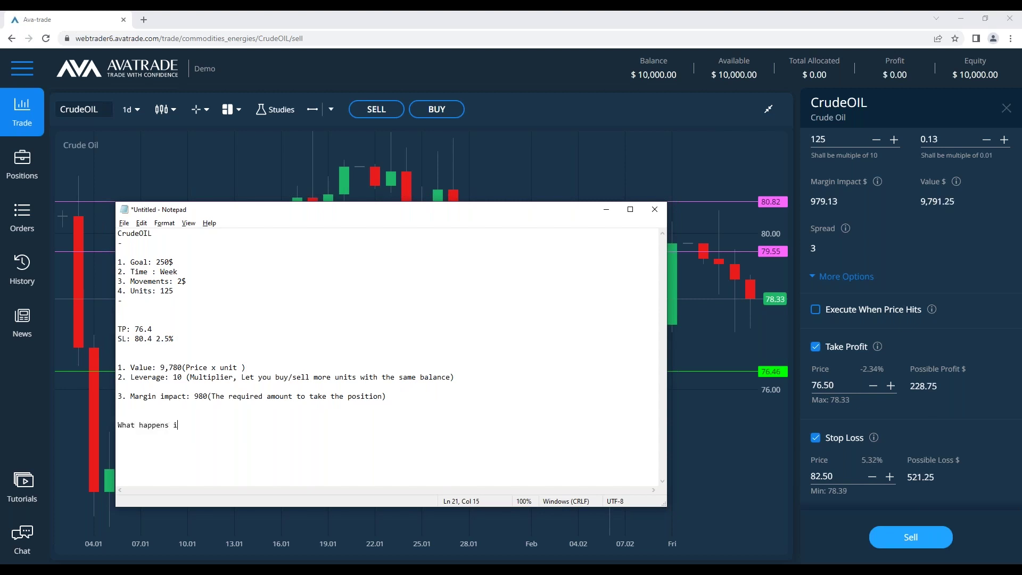
text(f i can't comply to the margin impac)
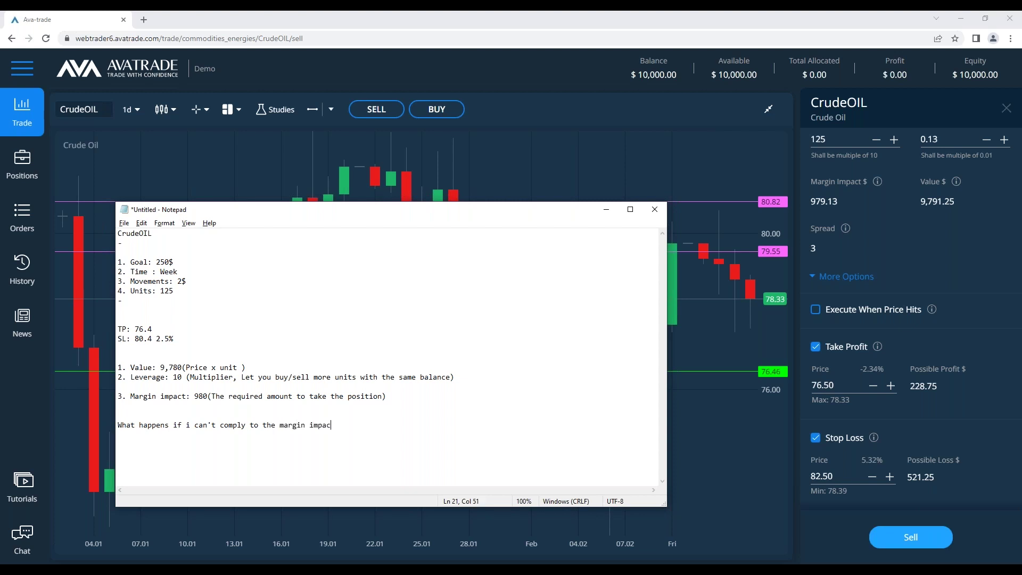
text(t ?)
key(Return)
key(Return)
Delete the value, leverage, margin and question lines from the notes
drag(419, 457, 127, 233)
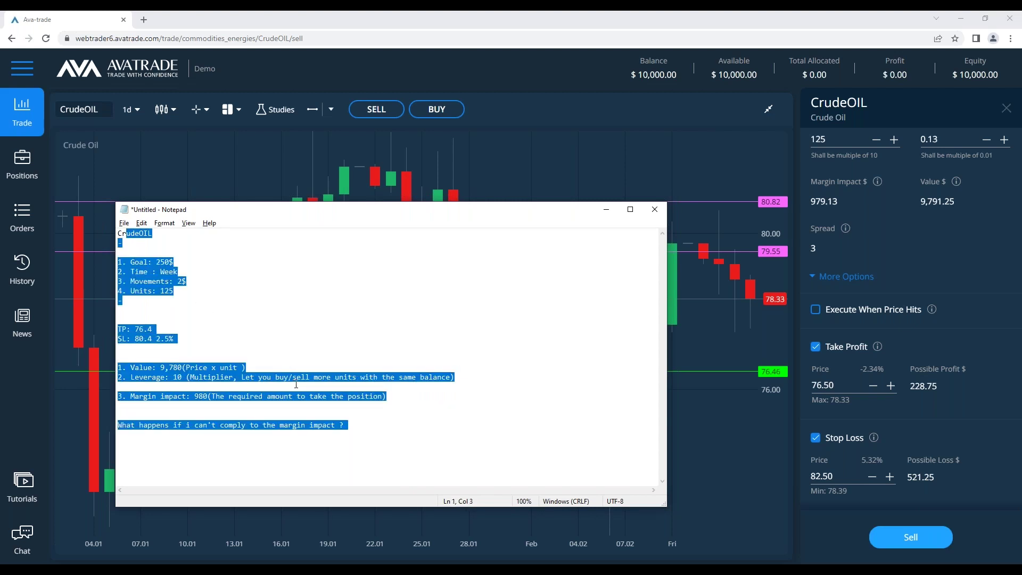
click(296, 384)
key(ctrl+a)
click(379, 282)
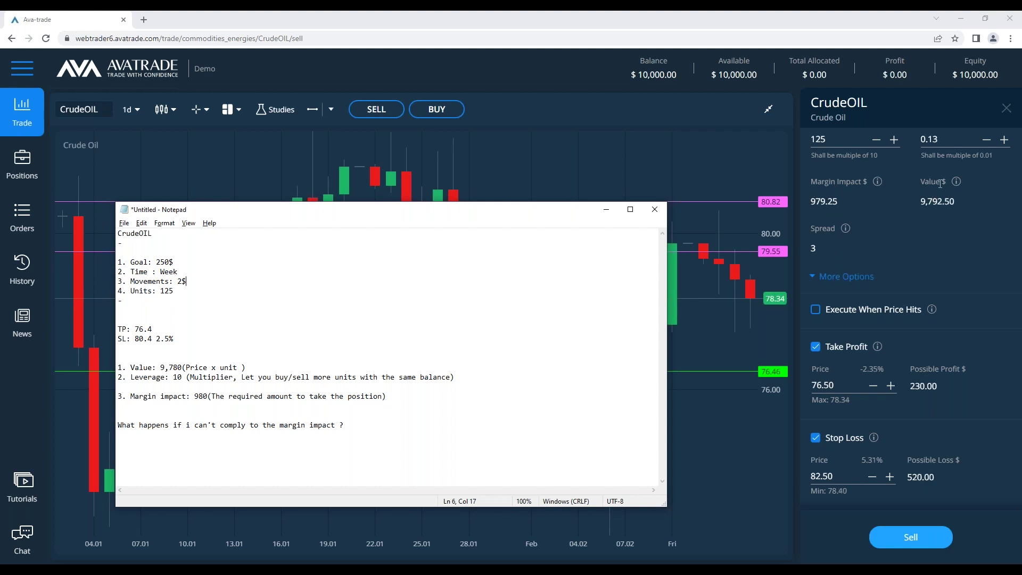
mouse_move(879, 181)
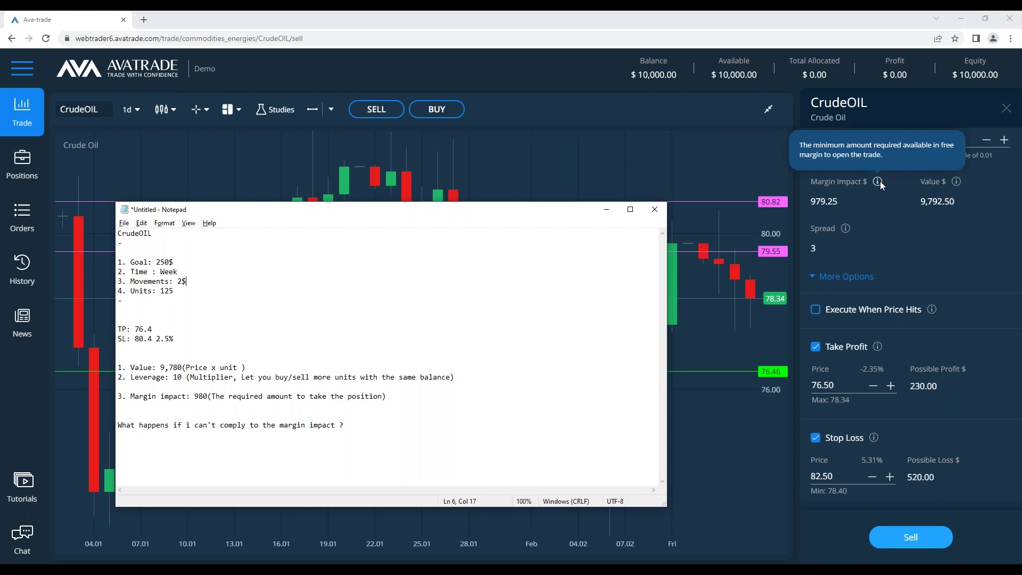
click(498, 474)
drag(535, 470, 121, 232)
drag(452, 458, 107, 366)
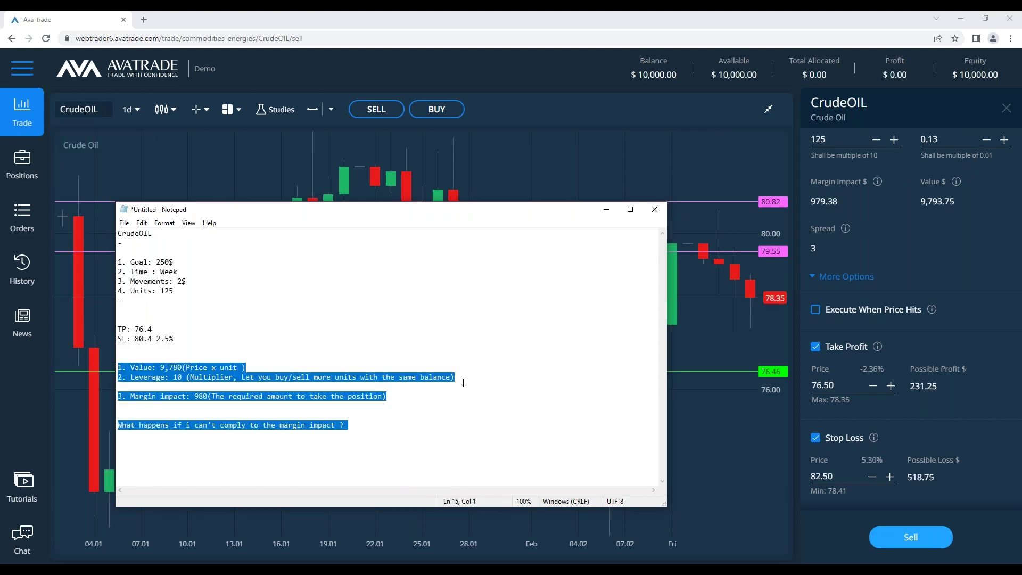
key(Delete)
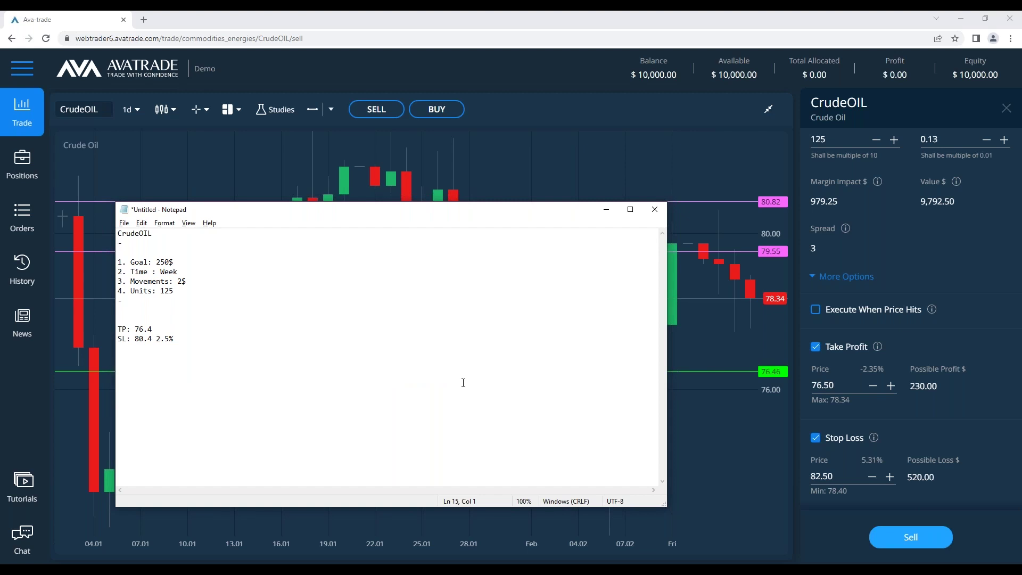
Remove the blank lines around TP/SL and add the line 'YouTube to our AVATrade.' below them
key(BackSpace)
key(BackSpace)
click(187, 315)
key(BackSpace)
key(BackSpace)
click(203, 330)
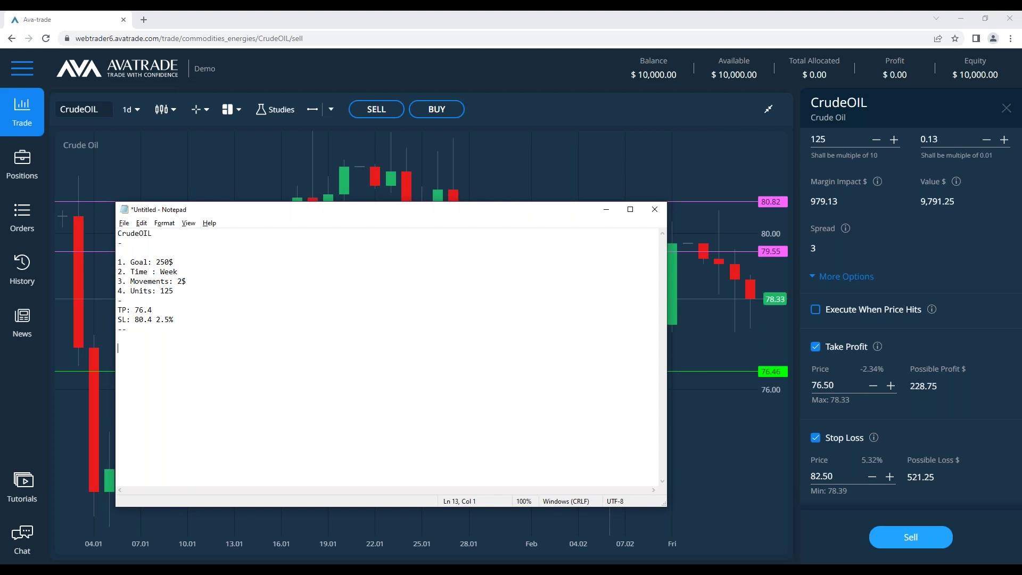
text(You)
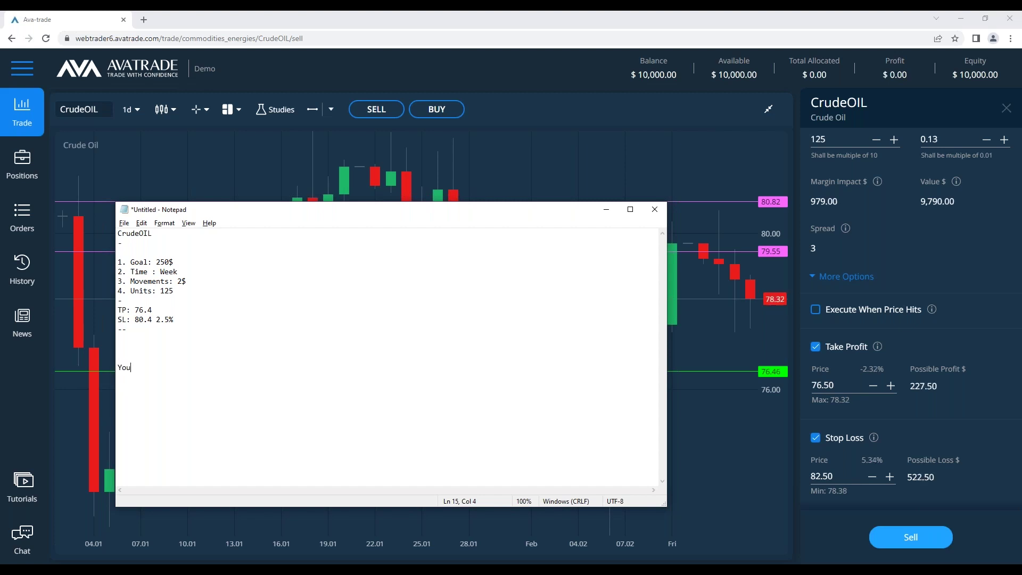
text(Tube t)
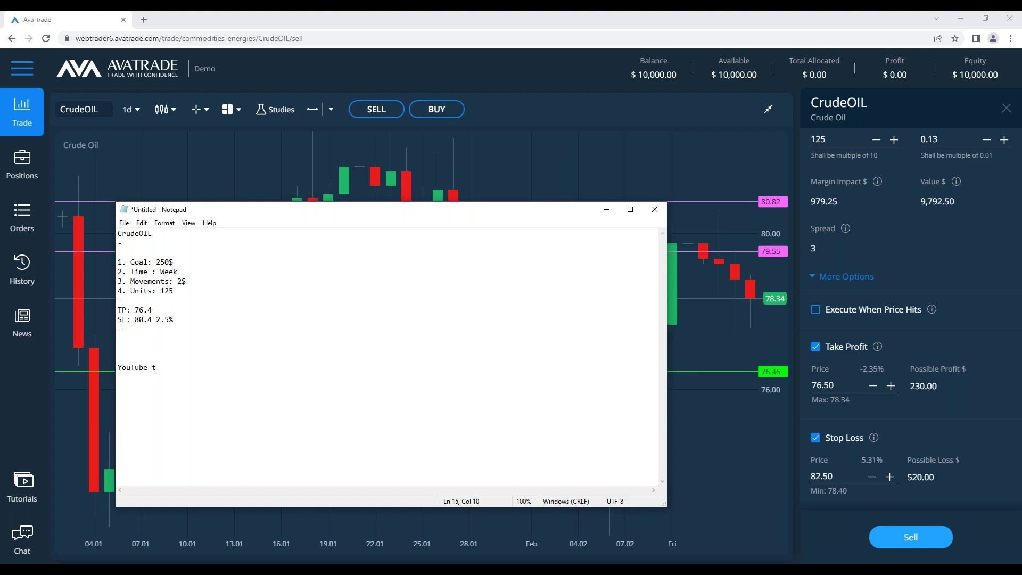
text(o our AVATrade.)
key(Return)
key(Return)
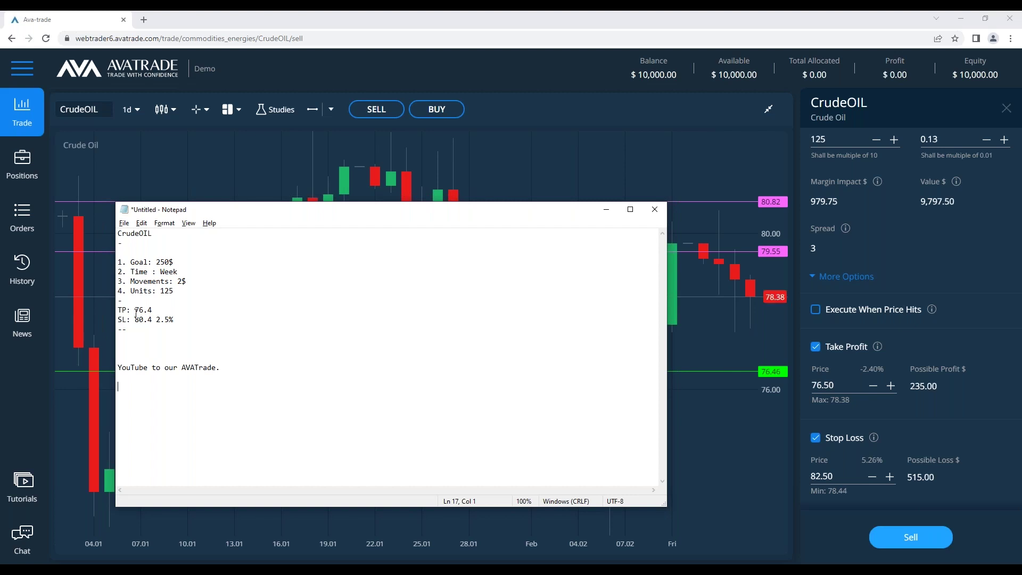
Review the goal list and TP/SL lines, including the SL value 80.4 2.5%
drag(201, 336, 118, 262)
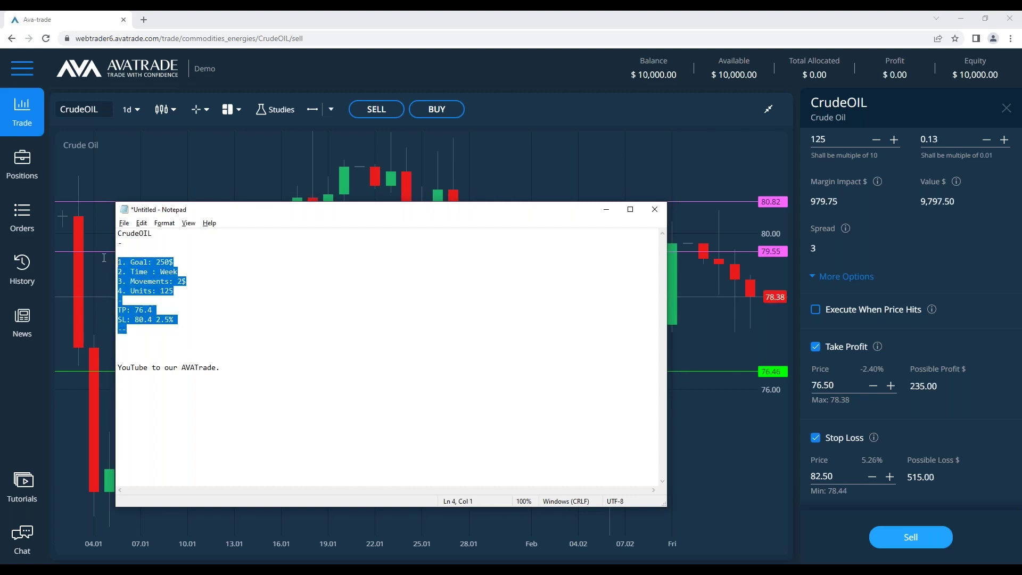
click(327, 344)
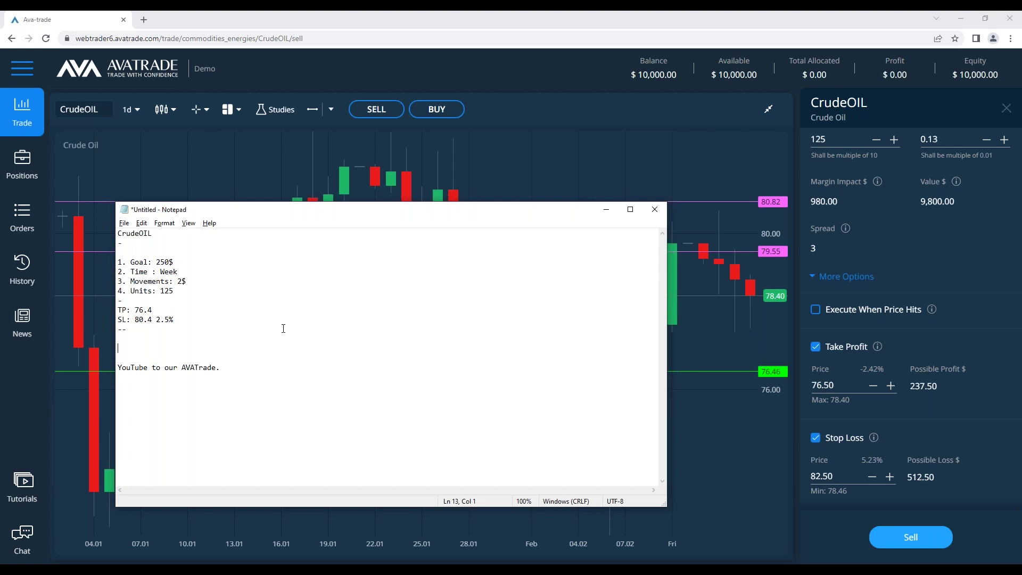
drag(283, 329, 107, 255)
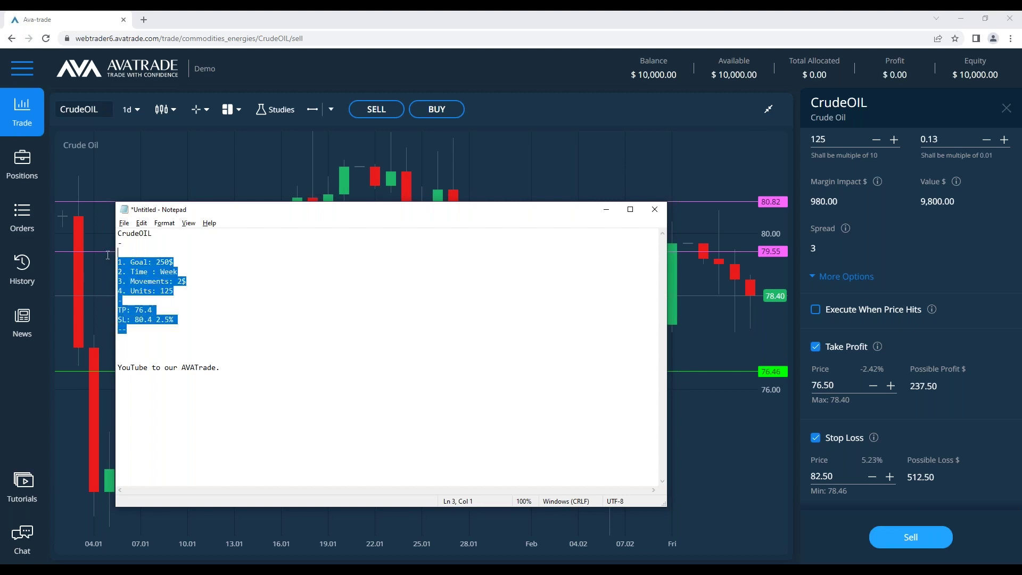
click(174, 282)
drag(200, 319, 135, 319)
click(201, 318)
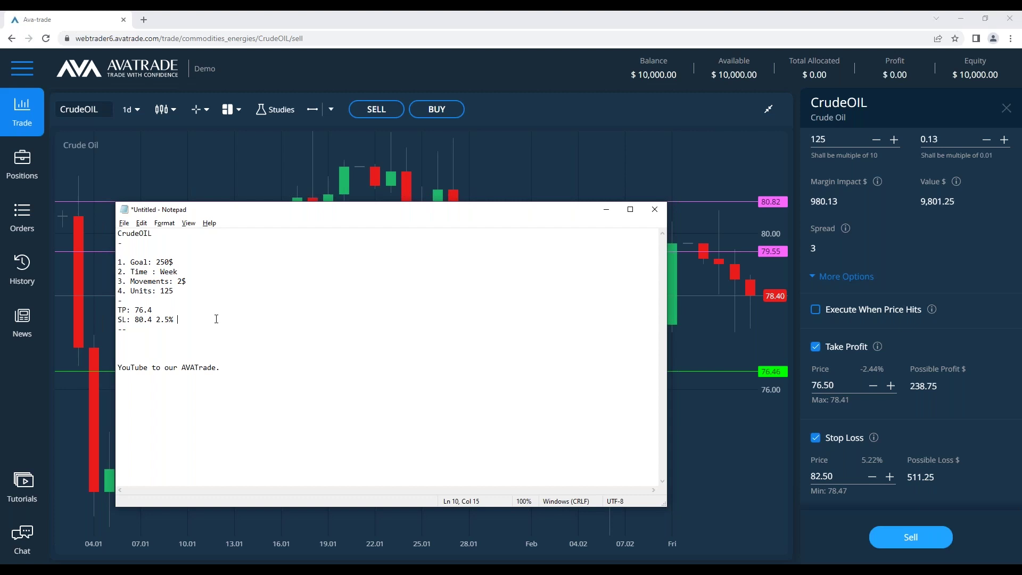
drag(184, 319, 91, 234)
click(169, 242)
Check the YouTube line, then minimize Notepad to reveal the full CrudeOIL chart
mouse_move(877, 182)
click(119, 368)
drag(226, 368, 116, 368)
click(394, 365)
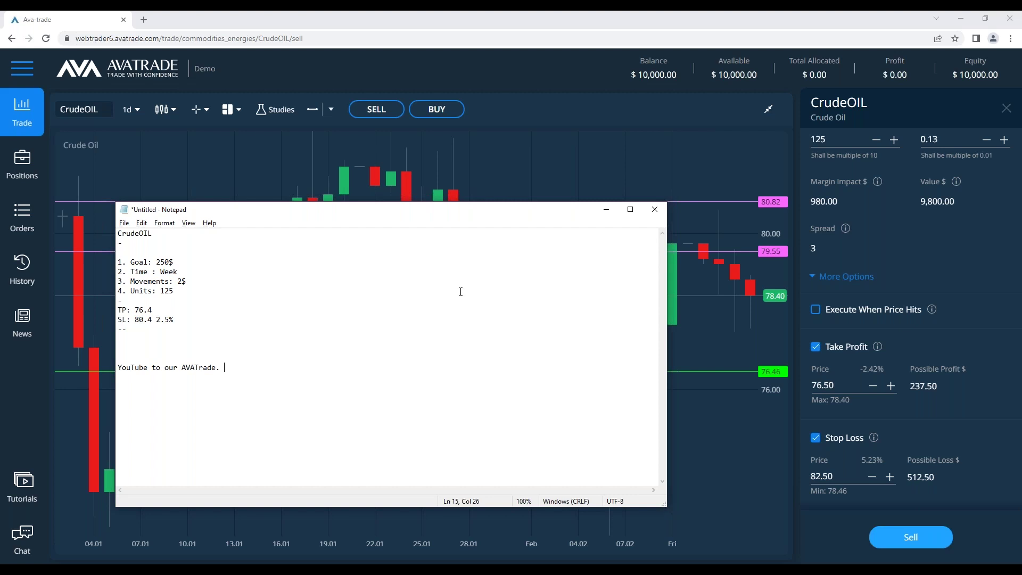
click(606, 209)
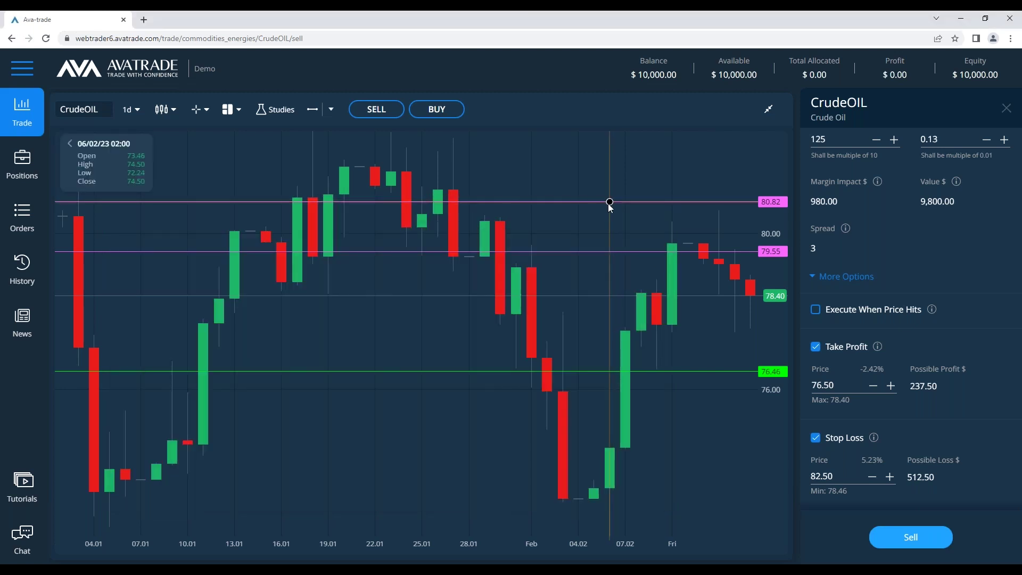
Delete the 80.82 horizontal line from the CrudeOIL chart and return to the Notepad notes
click(610, 201)
click(772, 147)
scroll(856, 276, up, 1)
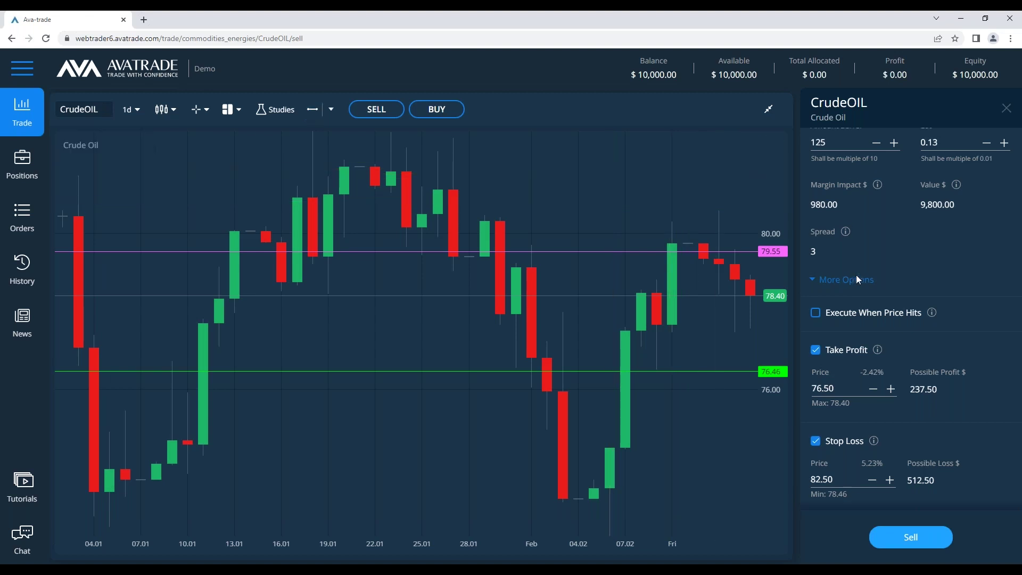
scroll(856, 275, up, 2)
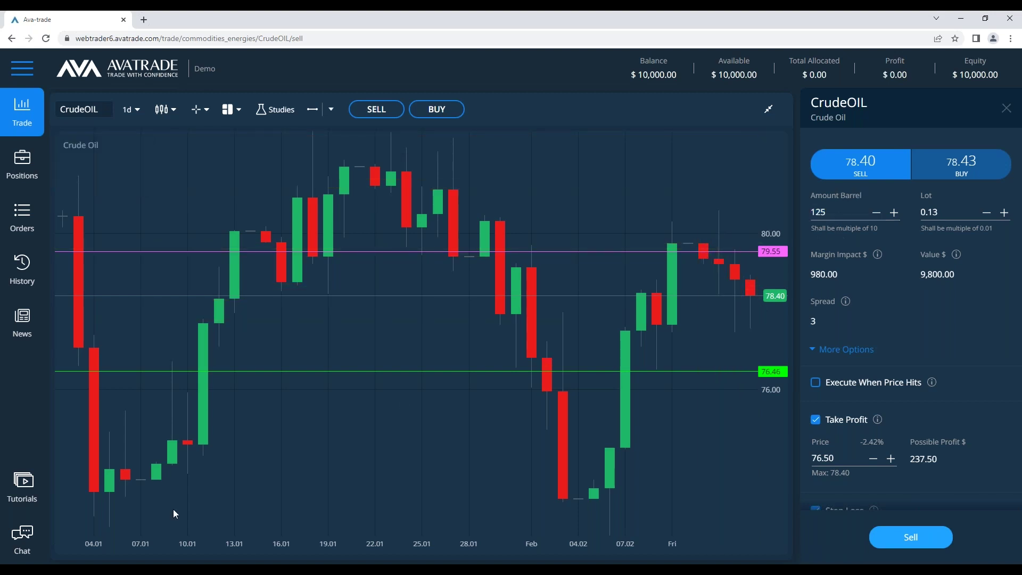
key(alt+Tab)
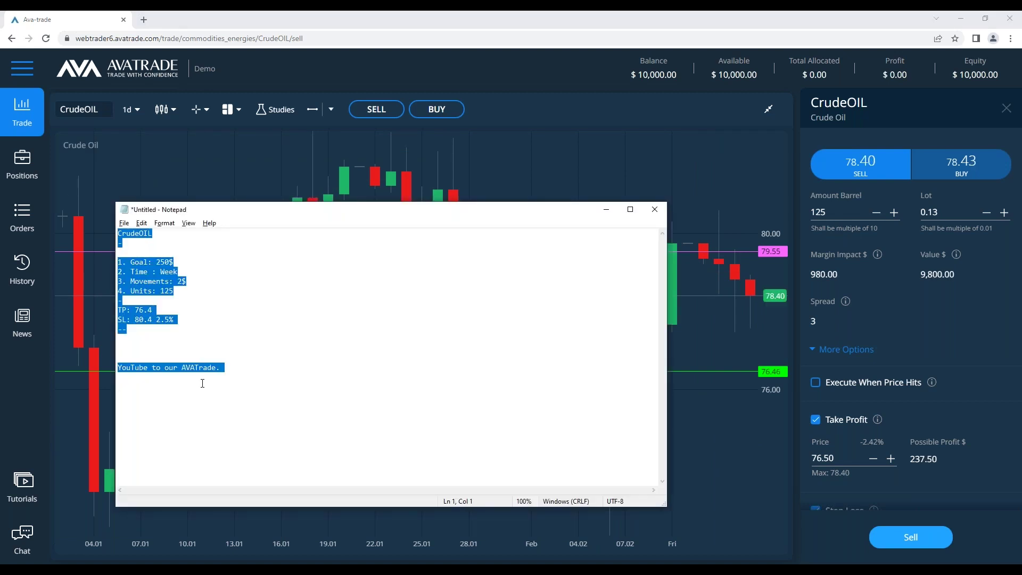